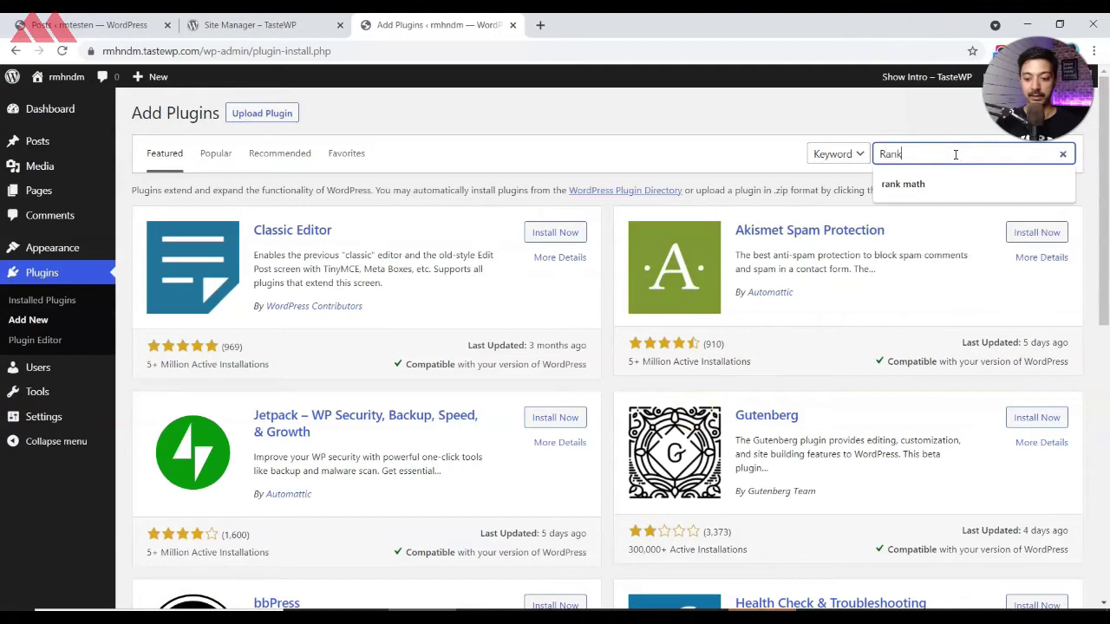
Step: Search the plugin directory for rank math, then install and activate the Rank Math SEO plugin
{"action": "key", "text": "Return"}
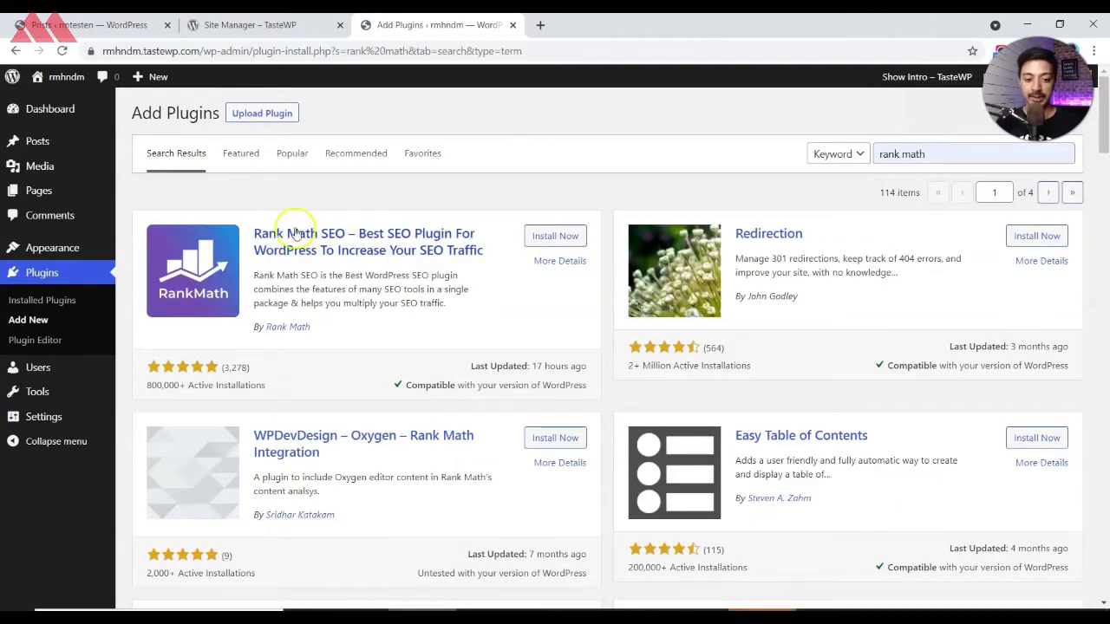
{"action": "left_click", "coordinate": [547, 236]}
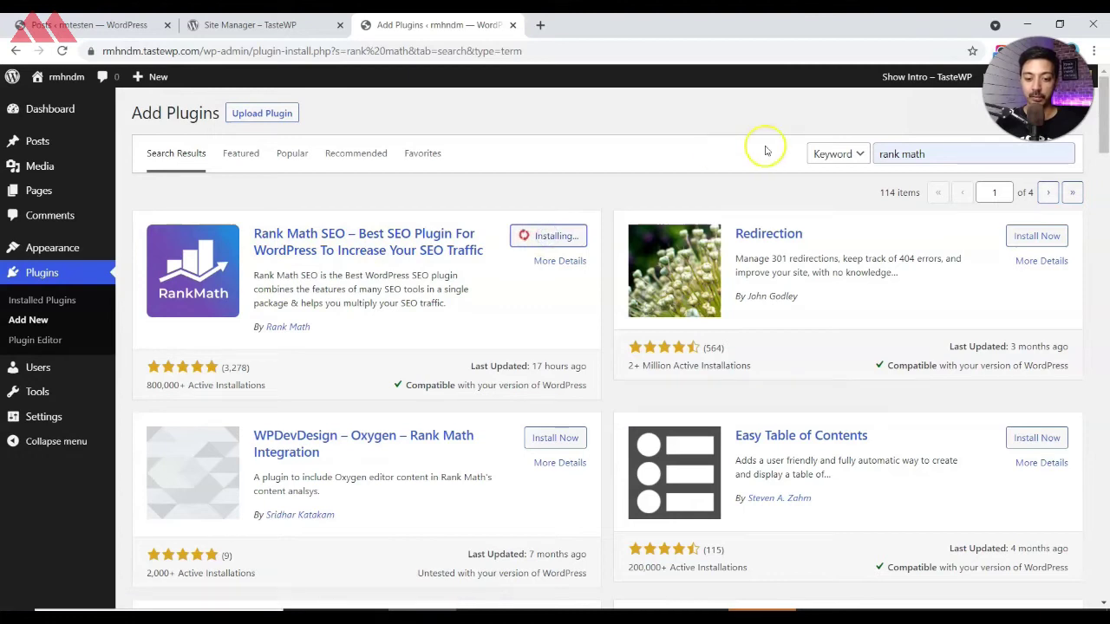
{"action": "left_click", "coordinate": [561, 236]}
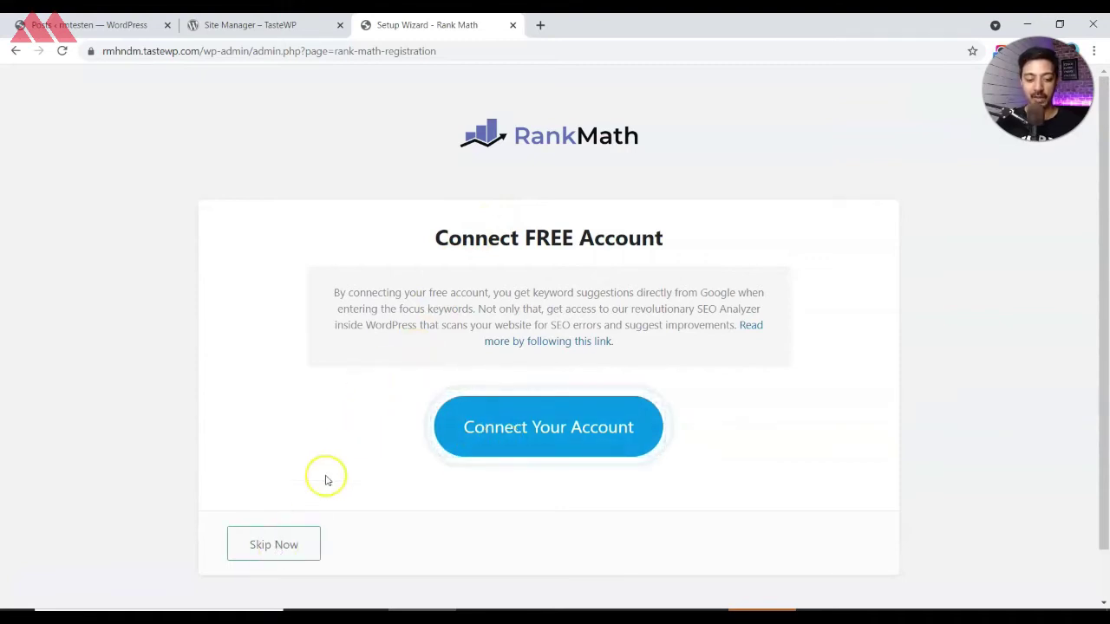
Step: Skip connecting a free Rank Math account and start the setup wizard in Advanced mode
{"action": "left_click", "coordinate": [272, 544]}
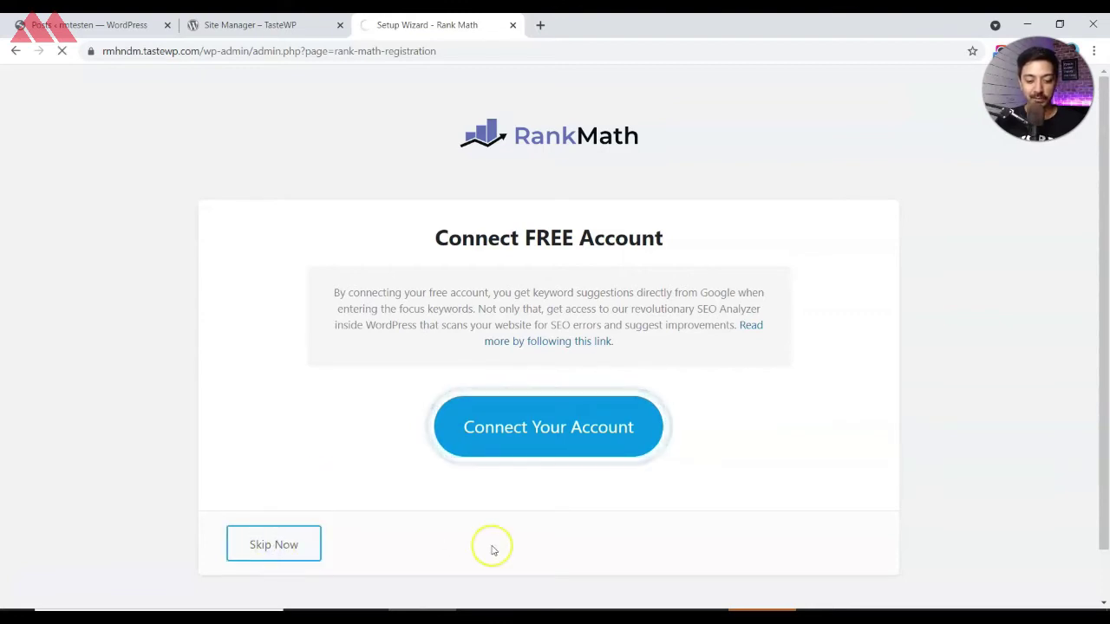
{"action": "scroll", "coordinate": [216, 280], "scroll_direction": "down", "scroll_amount": 1}
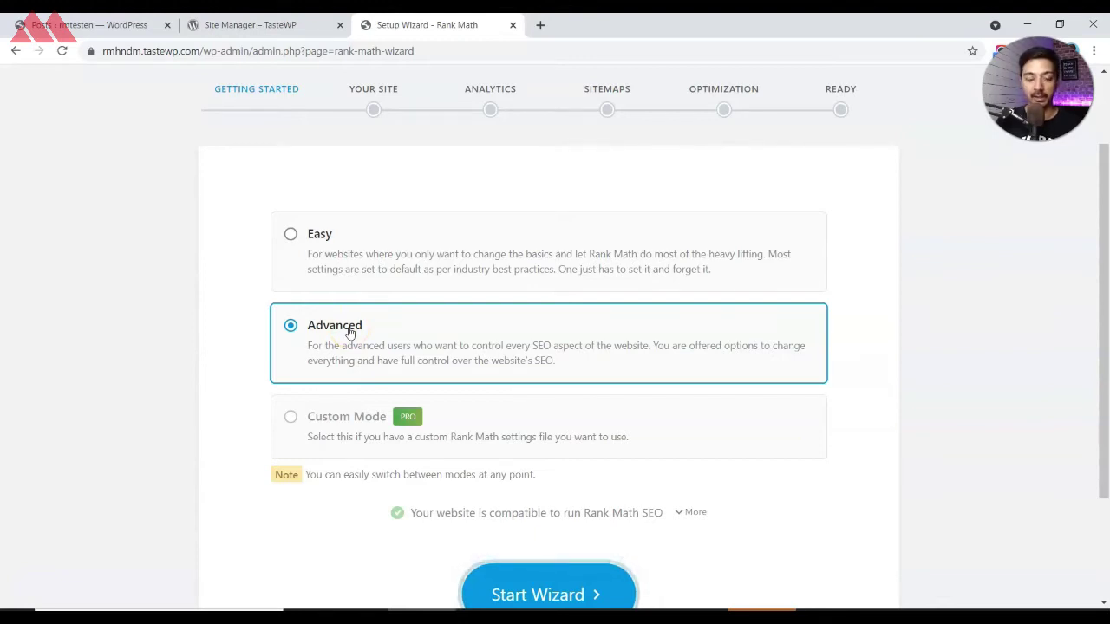
{"action": "left_click", "coordinate": [615, 387]}
{"action": "scroll", "coordinate": [615, 389], "scroll_direction": "down", "scroll_amount": 2}
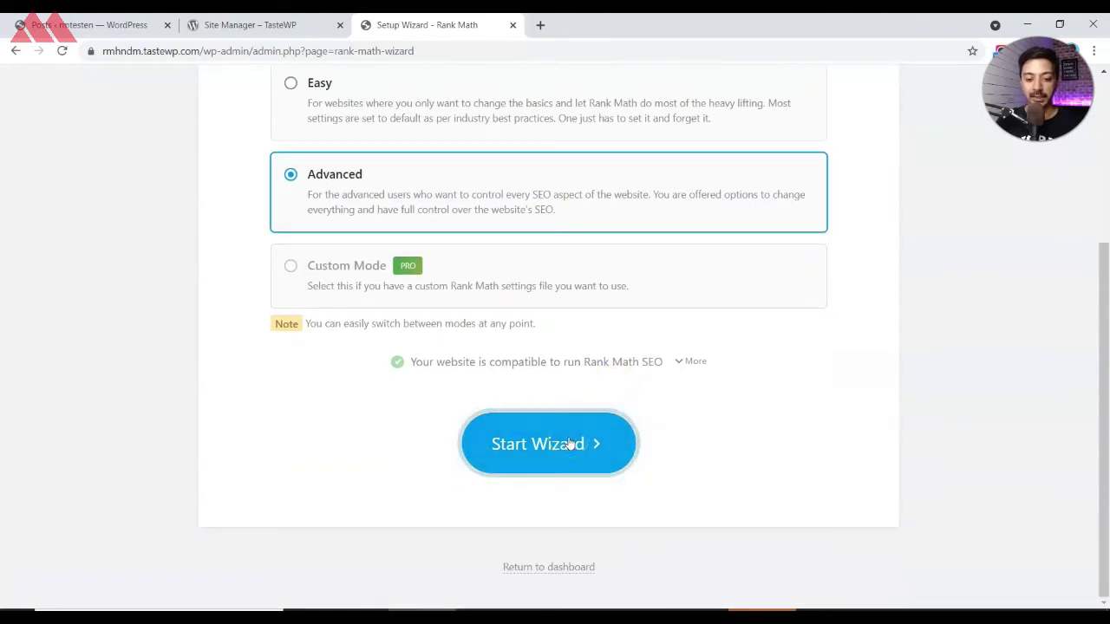
{"action": "left_click", "coordinate": [337, 186]}
{"action": "left_click", "coordinate": [512, 452]}
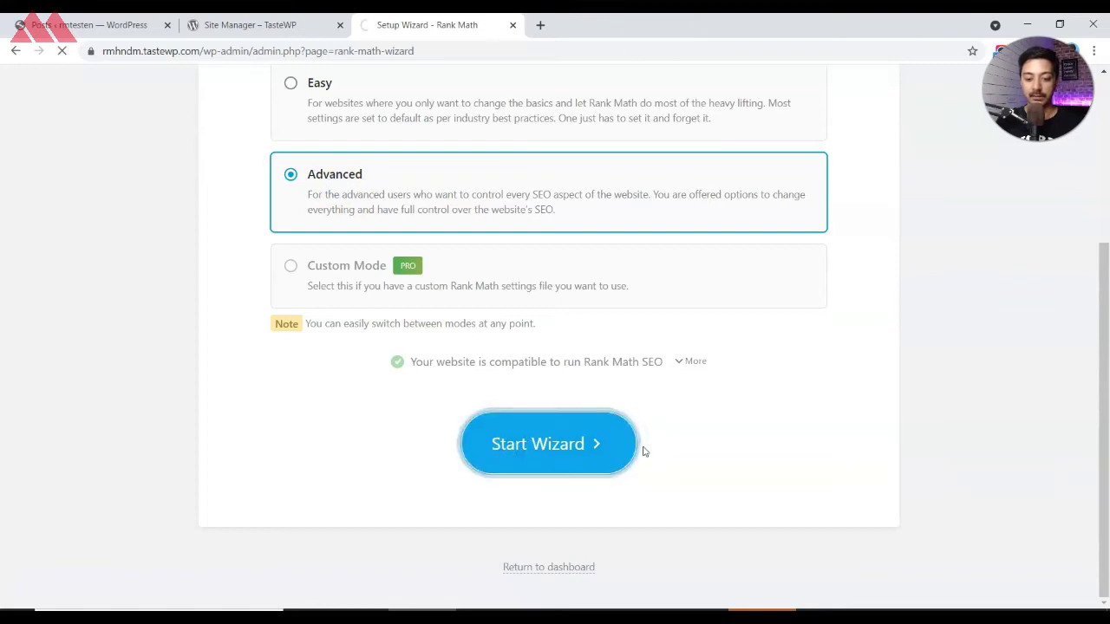
Step: Set the website type to Small Business Site
{"action": "scroll", "coordinate": [270, 403], "scroll_direction": "down", "scroll_amount": 2}
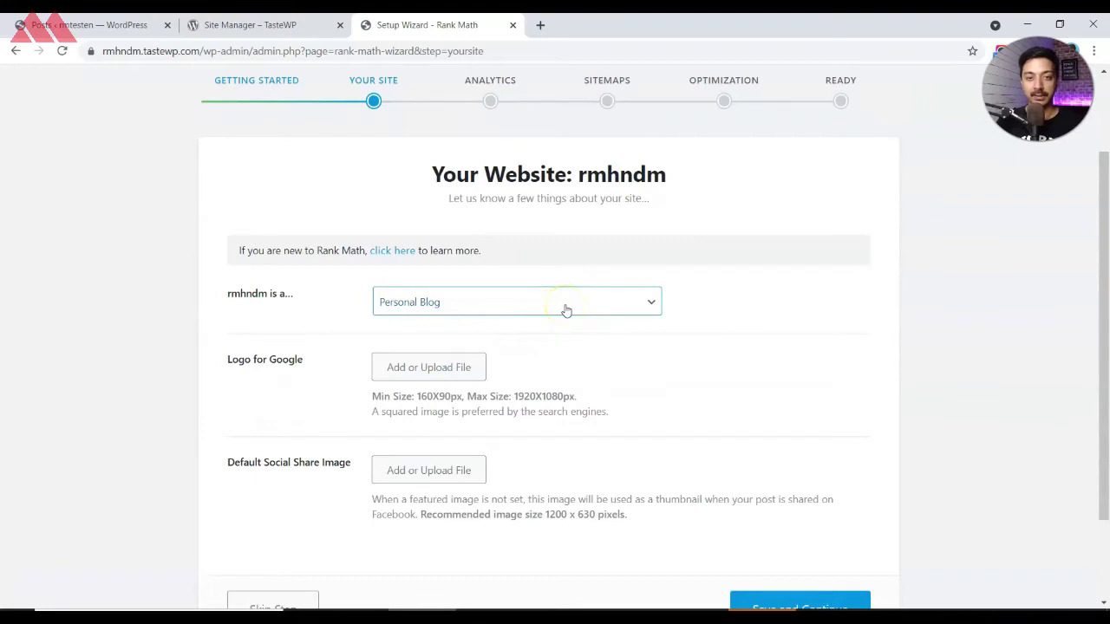
{"action": "left_click", "coordinate": [491, 309]}
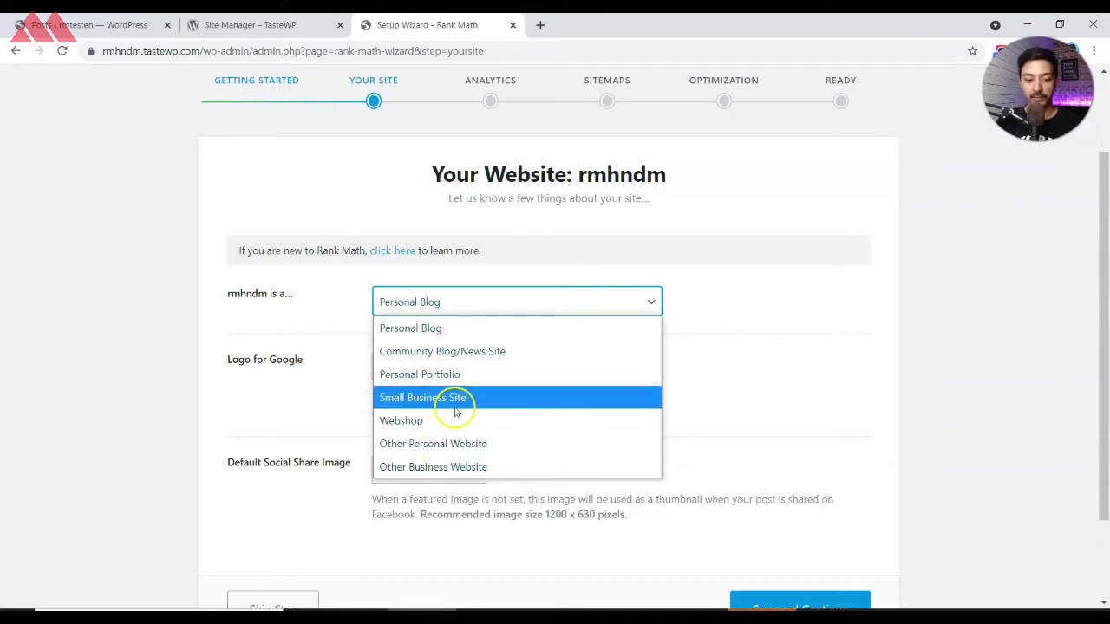
{"action": "left_click", "coordinate": [425, 395]}
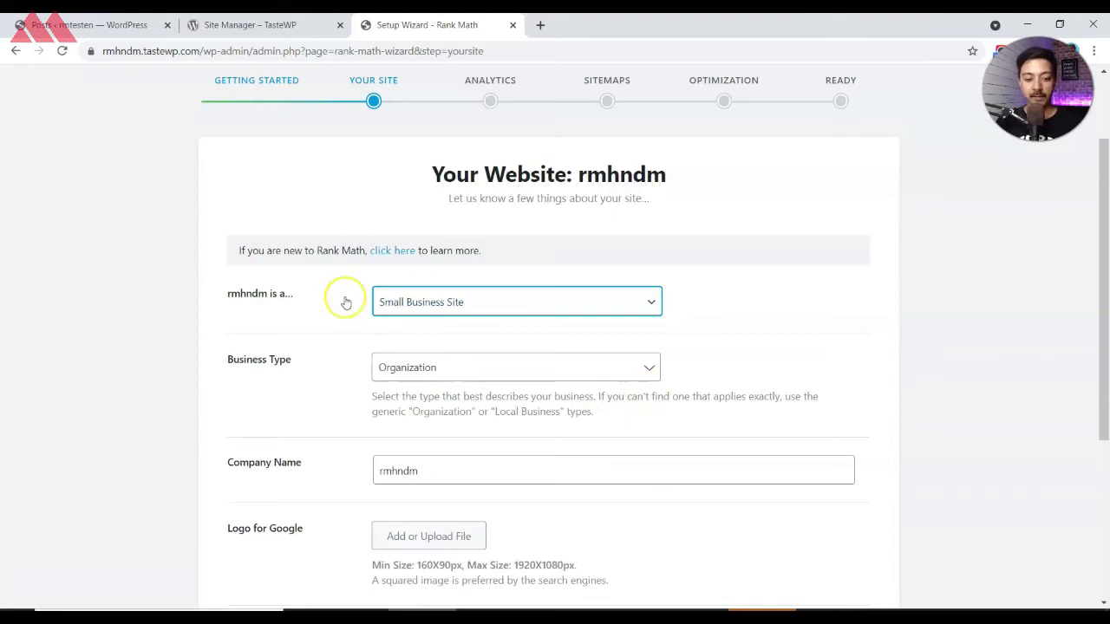
Step: Browse the available business types and set the business type to Local Business
{"action": "left_click", "coordinate": [409, 367]}
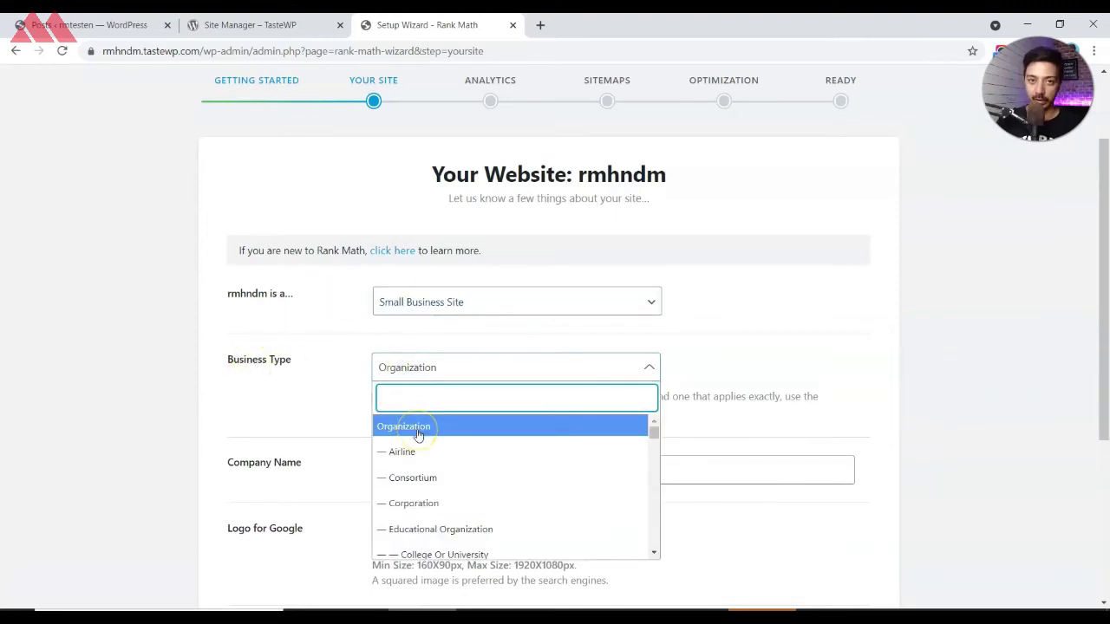
{"action": "scroll", "coordinate": [568, 474], "scroll_direction": "down", "scroll_amount": 3}
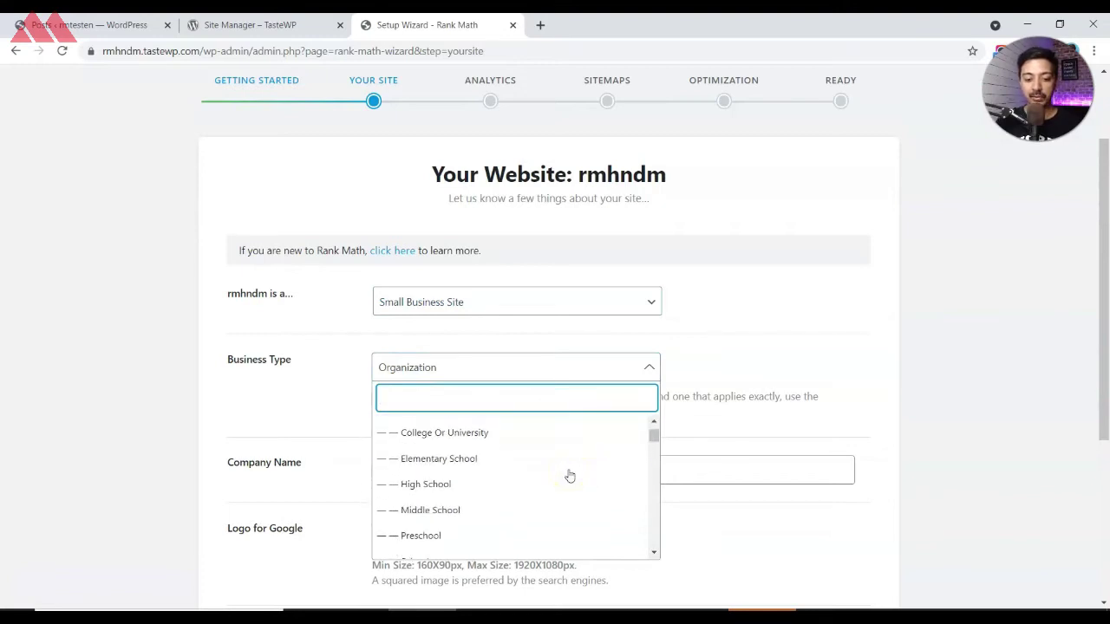
{"action": "scroll", "coordinate": [570, 474], "scroll_direction": "down", "scroll_amount": 5}
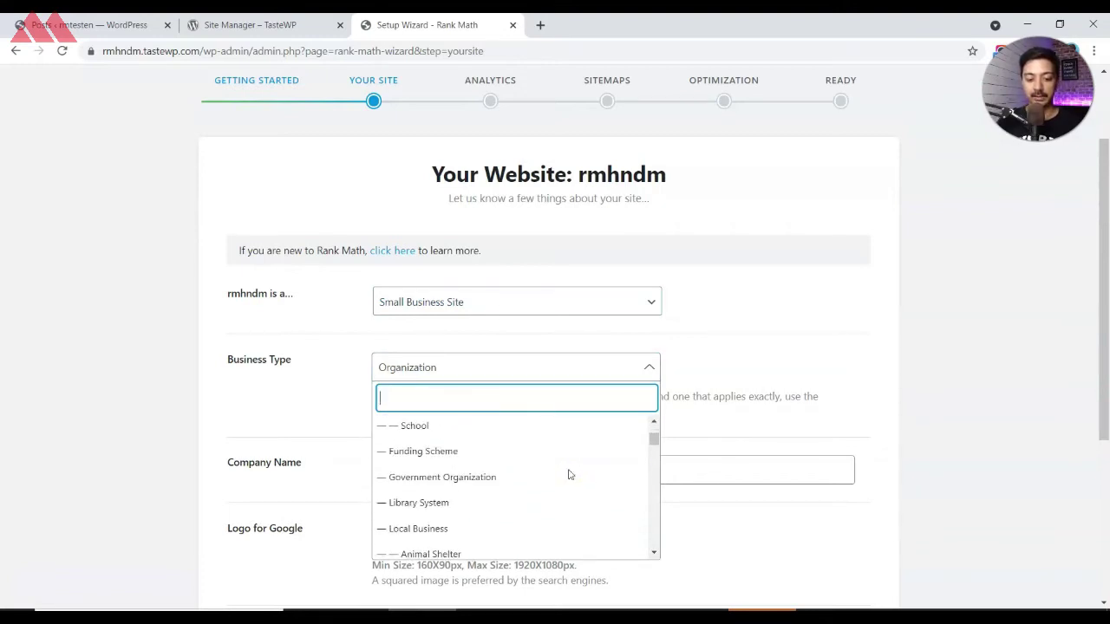
{"action": "scroll", "coordinate": [570, 476], "scroll_direction": "down", "scroll_amount": 5}
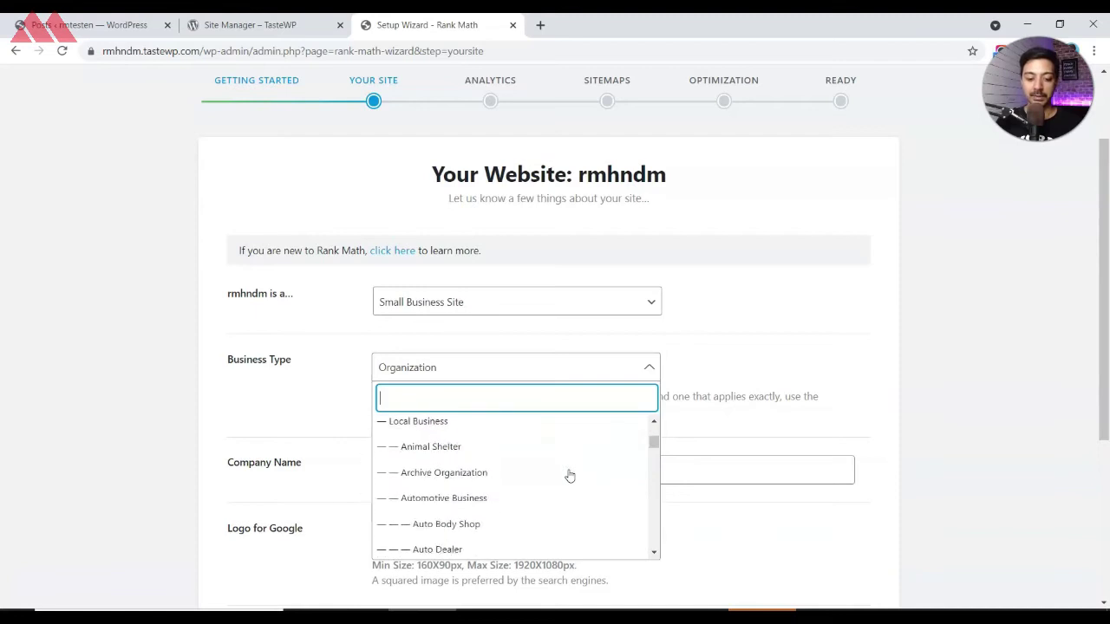
{"action": "scroll", "coordinate": [570, 476], "scroll_direction": "down", "scroll_amount": 5}
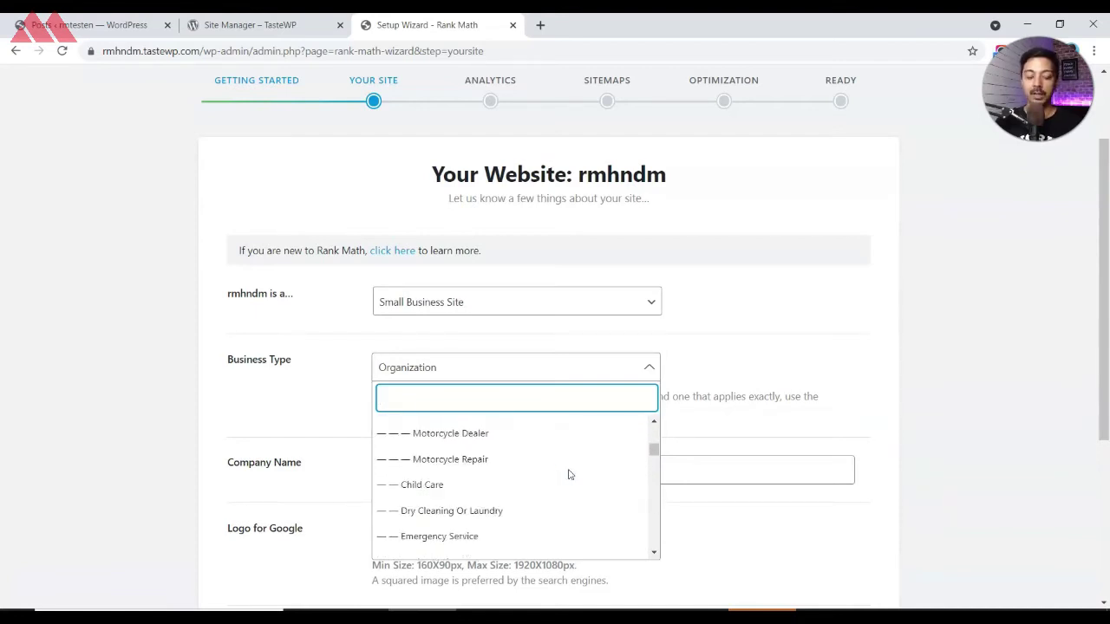
{"action": "scroll", "coordinate": [568, 476], "scroll_direction": "up", "scroll_amount": 10}
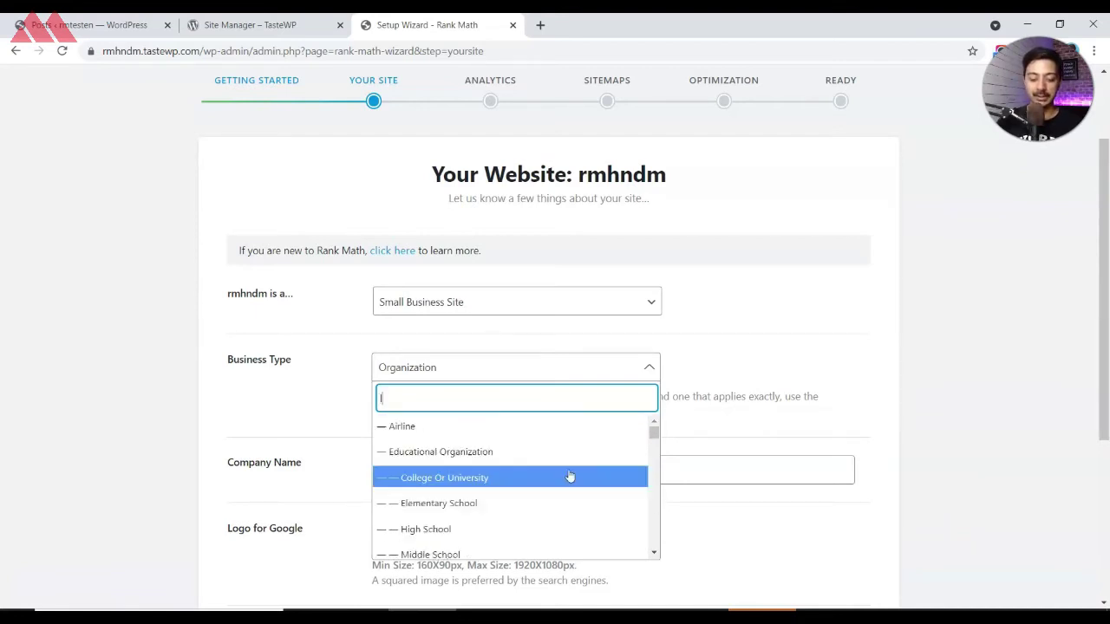
{"action": "type", "text": "local"}
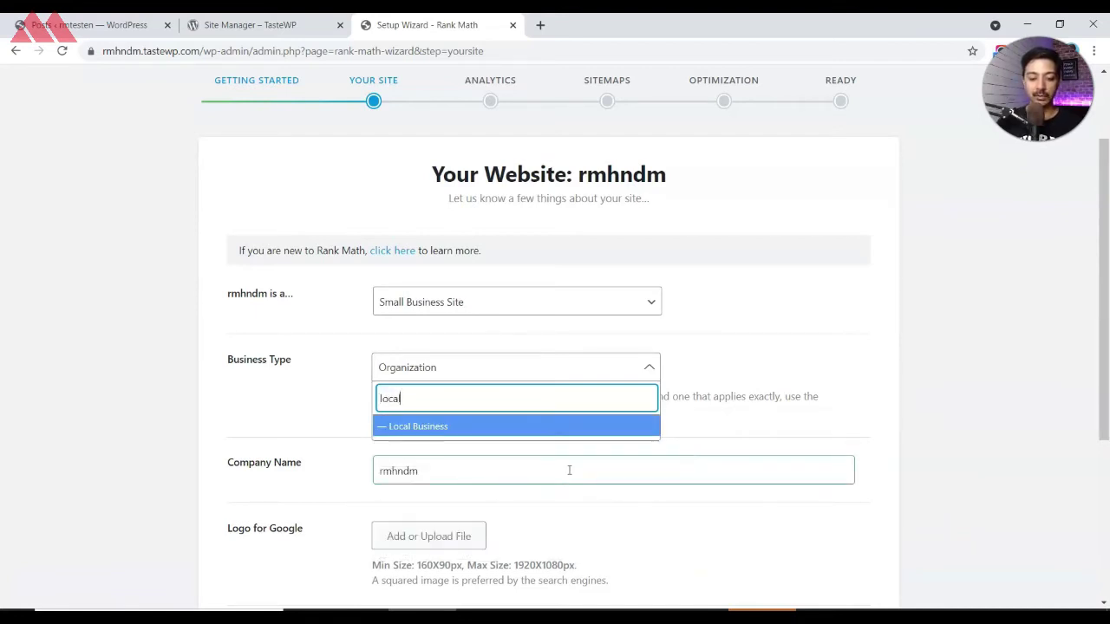
{"action": "left_click", "coordinate": [513, 427]}
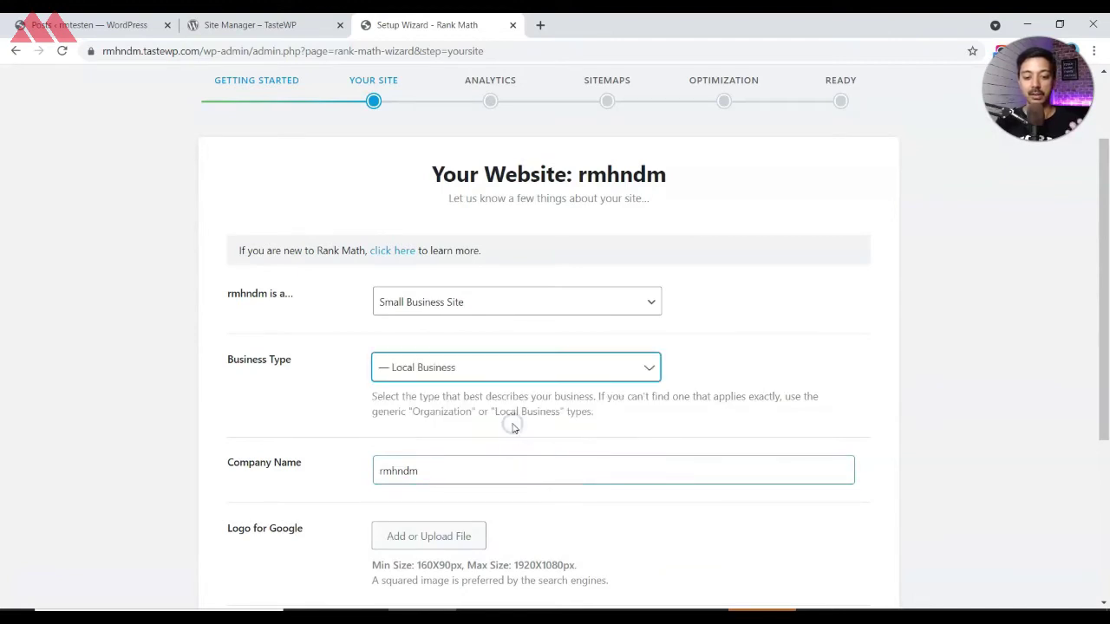
Step: Set the business type to Organization
{"action": "left_click", "coordinate": [528, 369]}
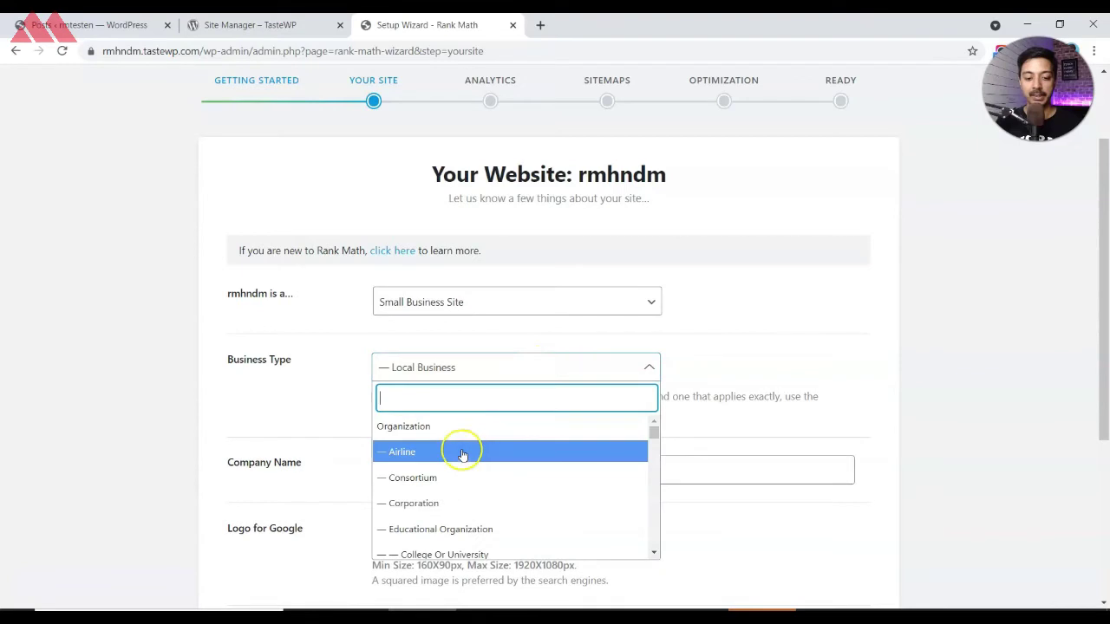
{"action": "left_click", "coordinate": [413, 428]}
{"action": "left_click", "coordinate": [406, 411]}
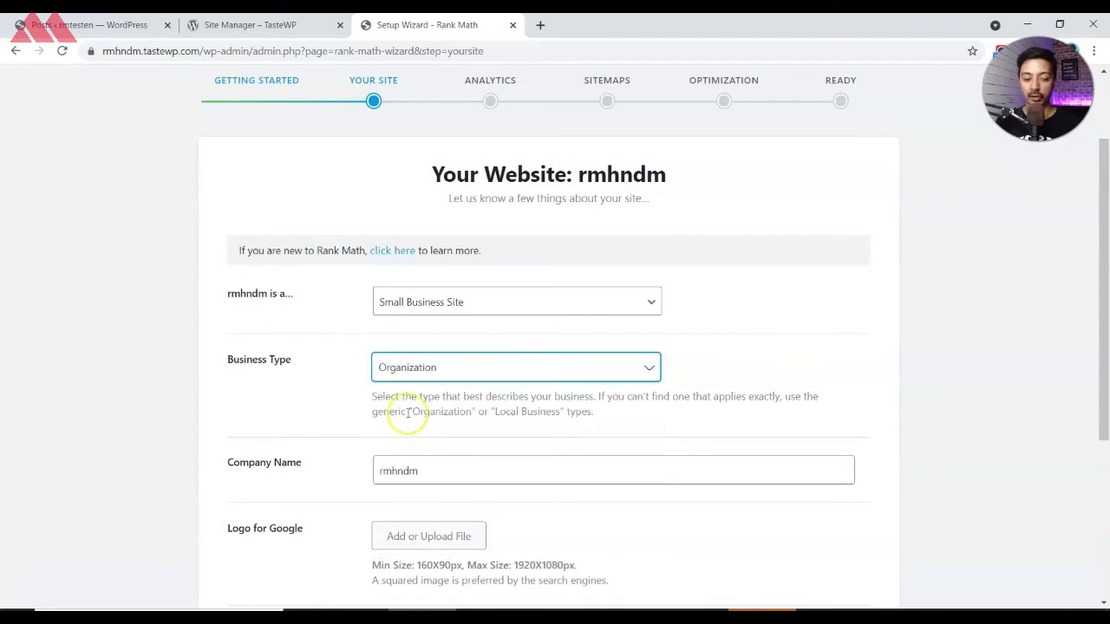
Step: Enter Magazine3 as the company name
{"action": "scroll", "coordinate": [434, 408], "scroll_direction": "down", "scroll_amount": 1}
{"action": "left_click", "coordinate": [248, 379]}
{"action": "type", "text": "Magazine3"}
{"action": "left_click_drag", "start_coordinate": [263, 400], "coordinate": [339, 400]}
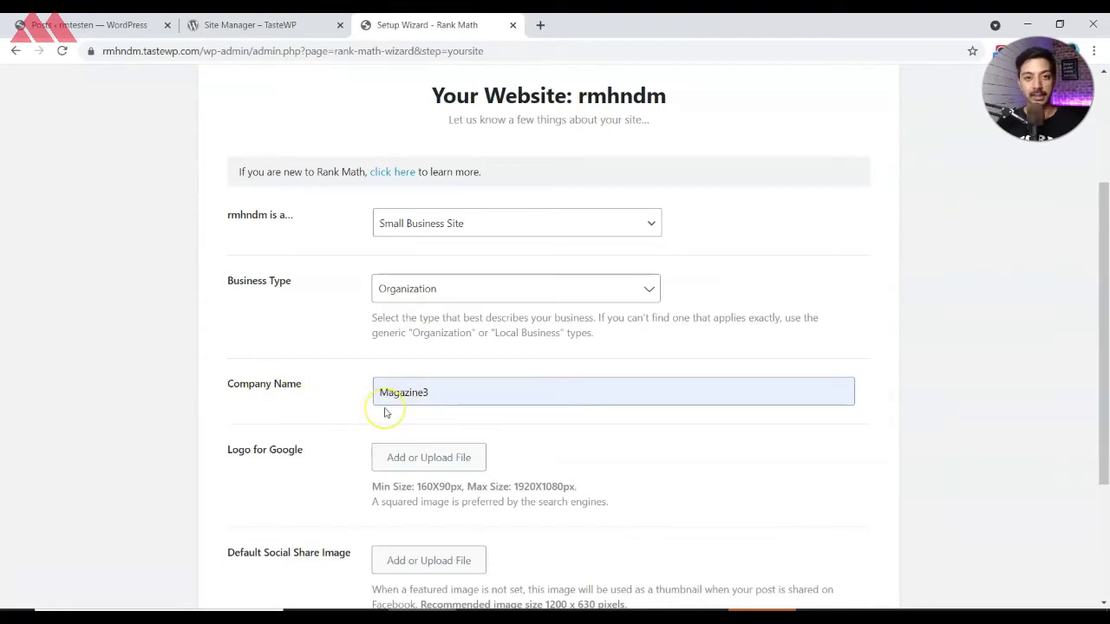
{"action": "left_click", "coordinate": [445, 399]}
Step: Use the m3-logo.png image as the logo for Google
{"action": "left_click", "coordinate": [305, 435]}
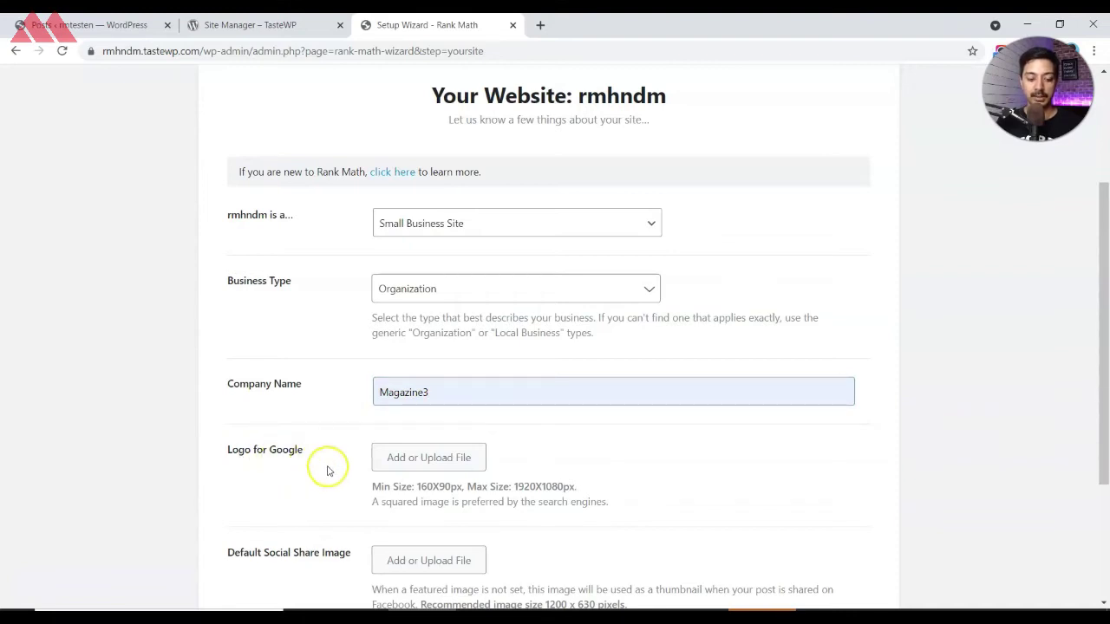
{"action": "left_click", "coordinate": [421, 461]}
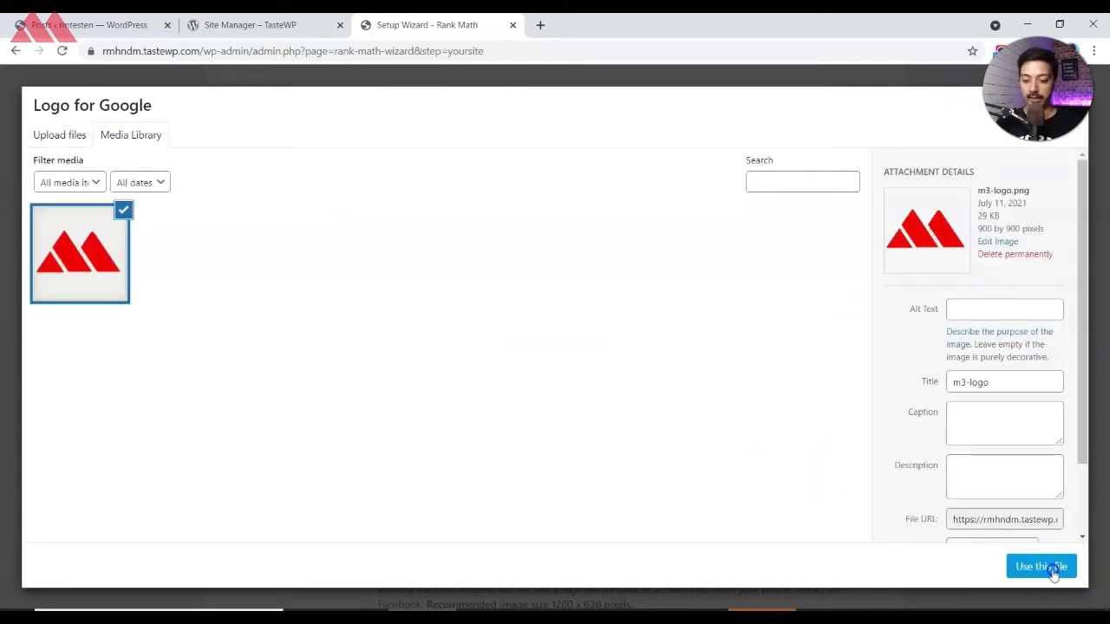
{"action": "left_click", "coordinate": [1054, 571]}
Step: Use the m3-logo.png image as the default social share image and save the site settings
{"action": "scroll", "coordinate": [441, 357], "scroll_direction": "down", "scroll_amount": 5}
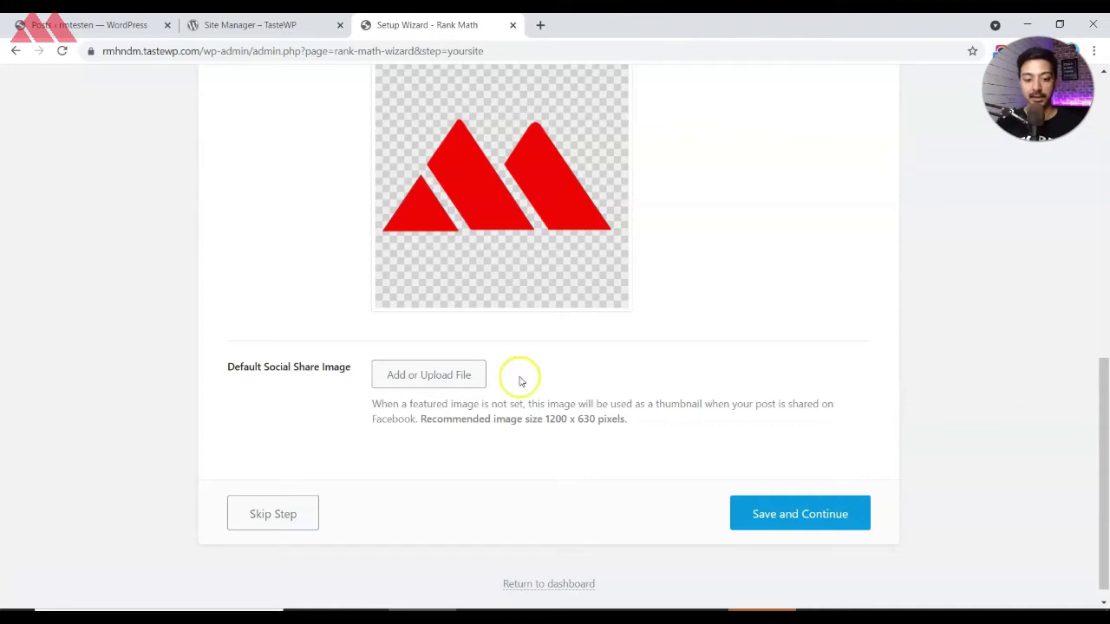
{"action": "left_click", "coordinate": [461, 378]}
{"action": "left_click", "coordinate": [96, 286]}
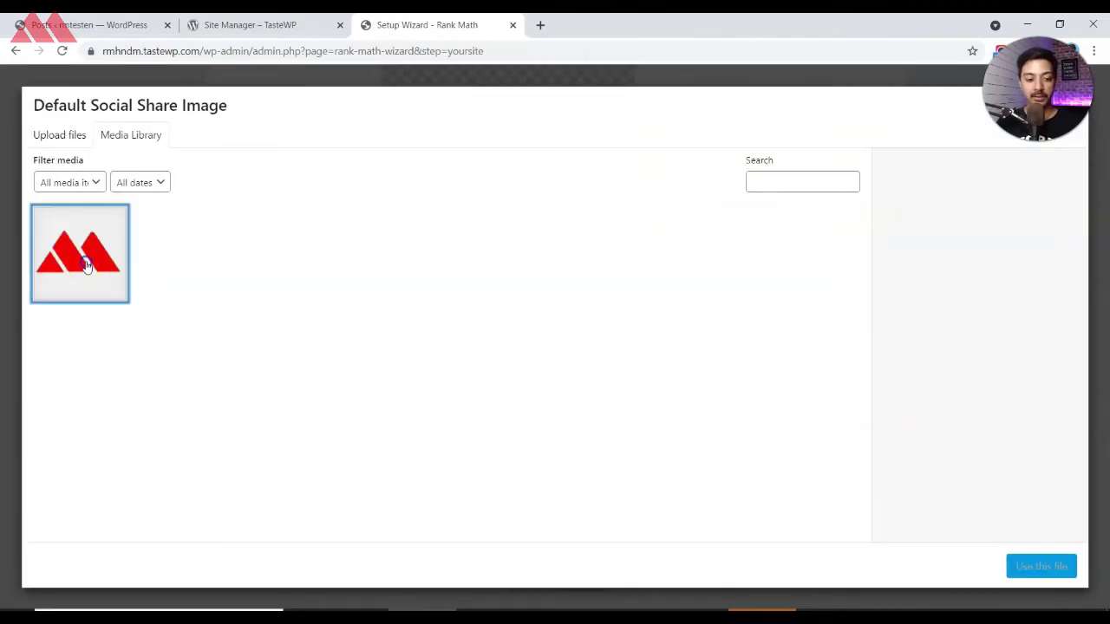
{"action": "left_click", "coordinate": [1057, 581]}
{"action": "left_click", "coordinate": [808, 495]}
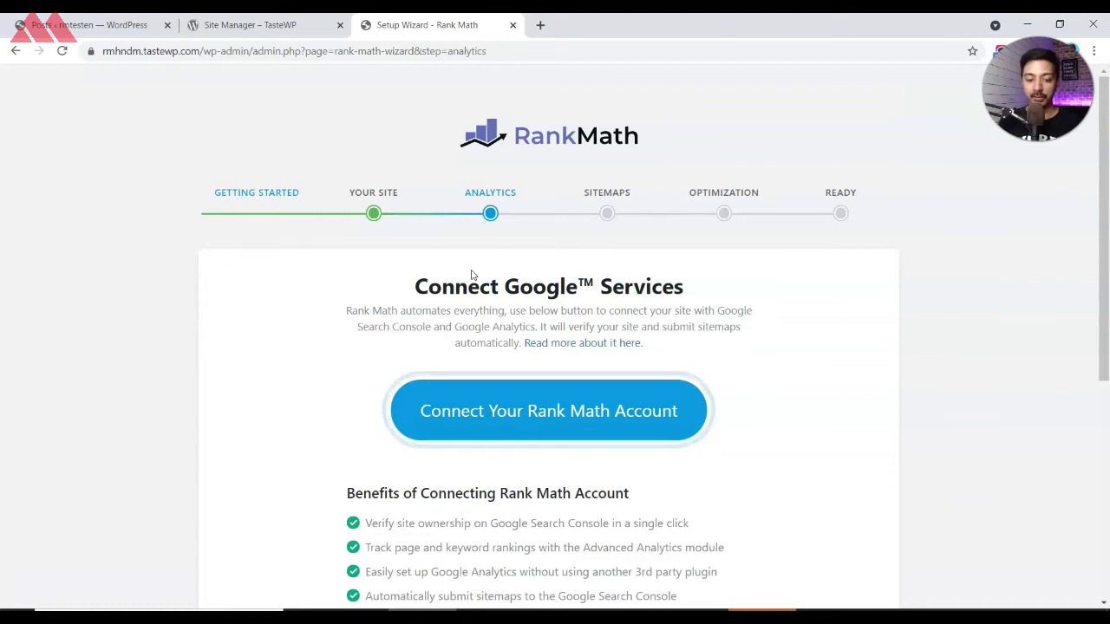
Step: Review the option to connect Google services through a Rank Math account, and skip the Analytics step of the wizard
{"action": "scroll", "coordinate": [736, 359], "scroll_direction": "down", "scroll_amount": 2}
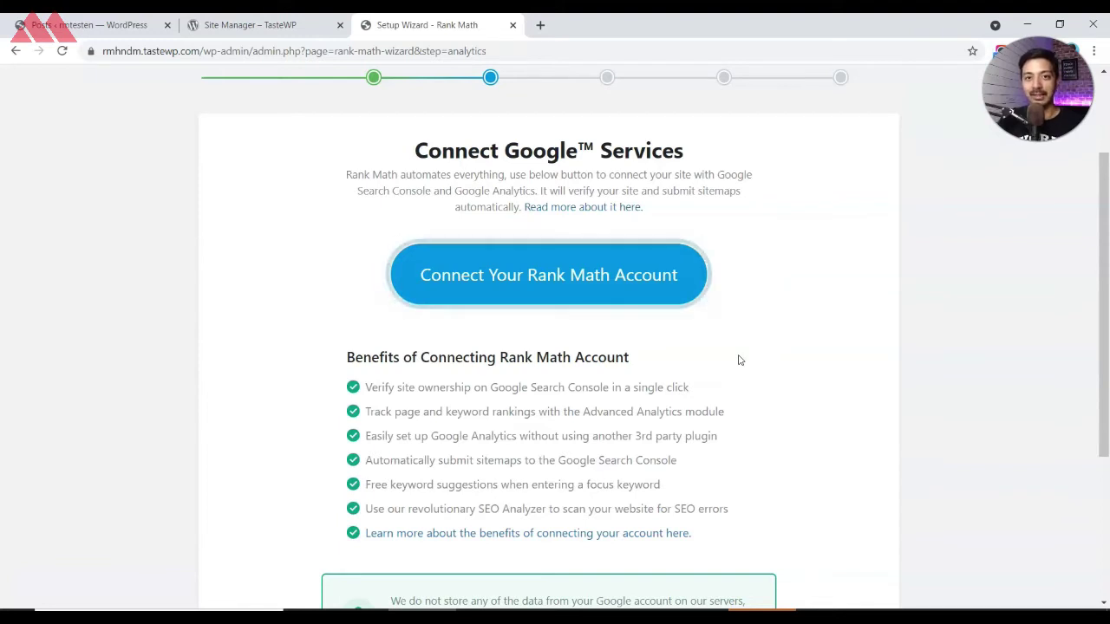
{"action": "left_click", "coordinate": [596, 322]}
{"action": "left_click", "coordinate": [552, 305]}
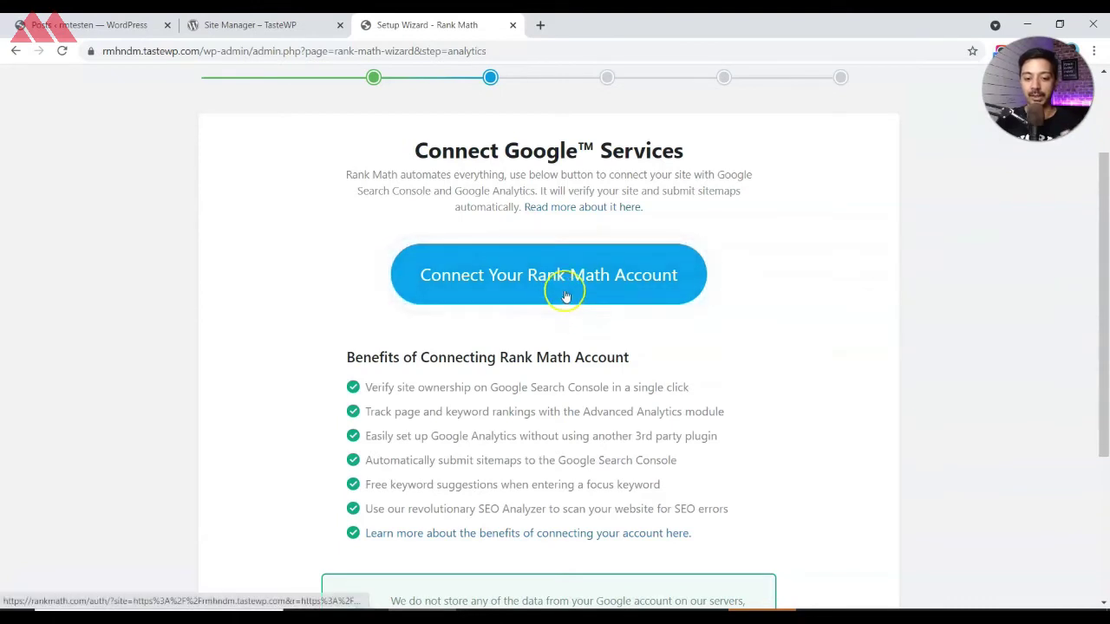
{"action": "left_click", "coordinate": [731, 340]}
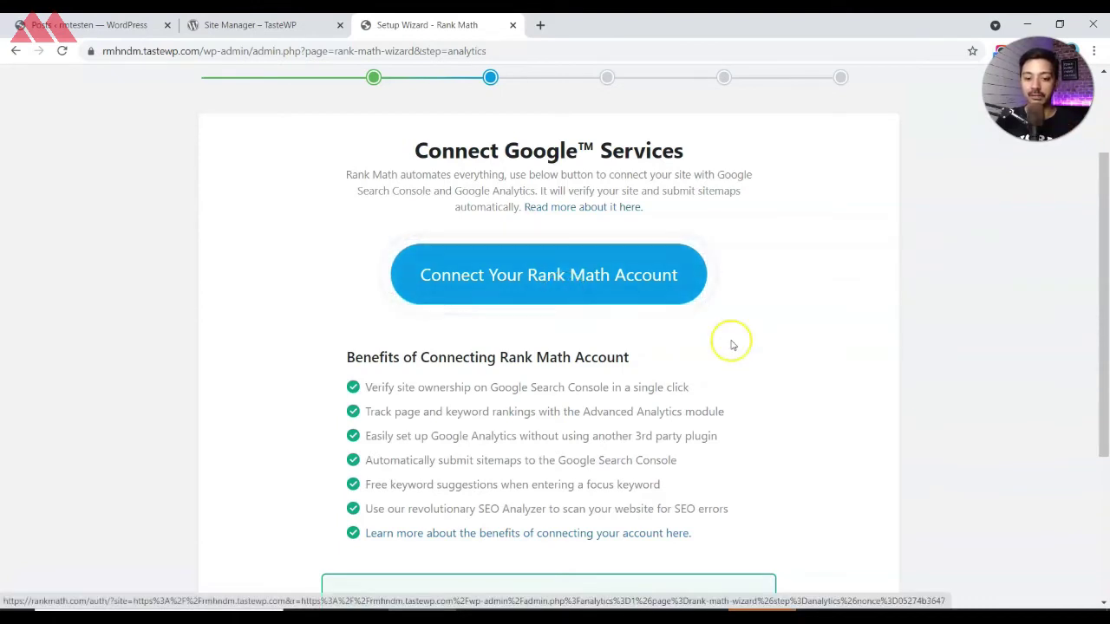
{"action": "left_click", "coordinate": [719, 317]}
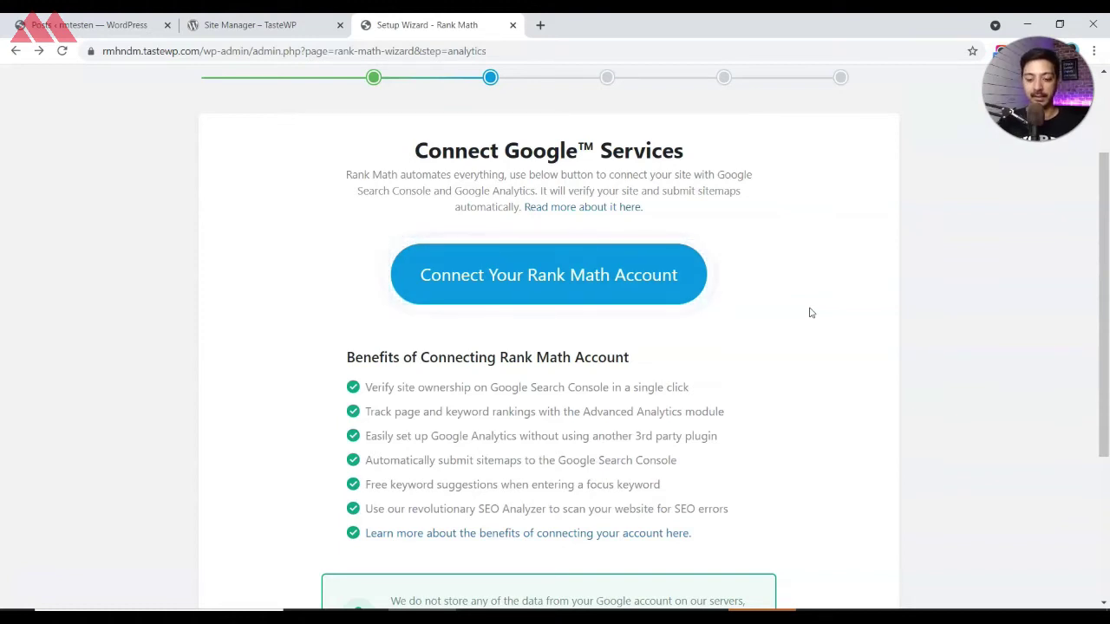
{"action": "scroll", "coordinate": [811, 312], "scroll_direction": "down", "scroll_amount": 3}
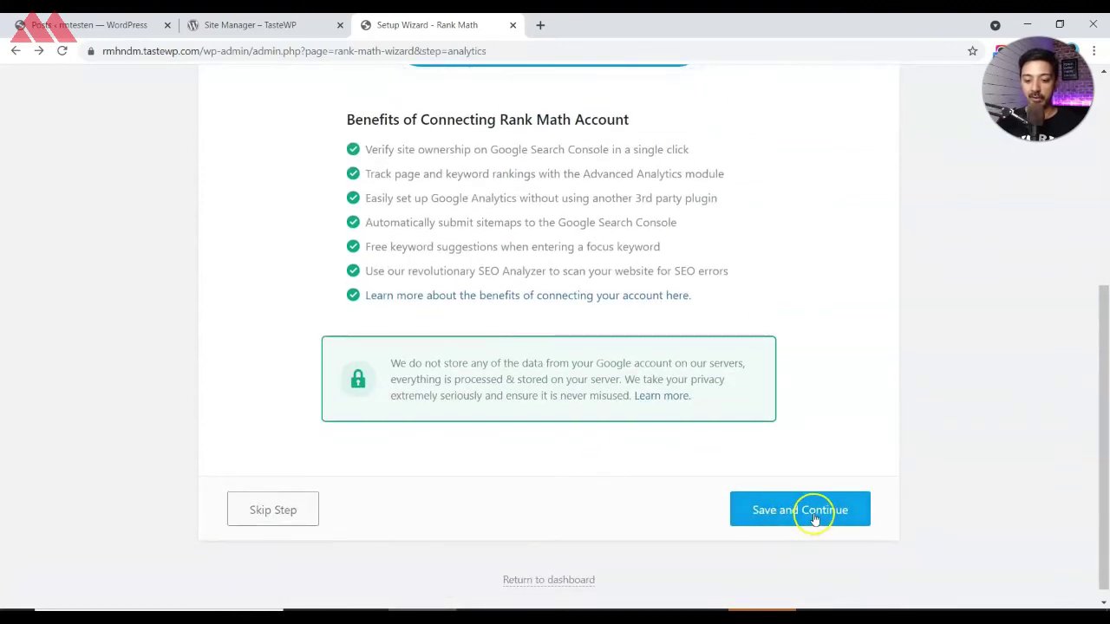
{"action": "left_click", "coordinate": [303, 513]}
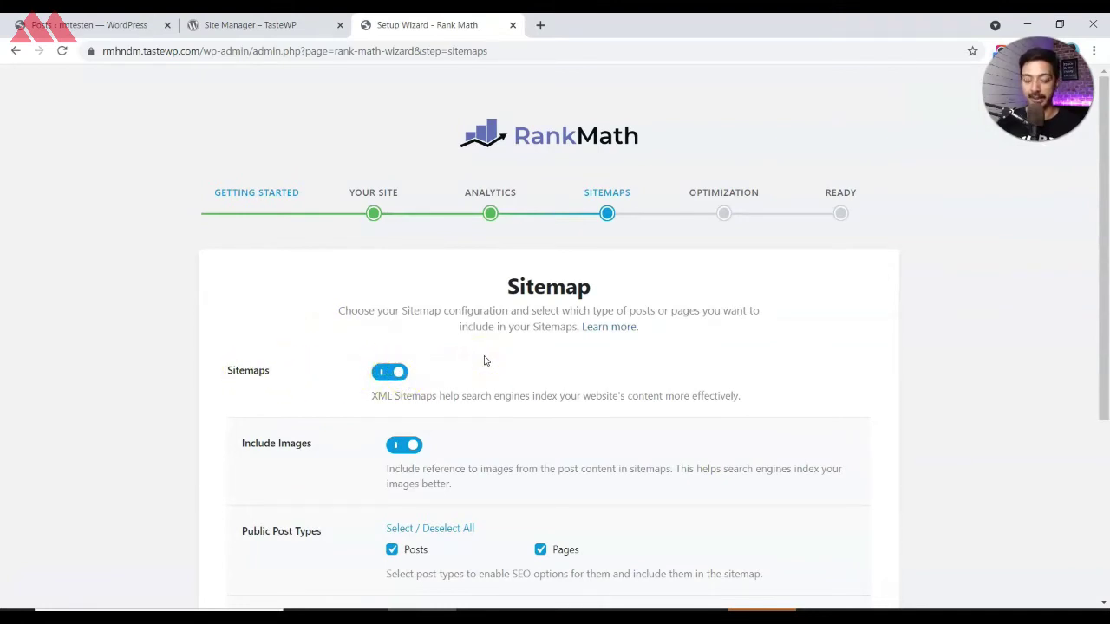
Step: Exclude Categories from the sitemap's public taxonomies and include them again
{"action": "scroll", "coordinate": [486, 361], "scroll_direction": "down", "scroll_amount": 3}
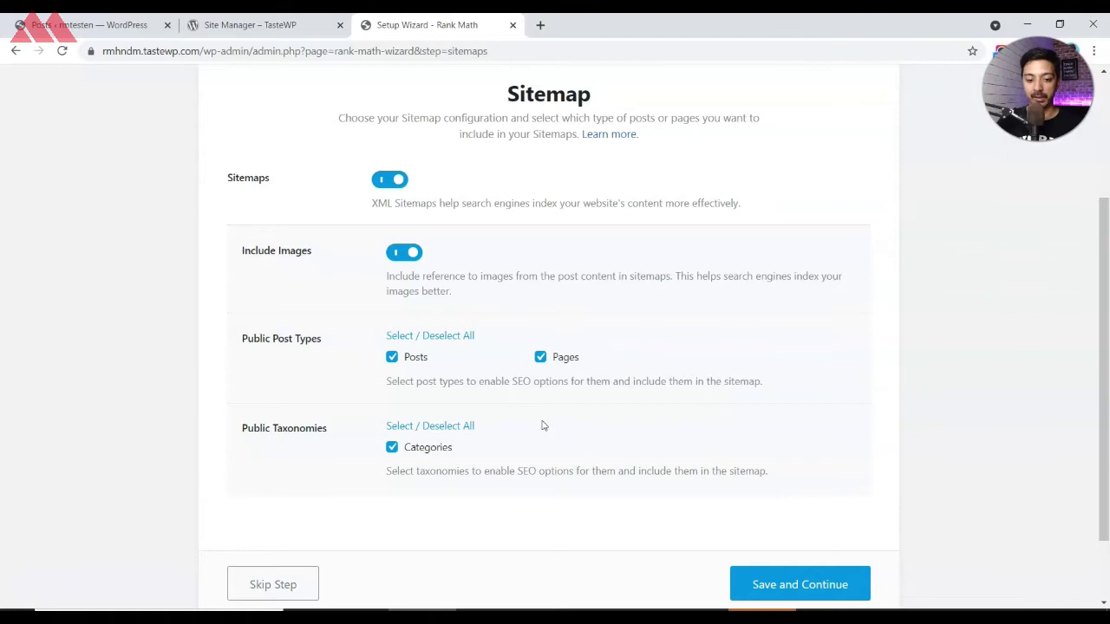
{"action": "left_click", "coordinate": [392, 449]}
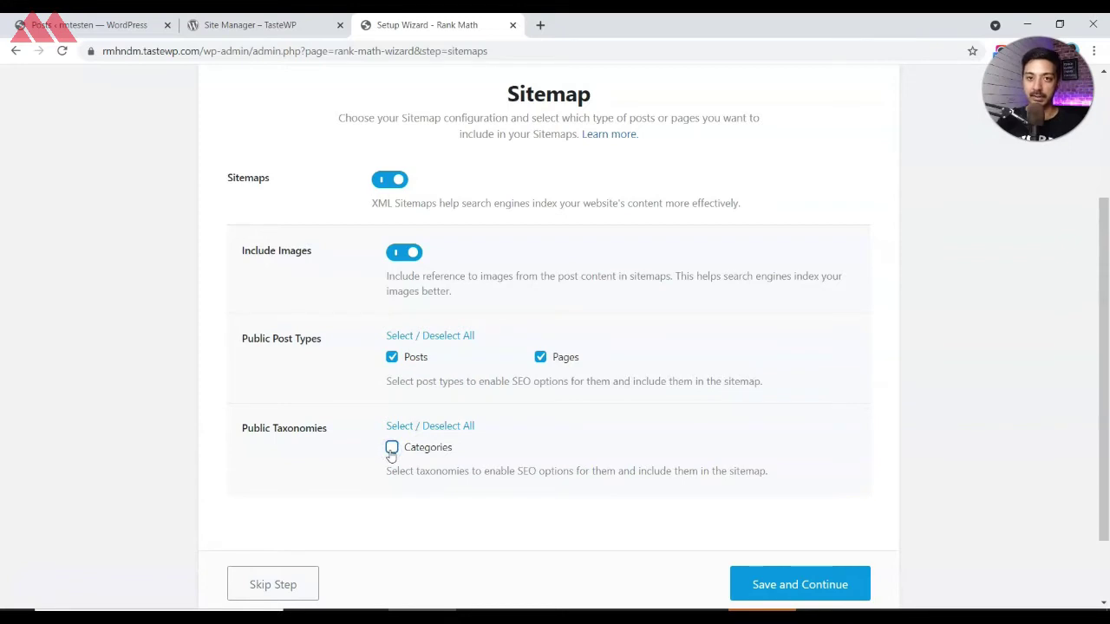
{"action": "left_click", "coordinate": [391, 450]}
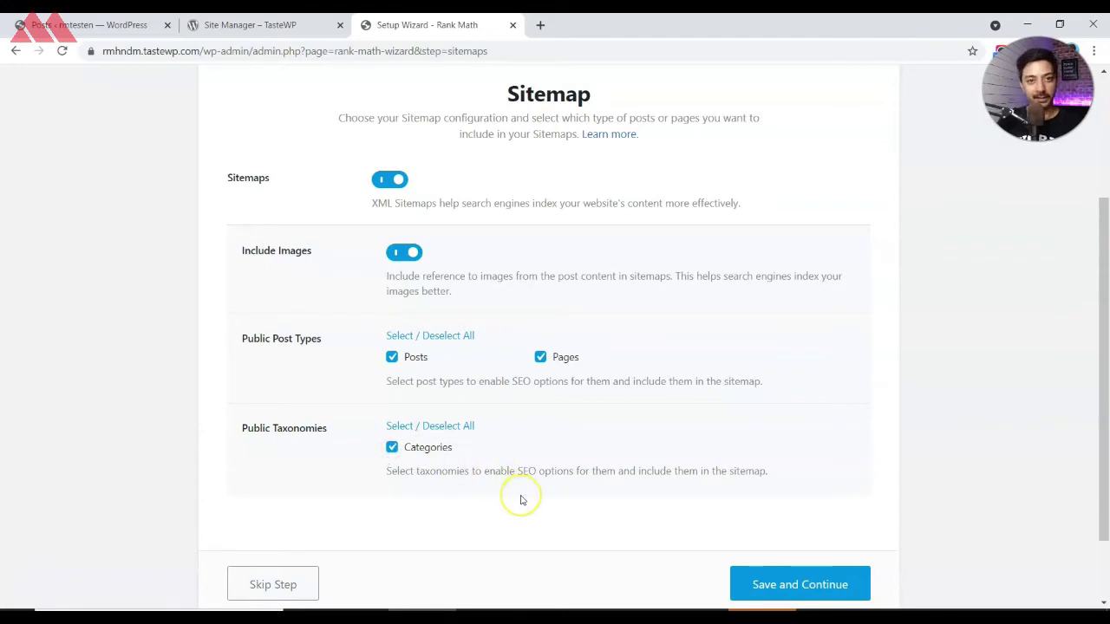
Step: Save the sitemap settings and continue to the SEO tweaks
{"action": "left_click", "coordinate": [711, 530]}
{"action": "scroll", "coordinate": [711, 529], "scroll_direction": "down", "scroll_amount": 1}
{"action": "left_click", "coordinate": [784, 506]}
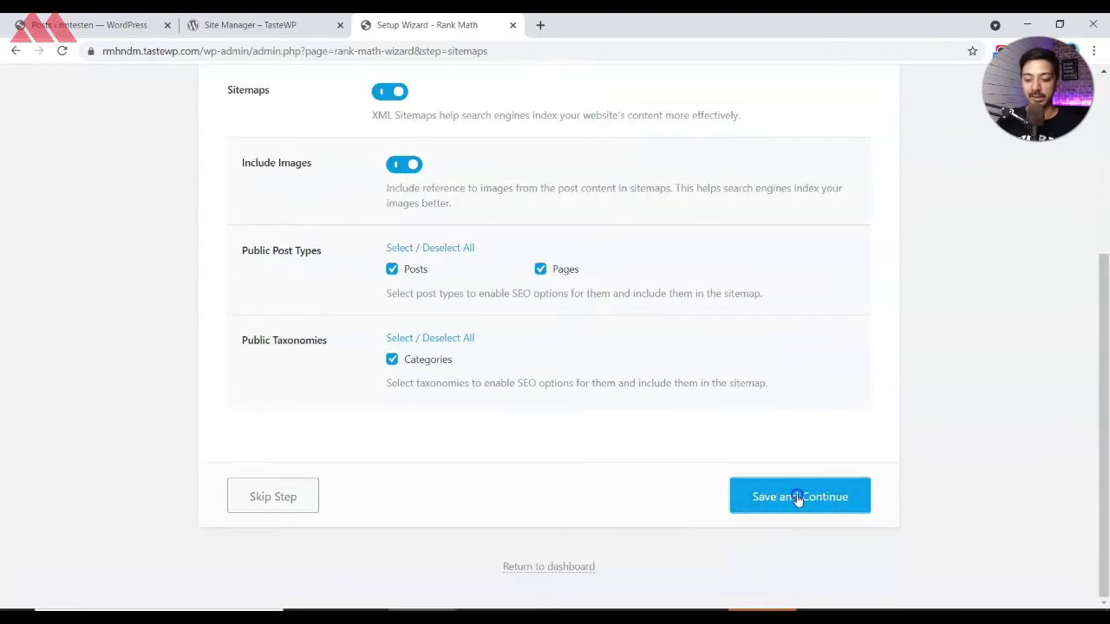
Step: Review the SEO tweaks for empty archives and external links, and save them with their preset options
{"action": "scroll", "coordinate": [709, 350], "scroll_direction": "down", "scroll_amount": 2}
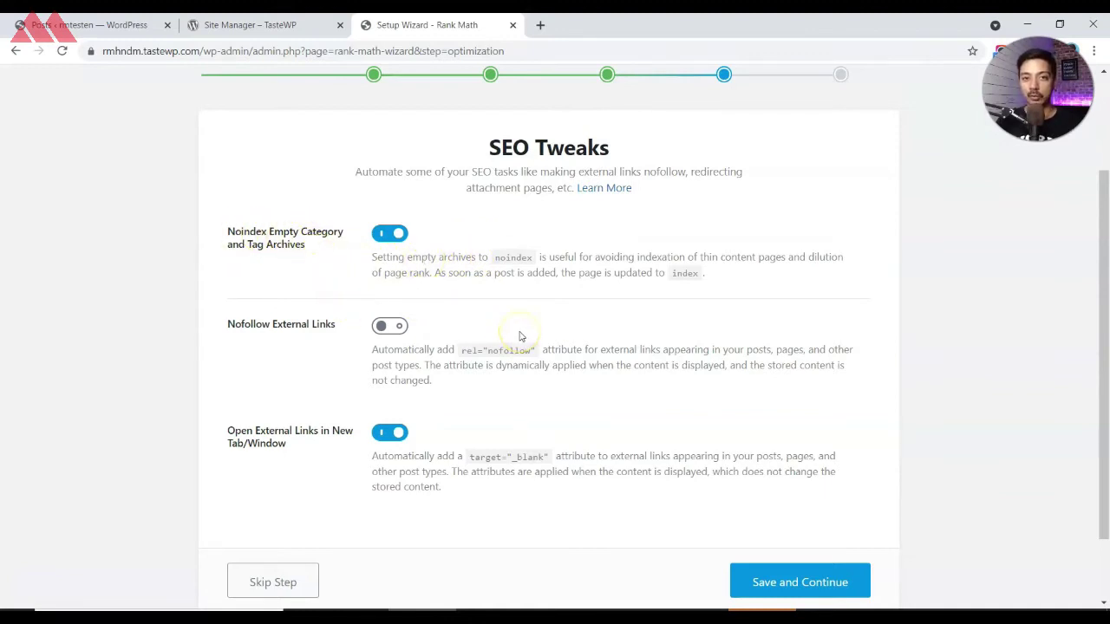
{"action": "scroll", "coordinate": [521, 336], "scroll_direction": "down", "scroll_amount": 1}
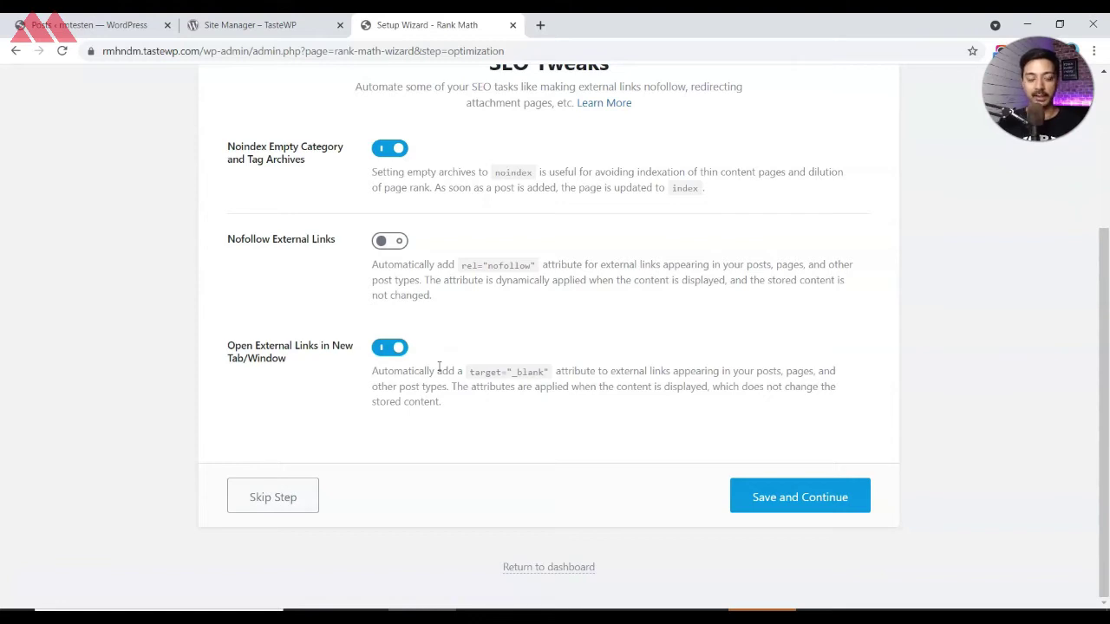
{"action": "left_click", "coordinate": [785, 495]}
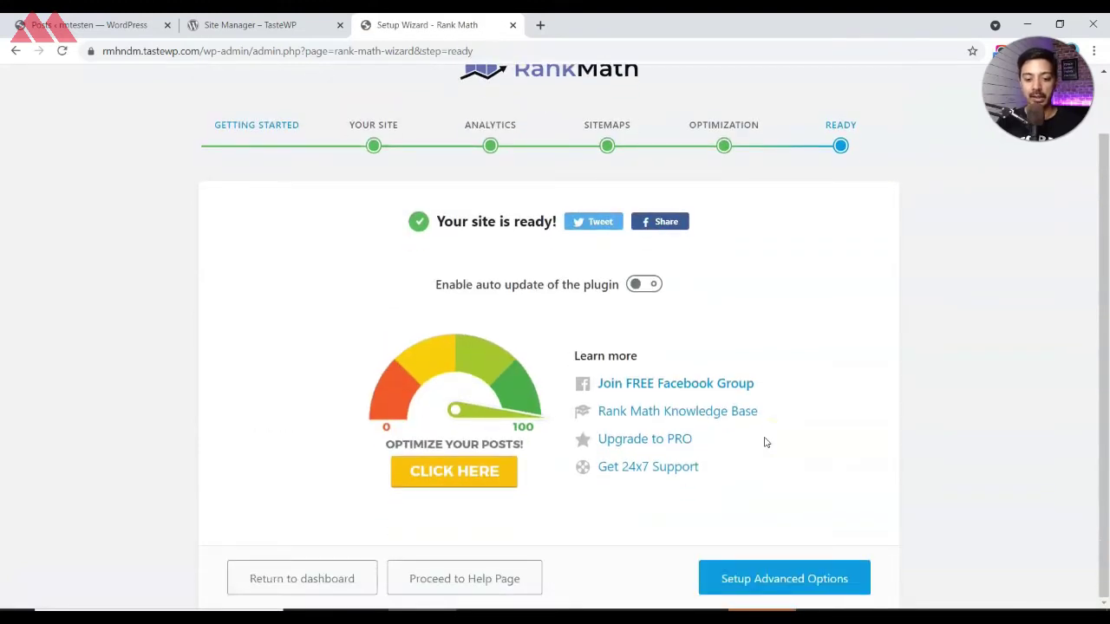
Step: Proceed to the advanced setup options and enable the Role Manager
{"action": "left_click", "coordinate": [753, 570]}
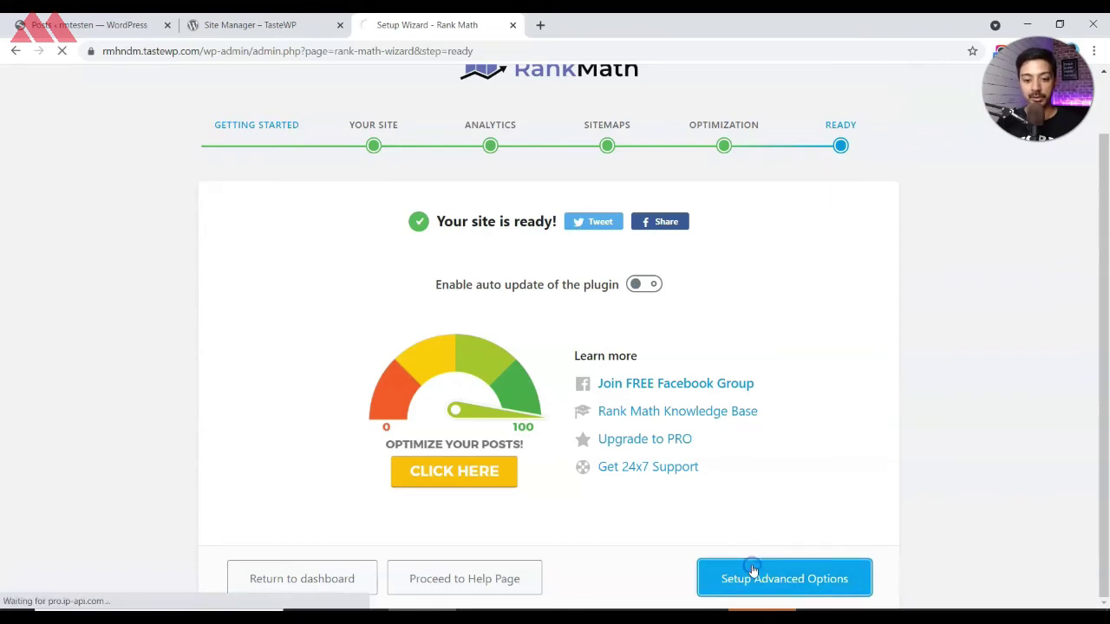
{"action": "scroll", "coordinate": [802, 379], "scroll_direction": "down", "scroll_amount": 1}
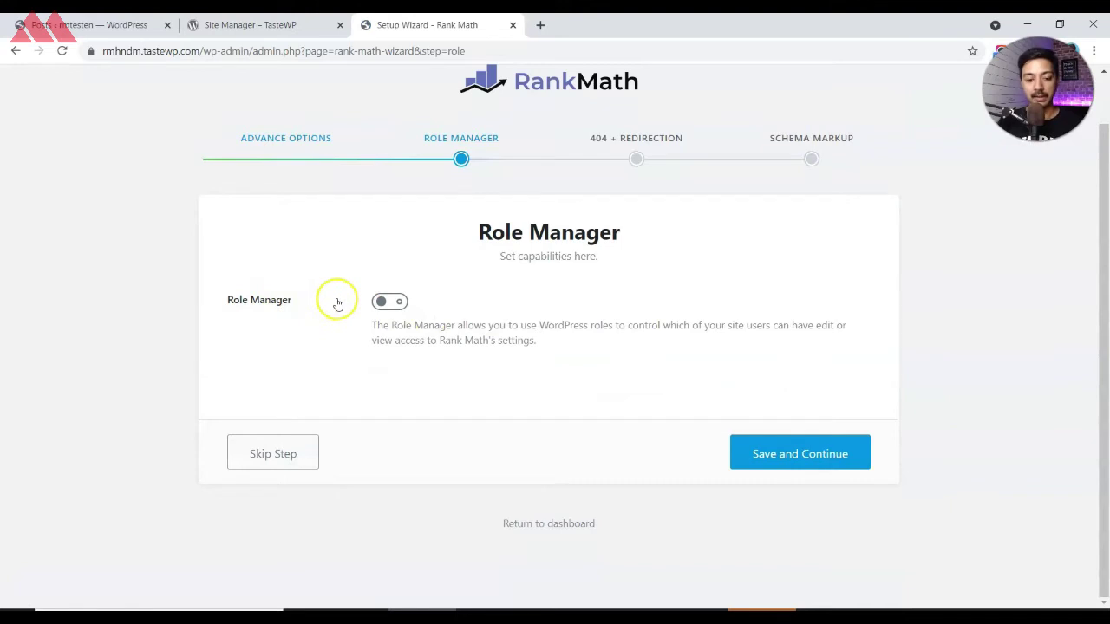
{"action": "left_click", "coordinate": [393, 302]}
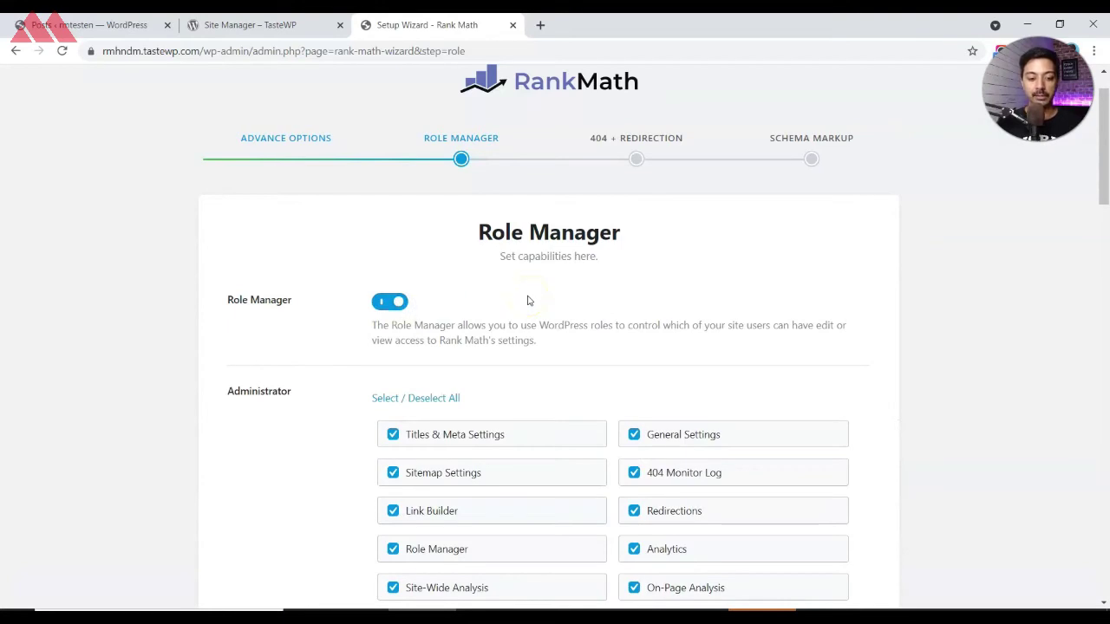
Step: Review the capabilities of every user role from Administrator to Subscriber and save the Role Manager settings
{"action": "scroll", "coordinate": [529, 301], "scroll_direction": "down", "scroll_amount": 1}
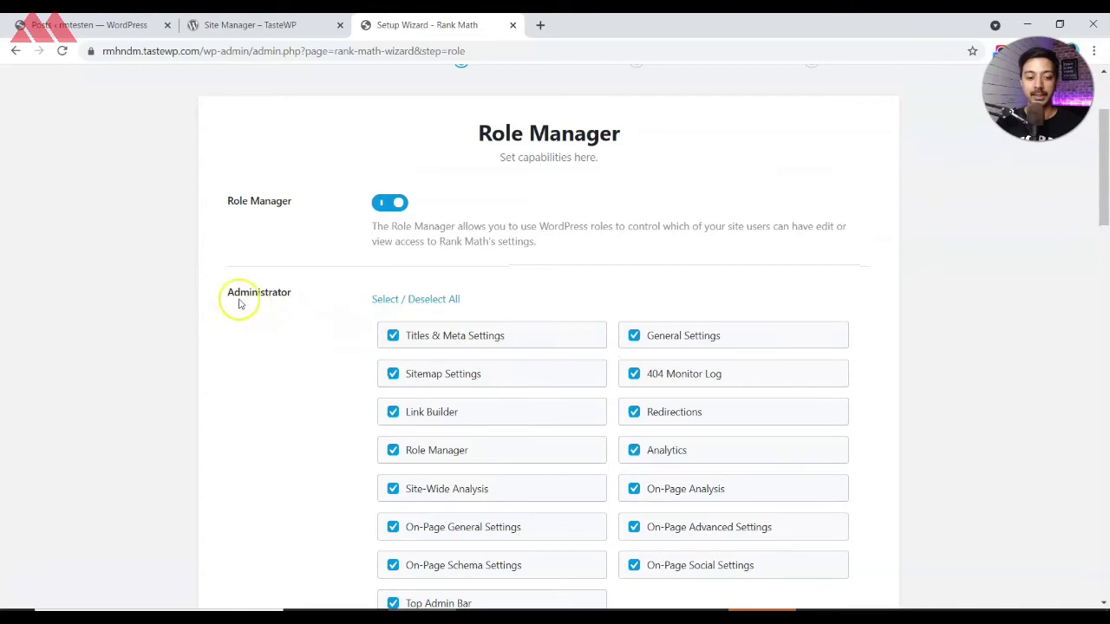
{"action": "scroll", "coordinate": [232, 296], "scroll_direction": "down", "scroll_amount": 3}
{"action": "scroll", "coordinate": [233, 296], "scroll_direction": "down", "scroll_amount": 7}
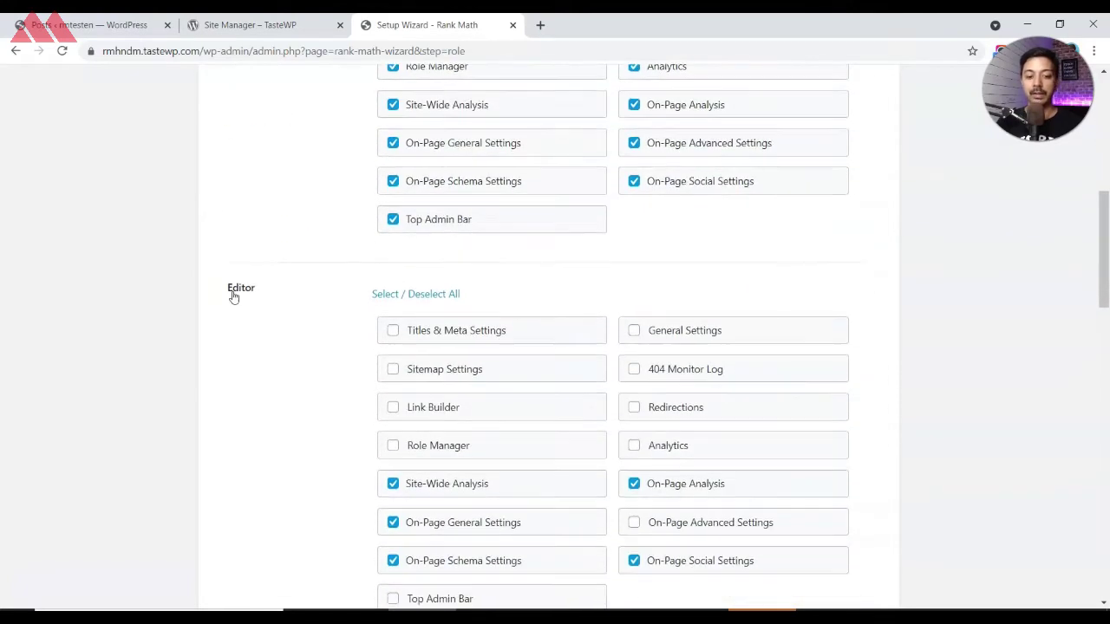
{"action": "scroll", "coordinate": [233, 296], "scroll_direction": "down", "scroll_amount": 5}
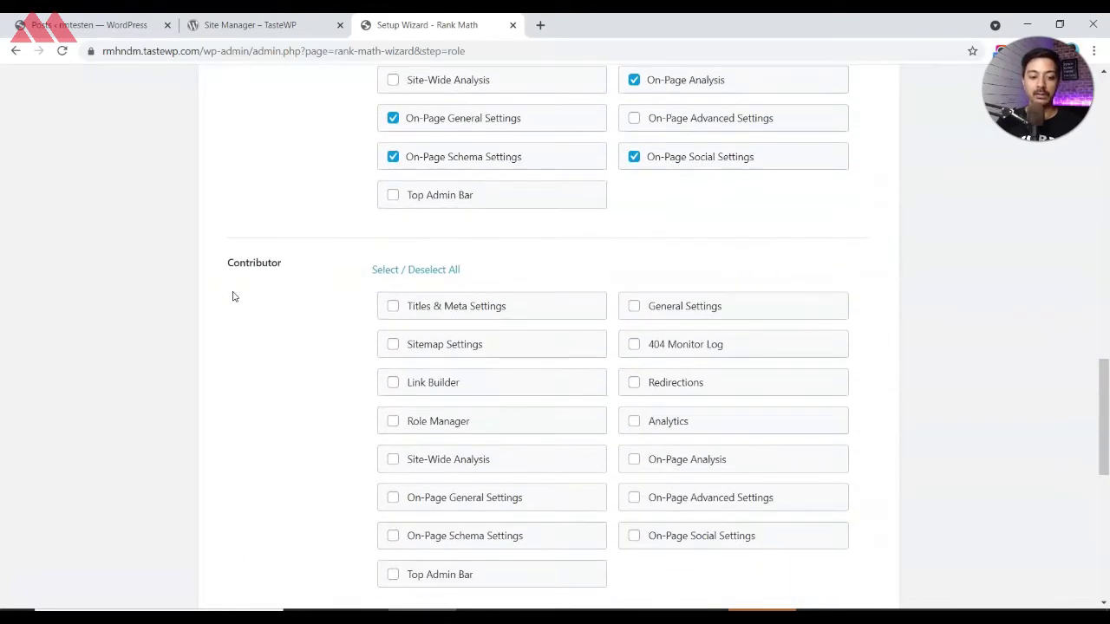
{"action": "left_click", "coordinate": [338, 305]}
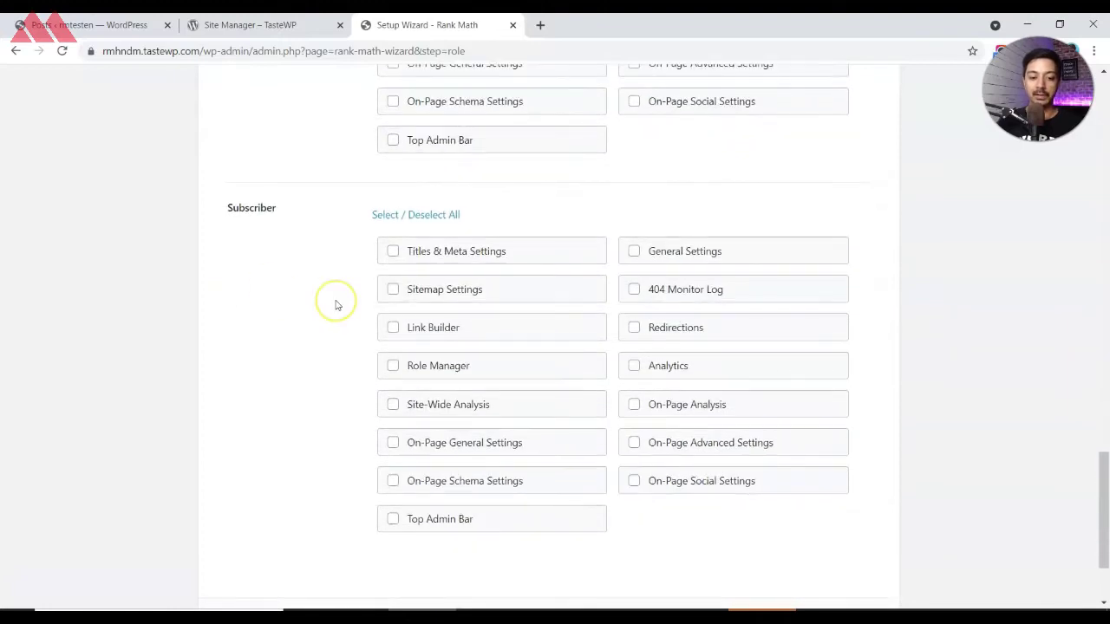
{"action": "scroll", "coordinate": [338, 305], "scroll_direction": "up", "scroll_amount": 7}
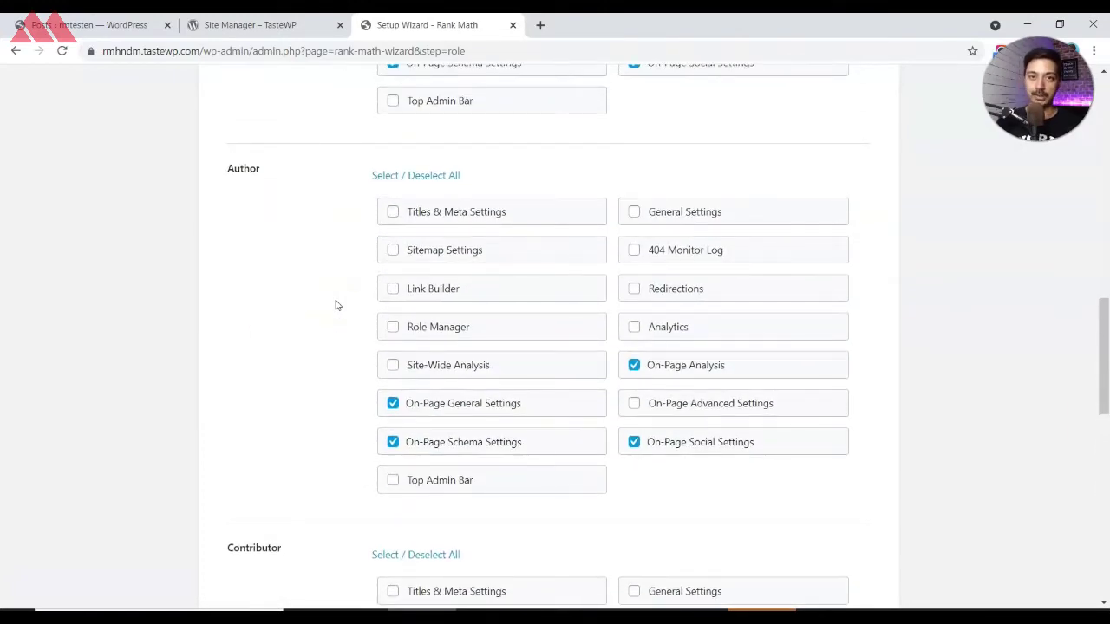
{"action": "left_click", "coordinate": [551, 307]}
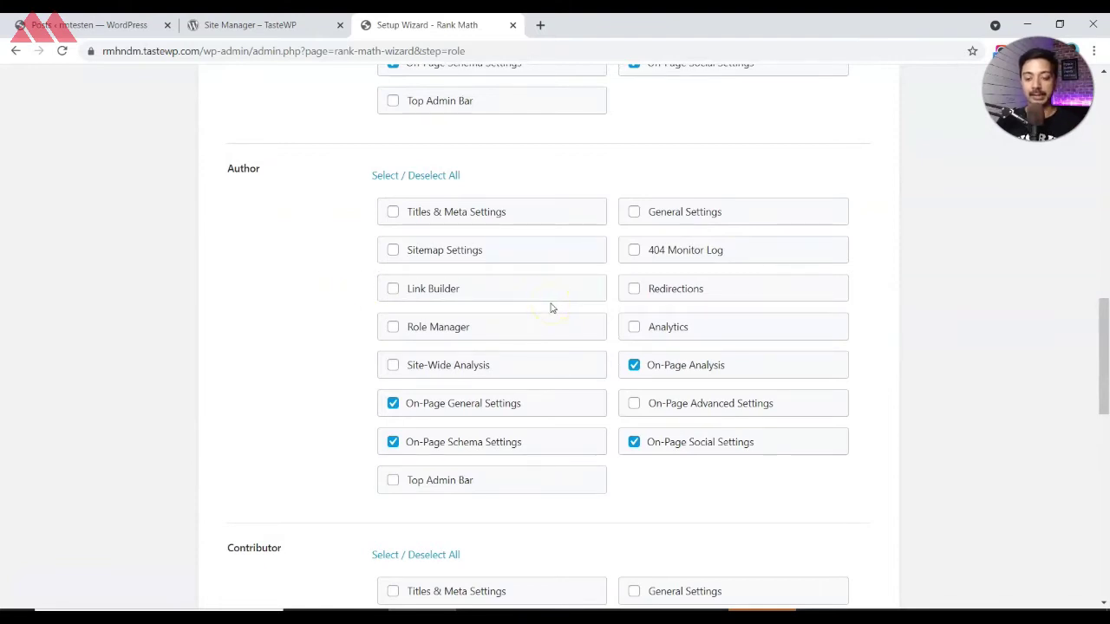
{"action": "scroll", "coordinate": [551, 308], "scroll_direction": "down", "scroll_amount": 7}
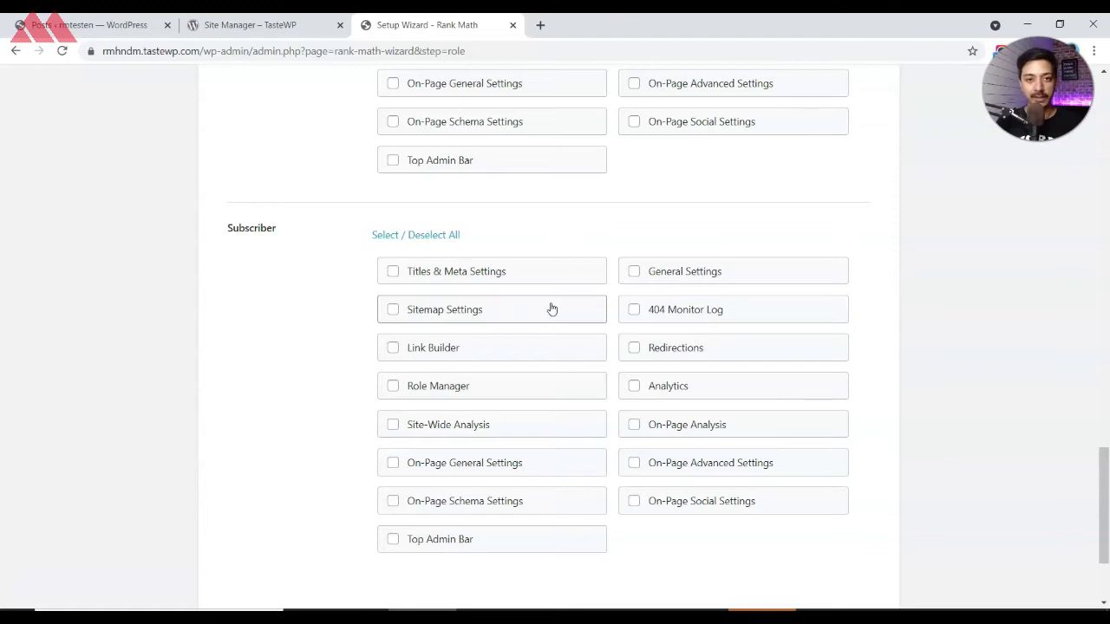
{"action": "scroll", "coordinate": [551, 308], "scroll_direction": "down", "scroll_amount": 2}
{"action": "left_click", "coordinate": [430, 353]}
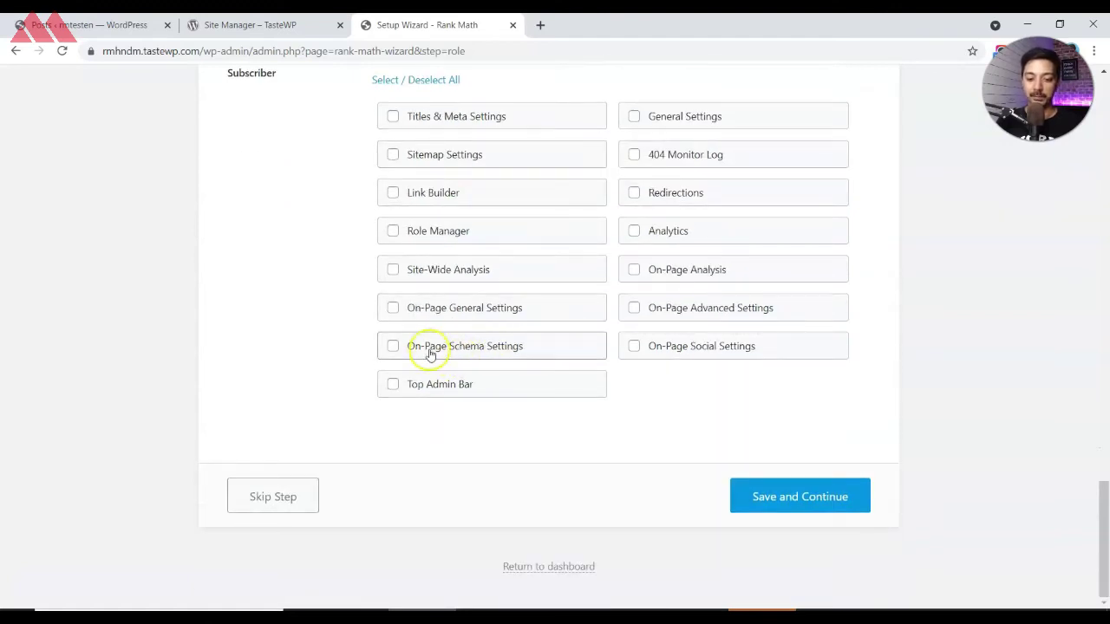
{"action": "left_click", "coordinate": [462, 434]}
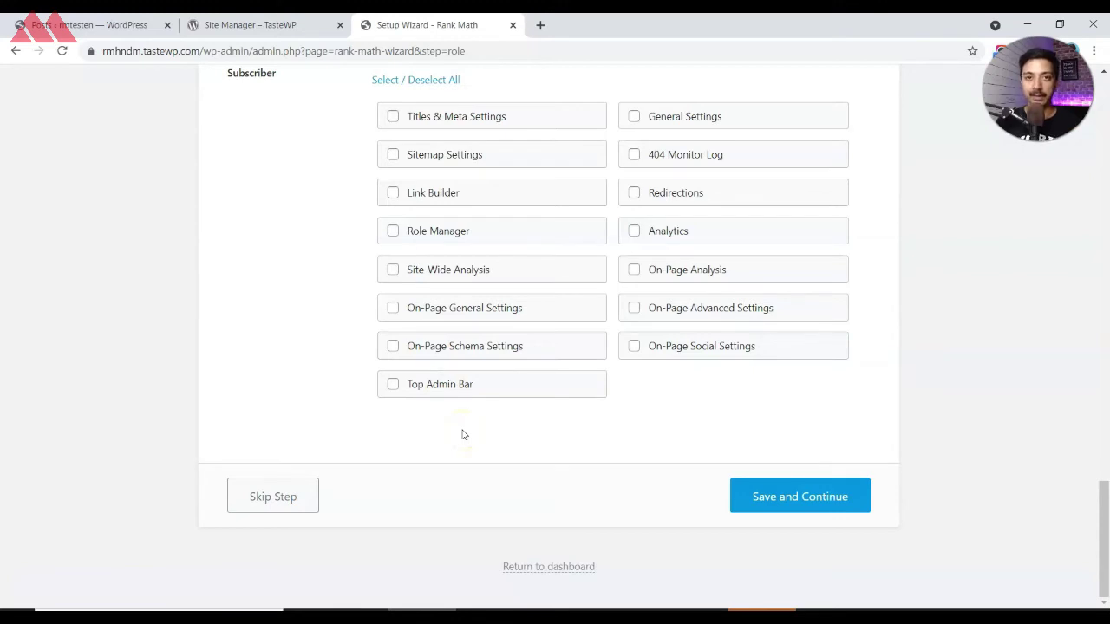
{"action": "left_click", "coordinate": [753, 491]}
Step: Enable the 404 Monitor
{"action": "left_click", "coordinate": [619, 429]}
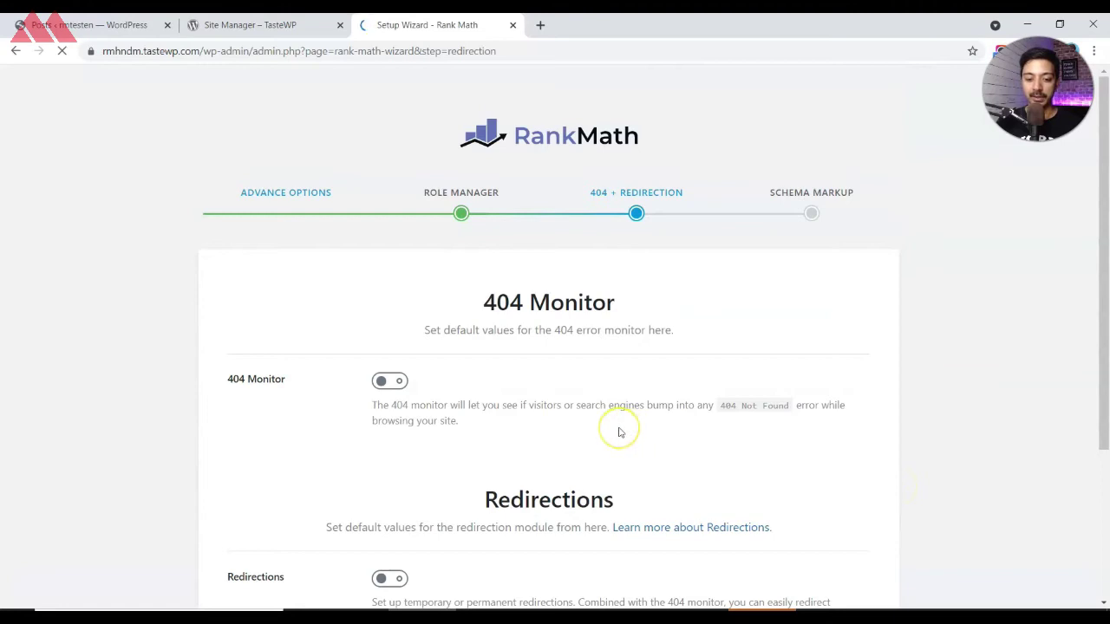
{"action": "left_click", "coordinate": [539, 369]}
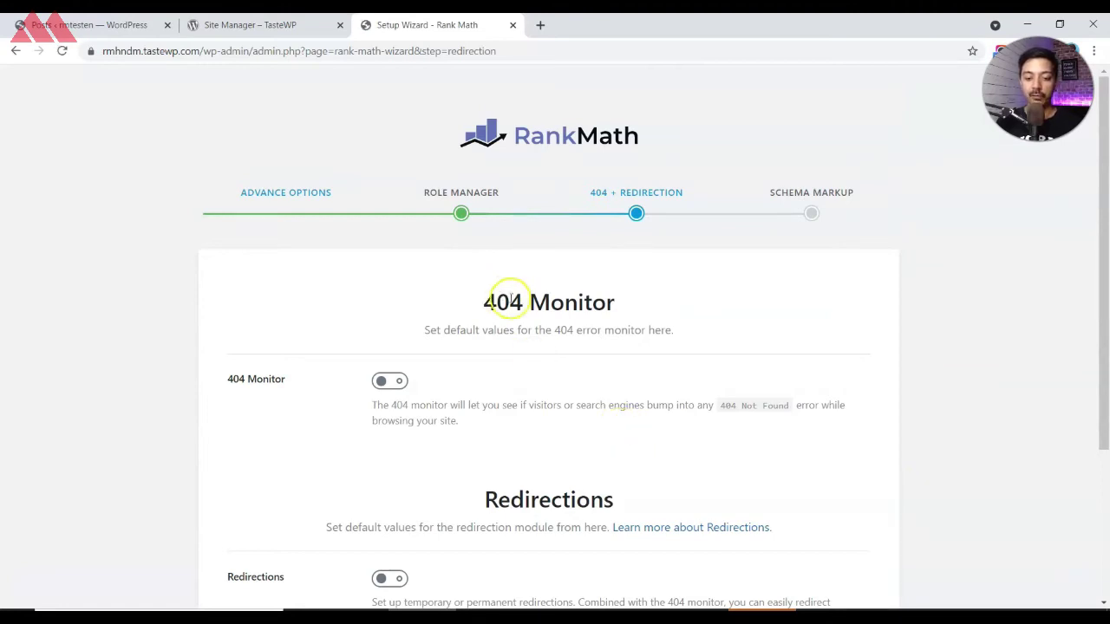
{"action": "left_click", "coordinate": [390, 380]}
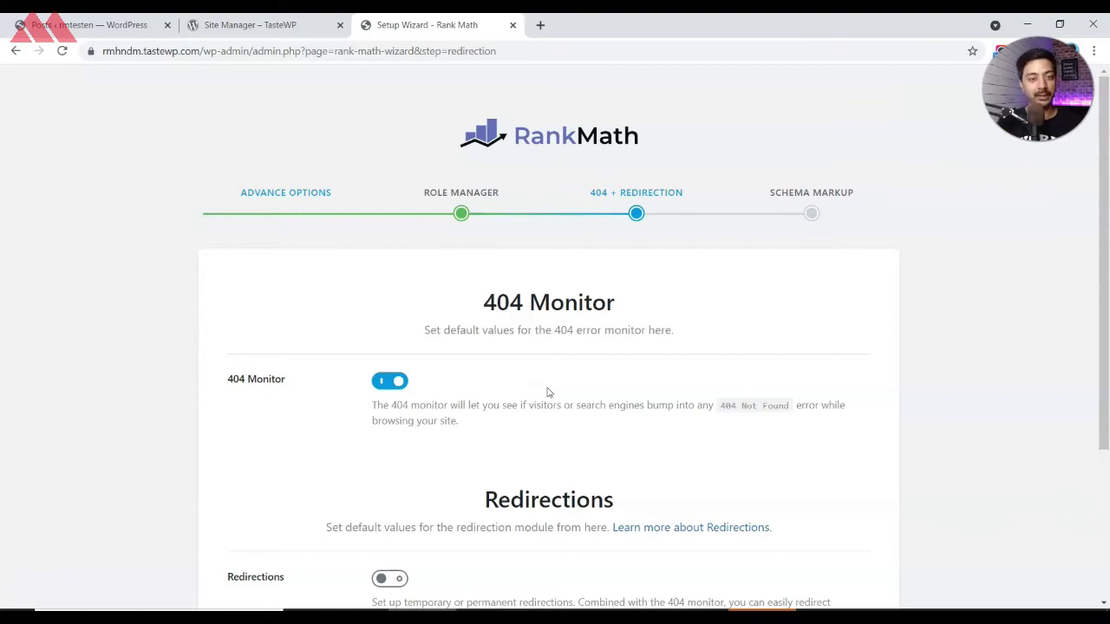
Step: Enable Redirections and save the 404 and redirection settings
{"action": "scroll", "coordinate": [549, 393], "scroll_direction": "down", "scroll_amount": 2}
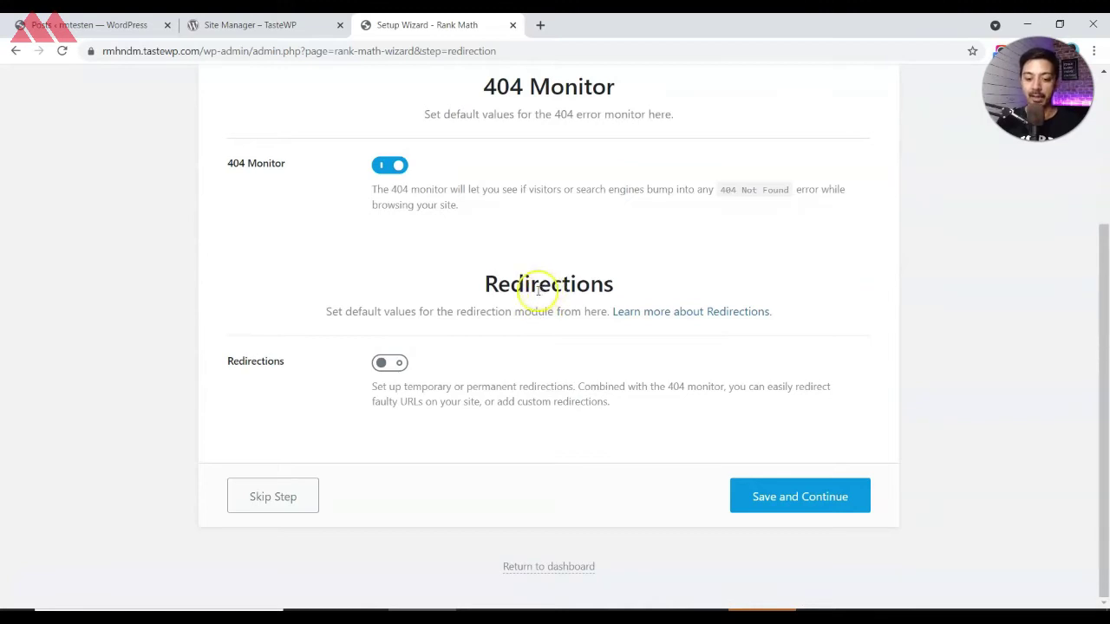
{"action": "left_click", "coordinate": [387, 368]}
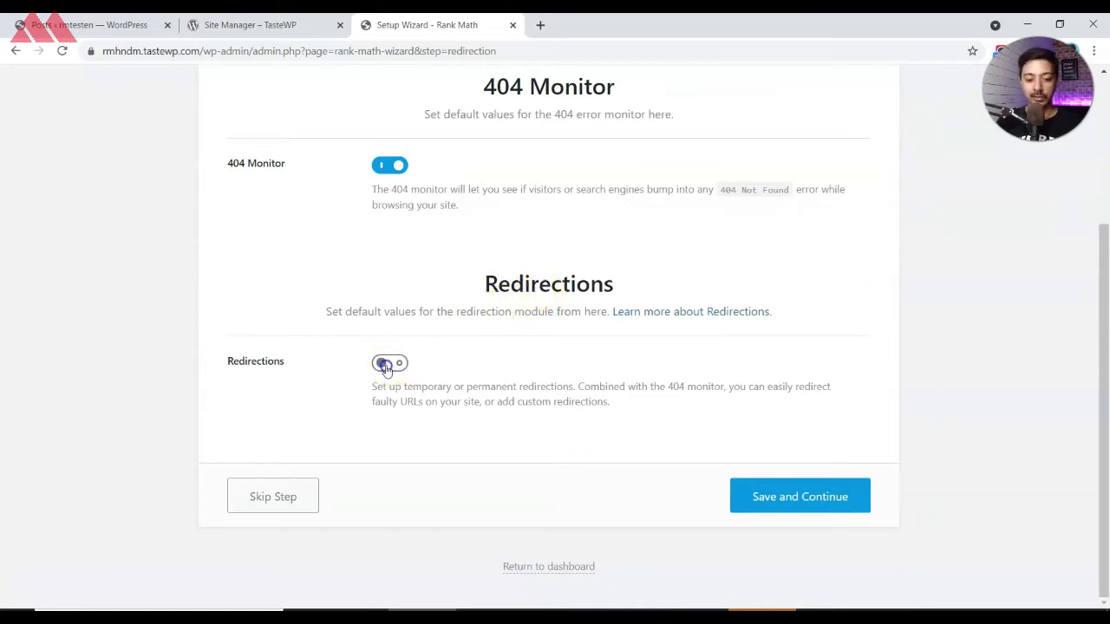
{"action": "left_click", "coordinate": [651, 397]}
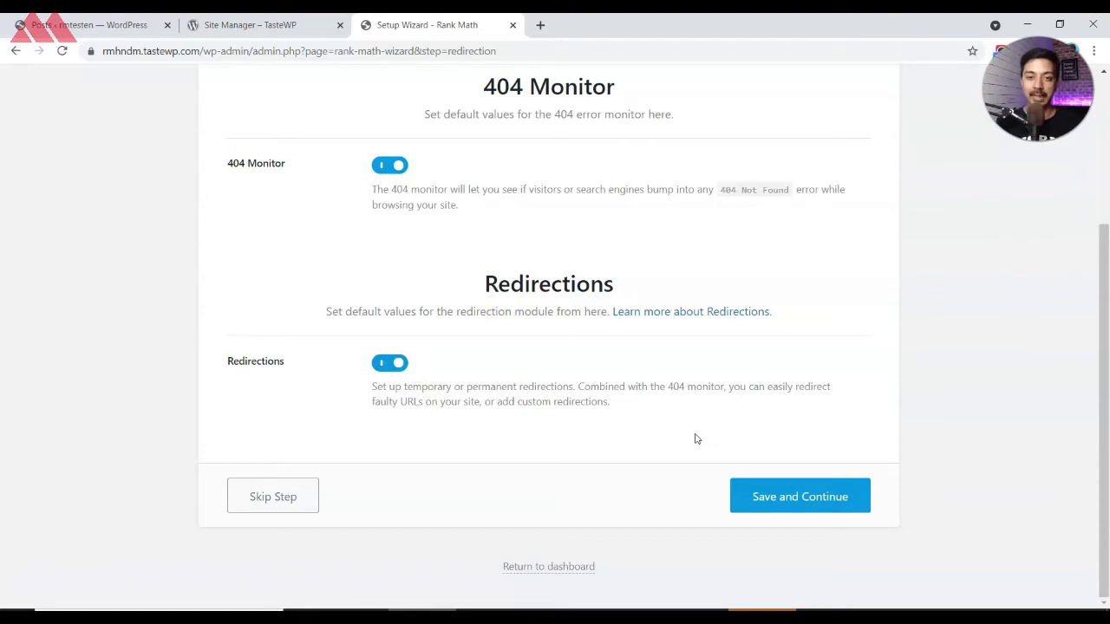
{"action": "left_click", "coordinate": [775, 489]}
{"action": "left_click", "coordinate": [1052, 487]}
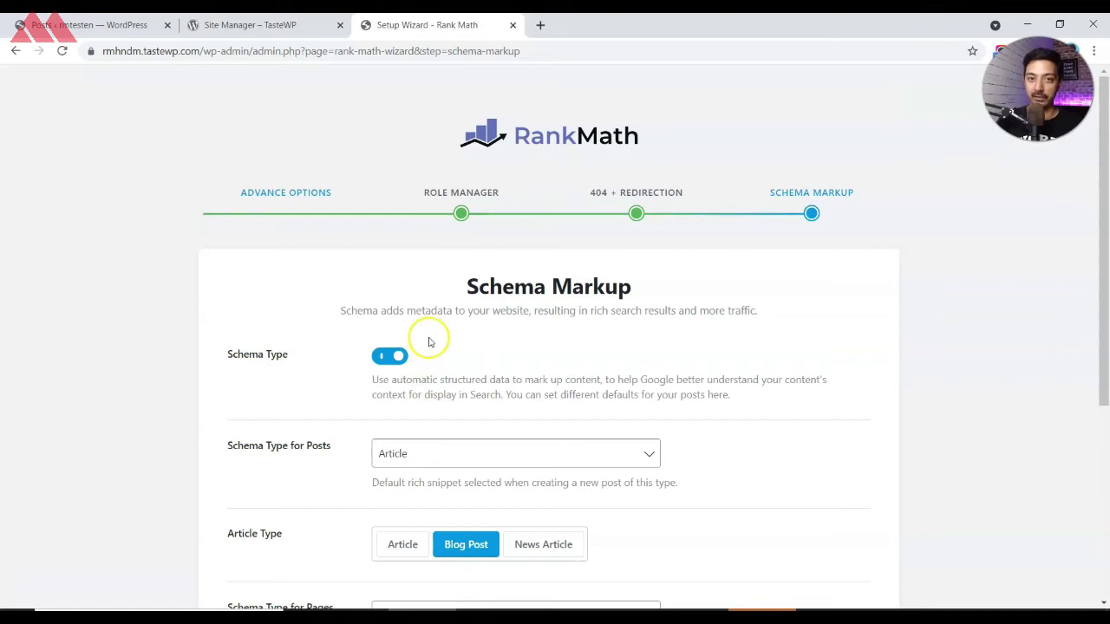
Step: Try News Article and Article as the article type for posts, and set it back to Blog Post
{"action": "scroll", "coordinate": [460, 359], "scroll_direction": "down", "scroll_amount": 1}
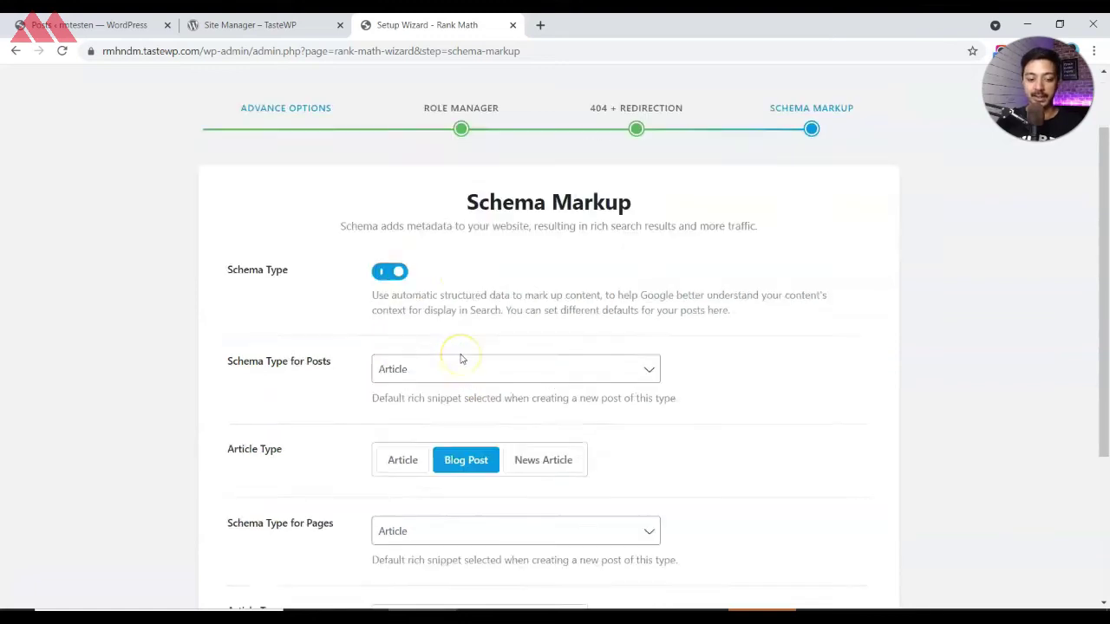
{"action": "scroll", "coordinate": [455, 356], "scroll_direction": "down", "scroll_amount": 2}
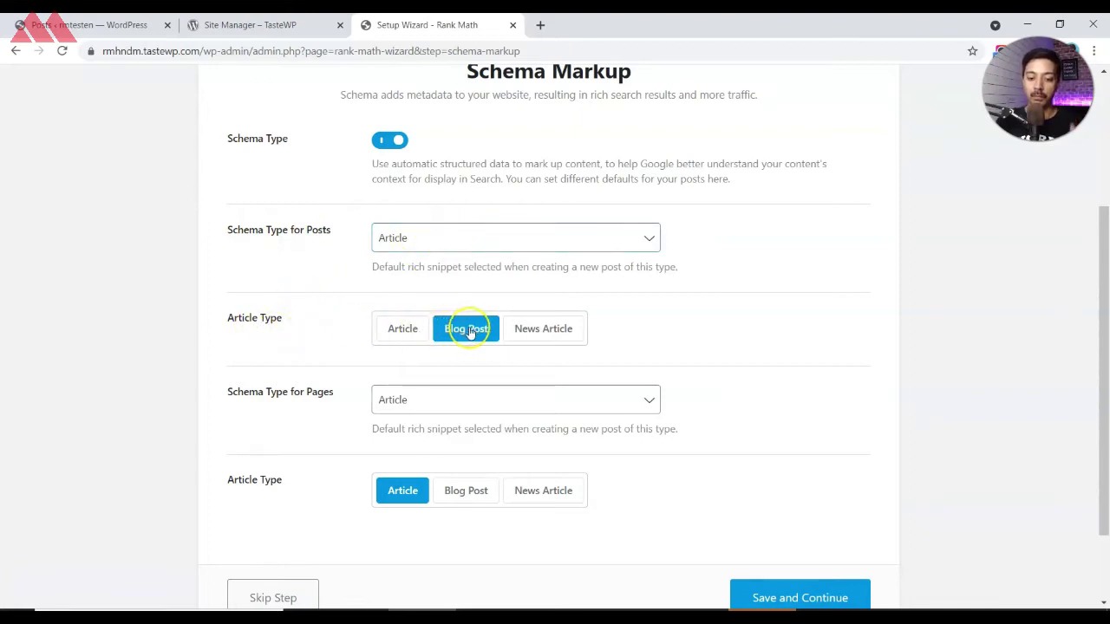
{"action": "left_click", "coordinate": [558, 330]}
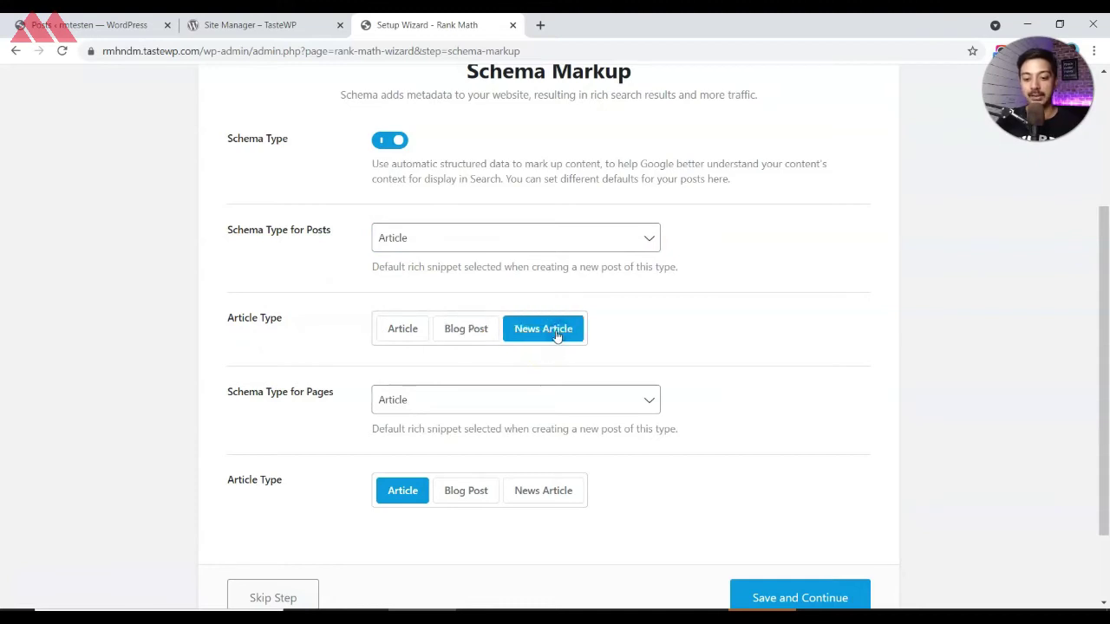
{"action": "left_click", "coordinate": [479, 334]}
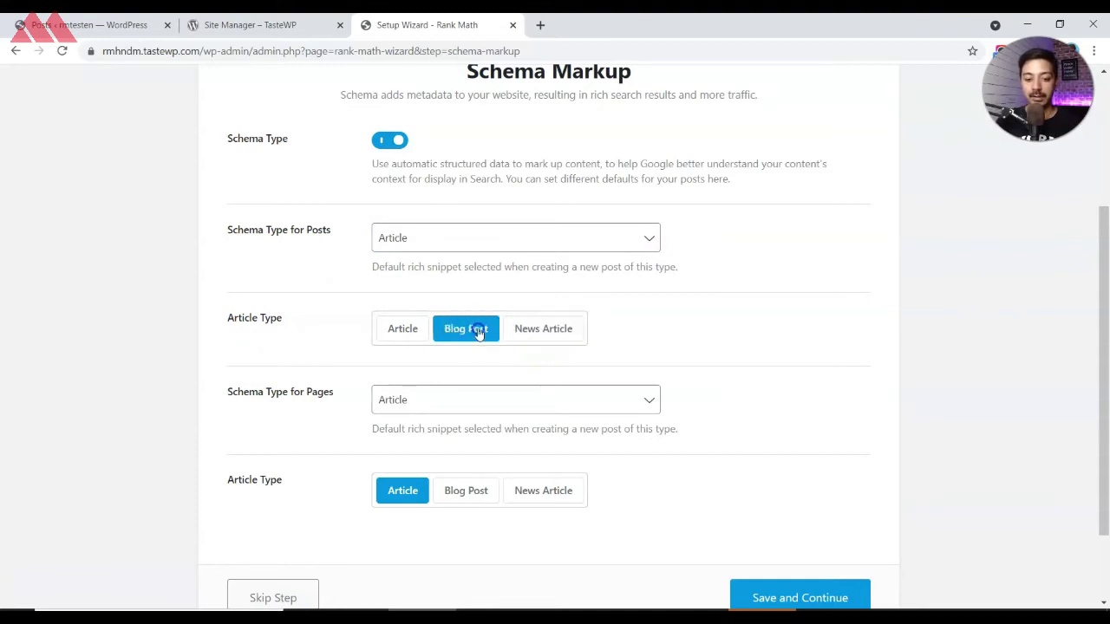
{"action": "left_click", "coordinate": [409, 337]}
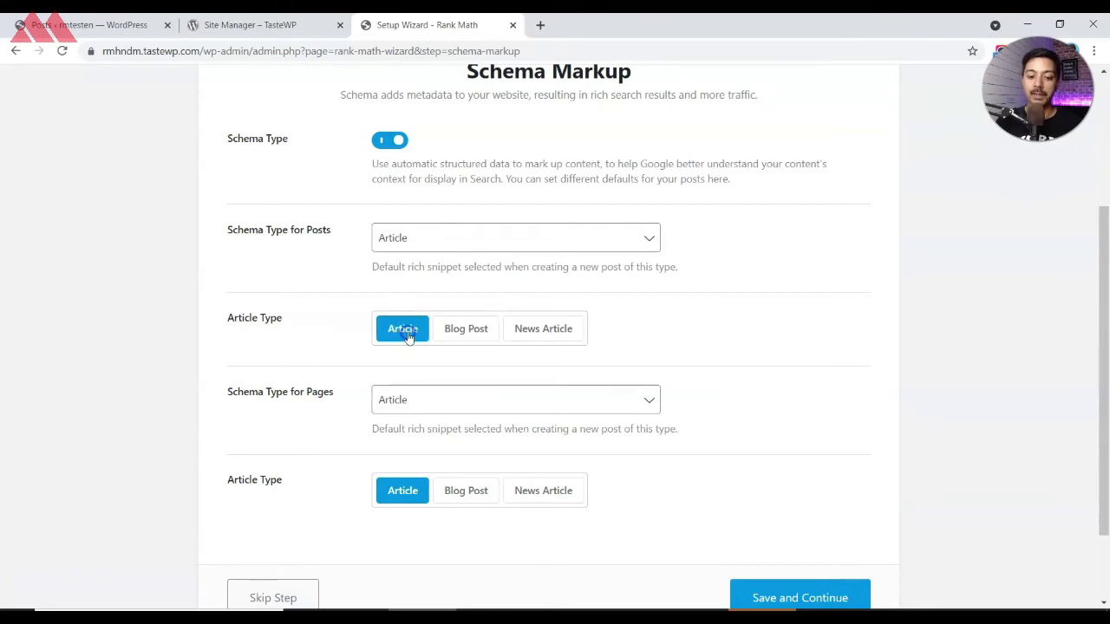
{"action": "left_click", "coordinate": [463, 326]}
Step: Save the schema markup settings to complete the advanced setup
{"action": "scroll", "coordinate": [508, 352], "scroll_direction": "down", "scroll_amount": 2}
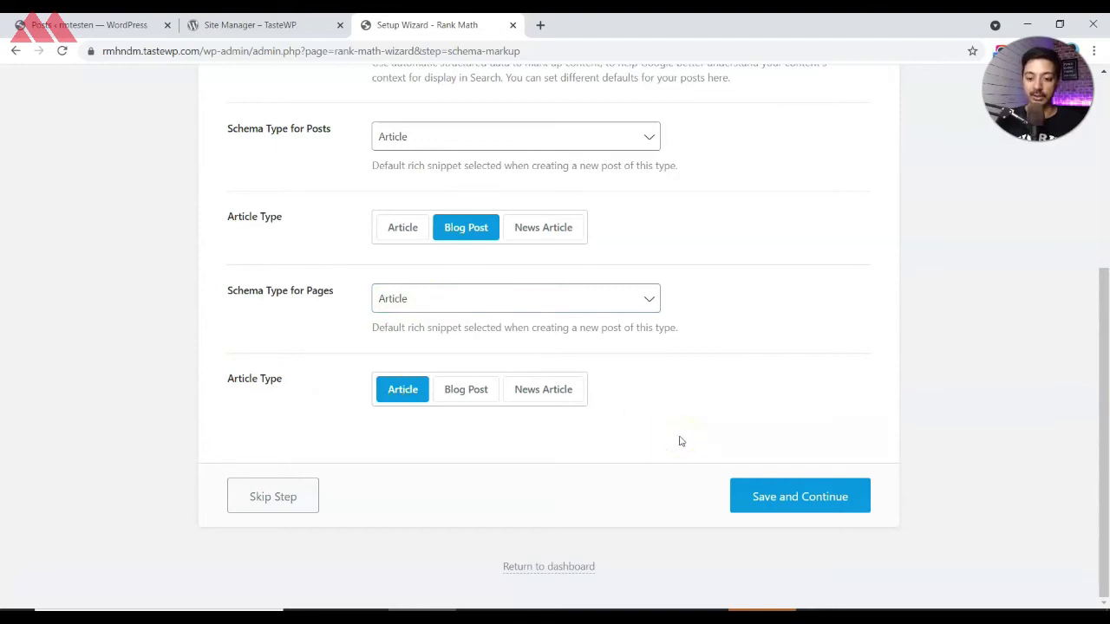
{"action": "left_click", "coordinate": [818, 496]}
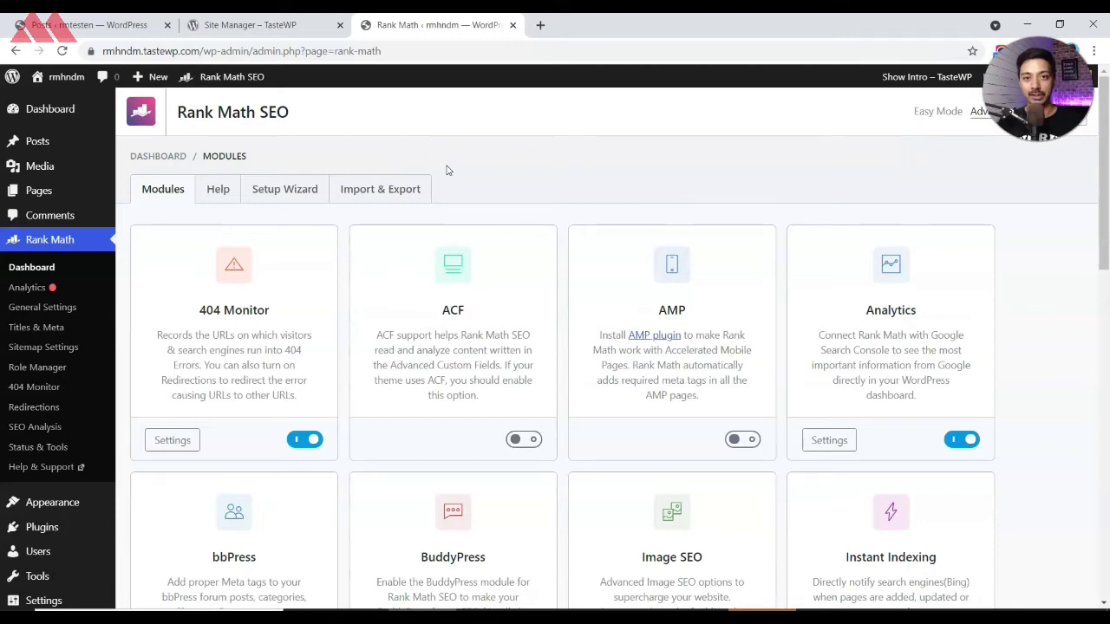
Step: View the start page of the setup wizard, return to the Rank Math dashboard and look over the available modules
{"action": "left_click", "coordinate": [272, 188]}
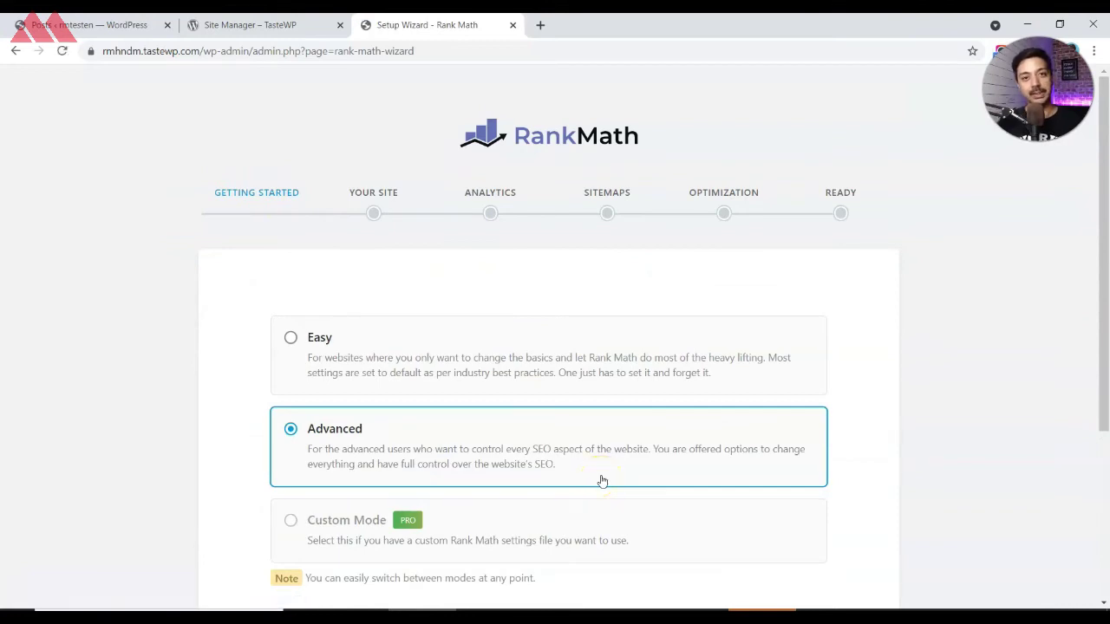
{"action": "left_click", "coordinate": [13, 53]}
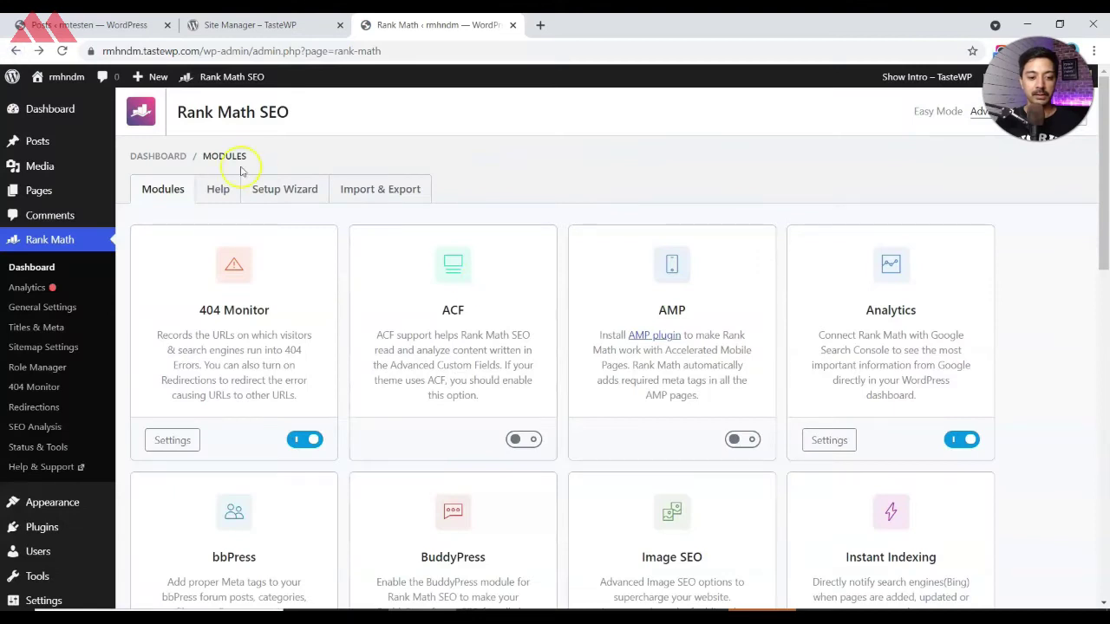
{"action": "scroll", "coordinate": [190, 334], "scroll_direction": "down", "scroll_amount": 2}
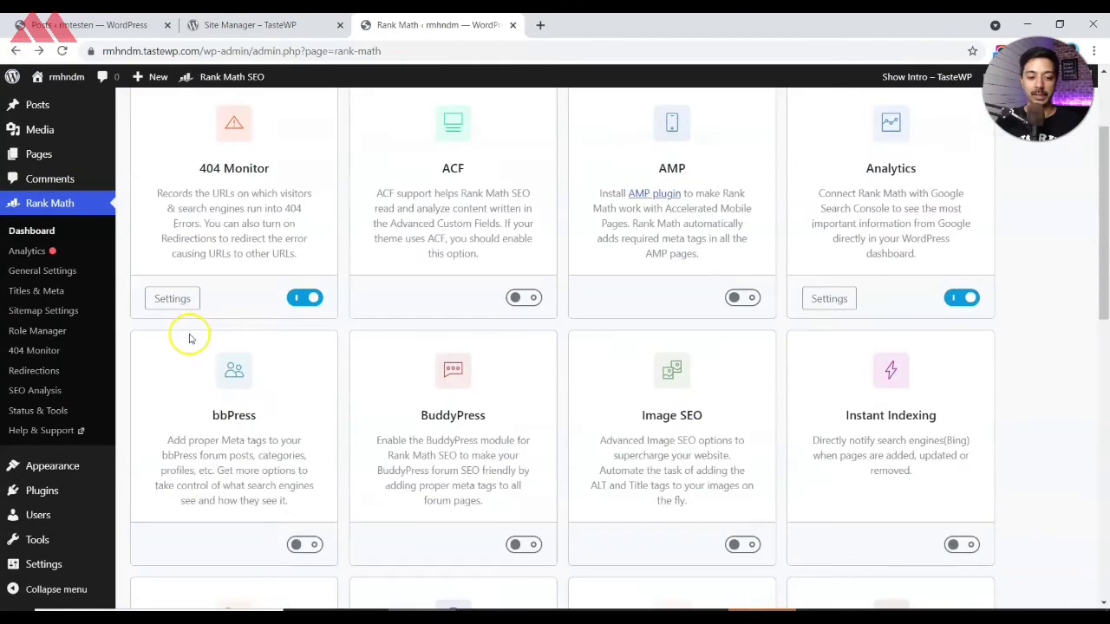
{"action": "scroll", "coordinate": [673, 377], "scroll_direction": "down", "scroll_amount": 2}
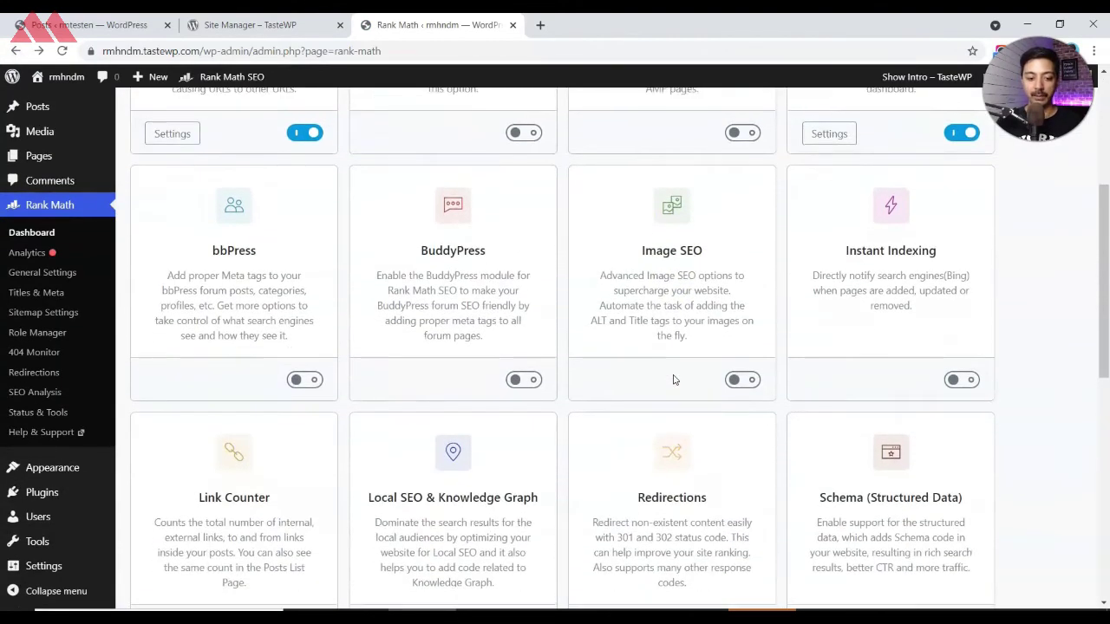
{"action": "scroll", "coordinate": [251, 350], "scroll_direction": "up", "scroll_amount": 4}
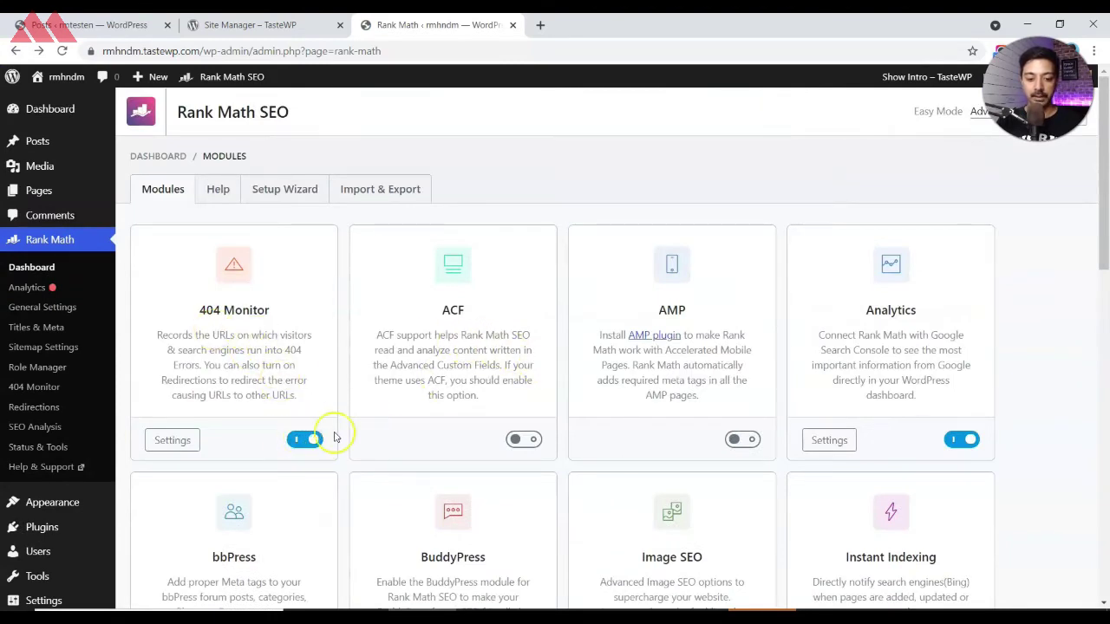
Step: Enable the Image SEO and Instant Indexing modules and look over the remaining modules down to WooCommerce
{"action": "scroll", "coordinate": [707, 428], "scroll_direction": "down", "scroll_amount": 1}
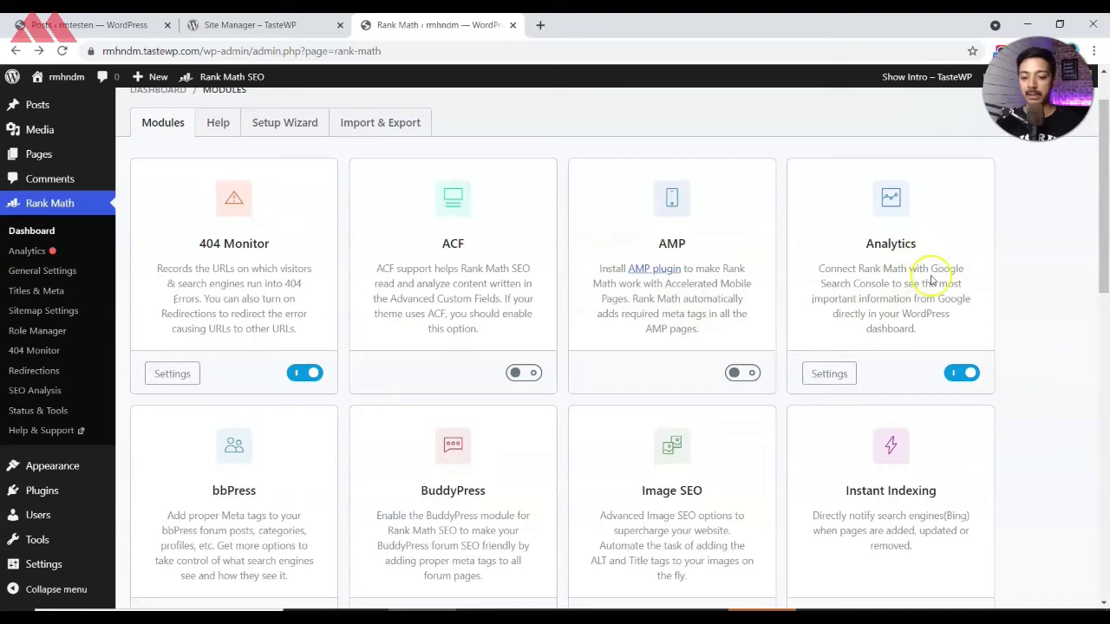
{"action": "scroll", "coordinate": [995, 310], "scroll_direction": "down", "scroll_amount": 2}
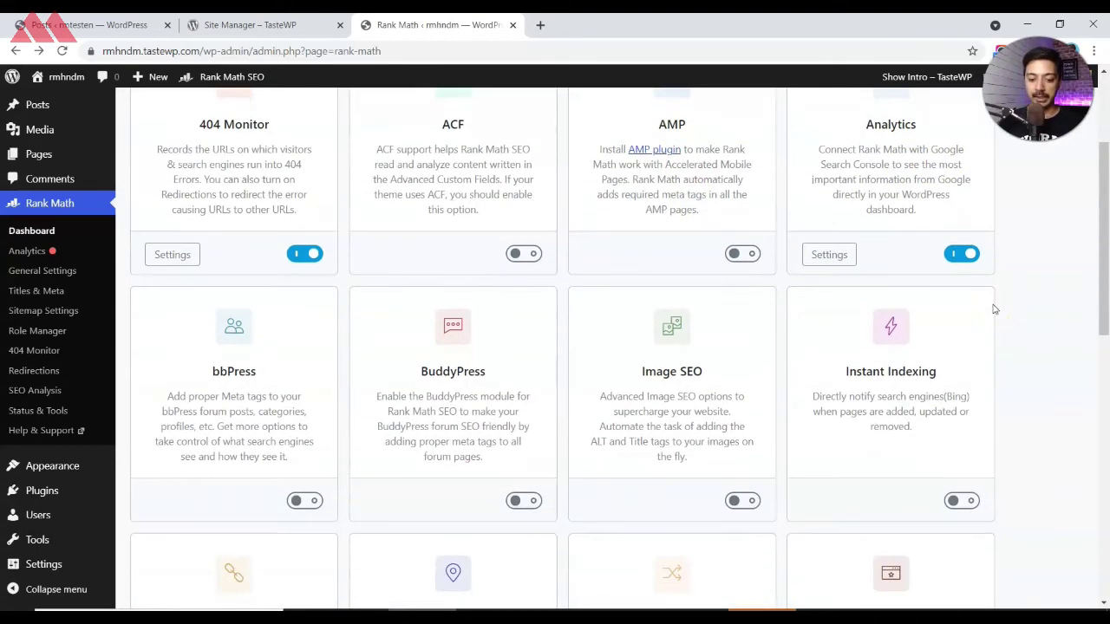
{"action": "scroll", "coordinate": [788, 417], "scroll_direction": "down", "scroll_amount": 2}
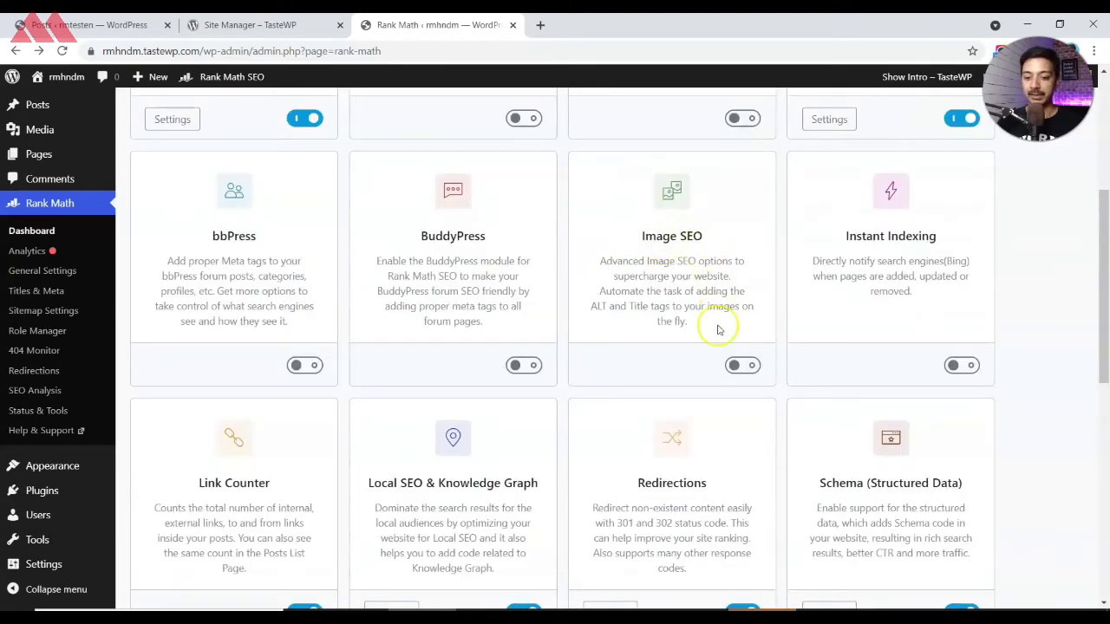
{"action": "left_click", "coordinate": [751, 367]}
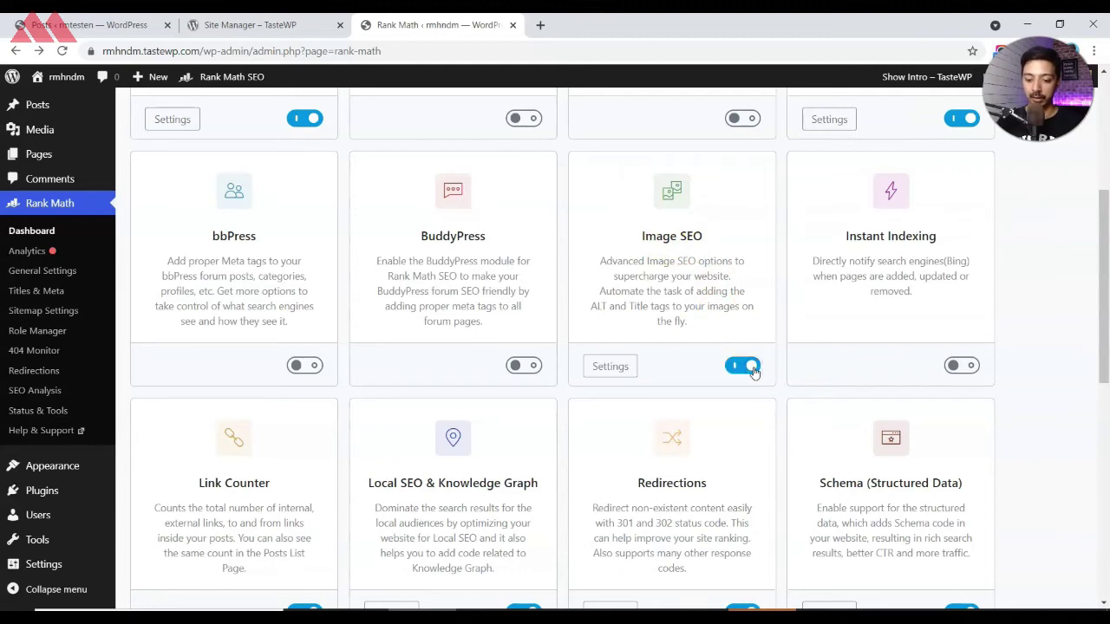
{"action": "left_click", "coordinate": [965, 366]}
{"action": "scroll", "coordinate": [473, 413], "scroll_direction": "down", "scroll_amount": 10}
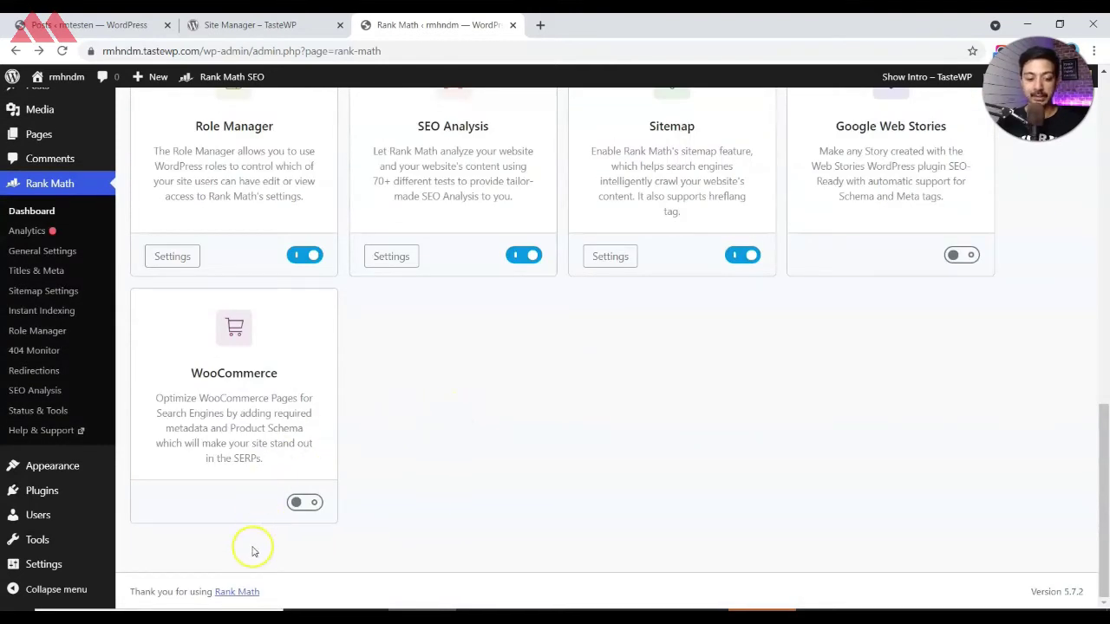
{"action": "mouse_move", "coordinate": [310, 511]}
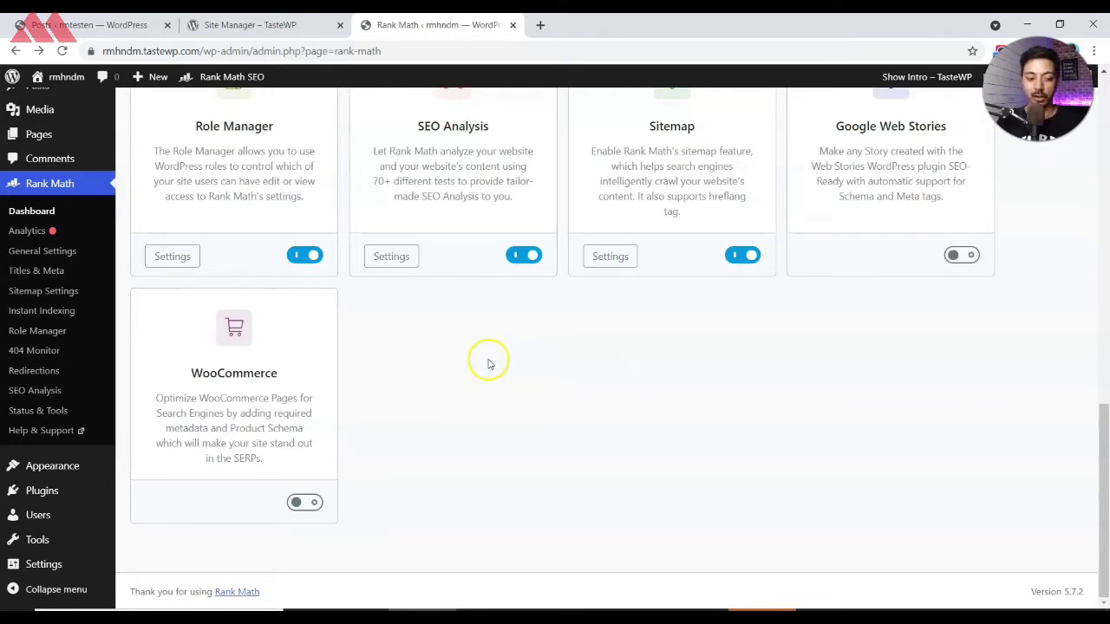
Step: View Rank Math's Help page, the options for exporting plugin settings, and the Analytics page
{"action": "scroll", "coordinate": [488, 362], "scroll_direction": "up", "scroll_amount": 10}
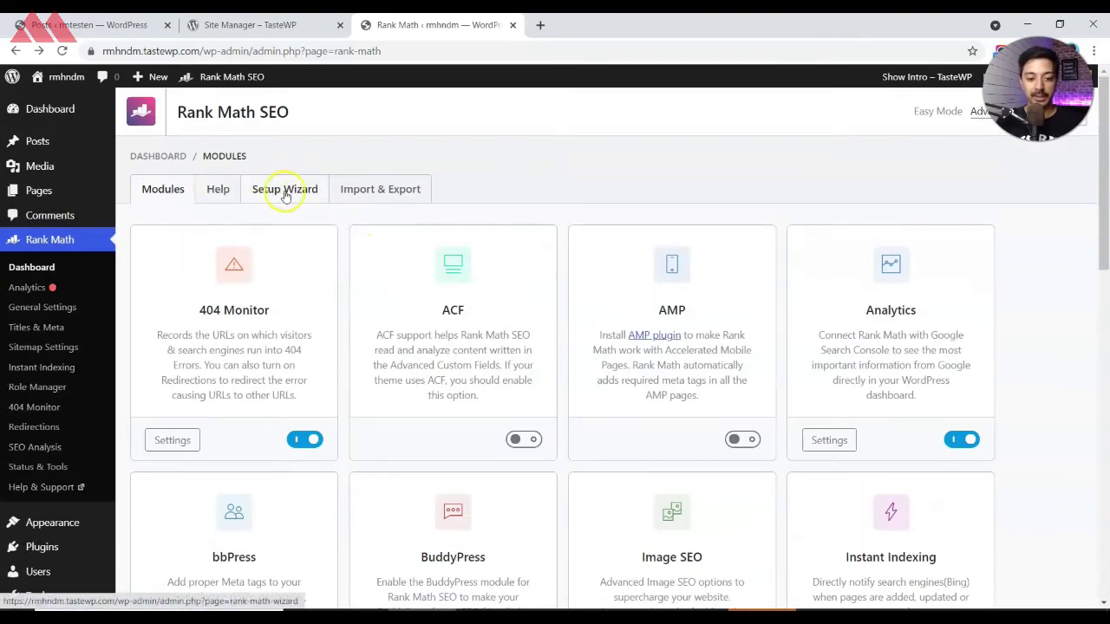
{"action": "left_click", "coordinate": [214, 189]}
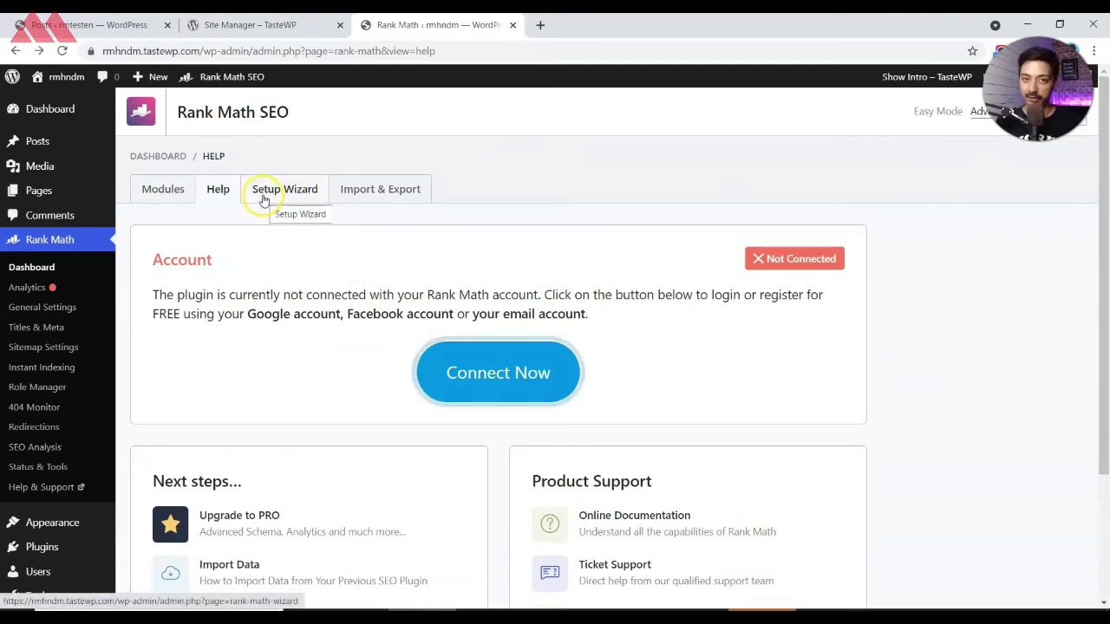
{"action": "left_click", "coordinate": [376, 189]}
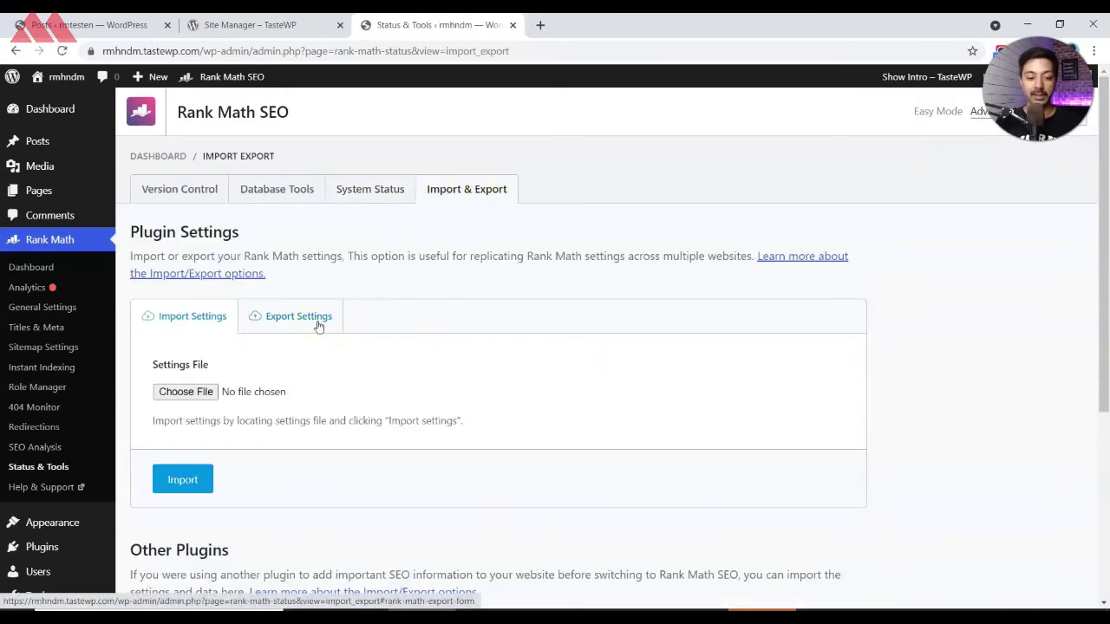
{"action": "left_click", "coordinate": [300, 326]}
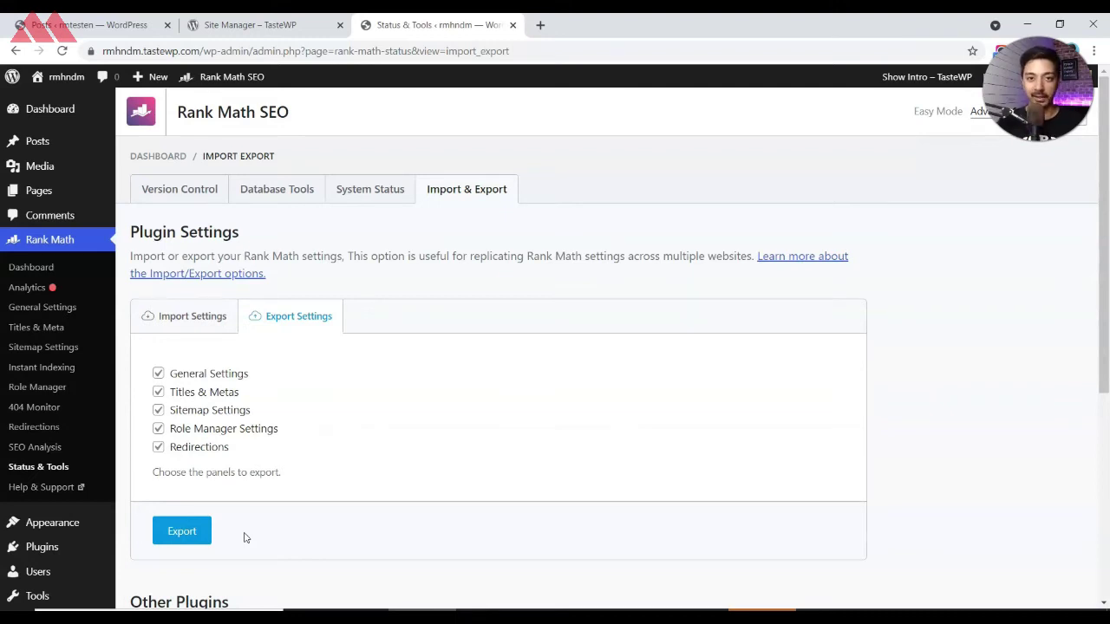
{"action": "left_click", "coordinate": [19, 287]}
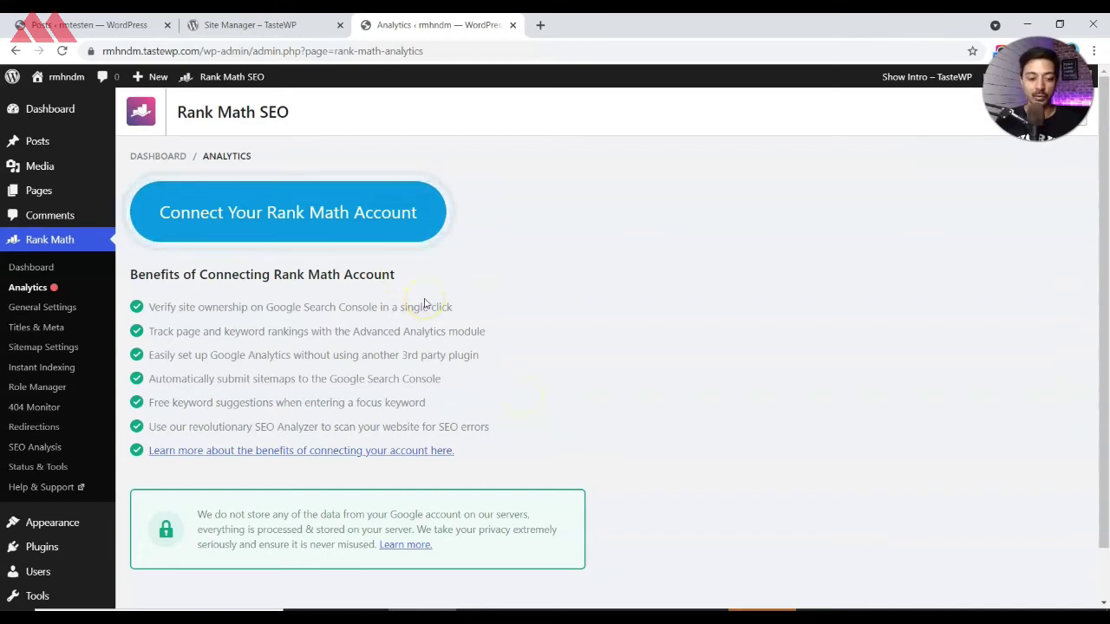
Step: Enable Strip Category Base in the Links section of the General Settings and highlight parts of its example URLs
{"action": "left_click", "coordinate": [35, 307]}
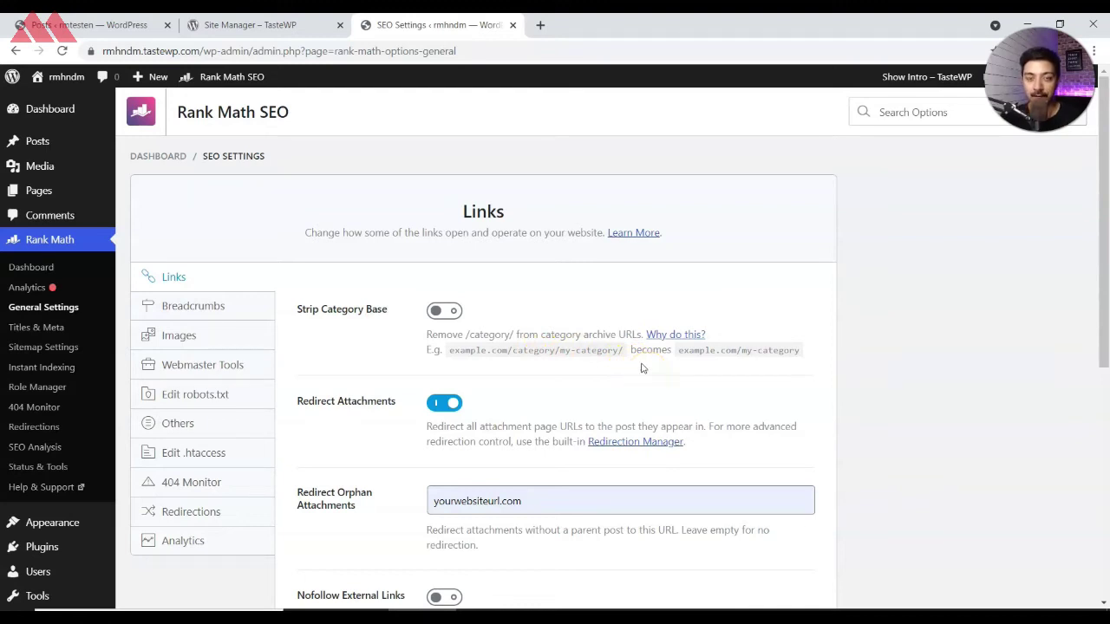
{"action": "left_click", "coordinate": [449, 310]}
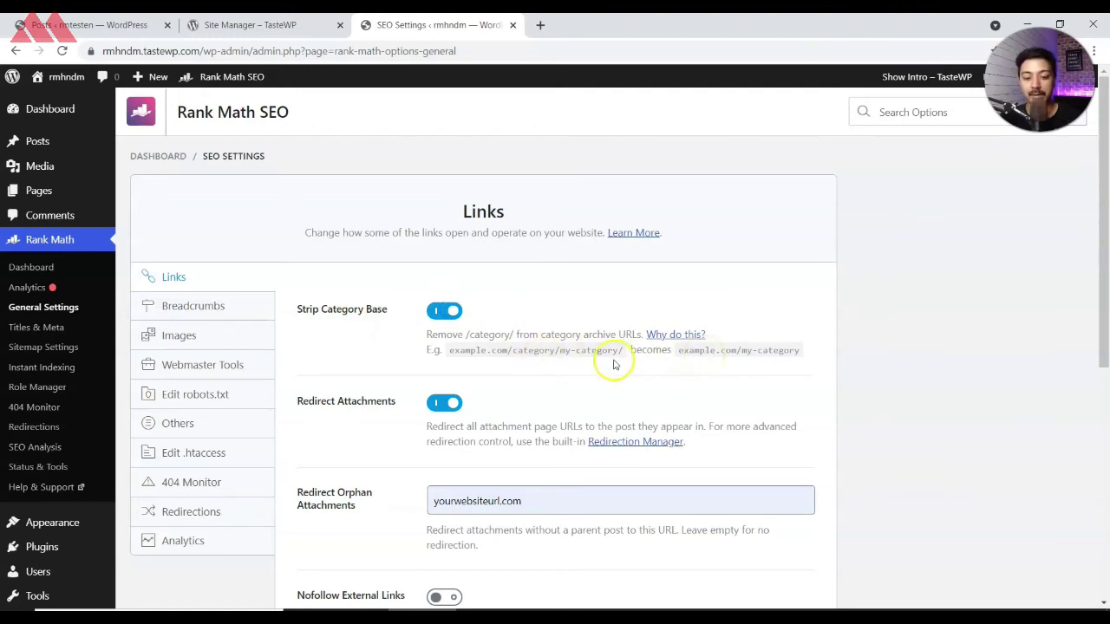
{"action": "double_click", "coordinate": [539, 349]}
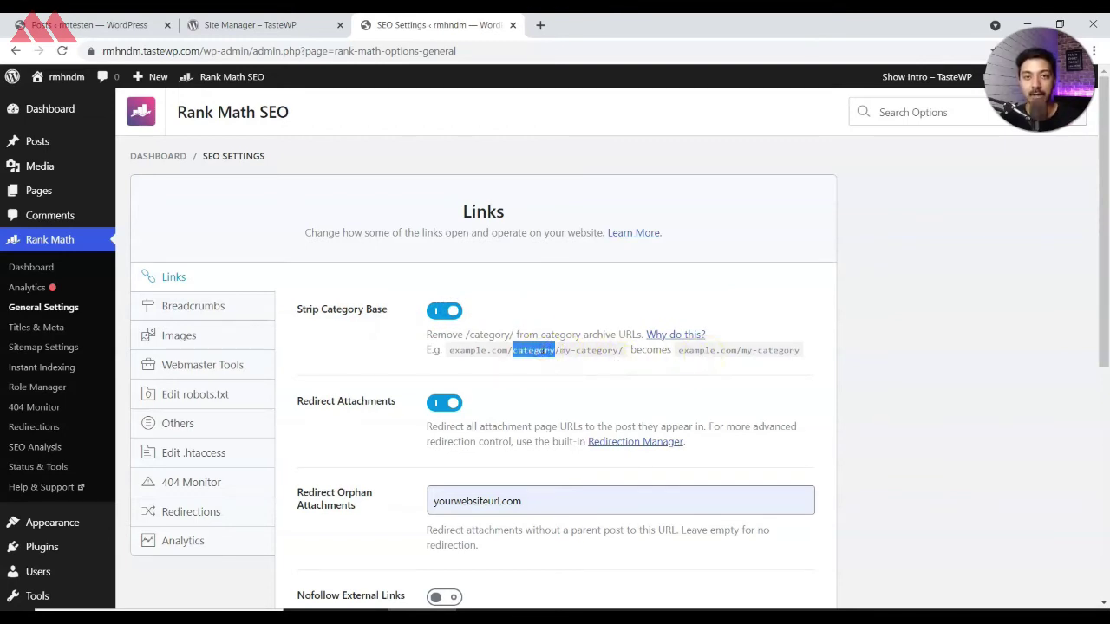
{"action": "double_click", "coordinate": [694, 351]}
{"action": "left_click_drag", "start_coordinate": [680, 350], "coordinate": [802, 353]}
Step: Review the attachment redirect, nofollow and external link options, and save the Links settings
{"action": "scroll", "coordinate": [311, 240], "scroll_direction": "down", "scroll_amount": 2}
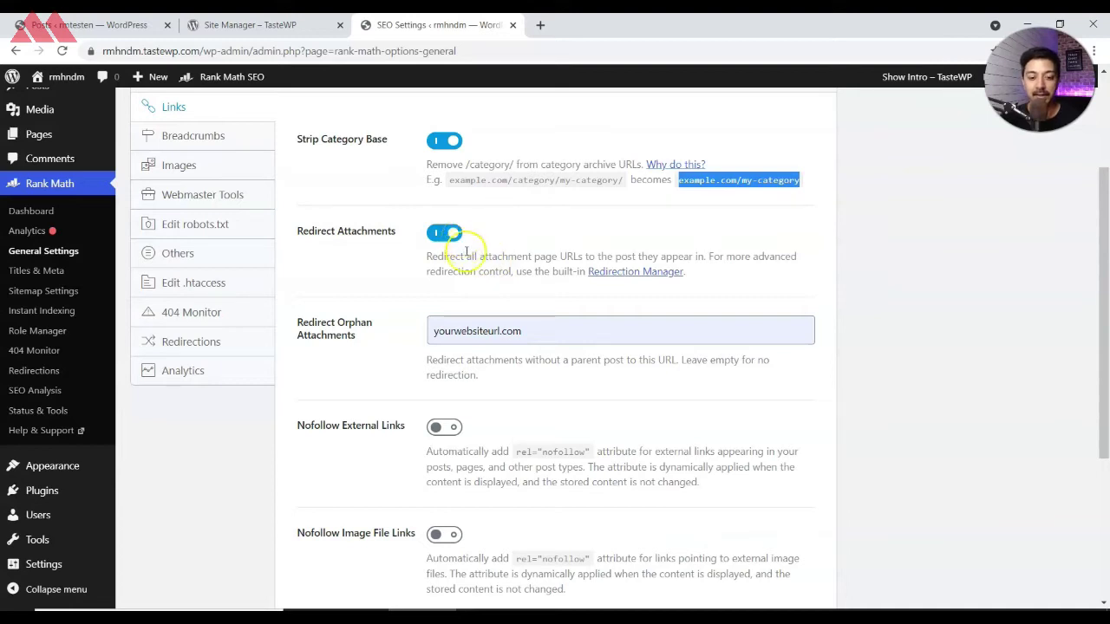
{"action": "left_click", "coordinate": [346, 263]}
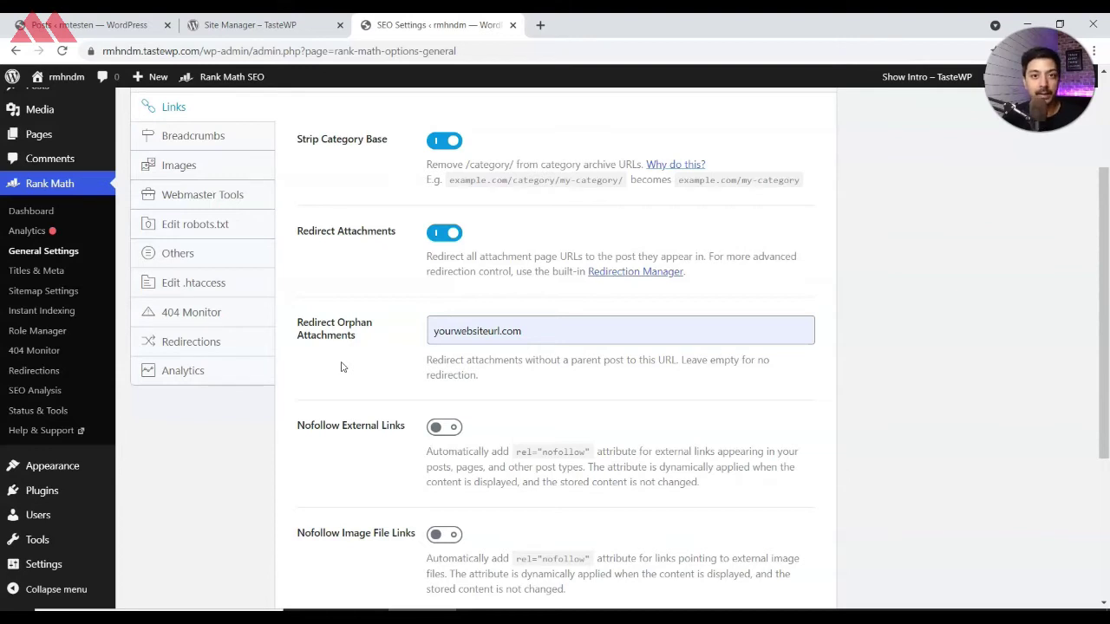
{"action": "left_click", "coordinate": [555, 324]}
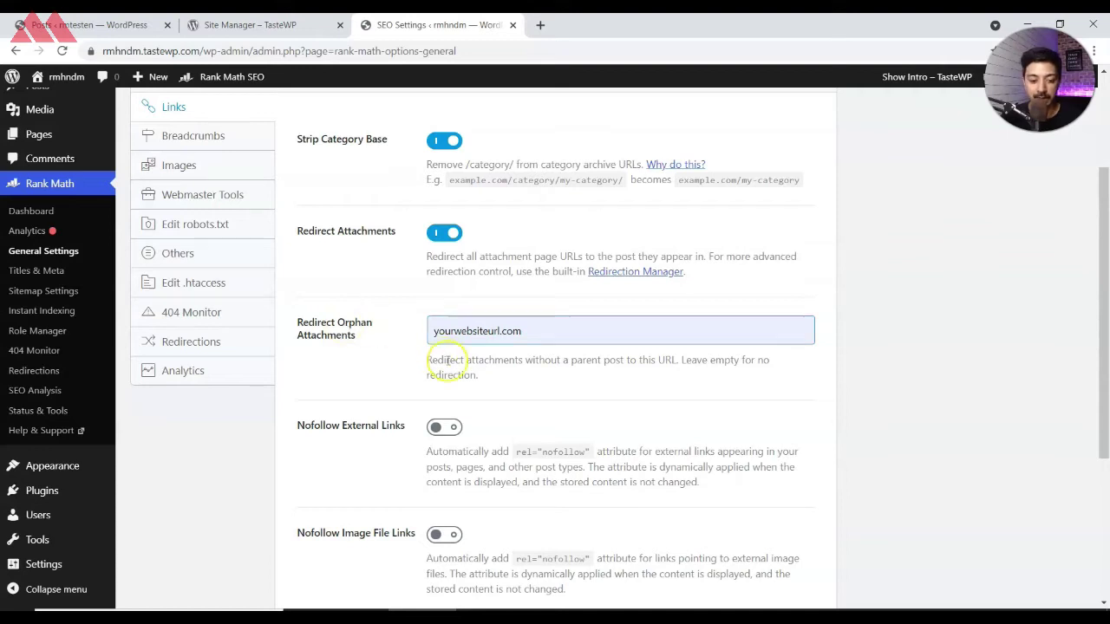
{"action": "scroll", "coordinate": [373, 371], "scroll_direction": "down", "scroll_amount": 3}
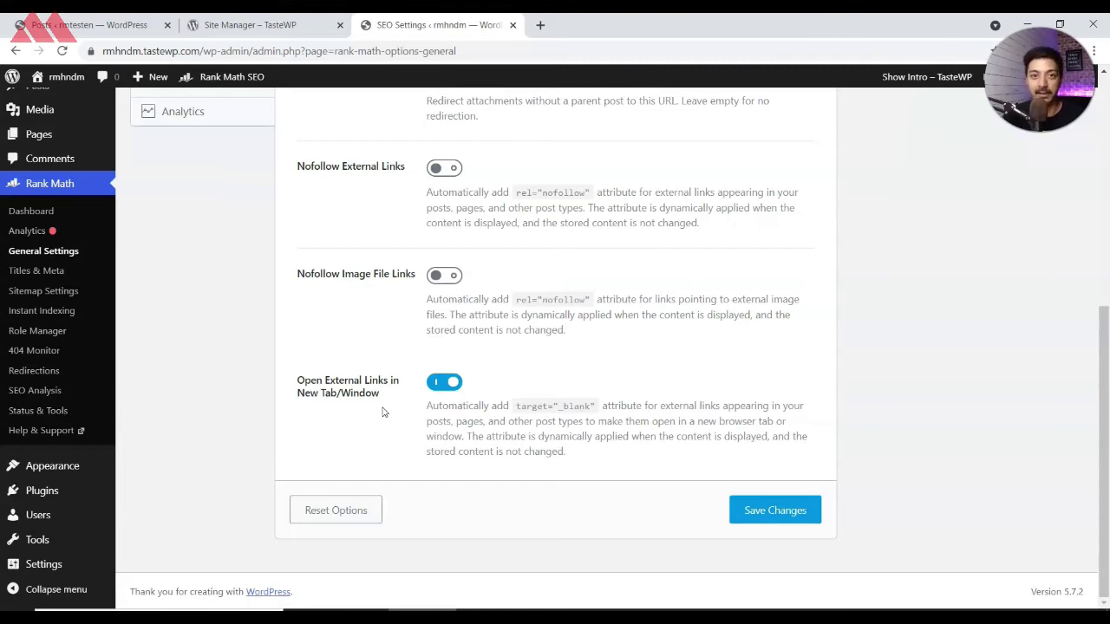
{"action": "left_click", "coordinate": [755, 511]}
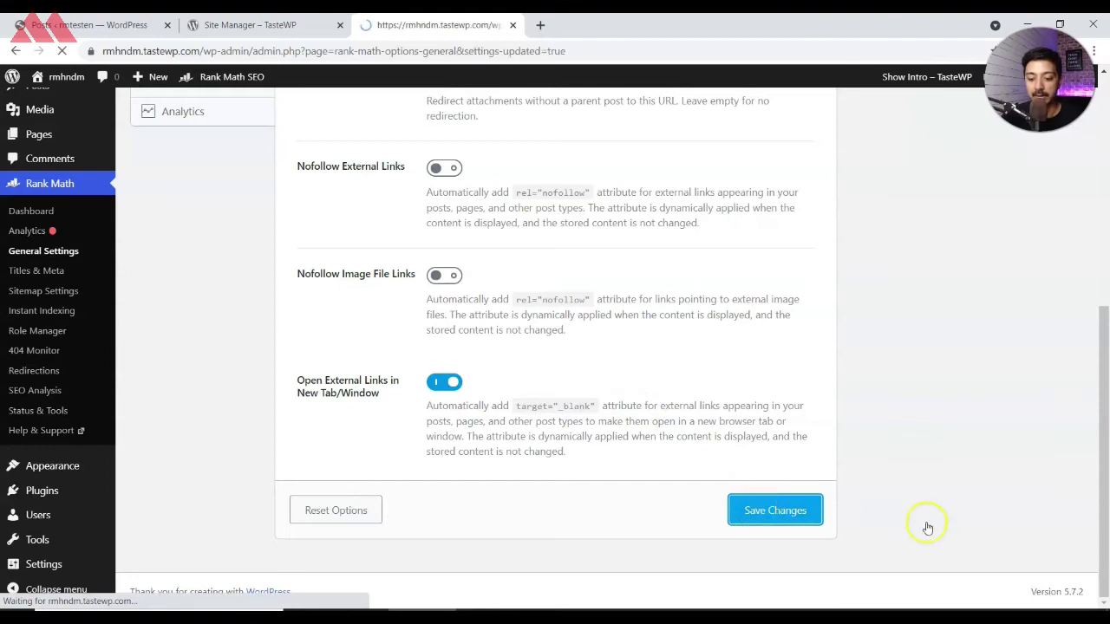
Step: View the Breadcrumbs settings, and turn on adding missing ALT attributes in the Images settings
{"action": "left_click", "coordinate": [189, 347]}
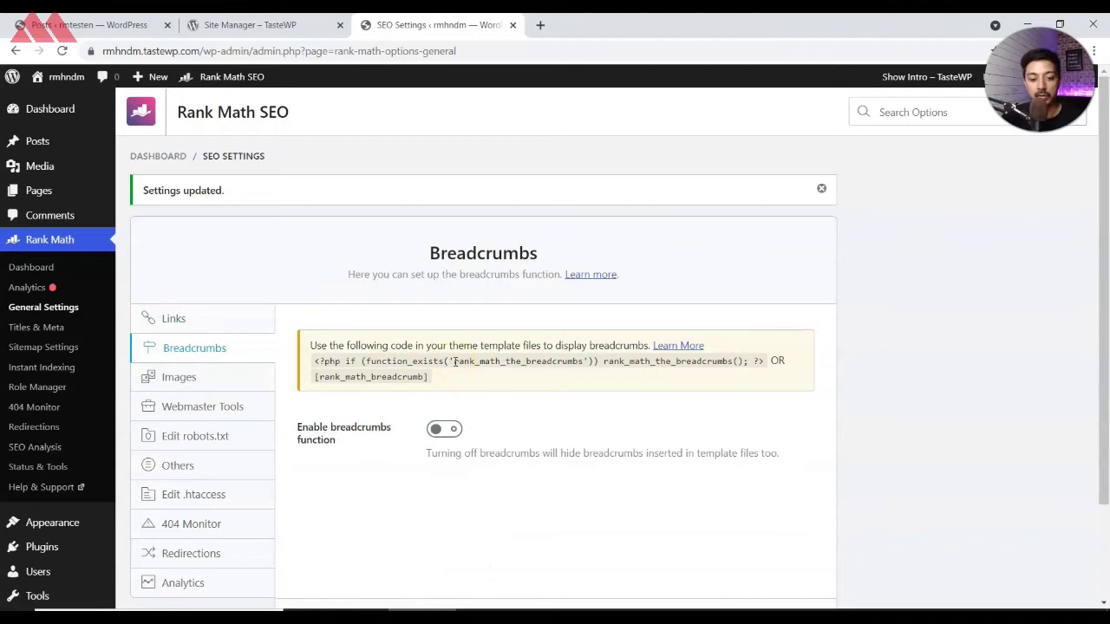
{"action": "left_click", "coordinate": [450, 430]}
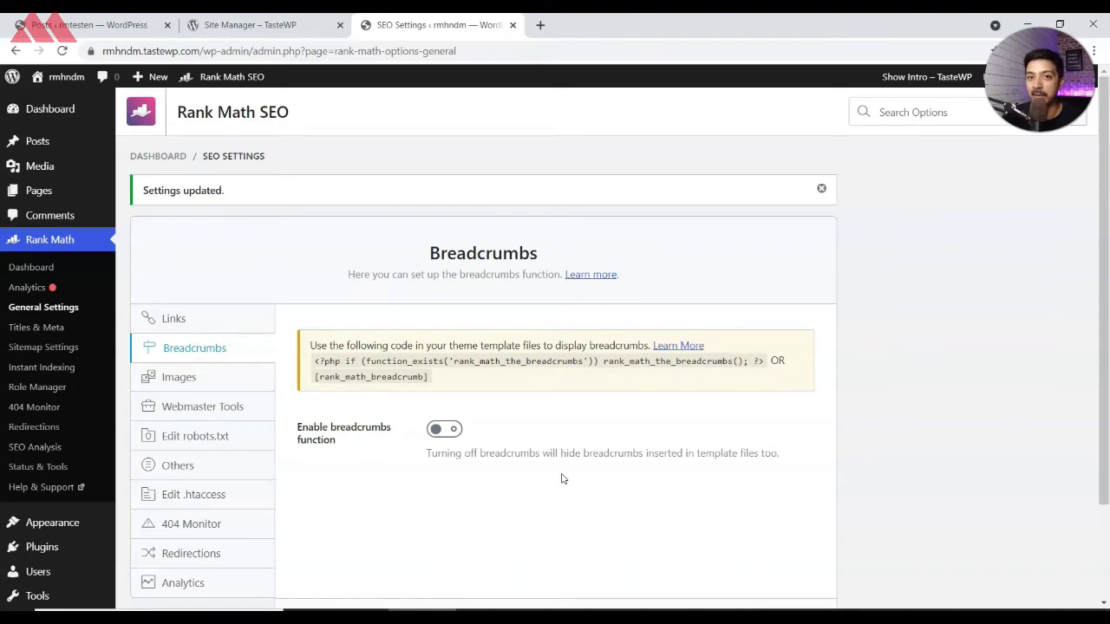
{"action": "left_click", "coordinate": [200, 376]}
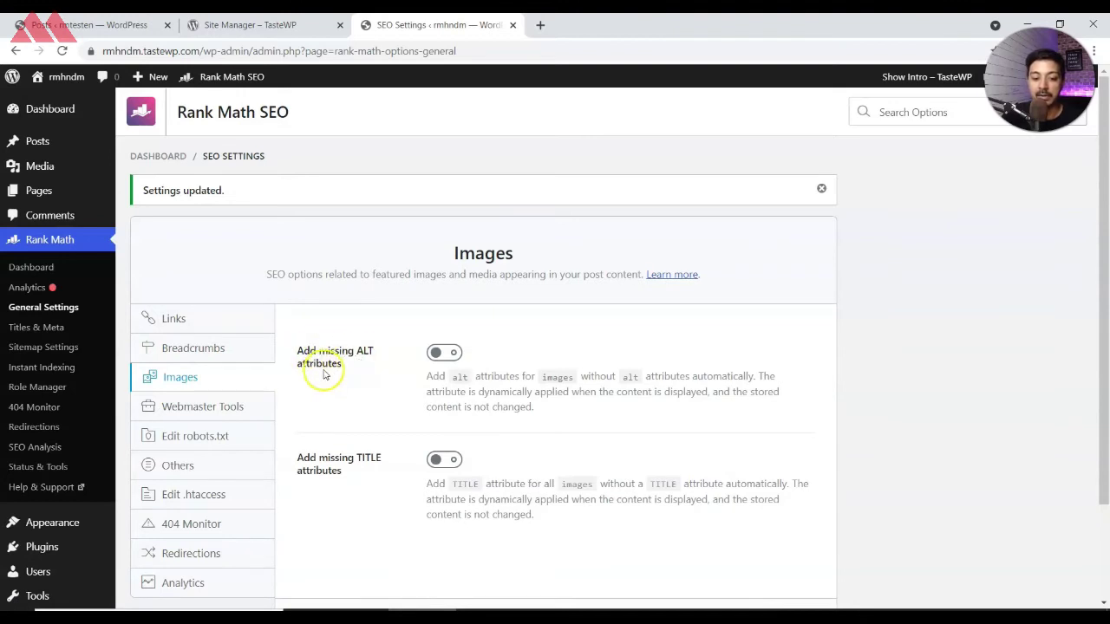
{"action": "left_click", "coordinate": [449, 352]}
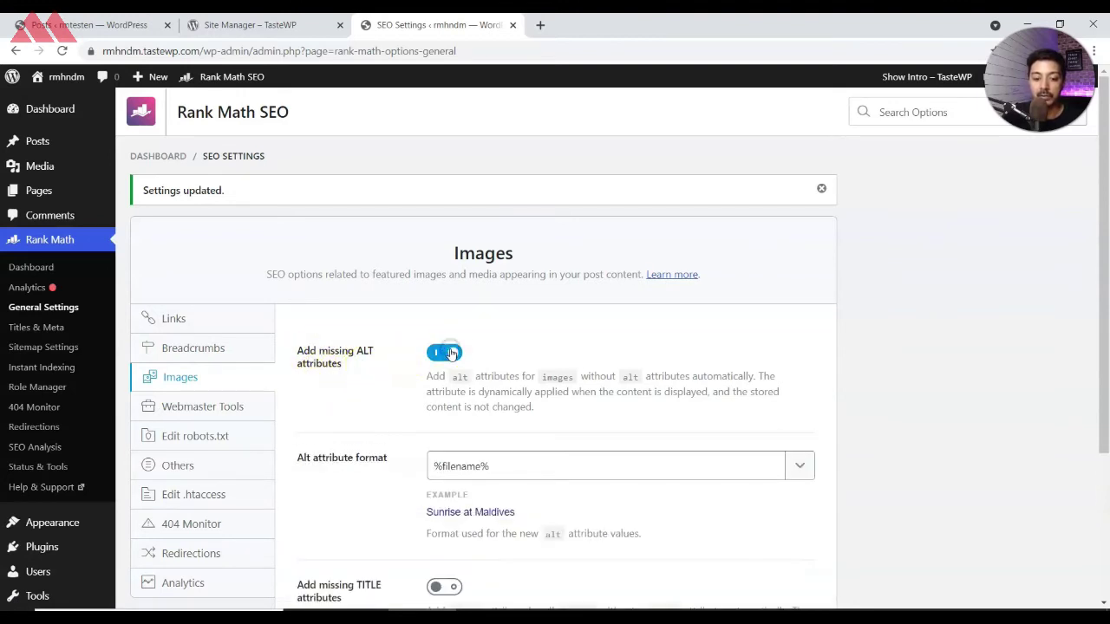
Step: Add the %sitename% variable after %filename% in the Alt attribute format
{"action": "scroll", "coordinate": [394, 416], "scroll_direction": "down", "scroll_amount": 2}
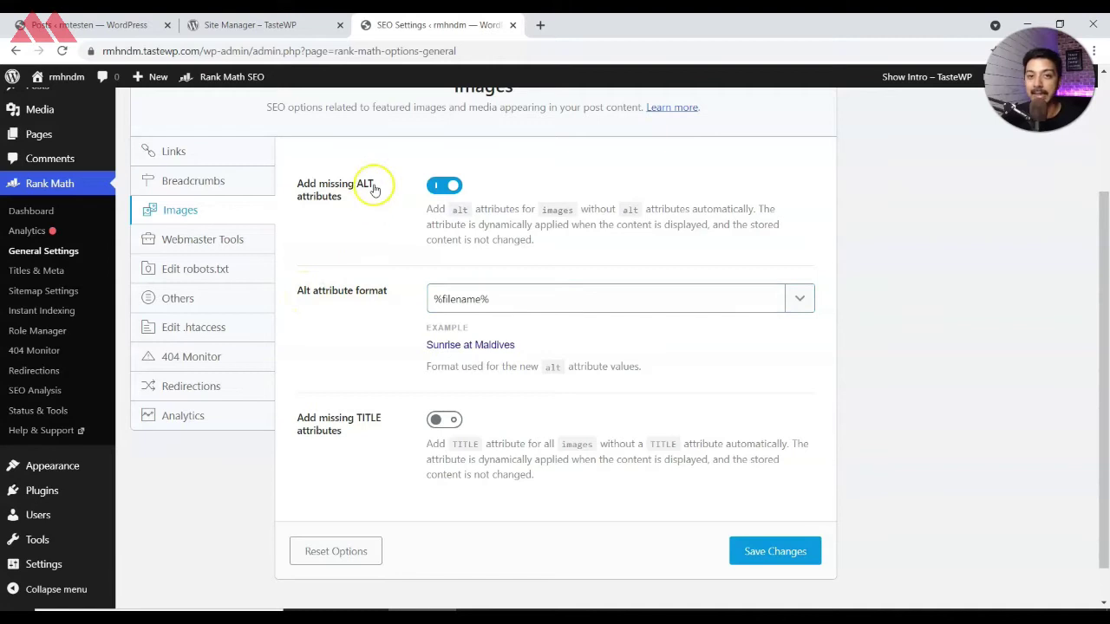
{"action": "left_click", "coordinate": [504, 296]}
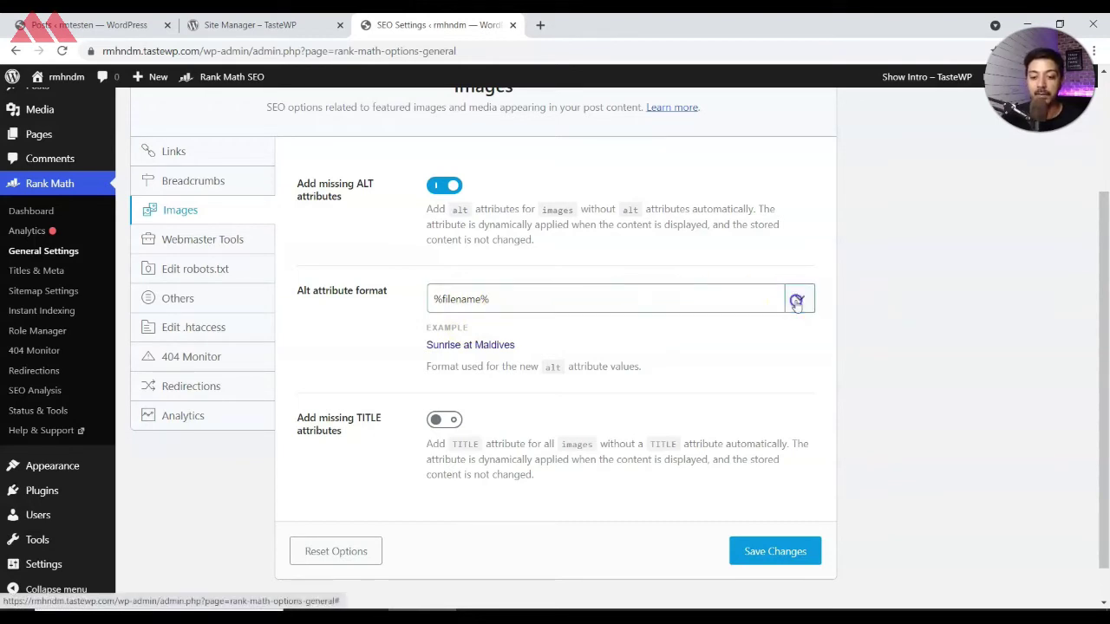
{"action": "left_click", "coordinate": [799, 298]}
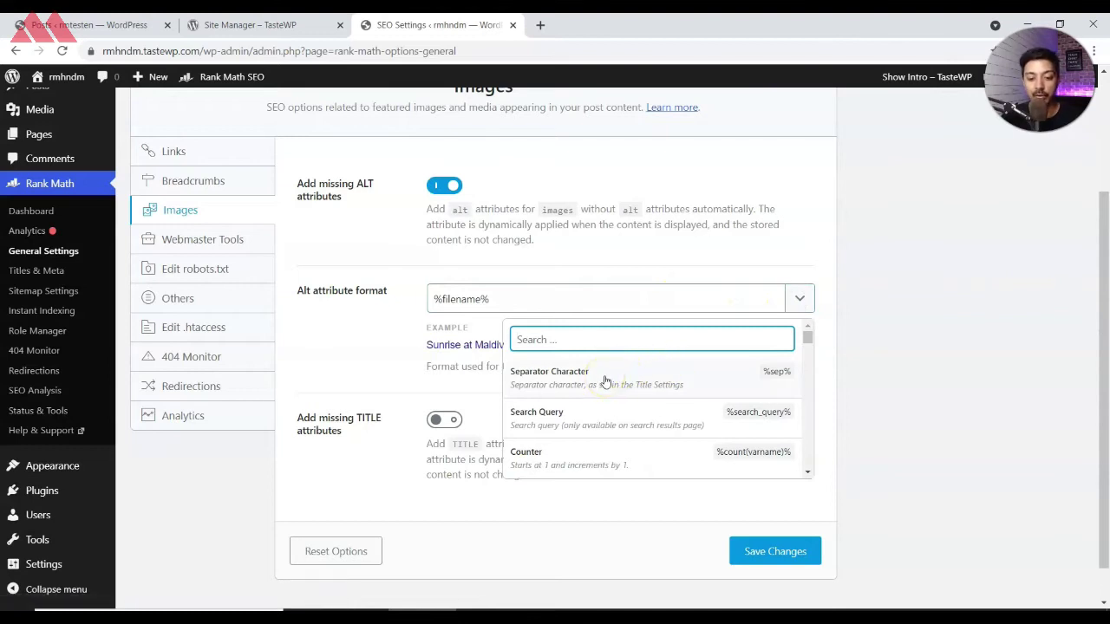
{"action": "scroll", "coordinate": [606, 382], "scroll_direction": "down", "scroll_amount": 1}
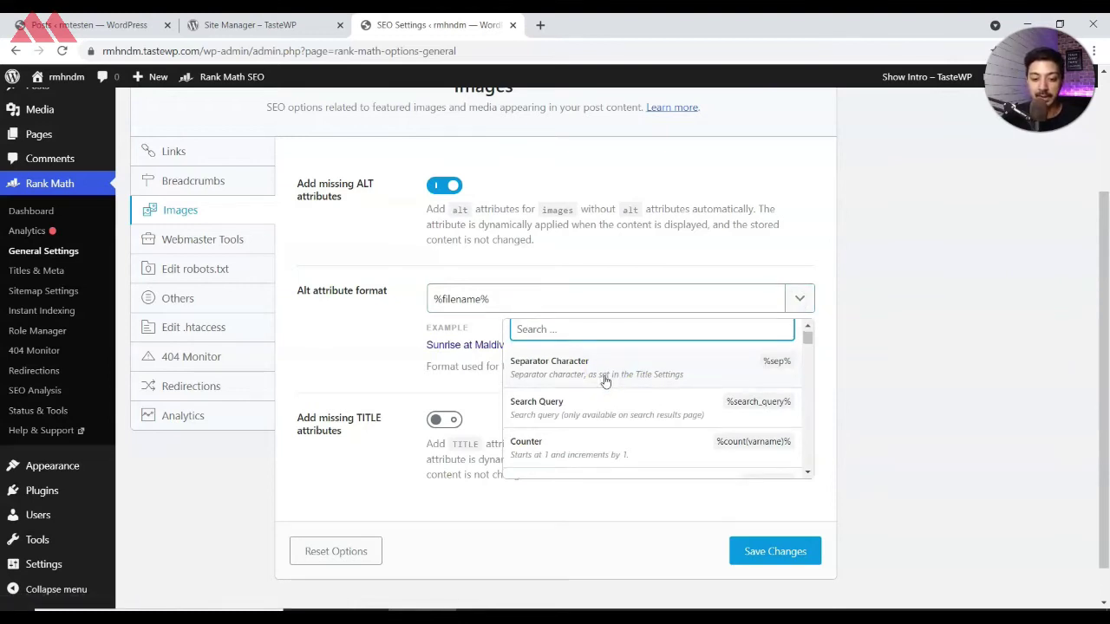
{"action": "left_click", "coordinate": [602, 376]}
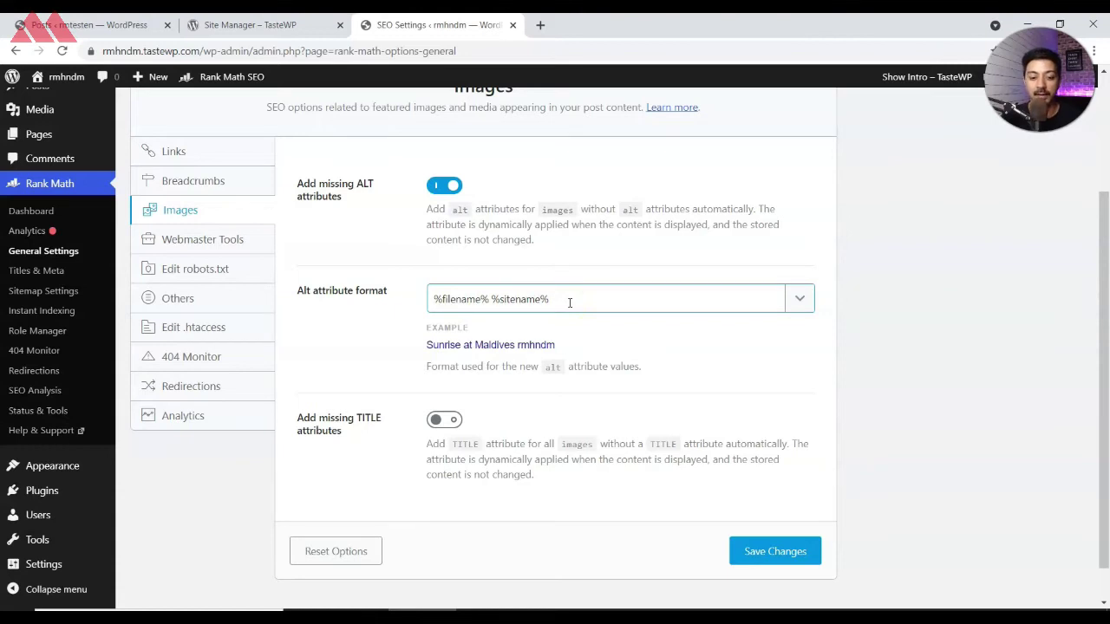
Step: Check the title of the m3-logo.png attachment in the Media Library and return to the Images settings
{"action": "scroll", "coordinate": [407, 399], "scroll_direction": "down", "scroll_amount": 1}
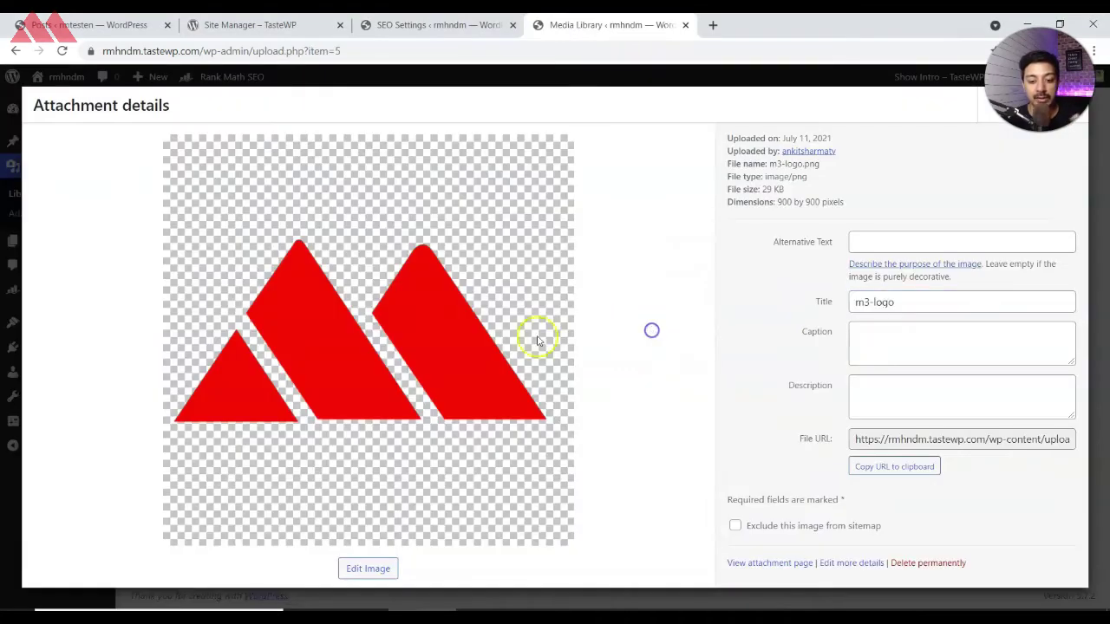
{"action": "left_click", "coordinate": [920, 307]}
{"action": "double_click", "coordinate": [920, 308]}
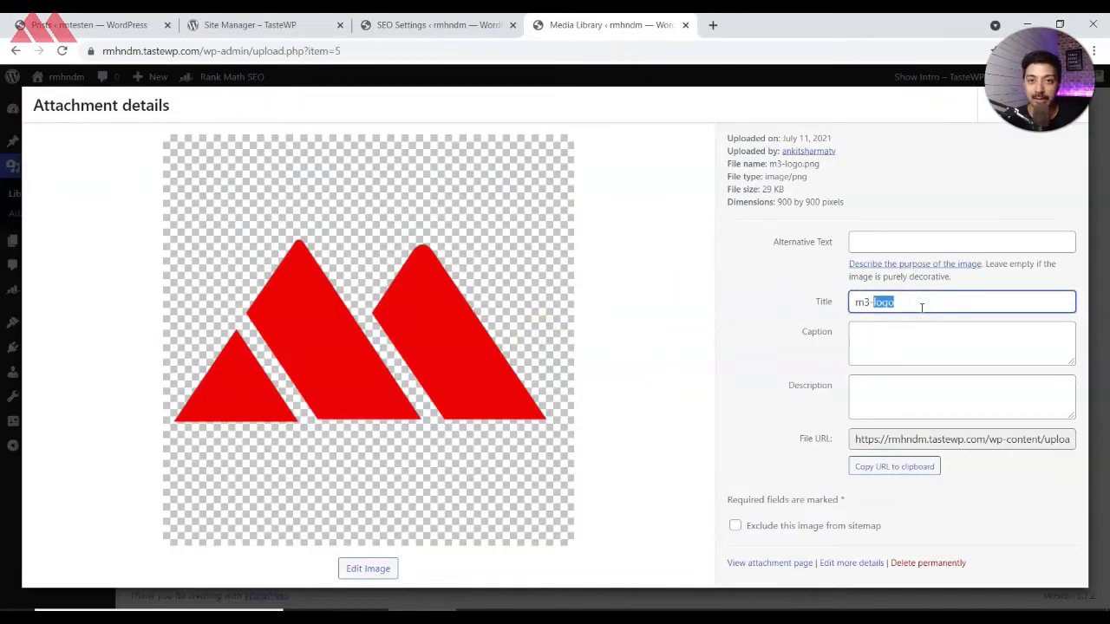
{"action": "key", "text": "ctrl+a"}
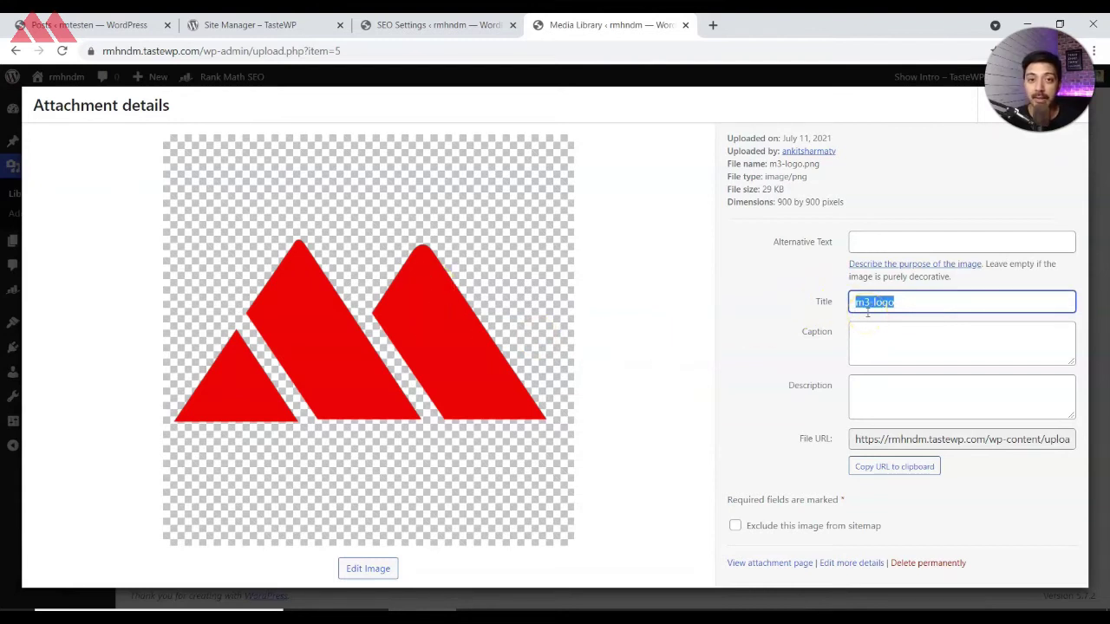
{"action": "key", "text": "ctrl+w"}
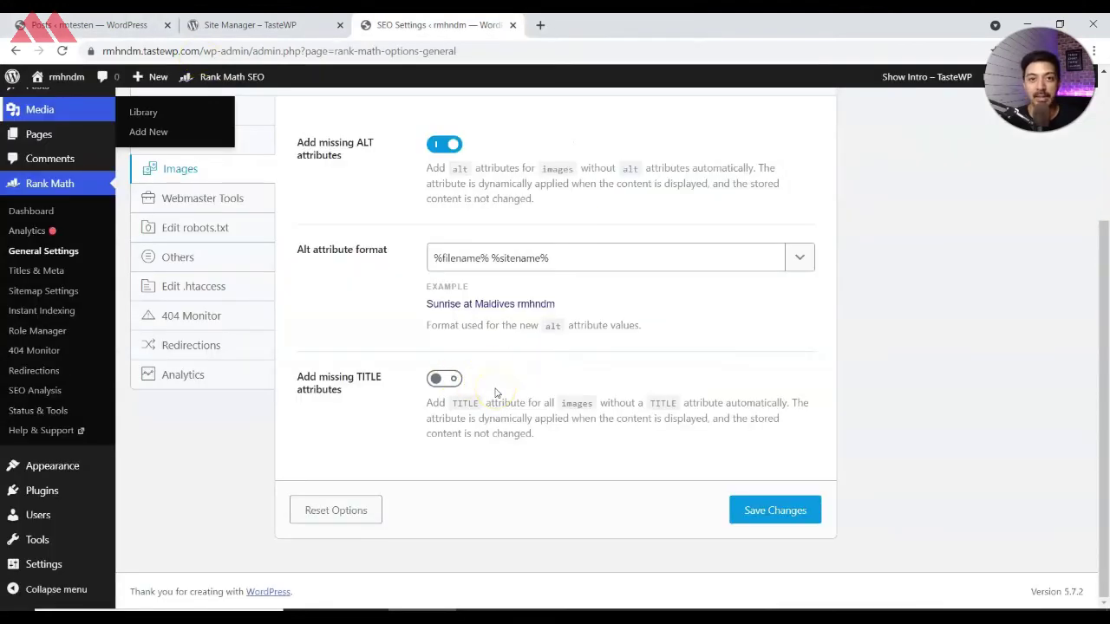
Step: Save the Images settings and open the Webmaster Tools settings
{"action": "left_click", "coordinate": [751, 508]}
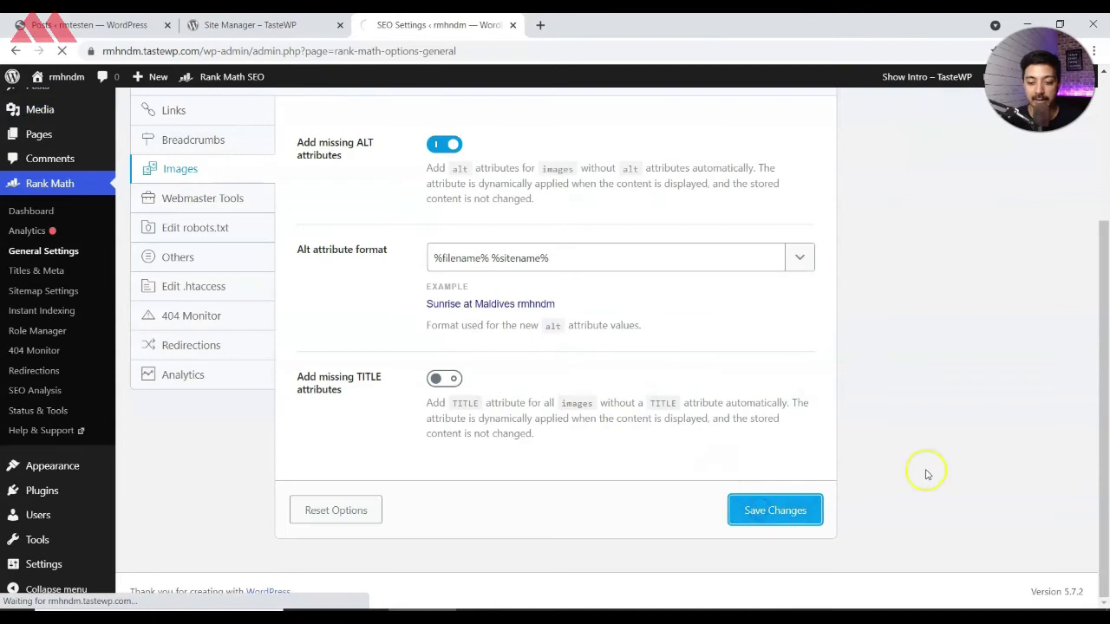
{"action": "scroll", "coordinate": [220, 292], "scroll_direction": "down", "scroll_amount": 2}
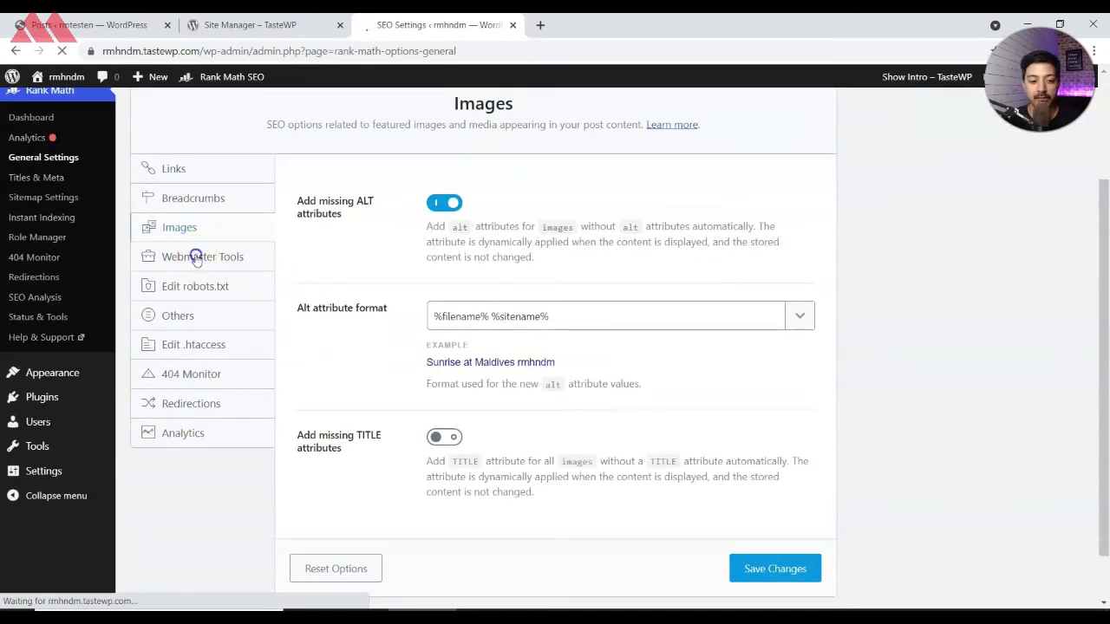
{"action": "left_click", "coordinate": [196, 259]}
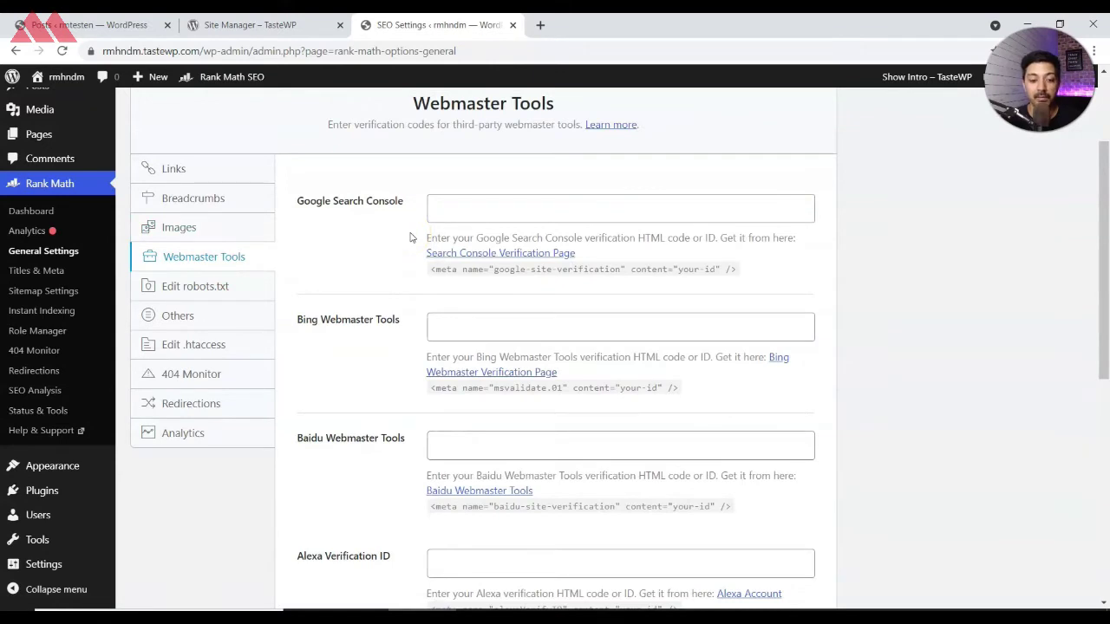
Step: Review the search engine and site verification fields in the Webmaster Tools settings
{"action": "scroll", "coordinate": [412, 237], "scroll_direction": "down", "scroll_amount": 3}
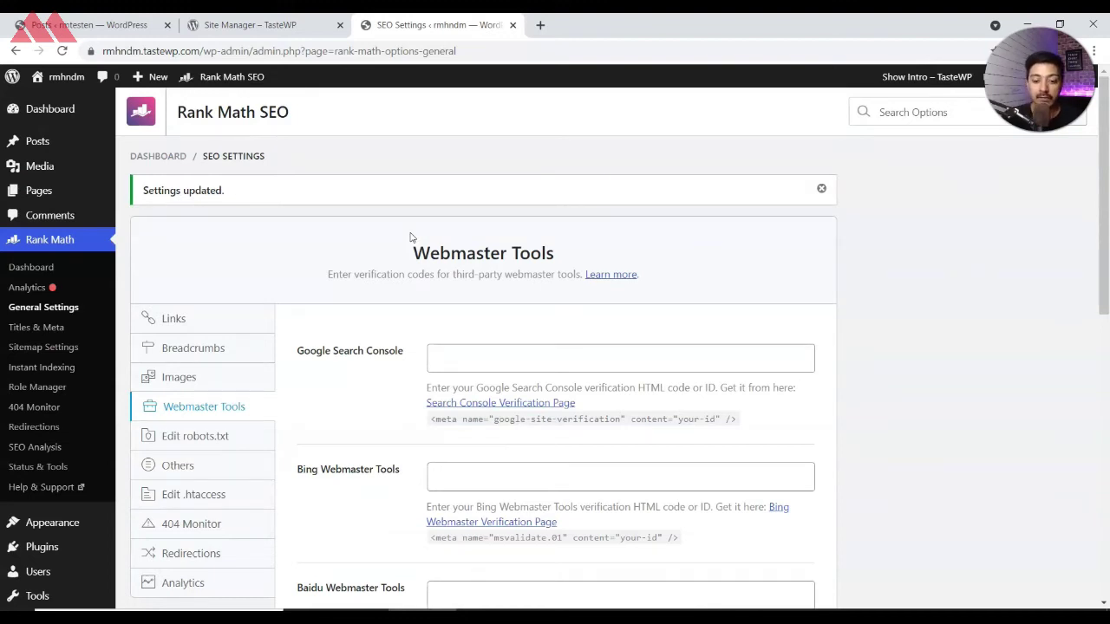
{"action": "scroll", "coordinate": [411, 237], "scroll_direction": "down", "scroll_amount": 1}
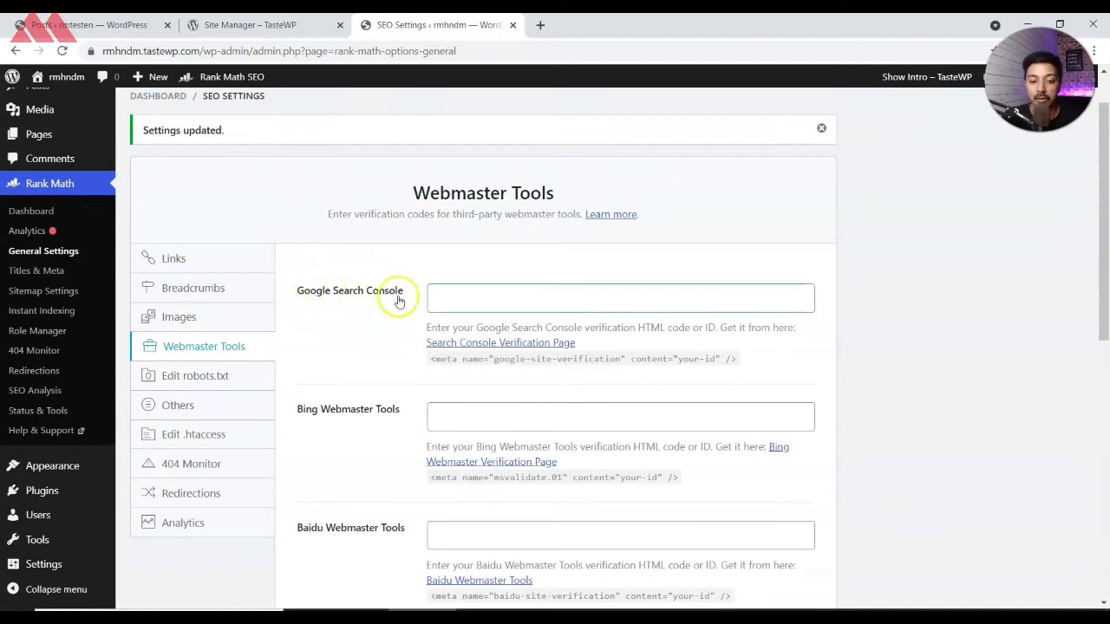
{"action": "scroll", "coordinate": [389, 431], "scroll_direction": "down", "scroll_amount": 3}
{"action": "scroll", "coordinate": [391, 432], "scroll_direction": "down", "scroll_amount": 2}
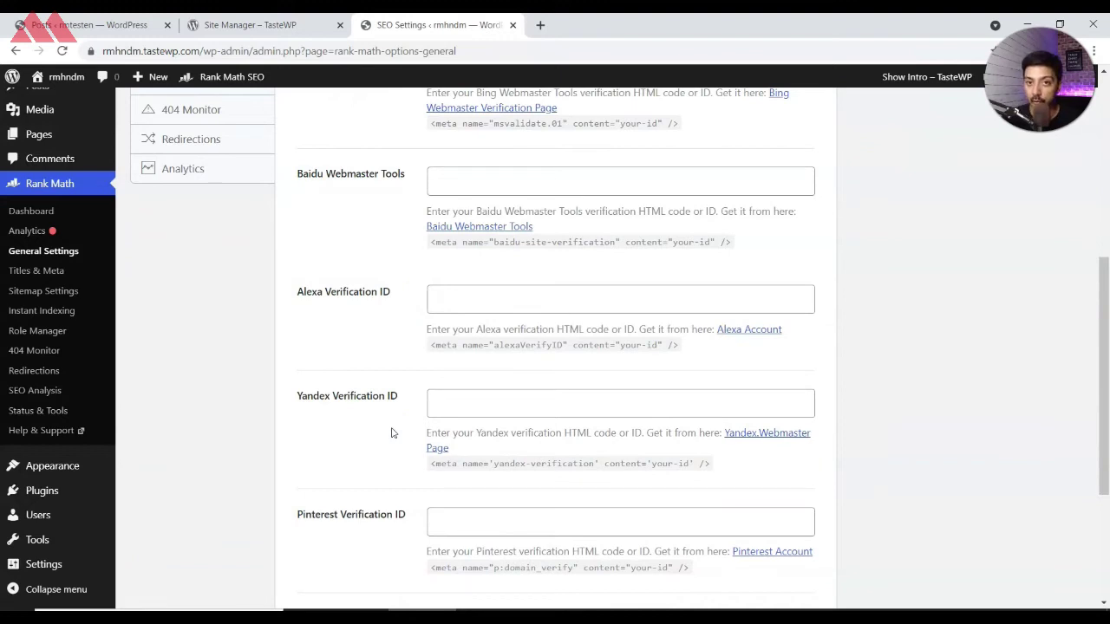
{"action": "scroll", "coordinate": [391, 433], "scroll_direction": "up", "scroll_amount": 5}
{"action": "left_click", "coordinate": [434, 340]}
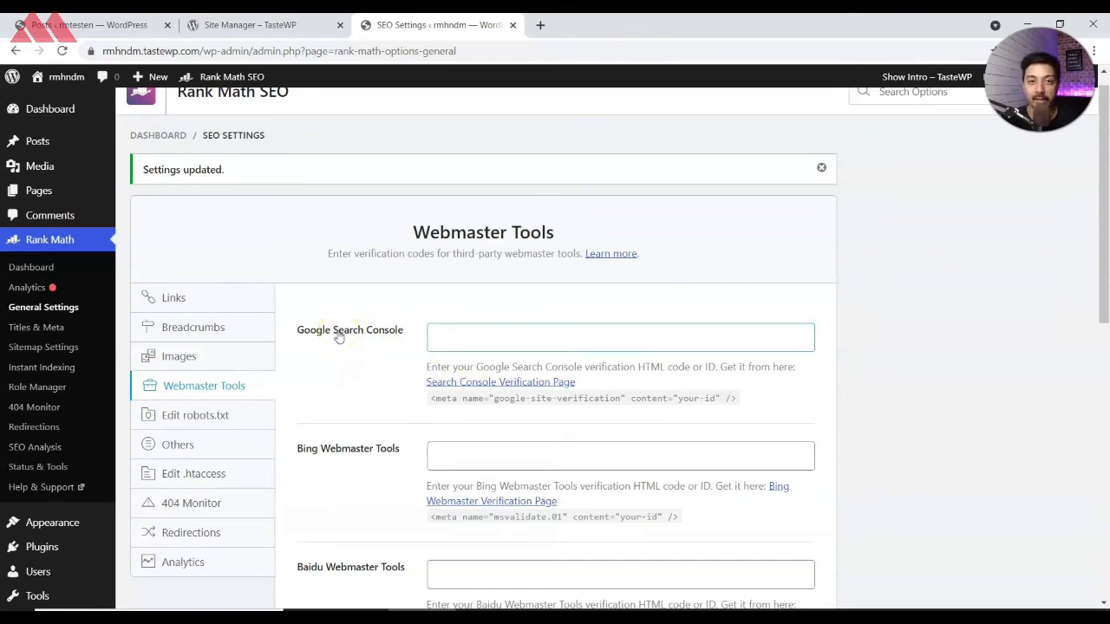
Step: Open Google Search Console in a new browser tab
{"action": "key", "text": "ctrl+t"}
{"action": "type", "text": "search"}
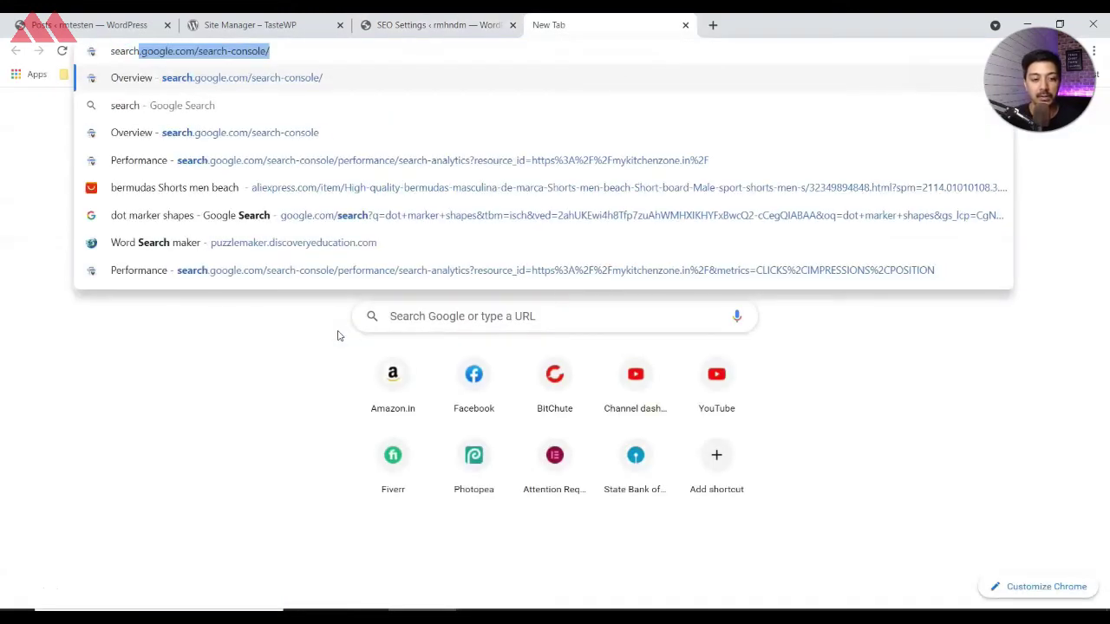
{"action": "key", "text": "Return"}
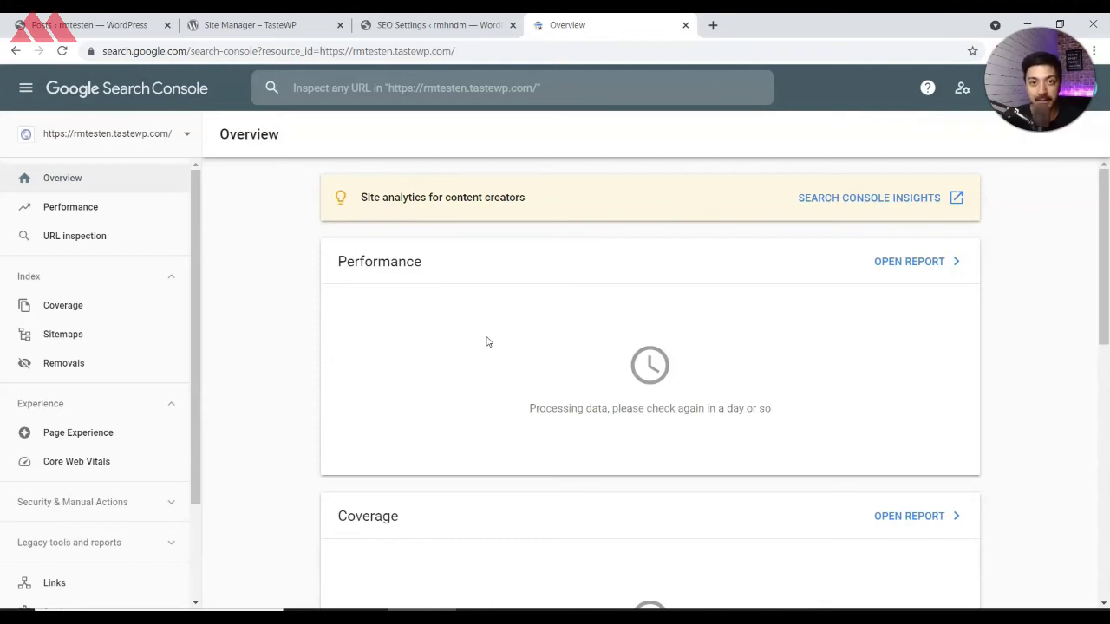
{"action": "left_click", "coordinate": [372, 303]}
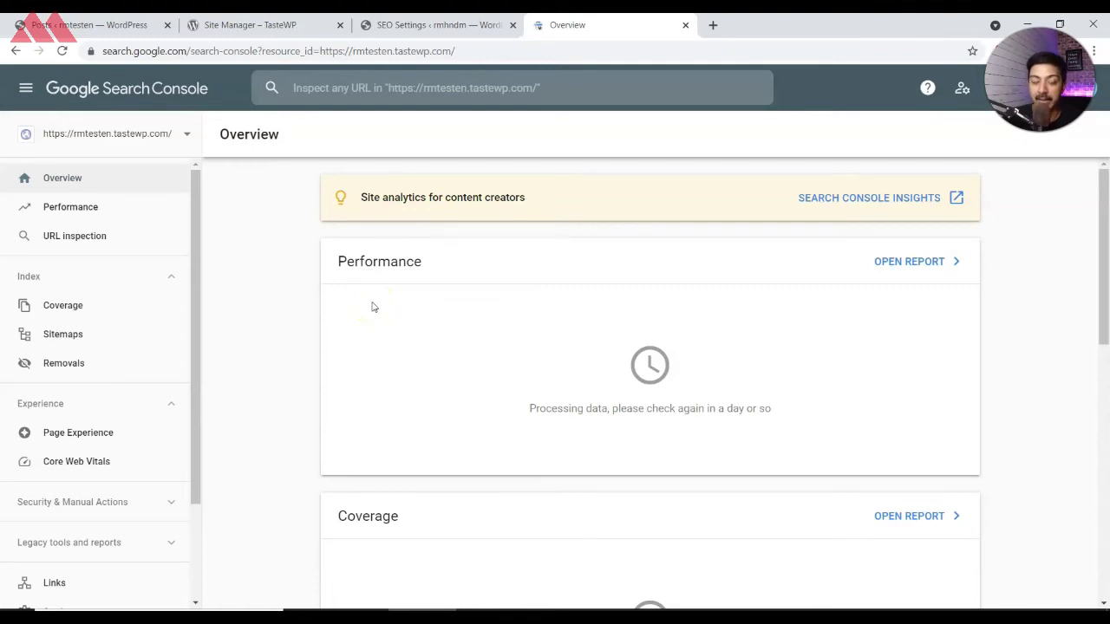
{"action": "left_click", "coordinate": [187, 139]}
{"action": "left_click", "coordinate": [91, 508]}
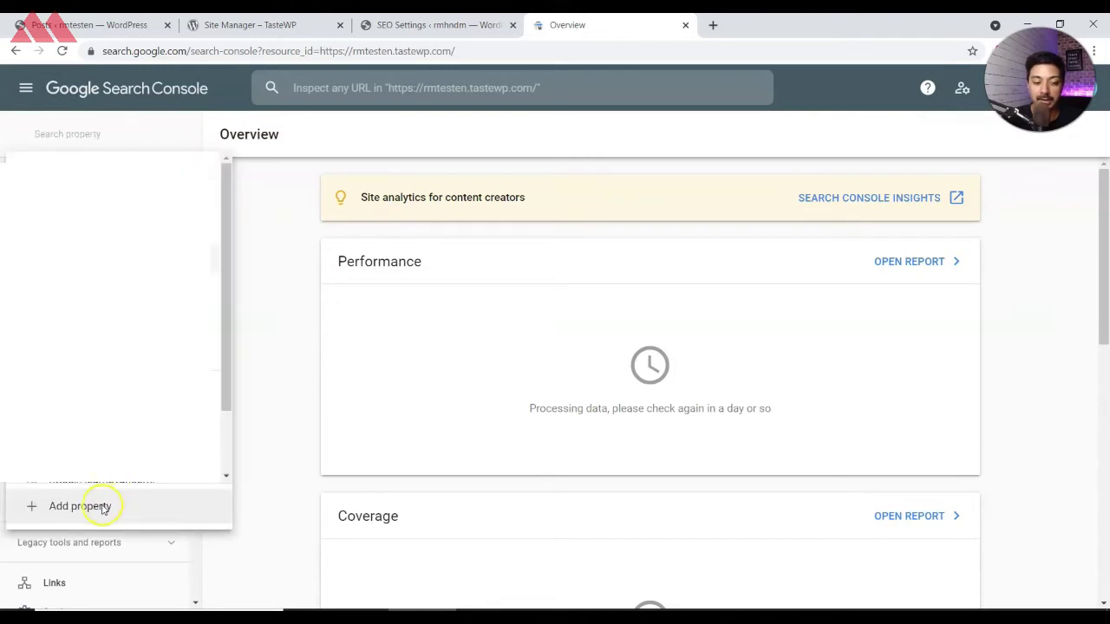
{"action": "left_click", "coordinate": [55, 510]}
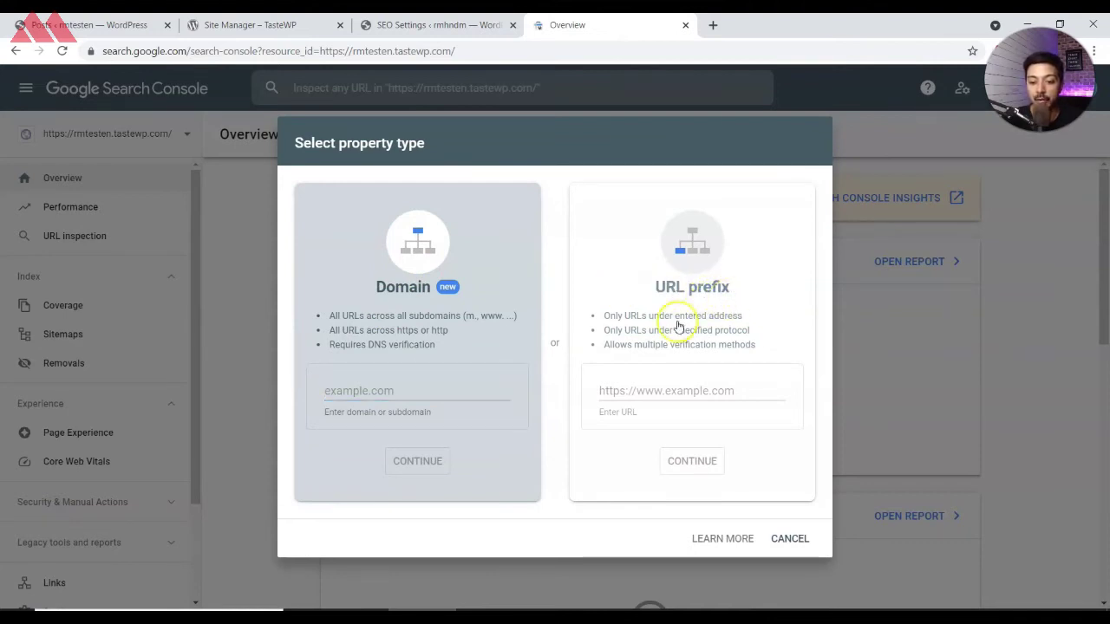
{"action": "left_click", "coordinate": [630, 386]}
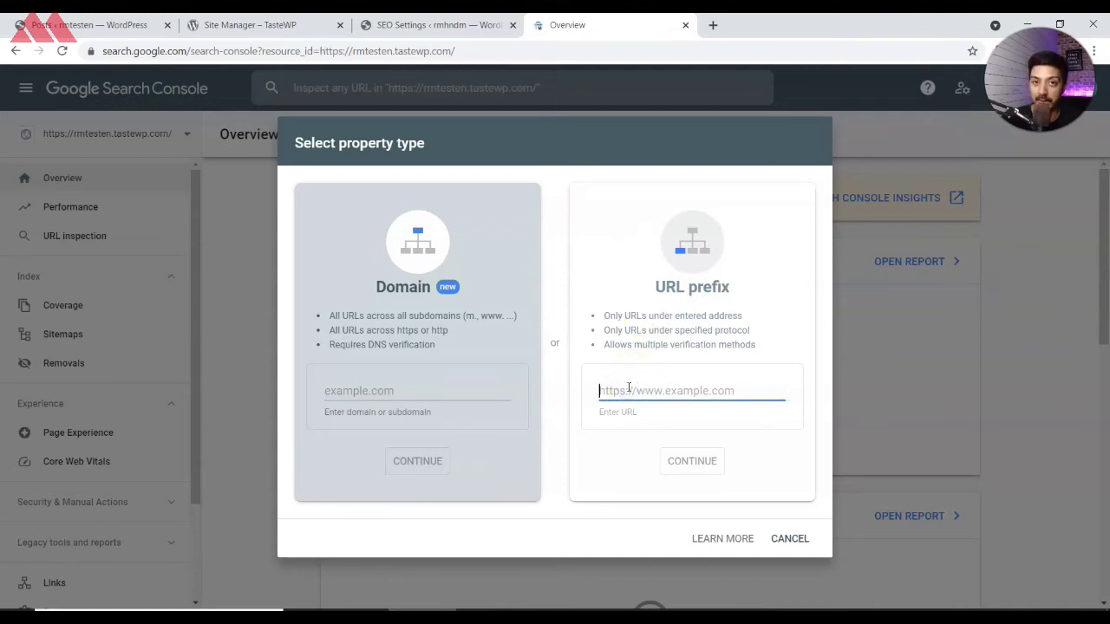
{"action": "type", "text": "https://rmtesten.tastewp.com/"}
{"action": "left_click", "coordinate": [683, 464]}
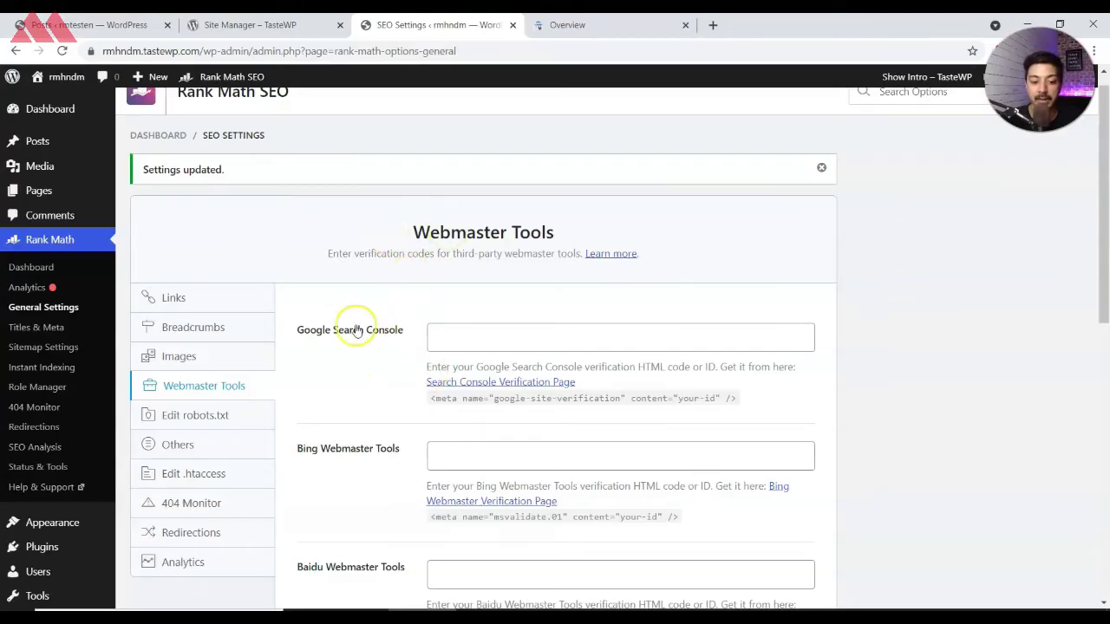
Step: Enter the site verification HTML code for Google Search Console in the Webmaster Tools settings and save the changes
{"action": "left_click", "coordinate": [460, 330]}
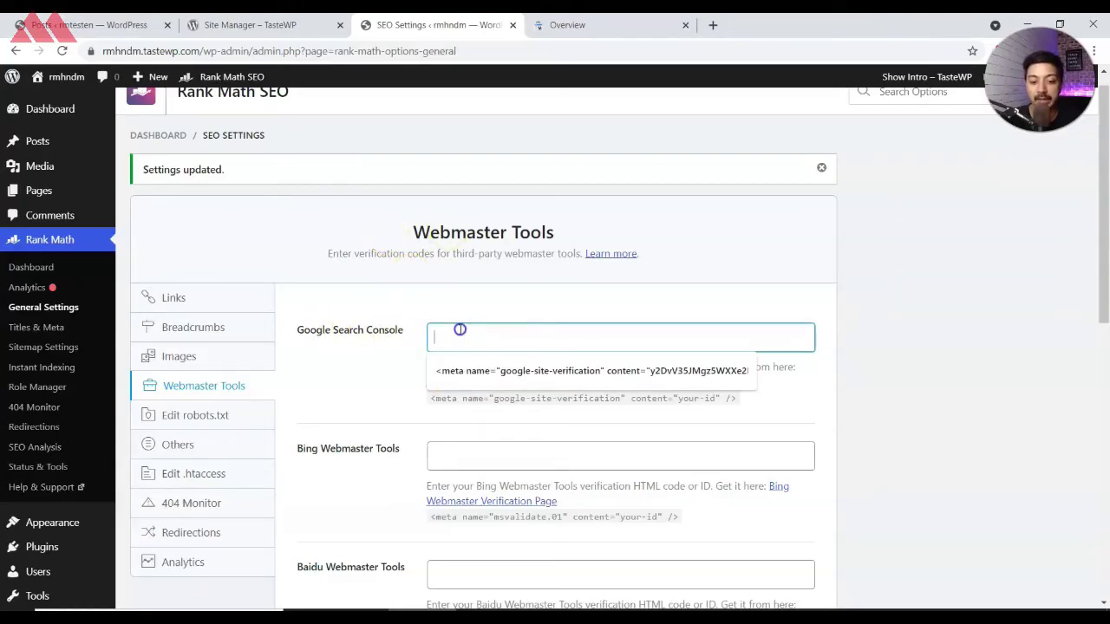
{"action": "type", "text": "<meta name=\"google-site-verification\" content=\"y2DvV35JMgz5WXXe2LFGRr7kVamvPZyxvSqk0rktI20\" />"}
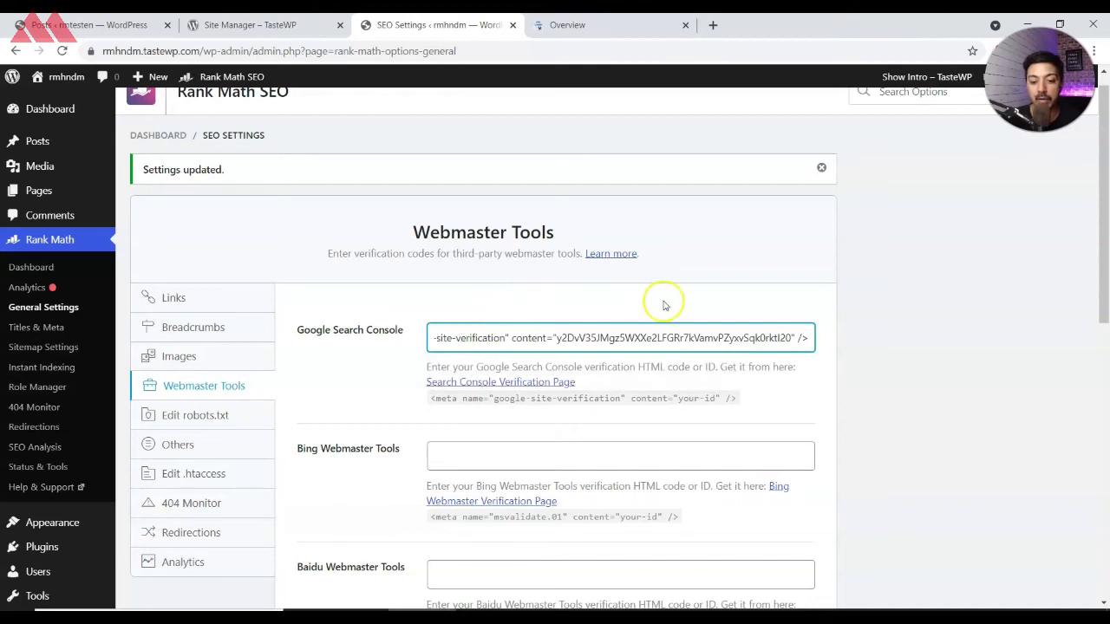
{"action": "scroll", "coordinate": [666, 304], "scroll_direction": "down", "scroll_amount": 7}
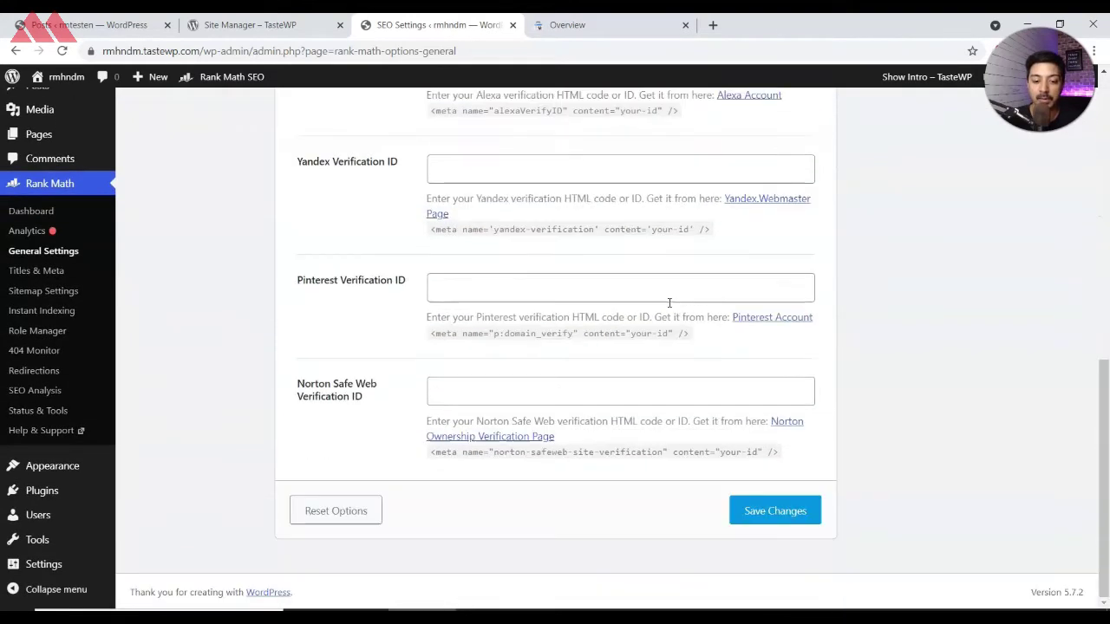
{"action": "scroll", "coordinate": [605, 321], "scroll_direction": "up", "scroll_amount": 4}
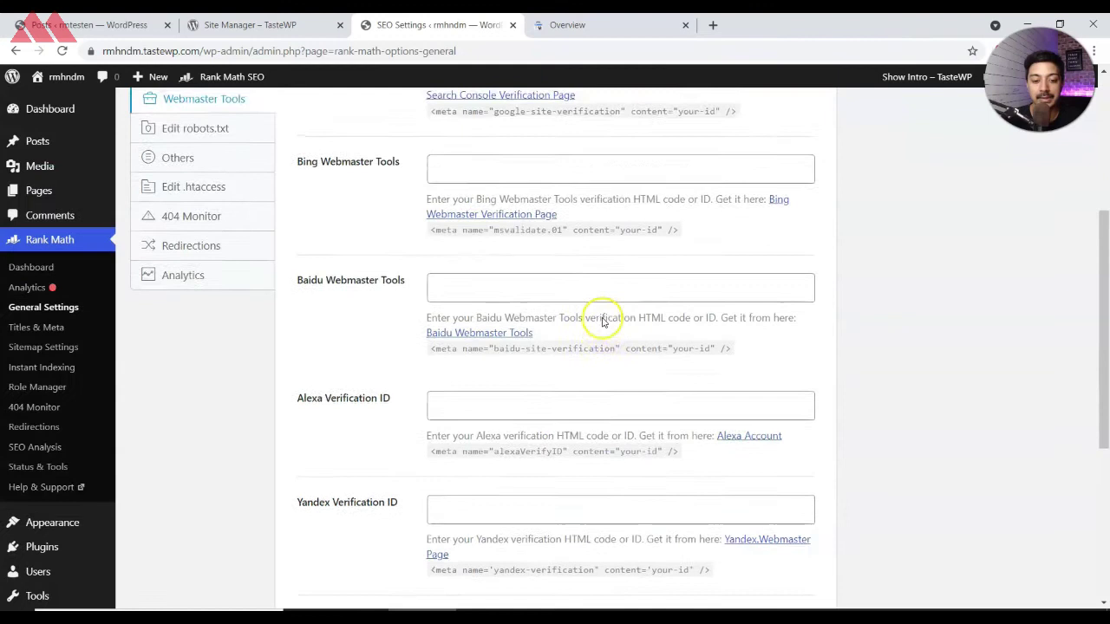
{"action": "scroll", "coordinate": [604, 319], "scroll_direction": "up", "scroll_amount": 3}
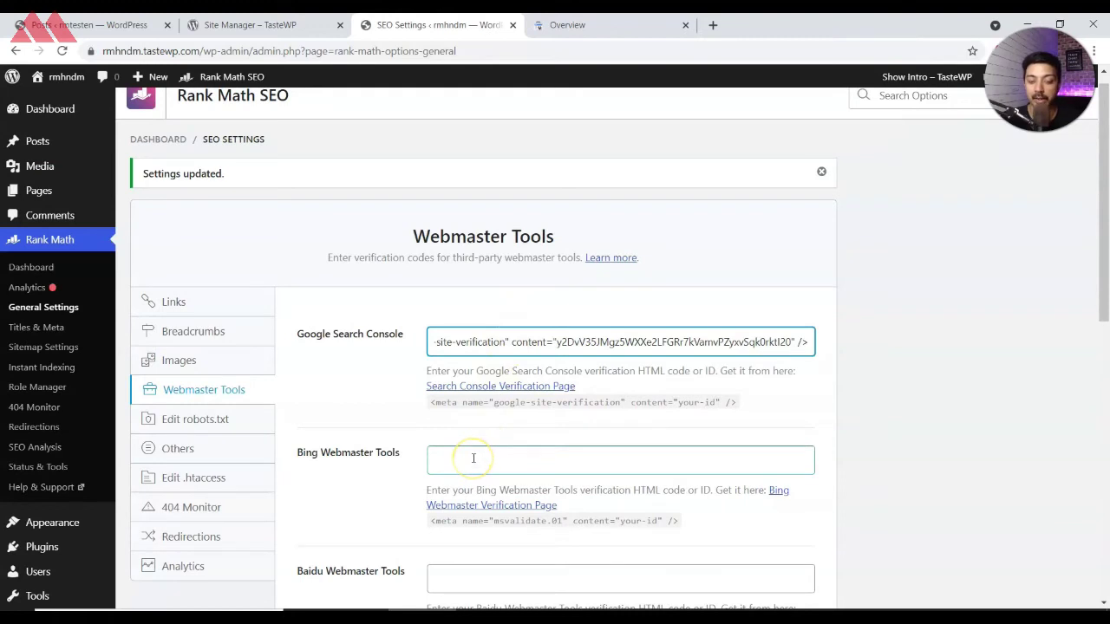
{"action": "scroll", "coordinate": [474, 458], "scroll_direction": "down", "scroll_amount": 7}
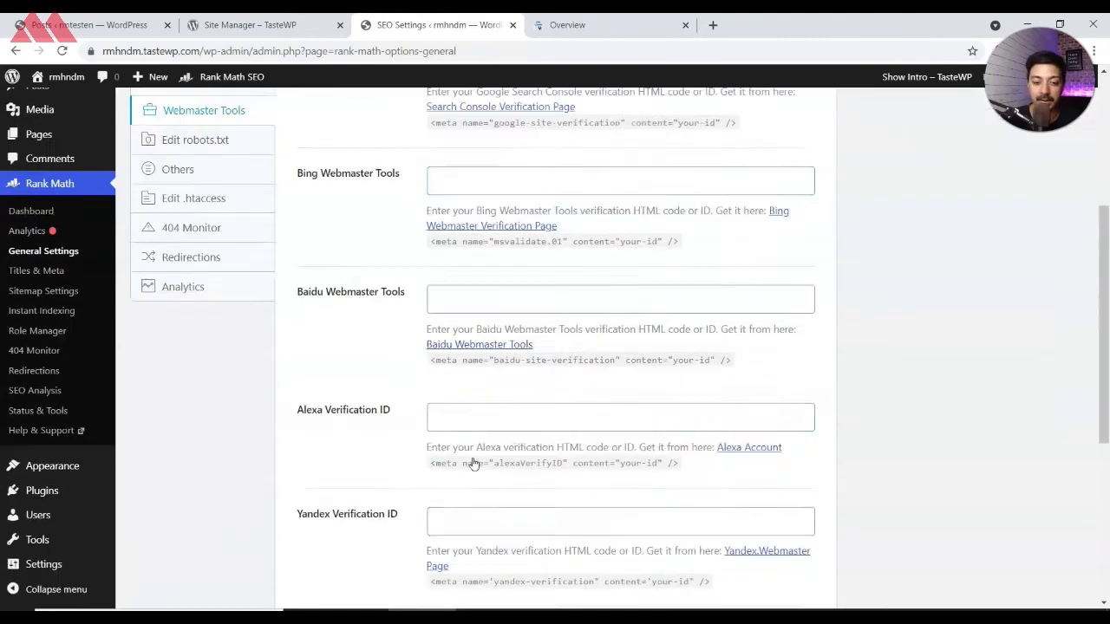
{"action": "left_click", "coordinate": [770, 513]}
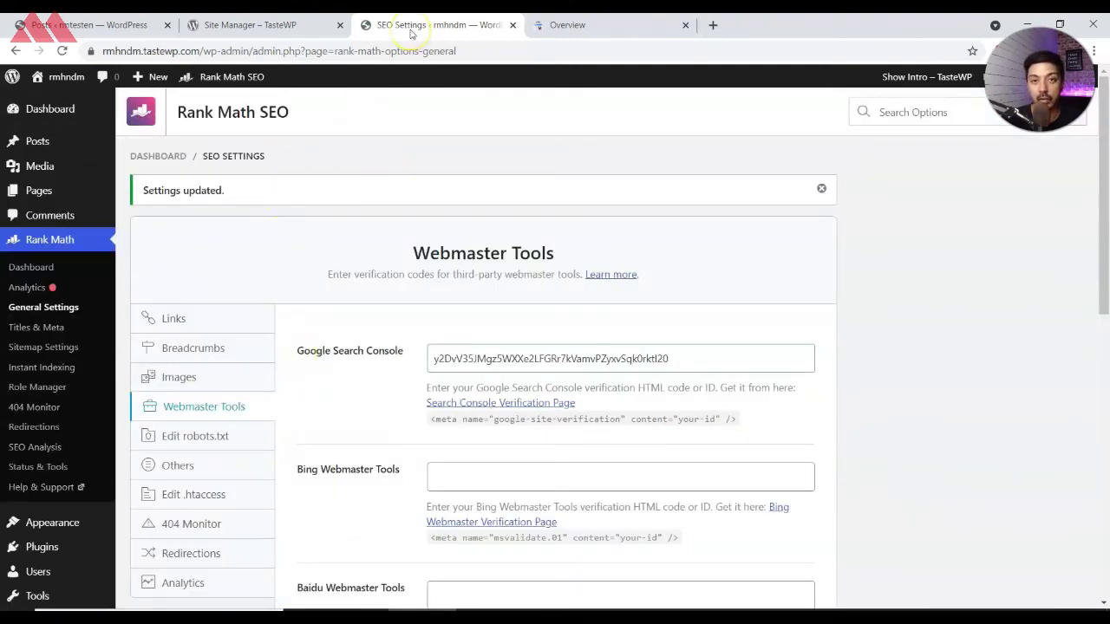
Step: Open the Edit robots.txt settings and examine the default rules and sitemap line
{"action": "left_click", "coordinate": [475, 132]}
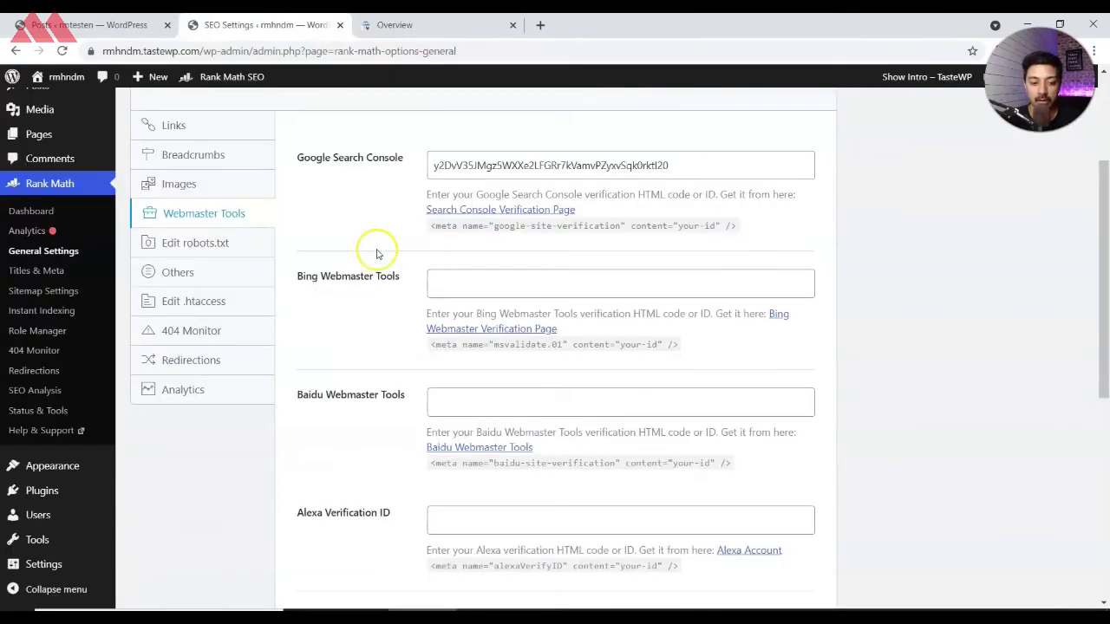
{"action": "left_click", "coordinate": [203, 249]}
{"action": "left_click", "coordinate": [330, 325]}
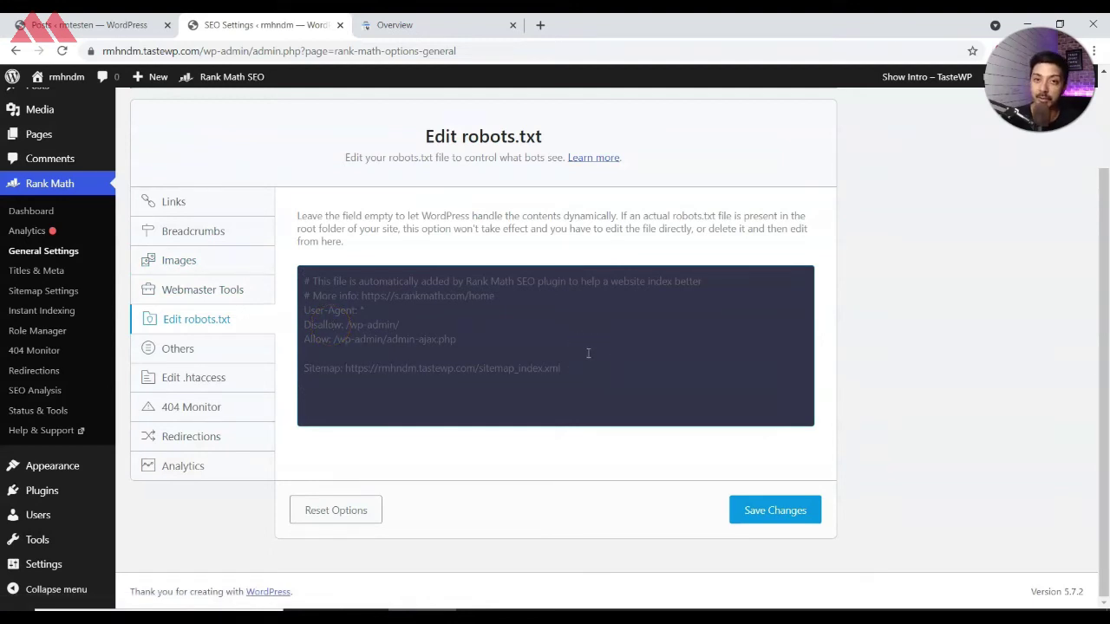
{"action": "left_click", "coordinate": [317, 342]}
Step: Examine the SEO score and RSS content options in the Others settings, and view the Edit .htaccess section
{"action": "left_click", "coordinate": [211, 358]}
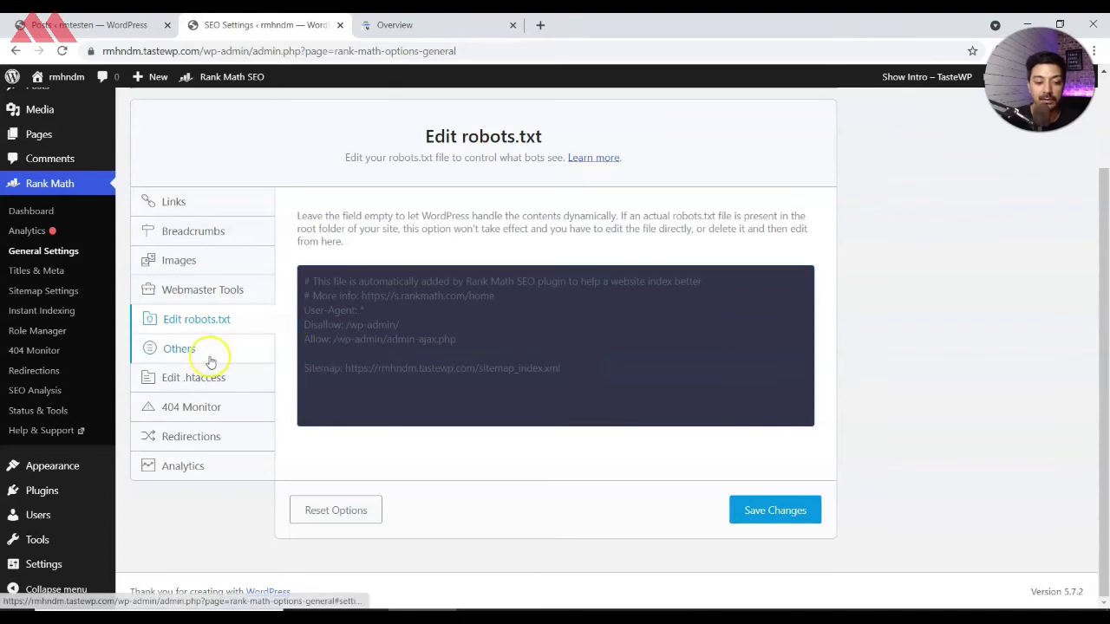
{"action": "left_click", "coordinate": [290, 359]}
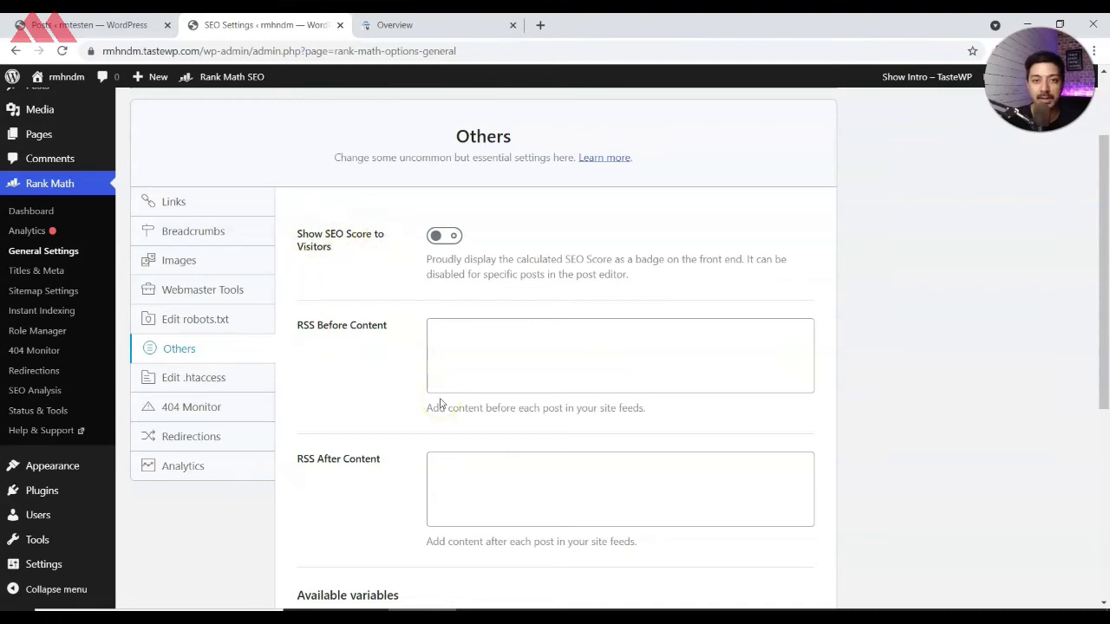
{"action": "left_click", "coordinate": [374, 324]}
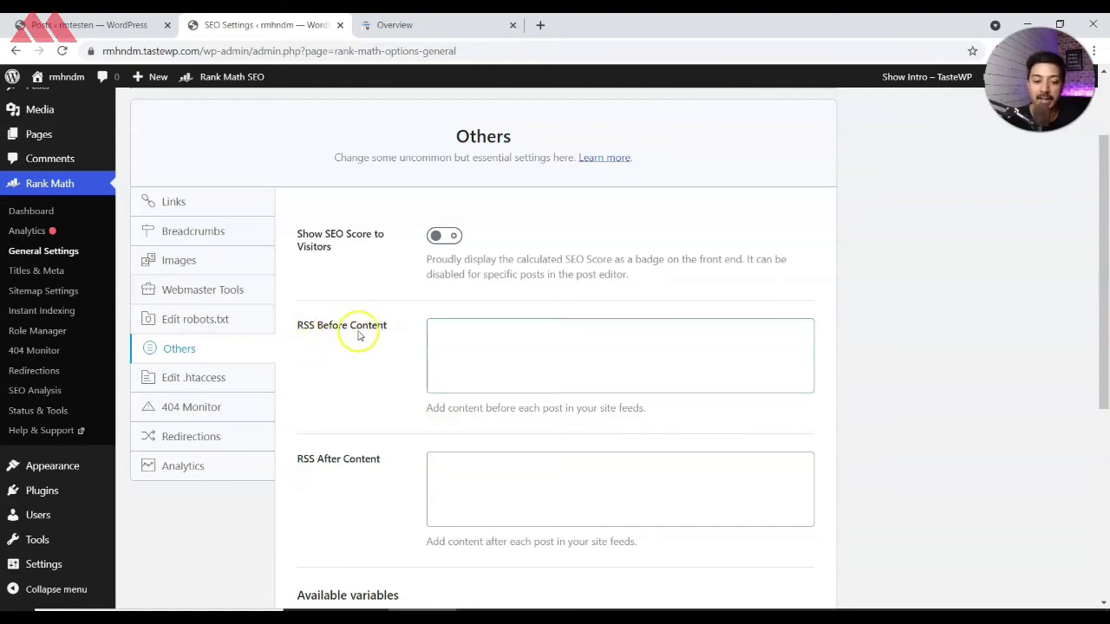
{"action": "left_click", "coordinate": [410, 470]}
{"action": "scroll", "coordinate": [414, 471], "scroll_direction": "down", "scroll_amount": 2}
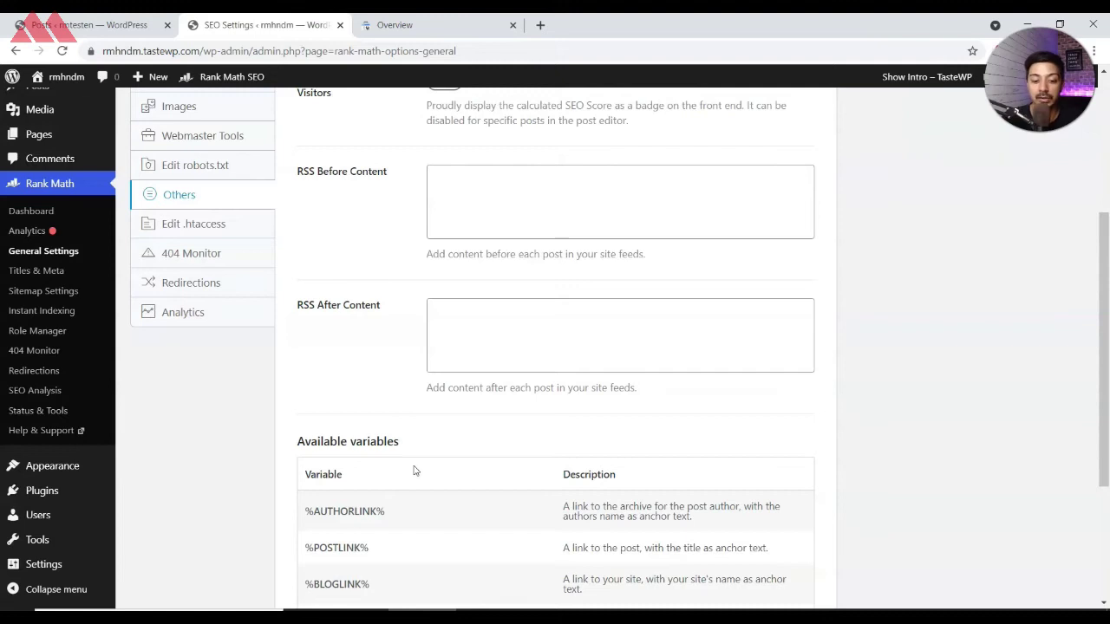
{"action": "scroll", "coordinate": [466, 508], "scroll_direction": "down", "scroll_amount": 3}
{"action": "scroll", "coordinate": [469, 402], "scroll_direction": "up", "scroll_amount": 3}
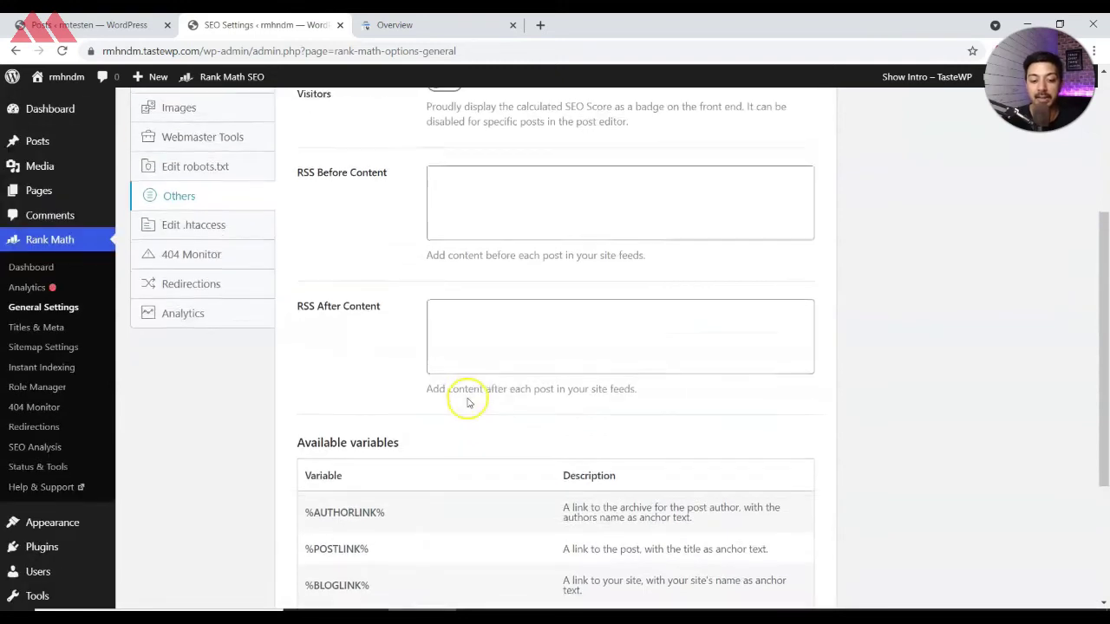
{"action": "left_click", "coordinate": [440, 193]}
{"action": "left_click", "coordinate": [187, 225]}
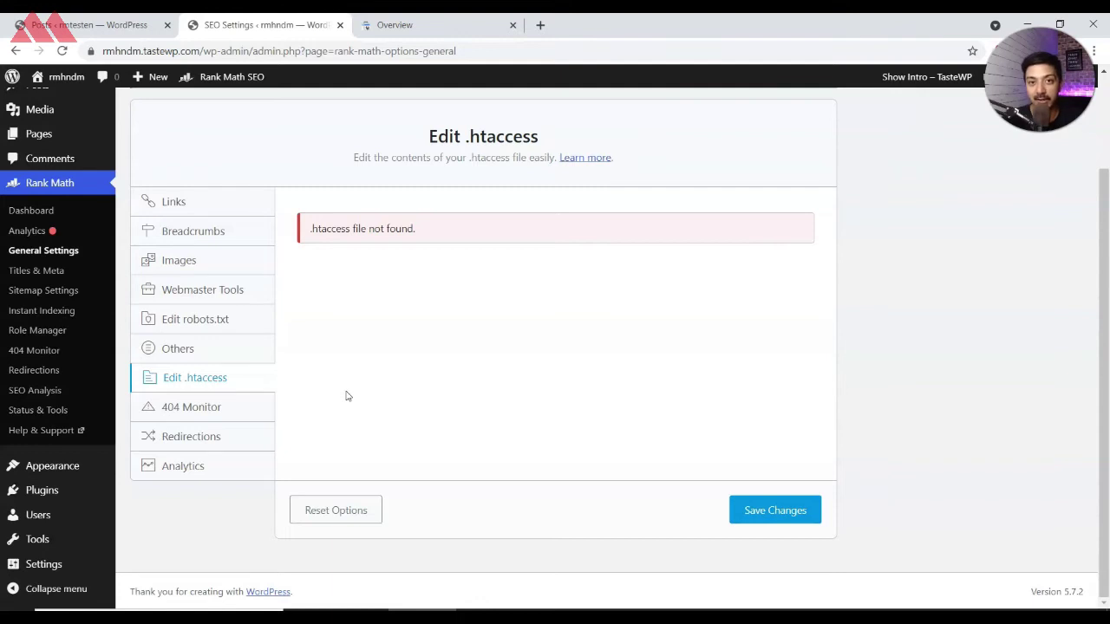
Step: Review the mode, log limit and exclude paths options of the 404 Monitor, and save its settings
{"action": "left_click", "coordinate": [207, 409]}
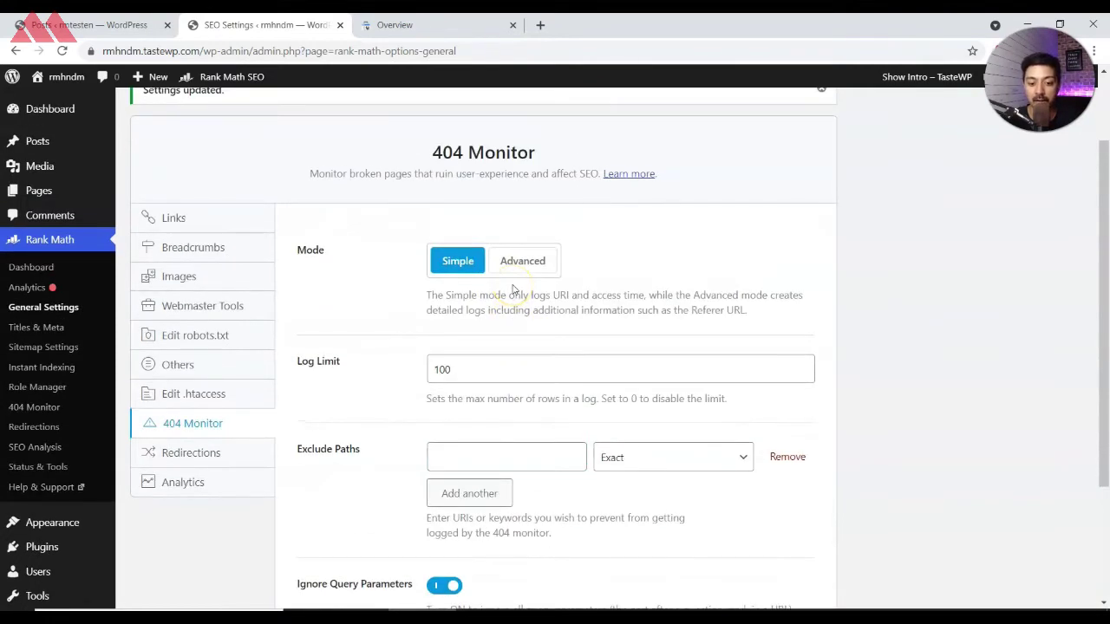
{"action": "scroll", "coordinate": [463, 355], "scroll_direction": "down", "scroll_amount": 2}
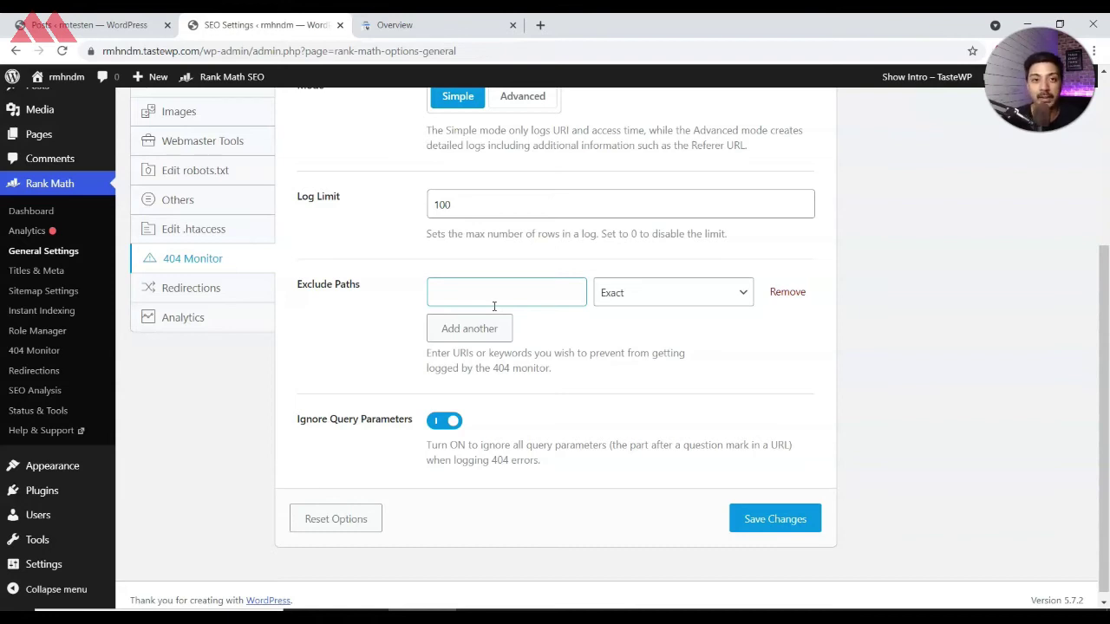
{"action": "key", "text": "Return"}
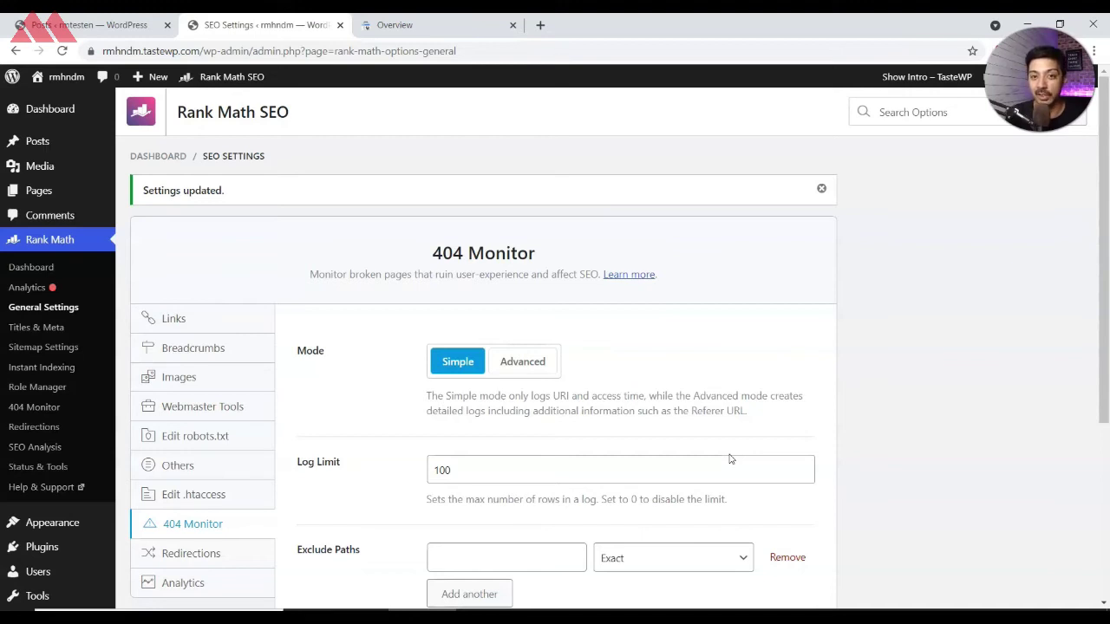
{"action": "scroll", "coordinate": [729, 459], "scroll_direction": "down", "scroll_amount": 4}
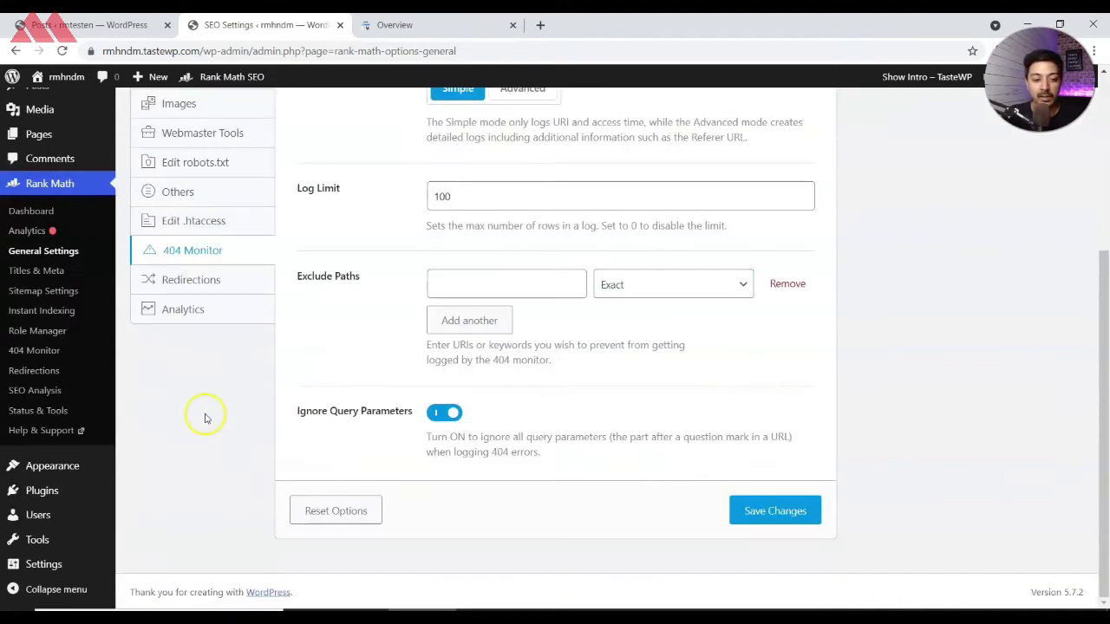
Step: View the Redirections settings and the Analytics section for connecting a Rank Math account
{"action": "left_click", "coordinate": [187, 279]}
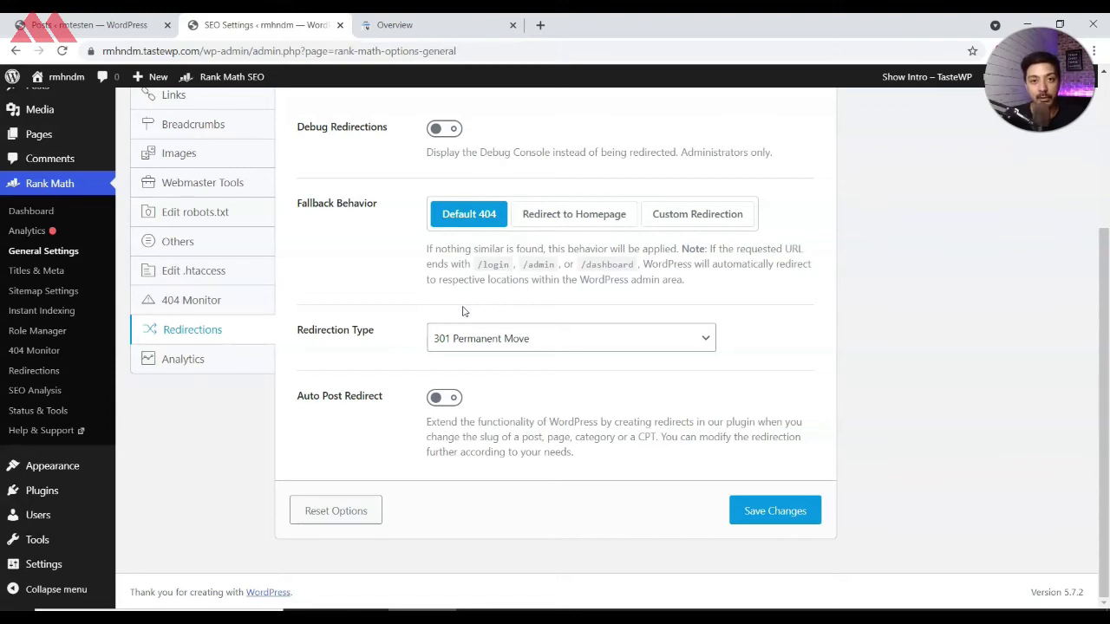
{"action": "left_click", "coordinate": [202, 364]}
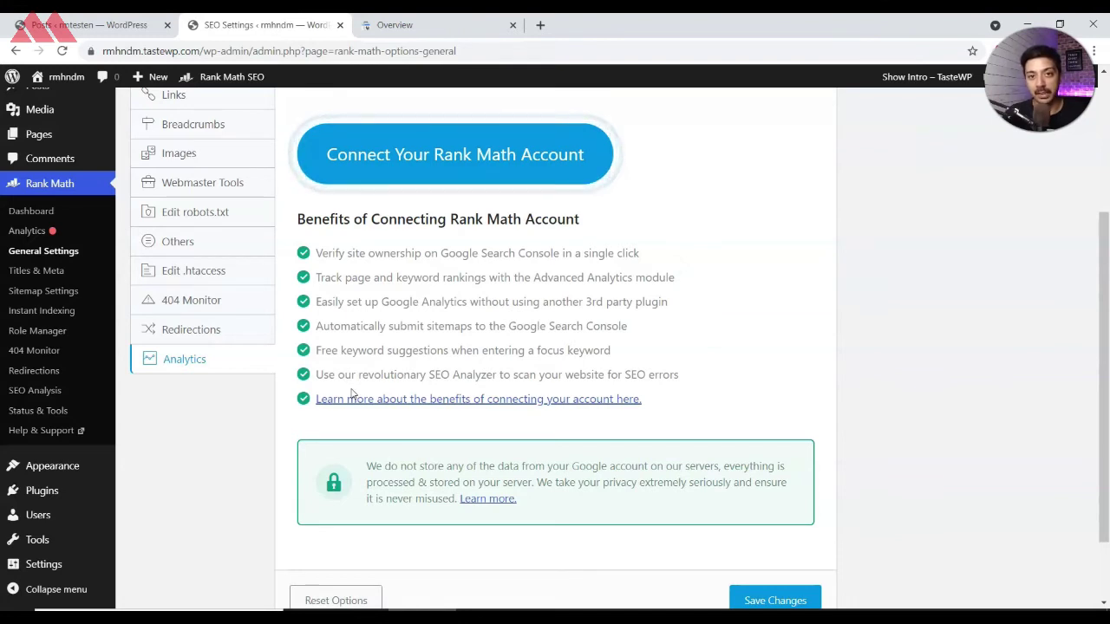
Step: Open the Titles & Meta settings and set the global Robots Meta to No Index
{"action": "left_click", "coordinate": [23, 273]}
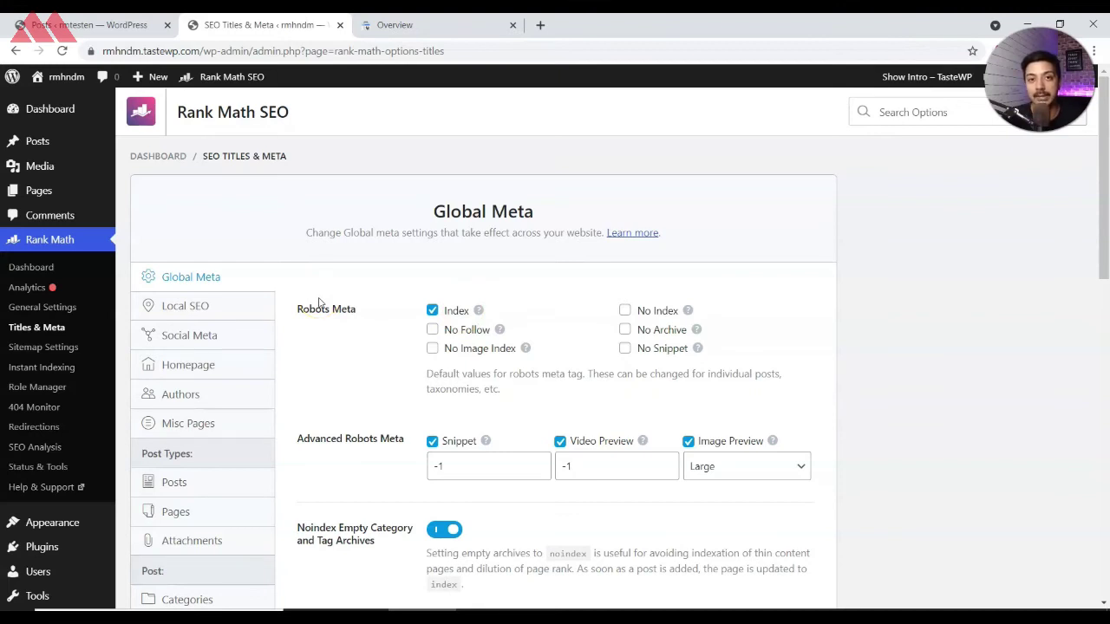
{"action": "left_click", "coordinate": [646, 312]}
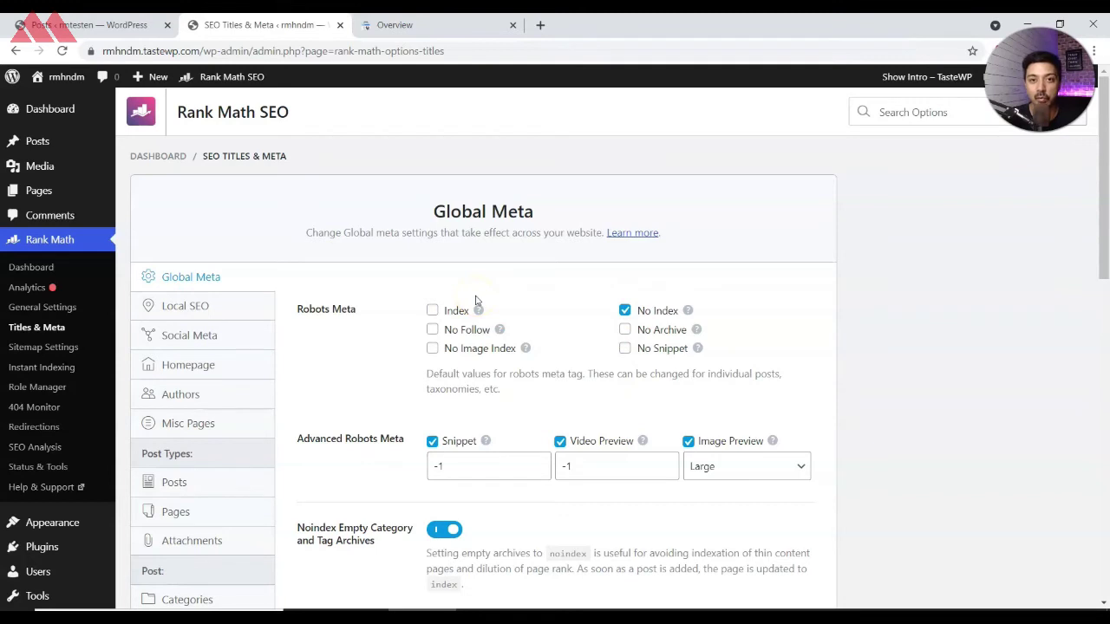
{"action": "scroll", "coordinate": [433, 321], "scroll_direction": "down", "scroll_amount": 5}
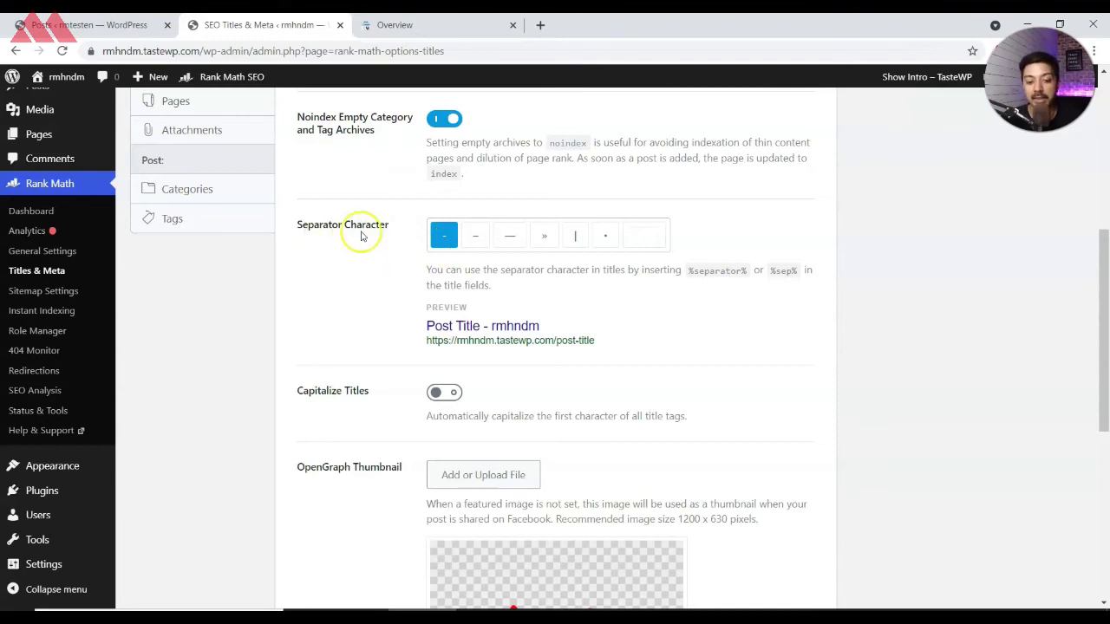
Step: Try the en dash and em dash as the title separator character, and set it back to the hyphen
{"action": "left_click", "coordinate": [479, 232]}
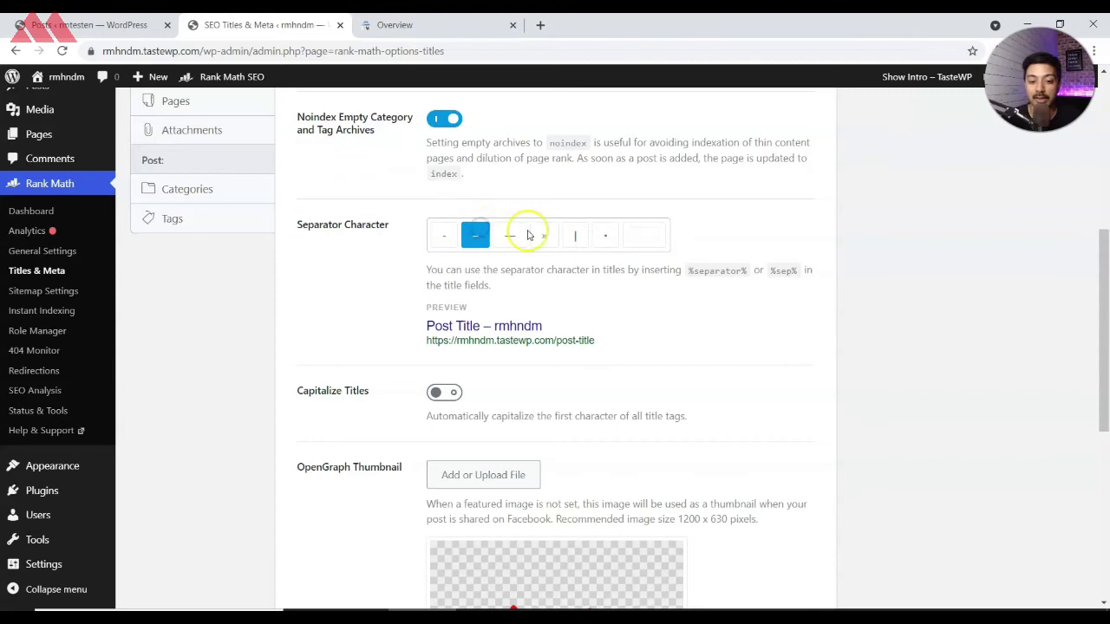
{"action": "left_click", "coordinate": [508, 244]}
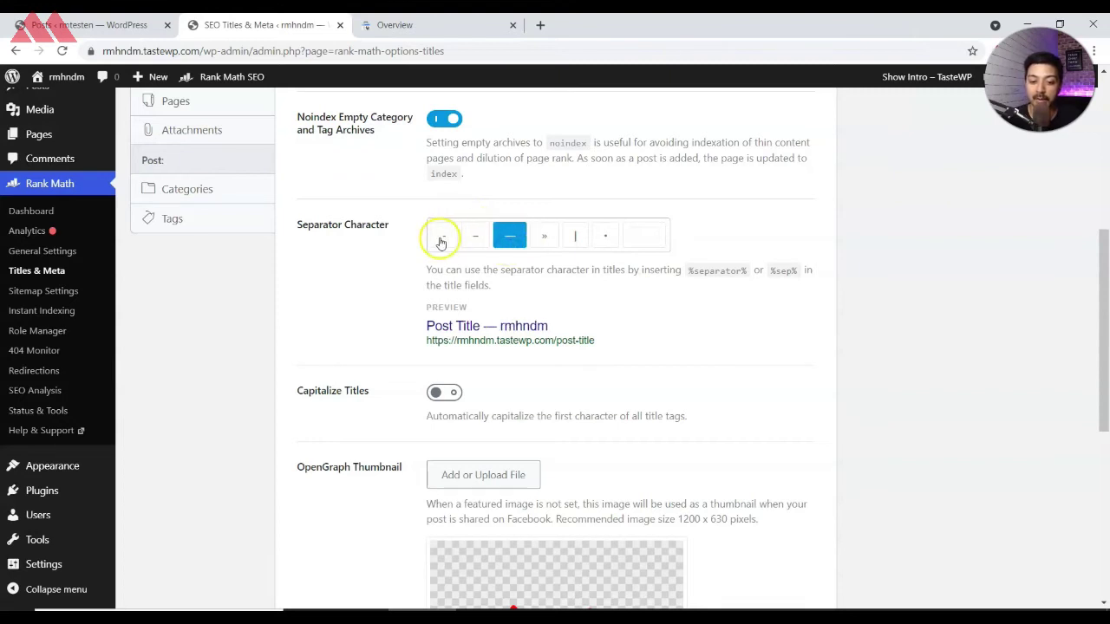
{"action": "left_click", "coordinate": [441, 240]}
{"action": "left_click", "coordinate": [436, 254]}
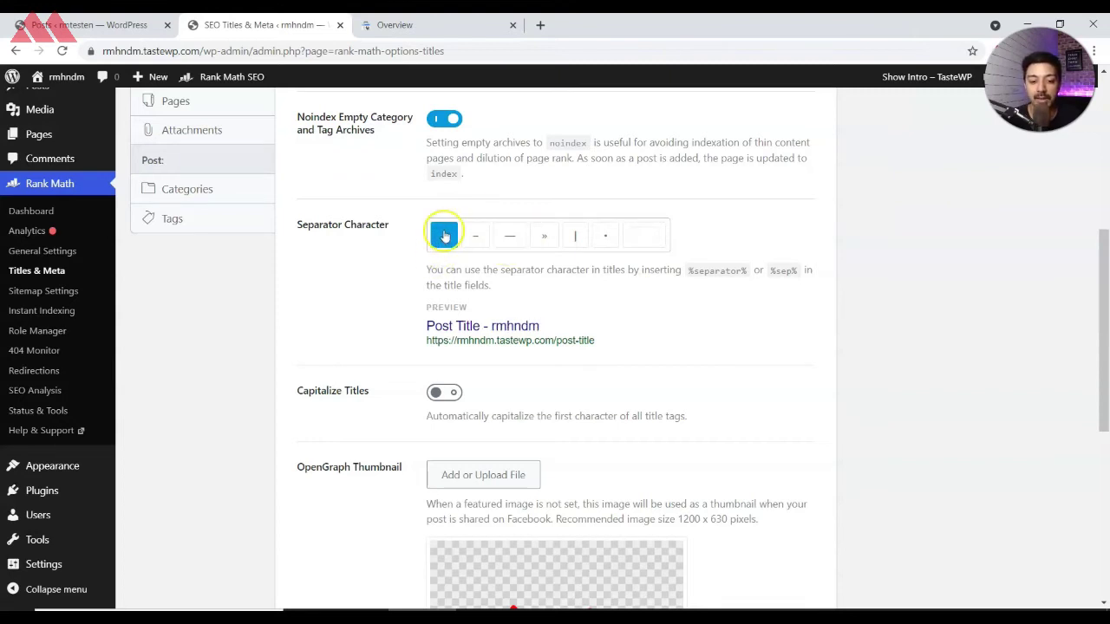
{"action": "left_click", "coordinate": [379, 286]}
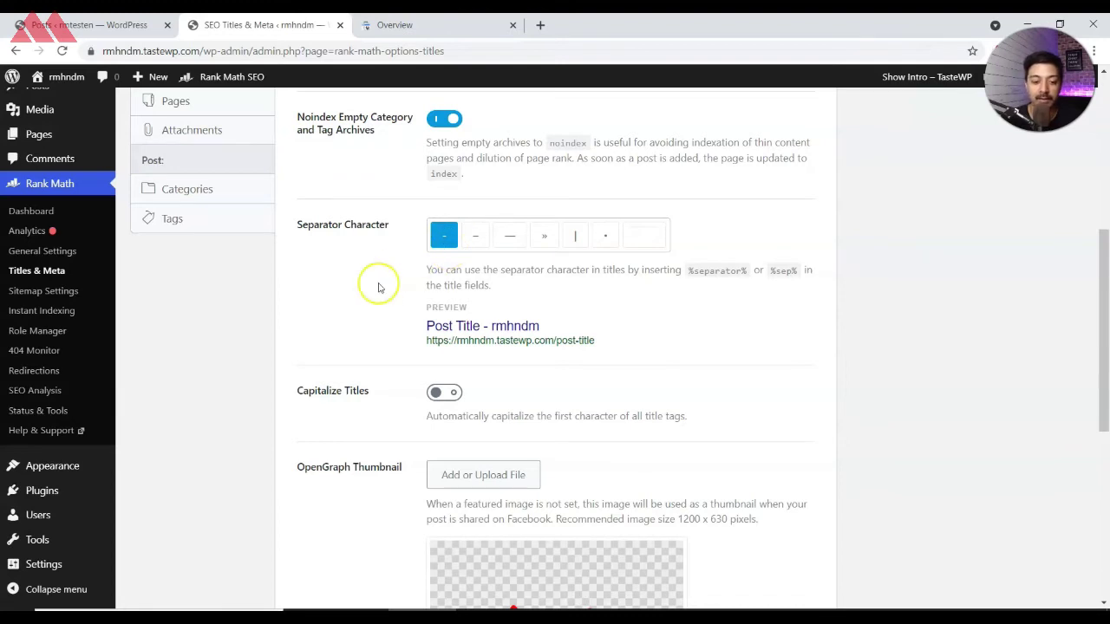
Step: Review the Capitalize Titles, OpenGraph Thumbnail and Twitter Card Type options of the Global Meta settings
{"action": "scroll", "coordinate": [378, 287], "scroll_direction": "down", "scroll_amount": 2}
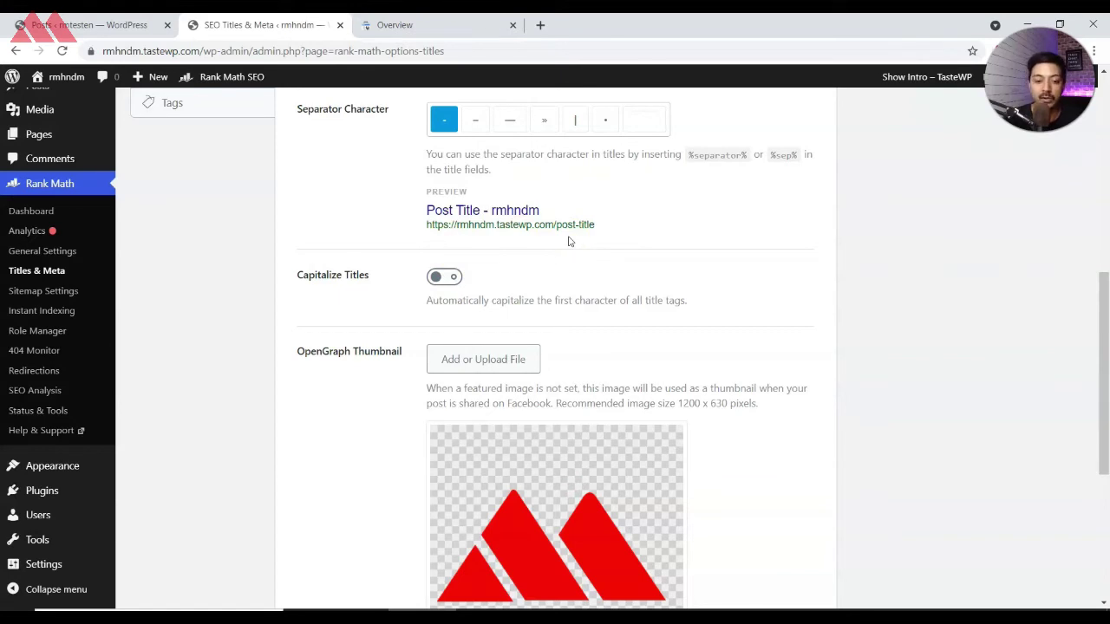
{"action": "scroll", "coordinate": [441, 316], "scroll_direction": "down", "scroll_amount": 1}
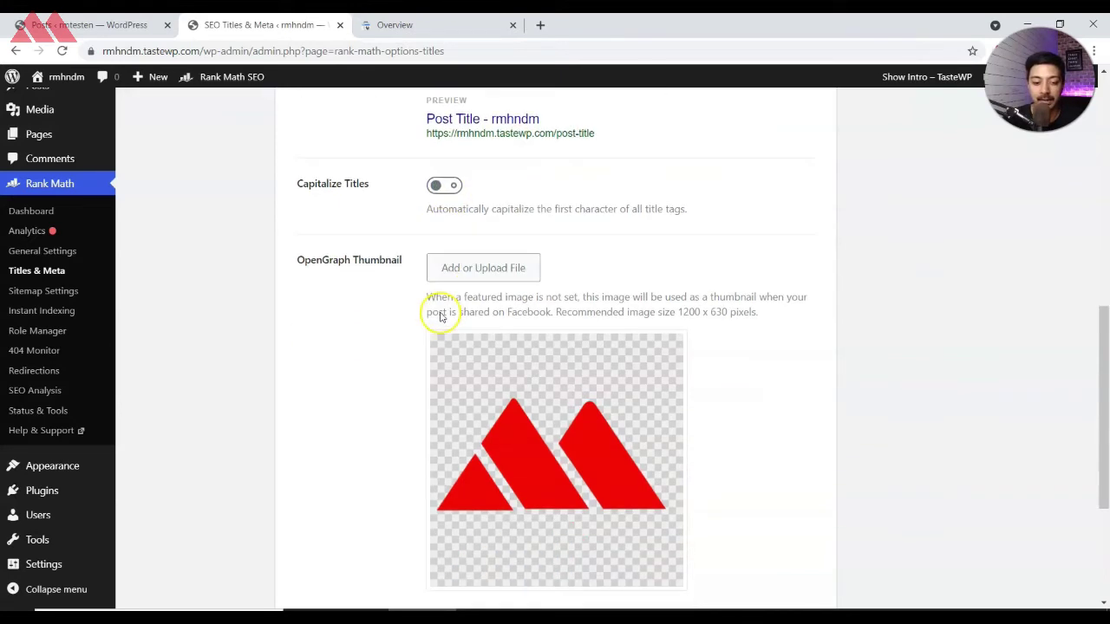
{"action": "scroll", "coordinate": [441, 315], "scroll_direction": "down", "scroll_amount": 1}
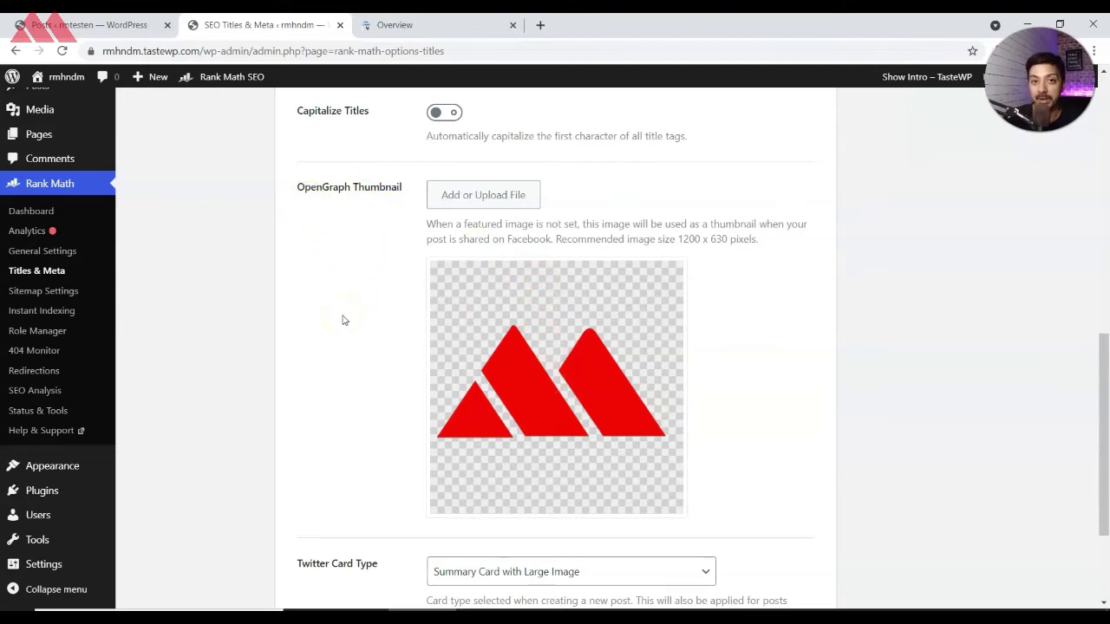
{"action": "mouse_move", "coordinate": [459, 331]}
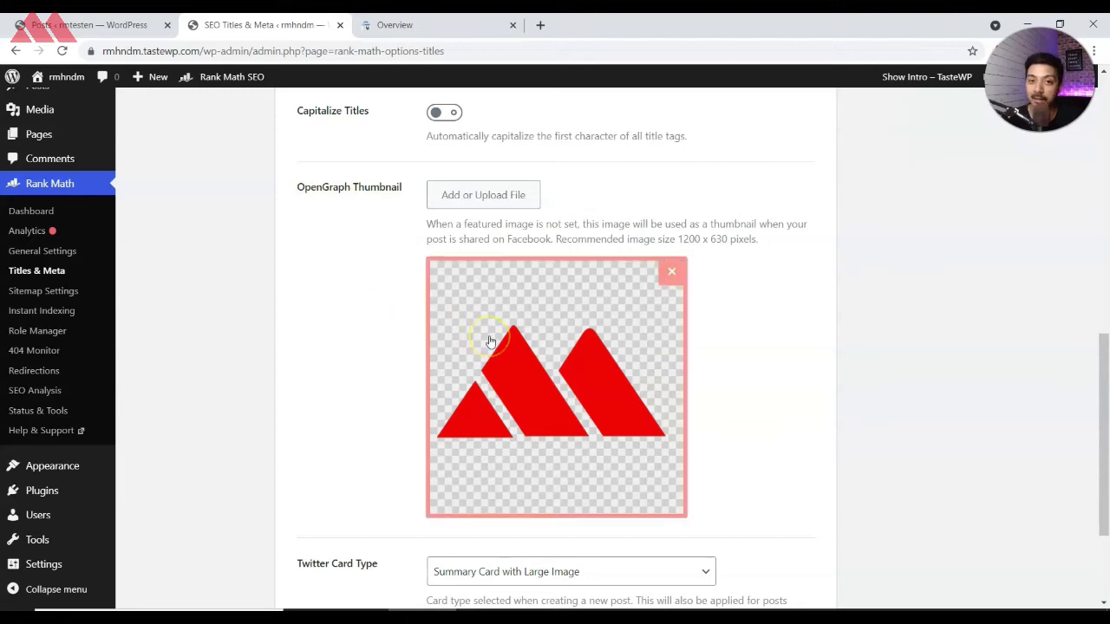
{"action": "scroll", "coordinate": [490, 341], "scroll_direction": "down", "scroll_amount": 2}
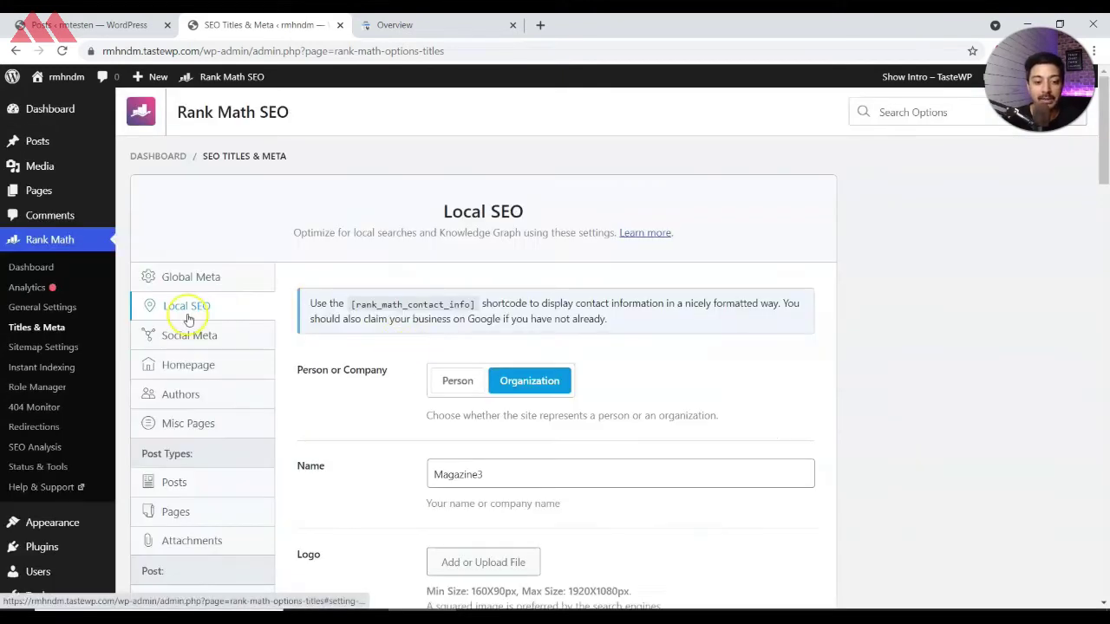
Step: Open the Local SEO settings and review the Person or Company, Name, Logo and URL fields
{"action": "left_click", "coordinate": [185, 316]}
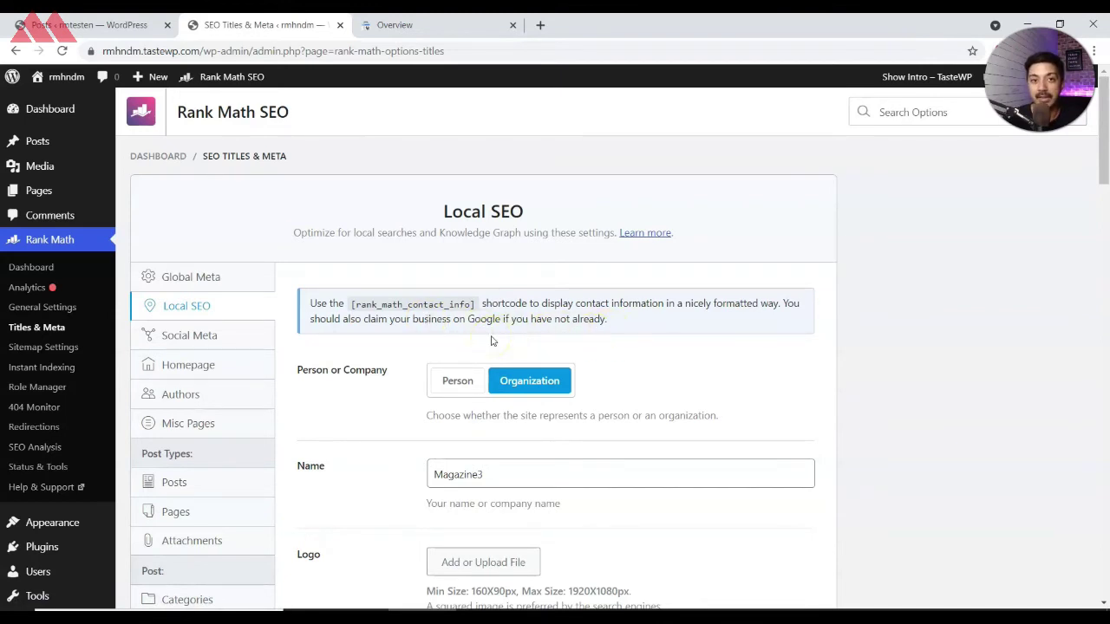
{"action": "scroll", "coordinate": [491, 340], "scroll_direction": "down", "scroll_amount": 2}
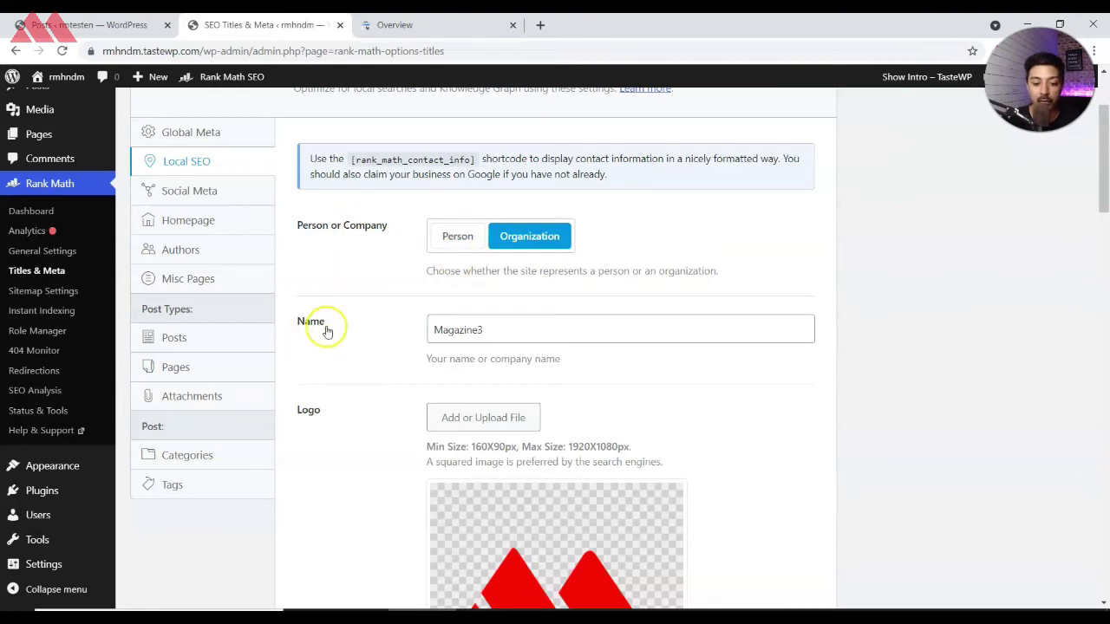
{"action": "left_click", "coordinate": [494, 332]}
{"action": "left_click", "coordinate": [341, 449]}
{"action": "scroll", "coordinate": [343, 455], "scroll_direction": "down", "scroll_amount": 5}
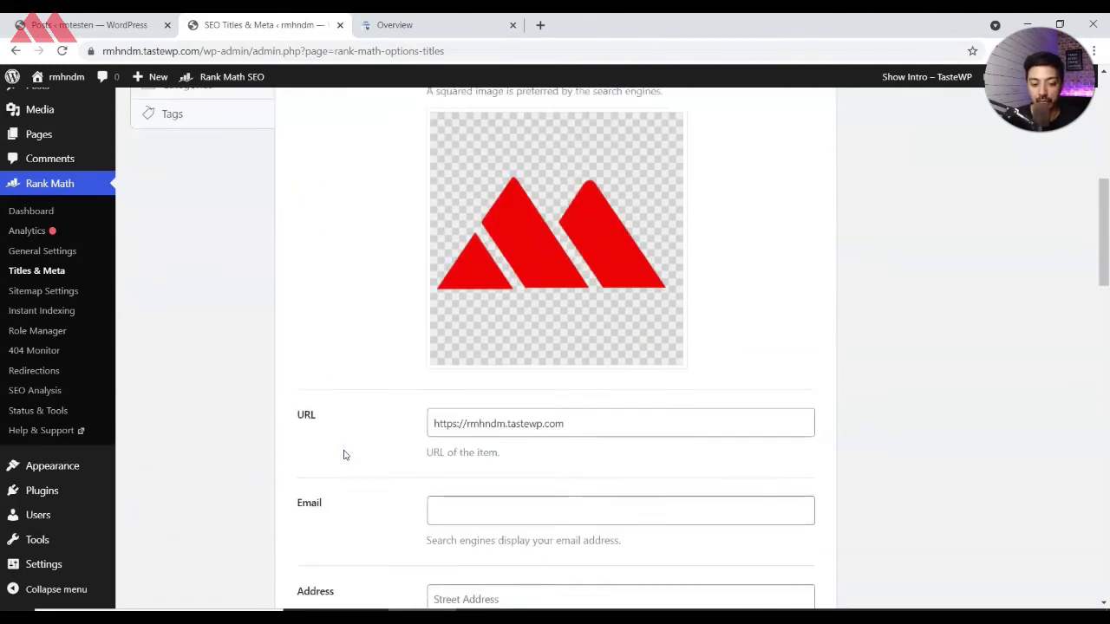
{"action": "scroll", "coordinate": [343, 455], "scroll_direction": "up", "scroll_amount": 2}
{"action": "mouse_move", "coordinate": [650, 309]}
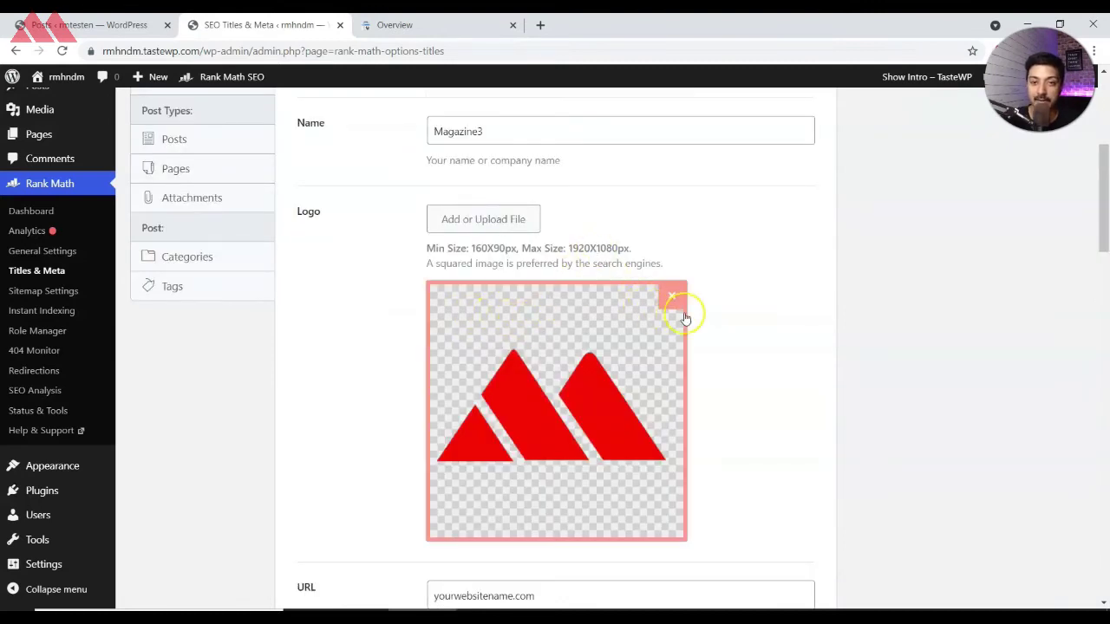
{"action": "scroll", "coordinate": [595, 339], "scroll_direction": "down", "scroll_amount": 3}
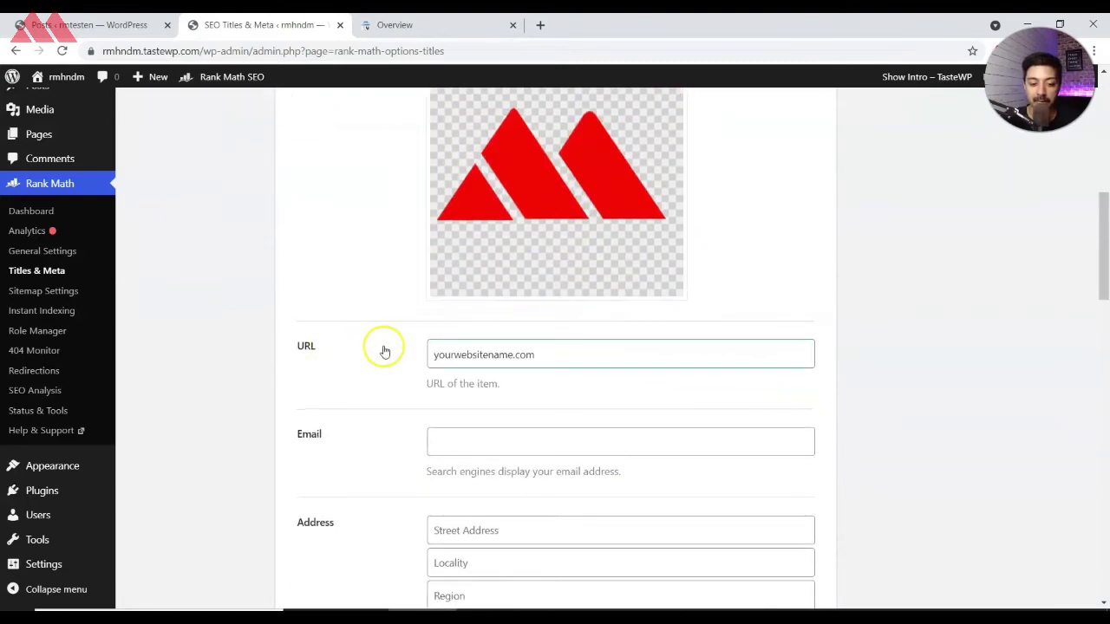
Step: Review the remaining Local SEO fields, from address and opening hours to Geo Coordinates, and save the settings
{"action": "scroll", "coordinate": [486, 359], "scroll_direction": "down", "scroll_amount": 2}
{"action": "scroll", "coordinate": [487, 359], "scroll_direction": "down", "scroll_amount": 4}
{"action": "scroll", "coordinate": [488, 360], "scroll_direction": "down", "scroll_amount": 2}
{"action": "scroll", "coordinate": [487, 364], "scroll_direction": "down", "scroll_amount": 1}
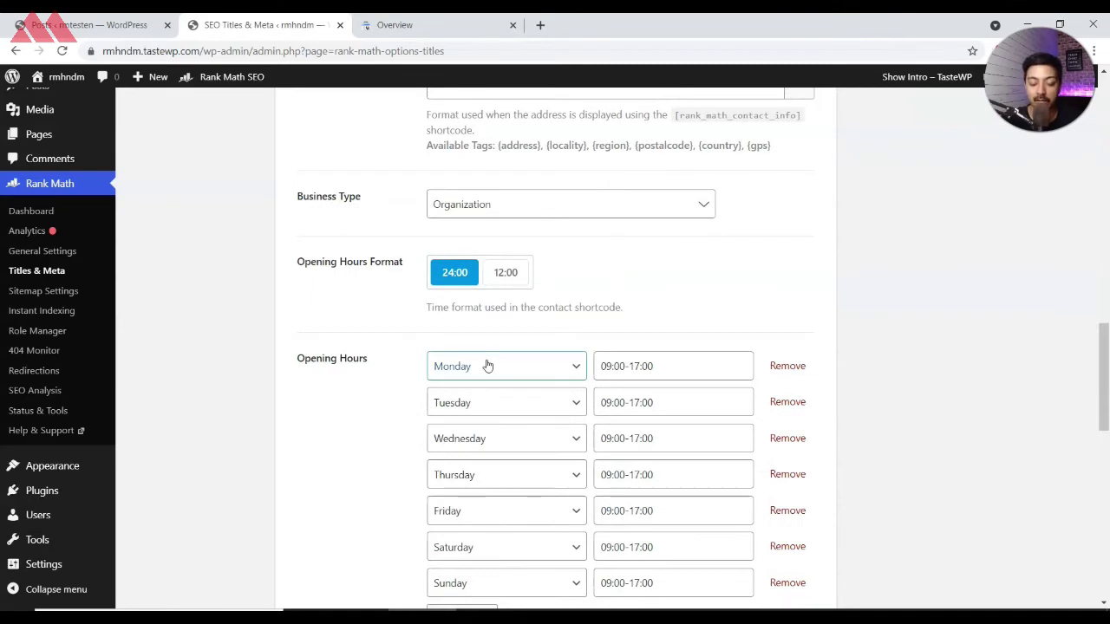
{"action": "scroll", "coordinate": [515, 390], "scroll_direction": "down", "scroll_amount": 2}
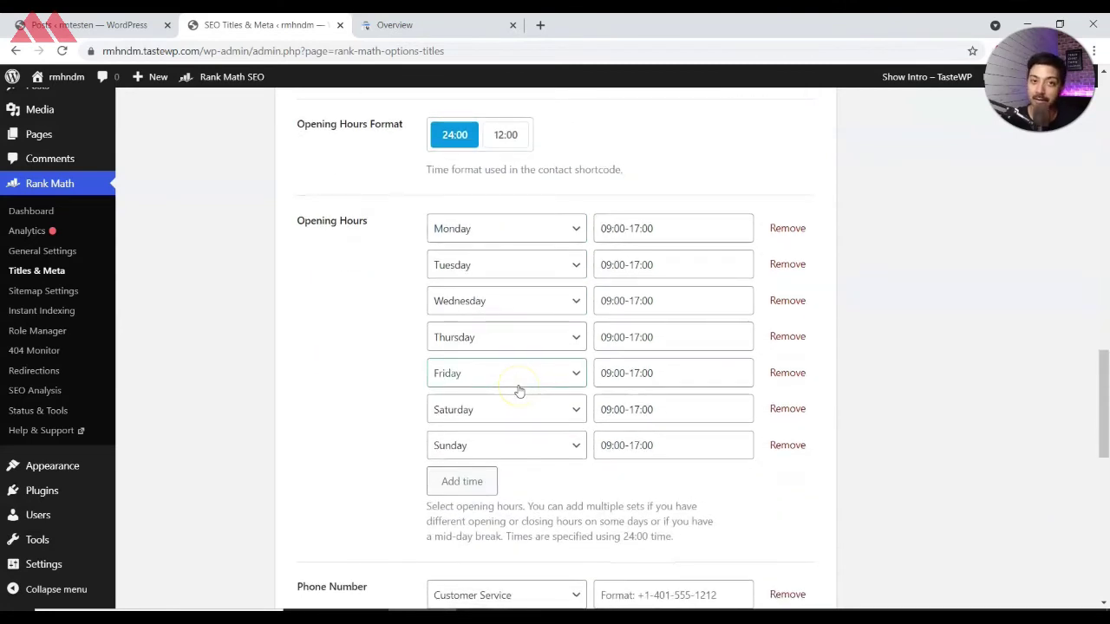
{"action": "scroll", "coordinate": [519, 390], "scroll_direction": "down", "scroll_amount": 2}
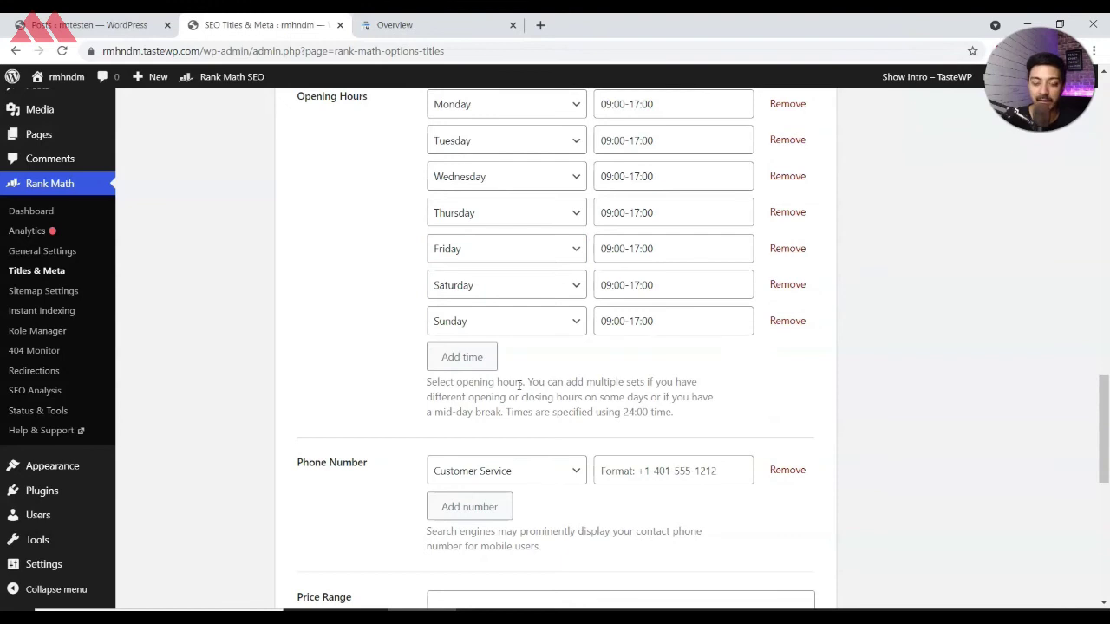
{"action": "scroll", "coordinate": [519, 386], "scroll_direction": "down", "scroll_amount": 3}
{"action": "scroll", "coordinate": [519, 390], "scroll_direction": "down", "scroll_amount": 5}
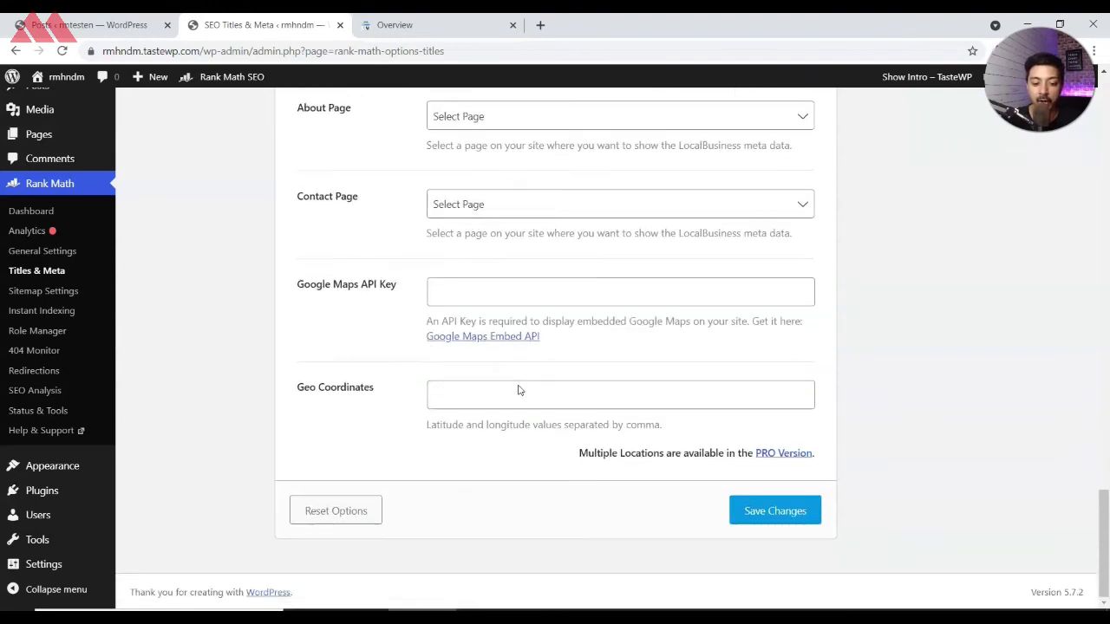
{"action": "left_click", "coordinate": [736, 505]}
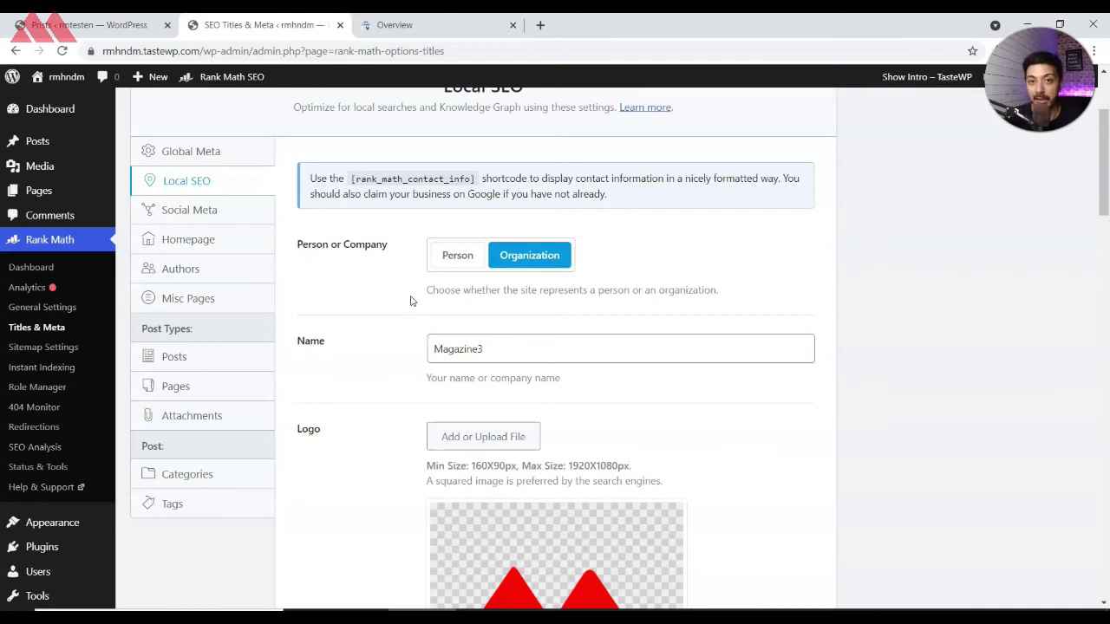
Step: Open the Social Meta settings and examine the Facebook page, authorship, admin, app and secret fields and the Twitter username field
{"action": "left_click", "coordinate": [205, 210]}
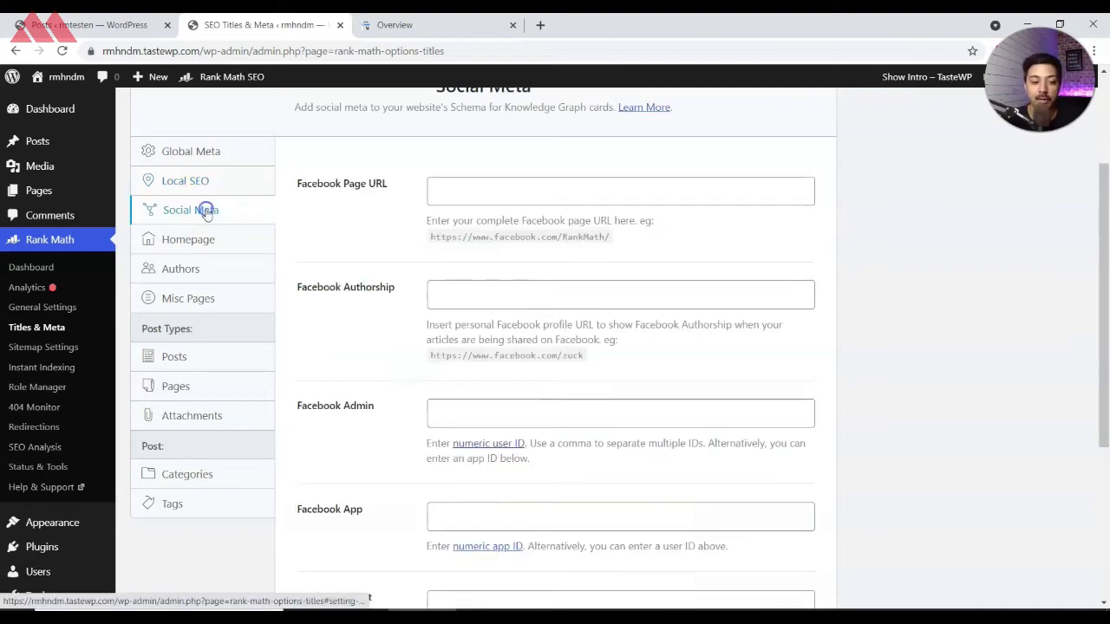
{"action": "scroll", "coordinate": [347, 227], "scroll_direction": "up", "scroll_amount": 1}
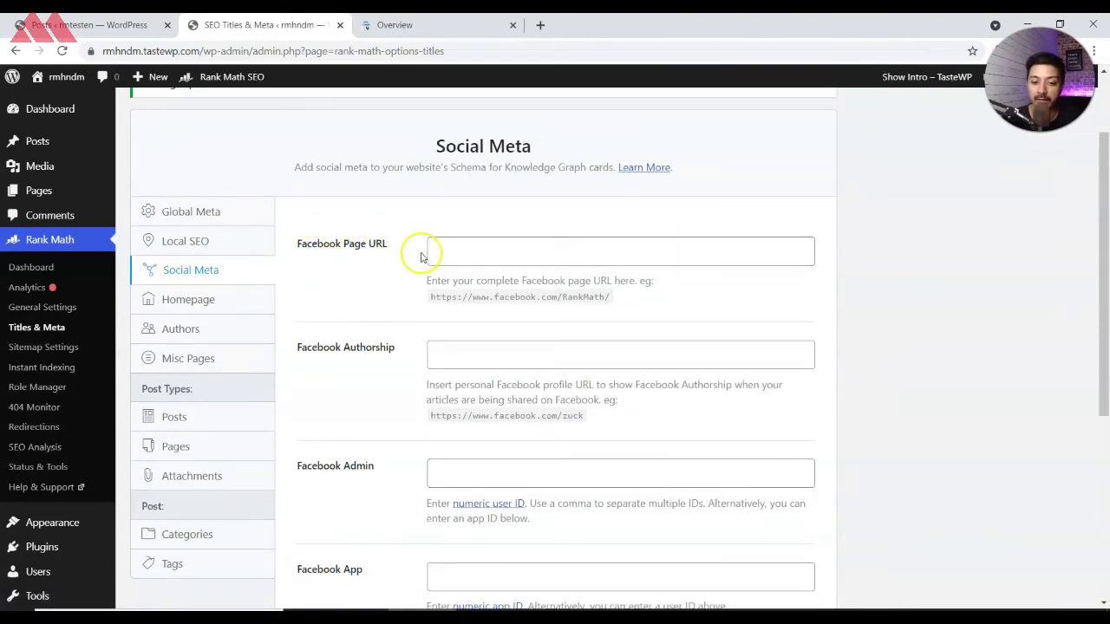
{"action": "scroll", "coordinate": [434, 230], "scroll_direction": "down", "scroll_amount": 2}
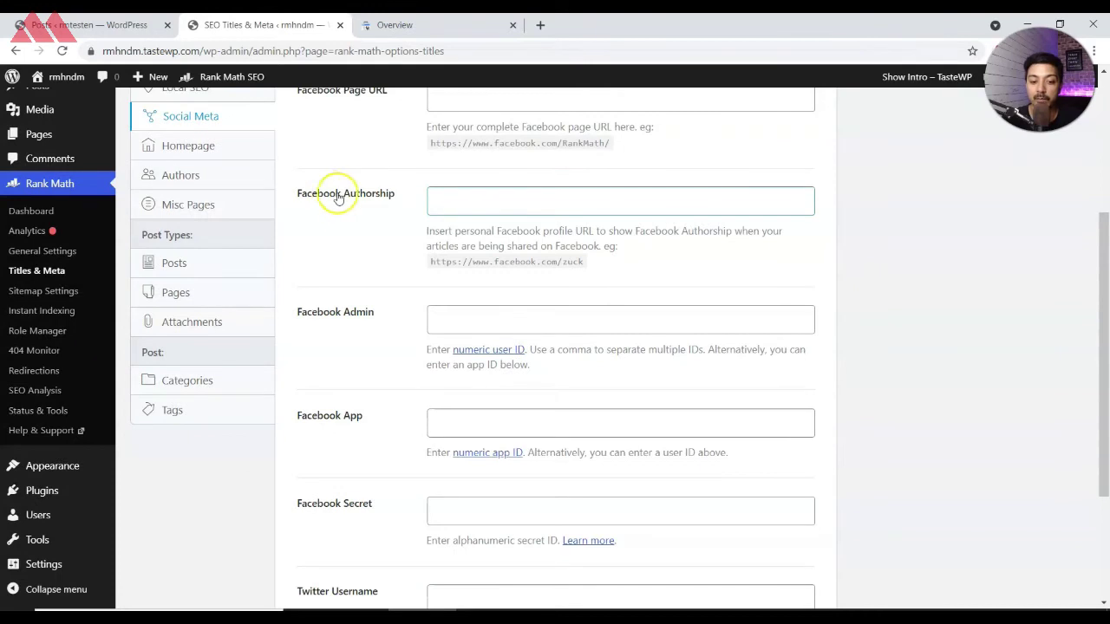
{"action": "left_click", "coordinate": [459, 198]}
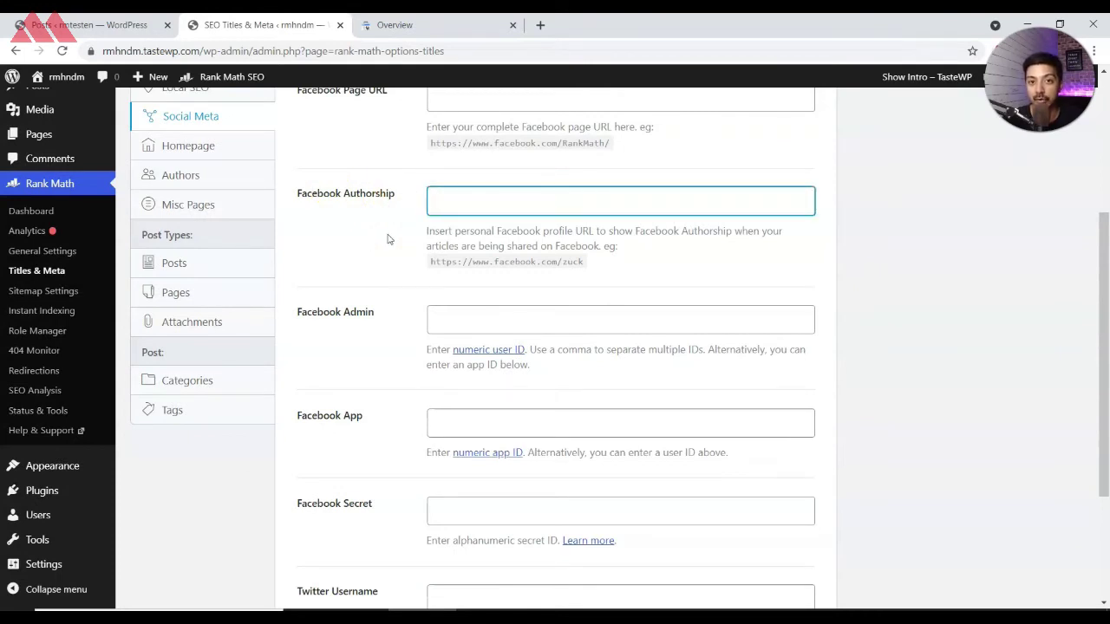
{"action": "scroll", "coordinate": [388, 238], "scroll_direction": "down", "scroll_amount": 1}
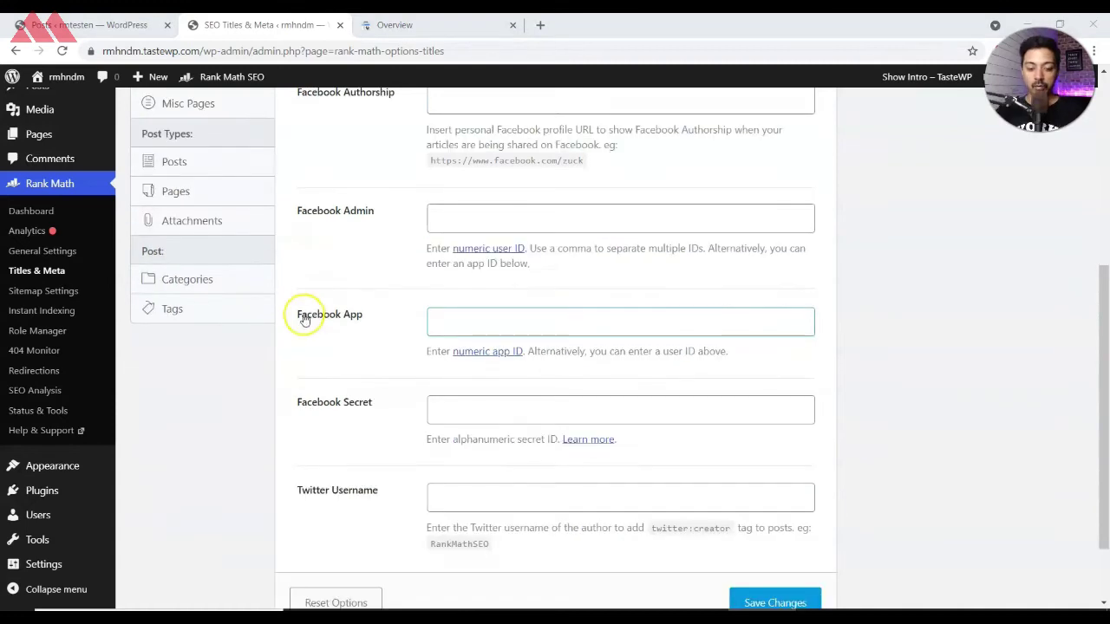
{"action": "left_click", "coordinate": [464, 322]}
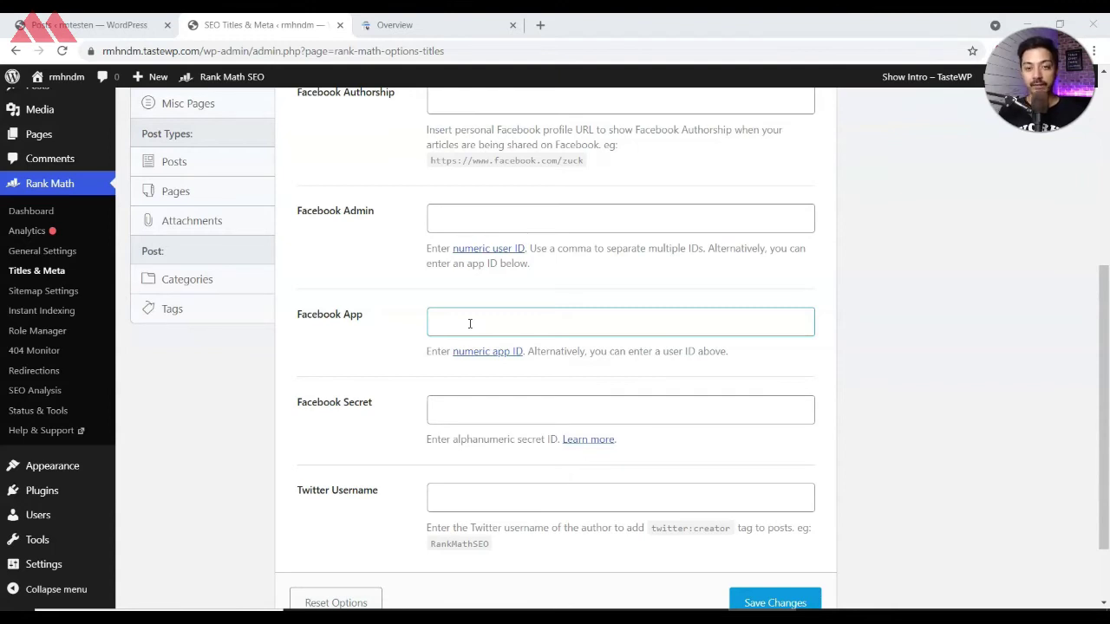
{"action": "left_click", "coordinate": [448, 404]}
{"action": "left_click", "coordinate": [392, 439]}
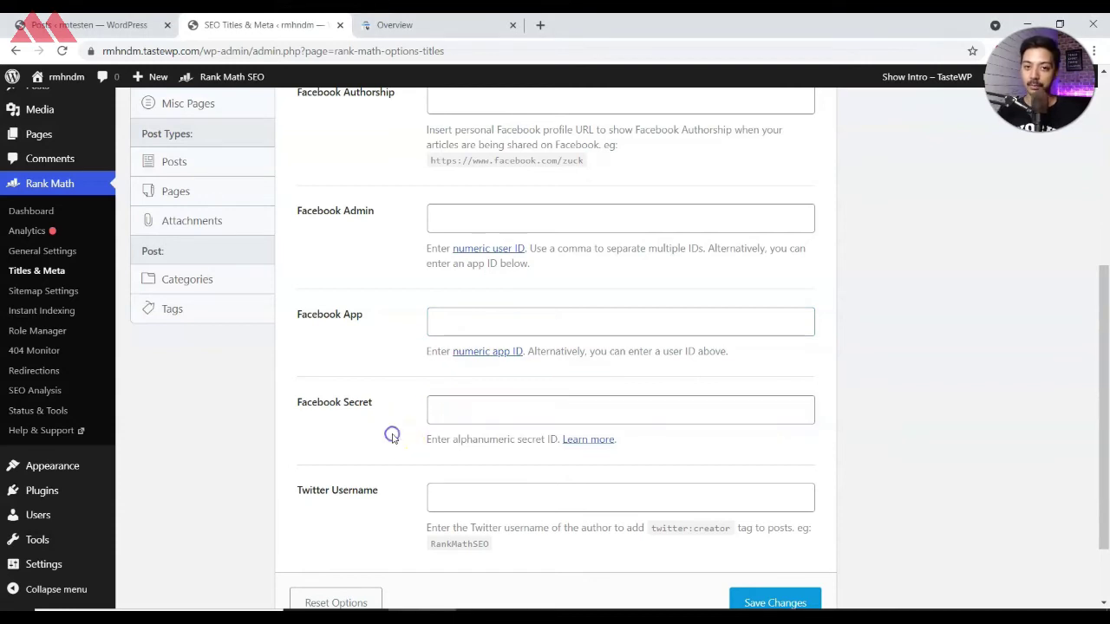
{"action": "scroll", "coordinate": [392, 438], "scroll_direction": "down", "scroll_amount": 2}
{"action": "left_click", "coordinate": [318, 403]}
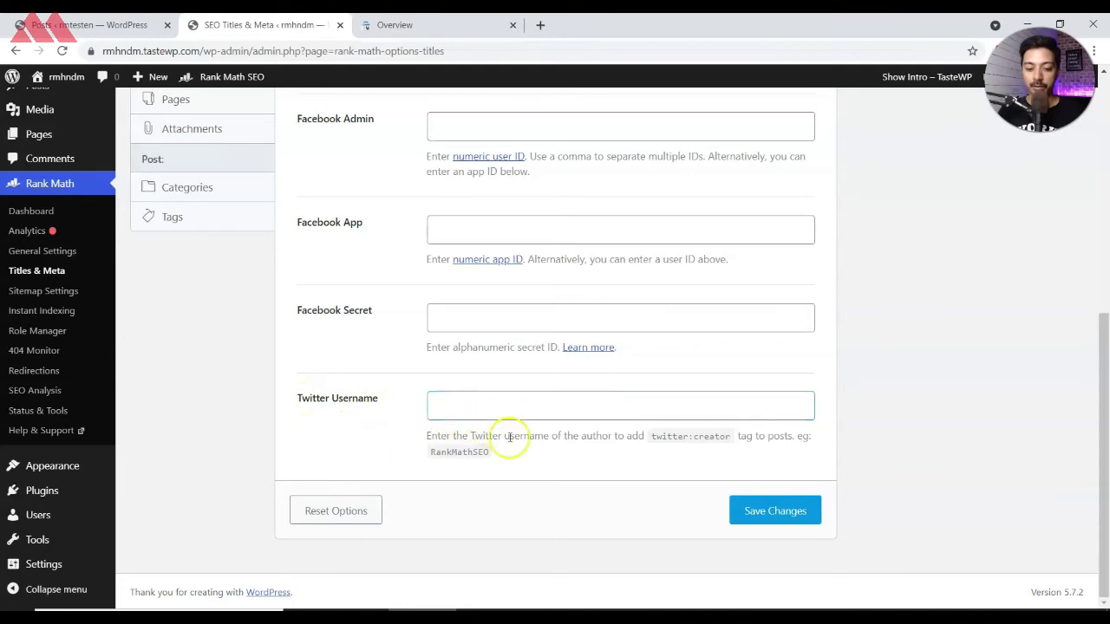
Step: Open the Homepage settings and examine the Homepage Title variables and the Homepage Meta Description field
{"action": "scroll", "coordinate": [528, 466], "scroll_direction": "up", "scroll_amount": 10}
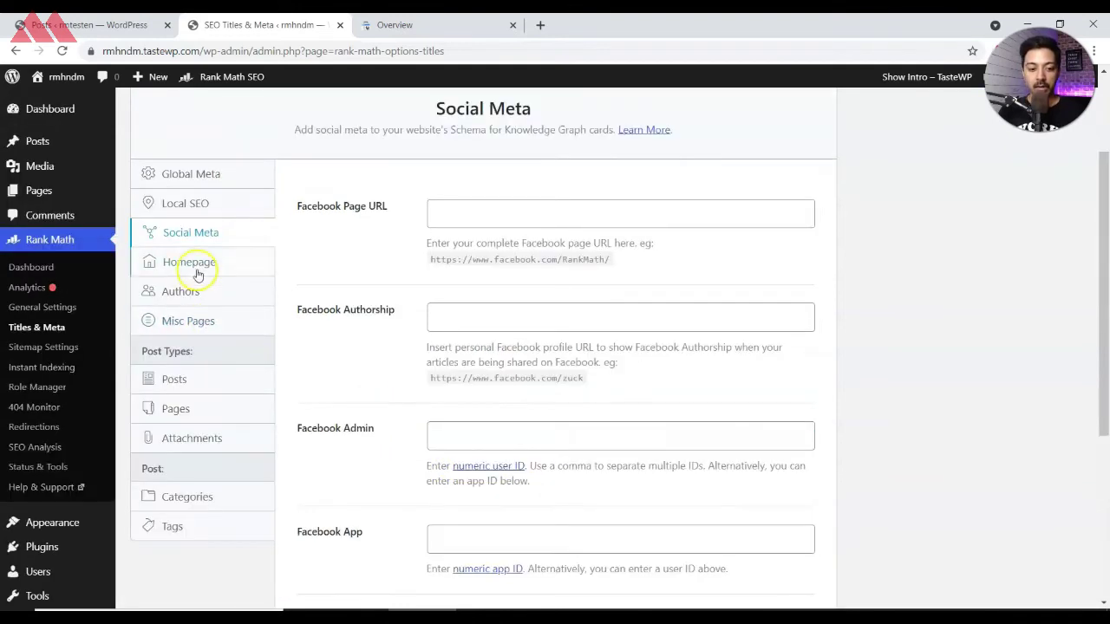
{"action": "left_click", "coordinate": [195, 271]}
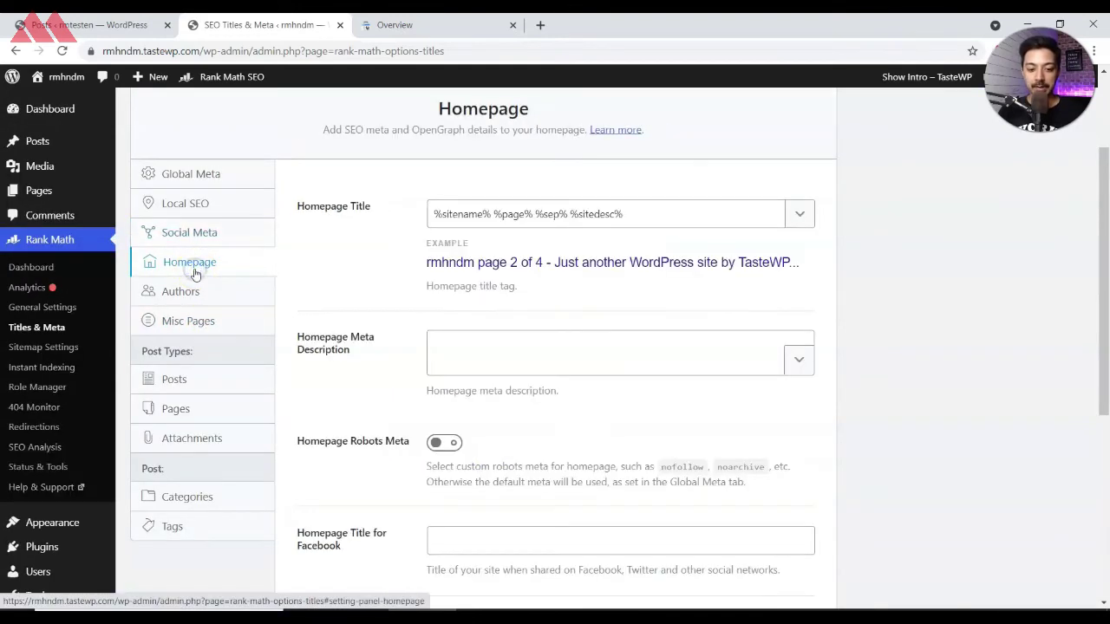
{"action": "scroll", "coordinate": [310, 243], "scroll_direction": "up", "scroll_amount": 1}
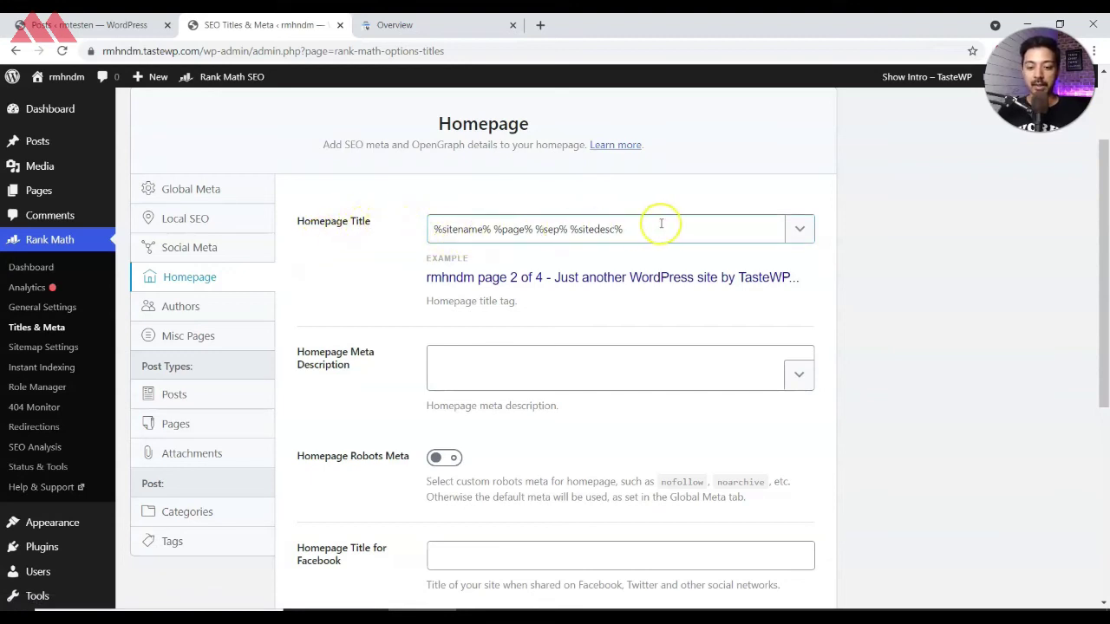
{"action": "left_click", "coordinate": [802, 230]}
{"action": "left_click", "coordinate": [638, 235]}
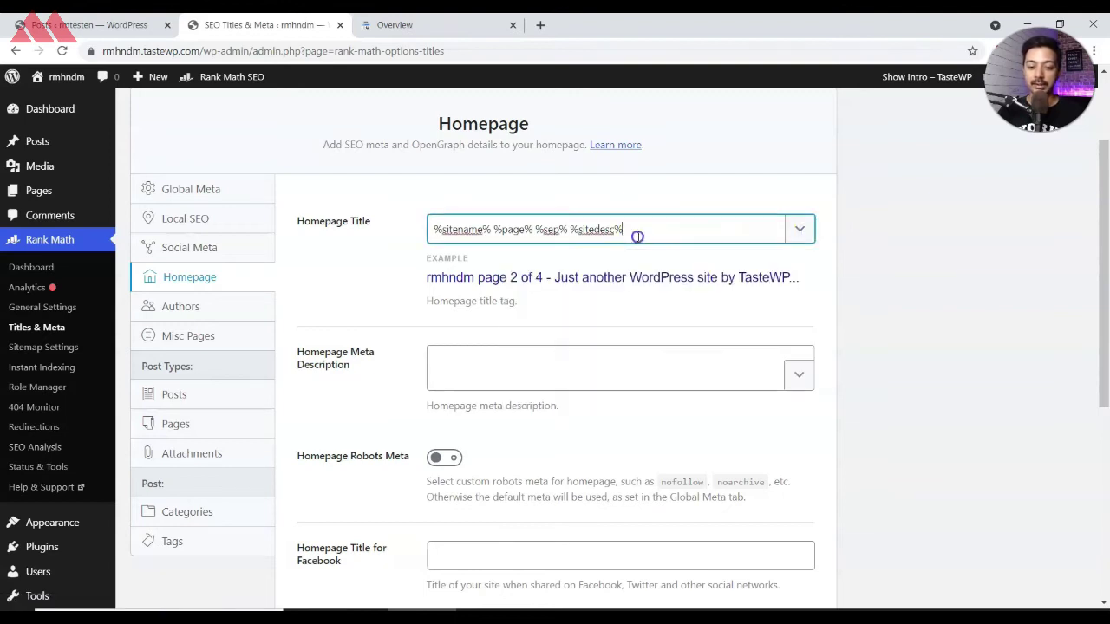
{"action": "triple_click", "coordinate": [639, 234]}
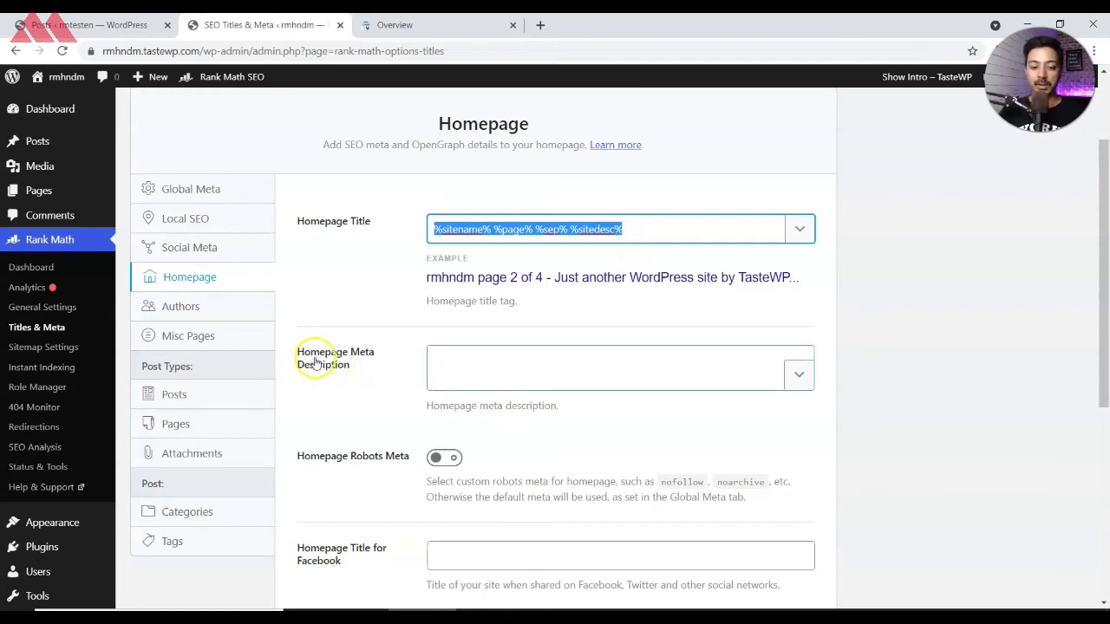
{"action": "left_click", "coordinate": [526, 357]}
{"action": "left_click", "coordinate": [575, 360]}
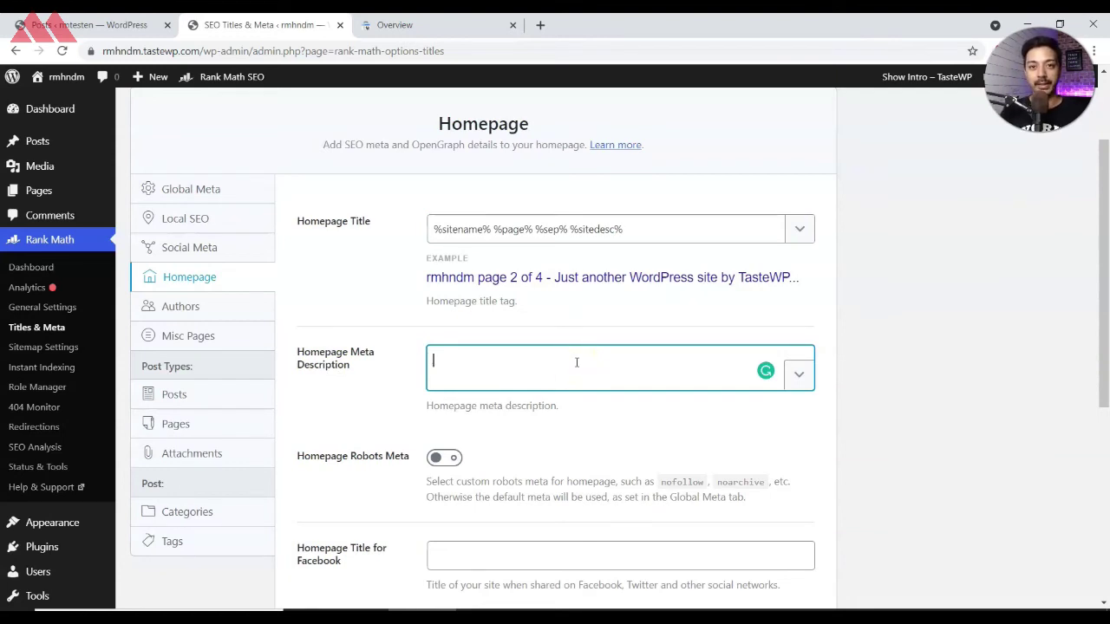
Step: Turn on custom Homepage Robots Meta to show the homepage's own robots options
{"action": "scroll", "coordinate": [576, 362], "scroll_direction": "down", "scroll_amount": 2}
{"action": "left_click", "coordinate": [455, 287]}
{"action": "left_click", "coordinate": [455, 287]}
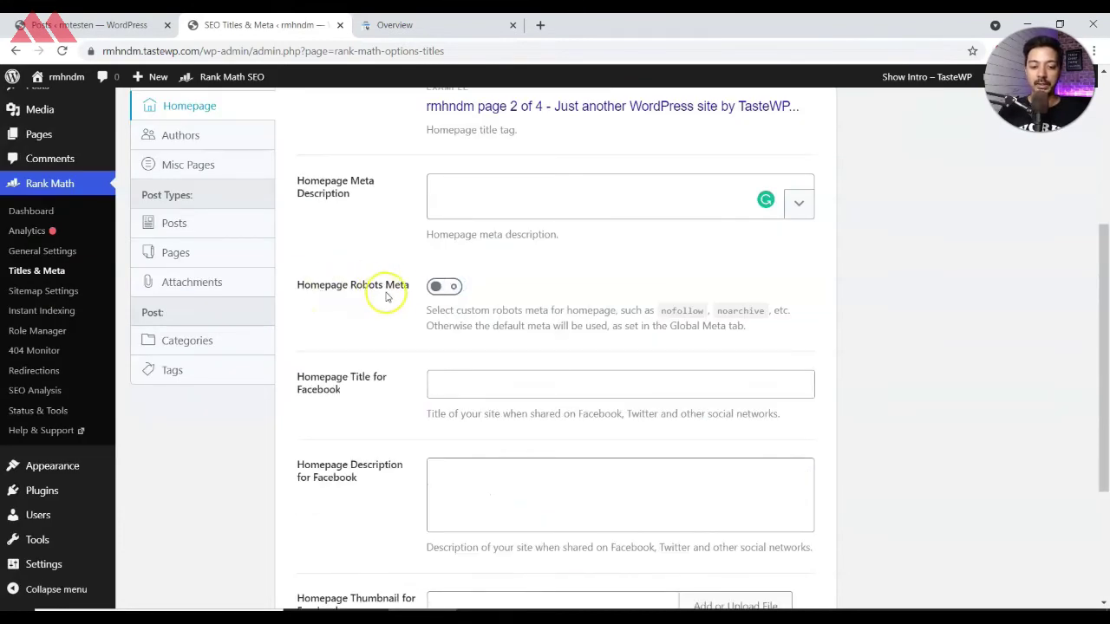
{"action": "left_click", "coordinate": [438, 286]}
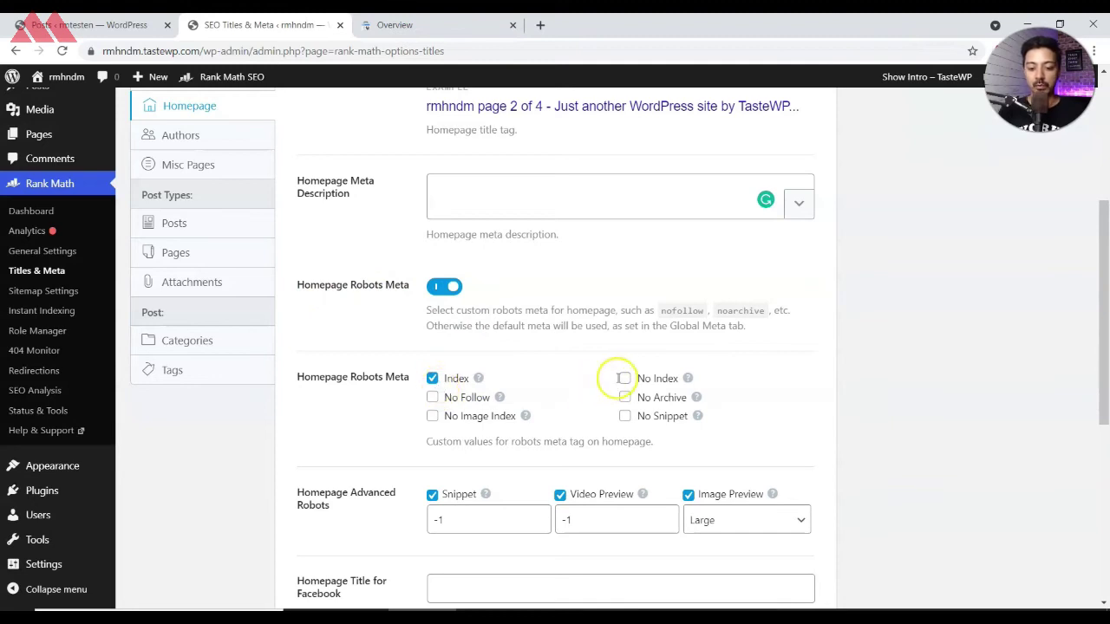
Step: Check the Homepage Robots Meta and Advanced Robots options, and turn custom Homepage Robots Meta off
{"action": "scroll", "coordinate": [422, 379], "scroll_direction": "down", "scroll_amount": 2}
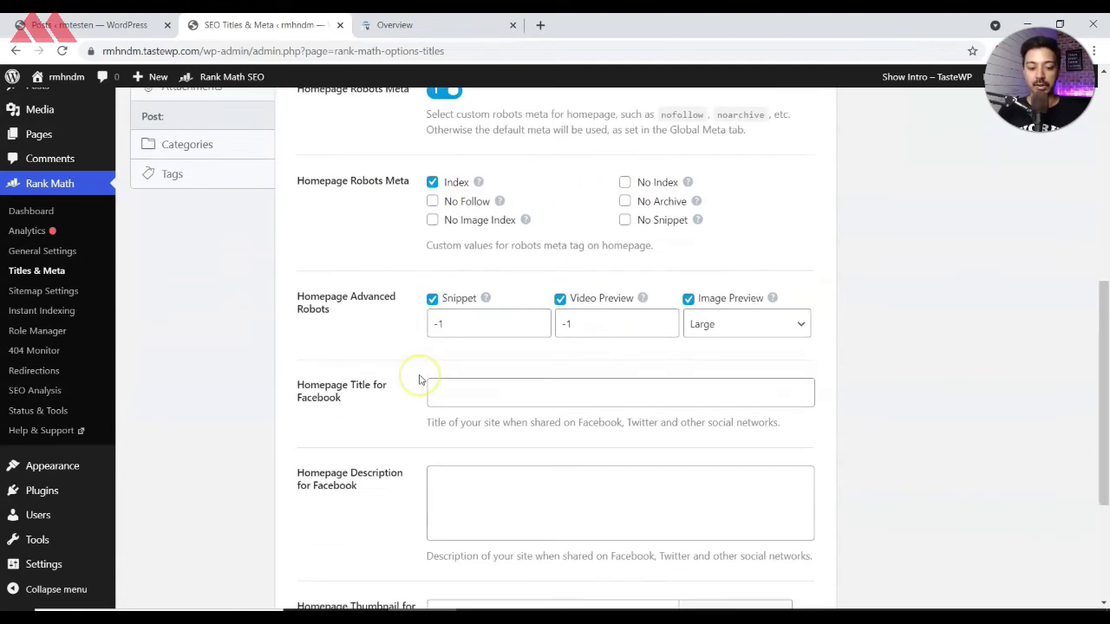
{"action": "scroll", "coordinate": [419, 379], "scroll_direction": "up", "scroll_amount": 2}
{"action": "left_click", "coordinate": [444, 232]}
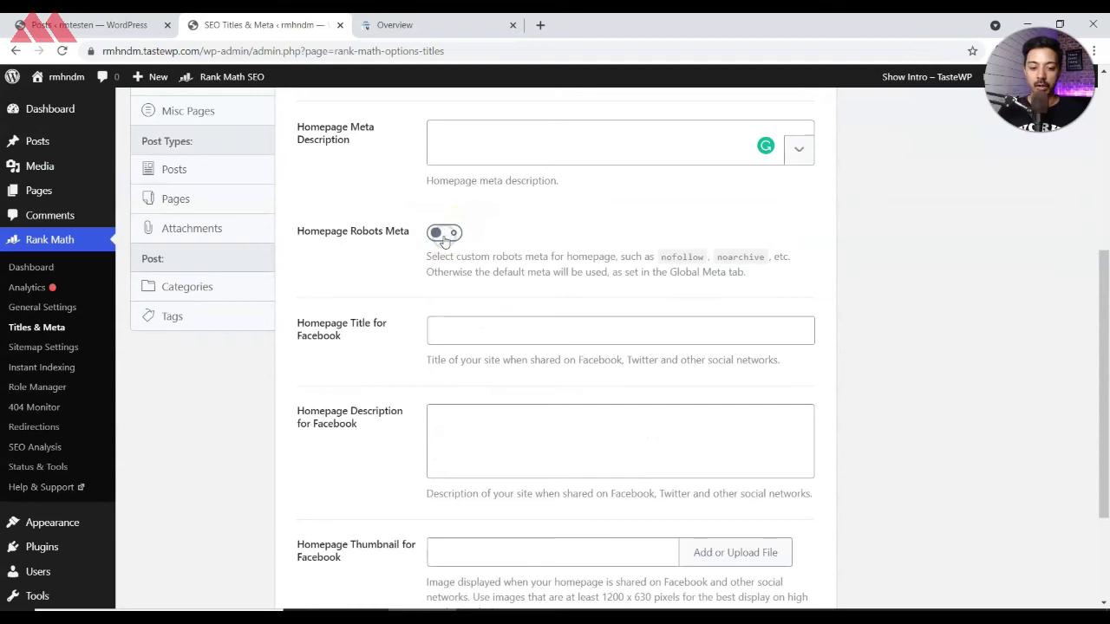
Step: Examine the Homepage Title, Description and Thumbnail for Facebook fields, including the recommended image size
{"action": "scroll", "coordinate": [359, 357], "scroll_direction": "down", "scroll_amount": 1}
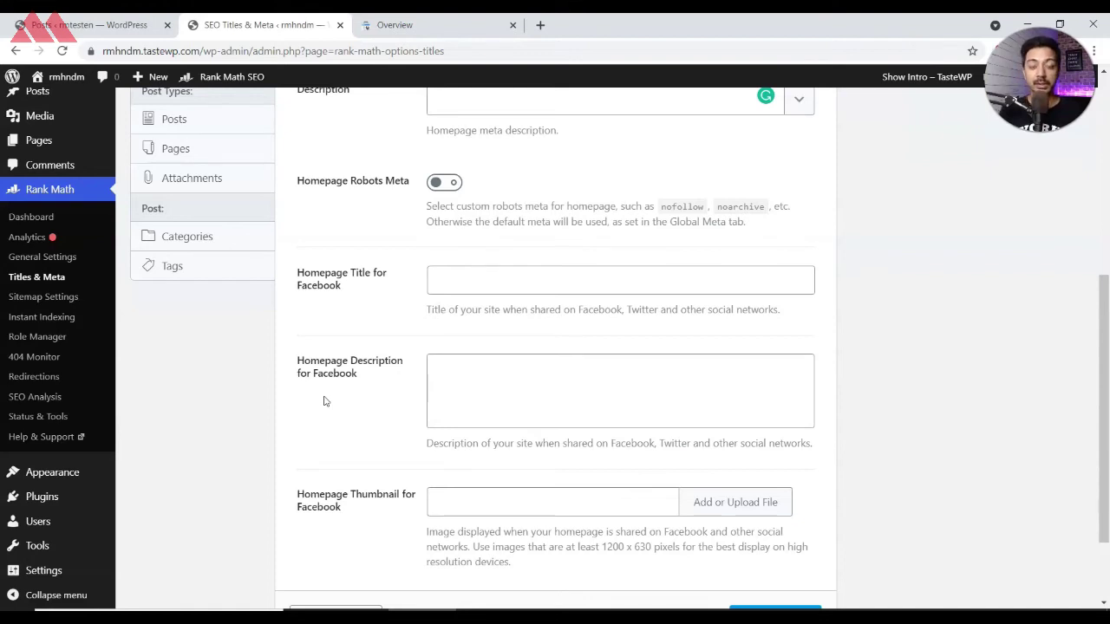
{"action": "left_click", "coordinate": [504, 274]}
{"action": "scroll", "coordinate": [506, 271], "scroll_direction": "down", "scroll_amount": 2}
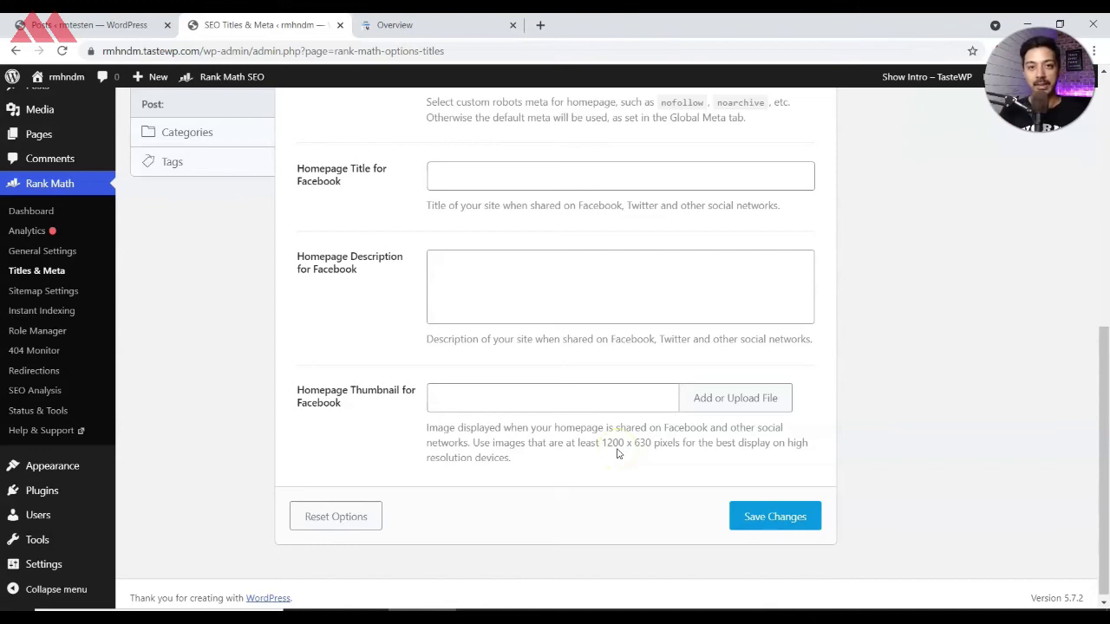
{"action": "left_click", "coordinate": [473, 369]}
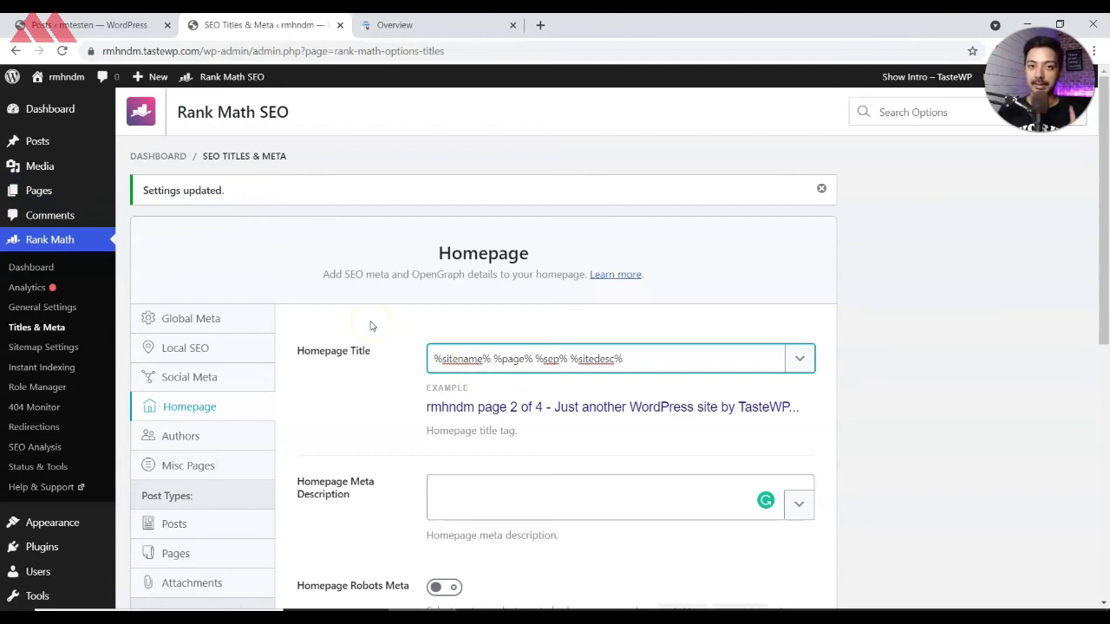
{"action": "mouse_move", "coordinate": [62, 198]}
{"action": "left_click", "coordinate": [139, 212]}
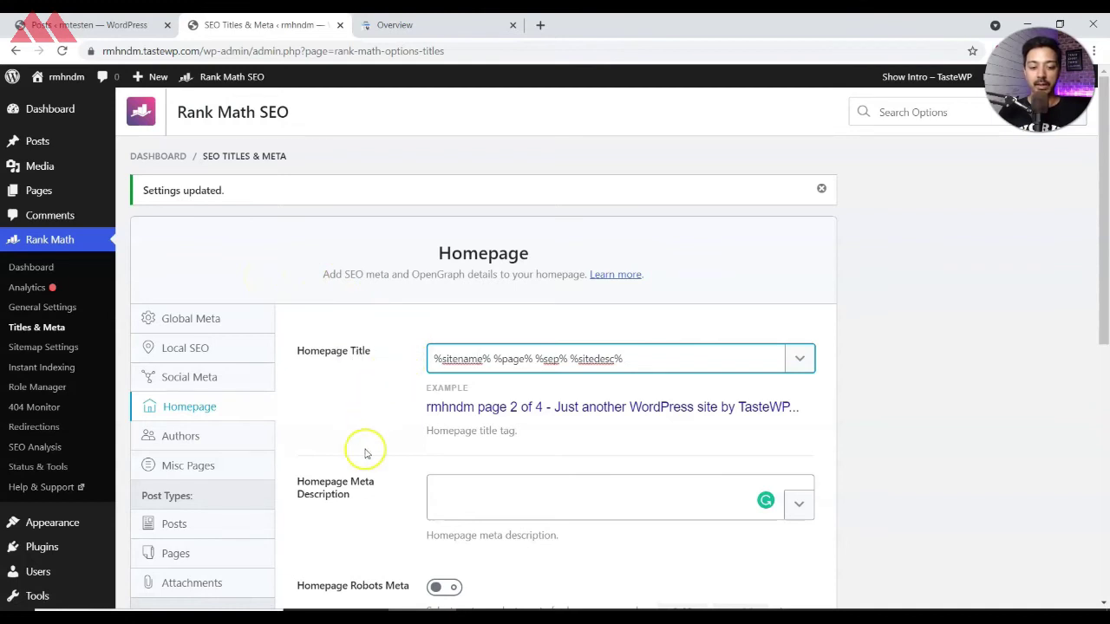
{"action": "scroll", "coordinate": [352, 495], "scroll_direction": "down", "scroll_amount": 2}
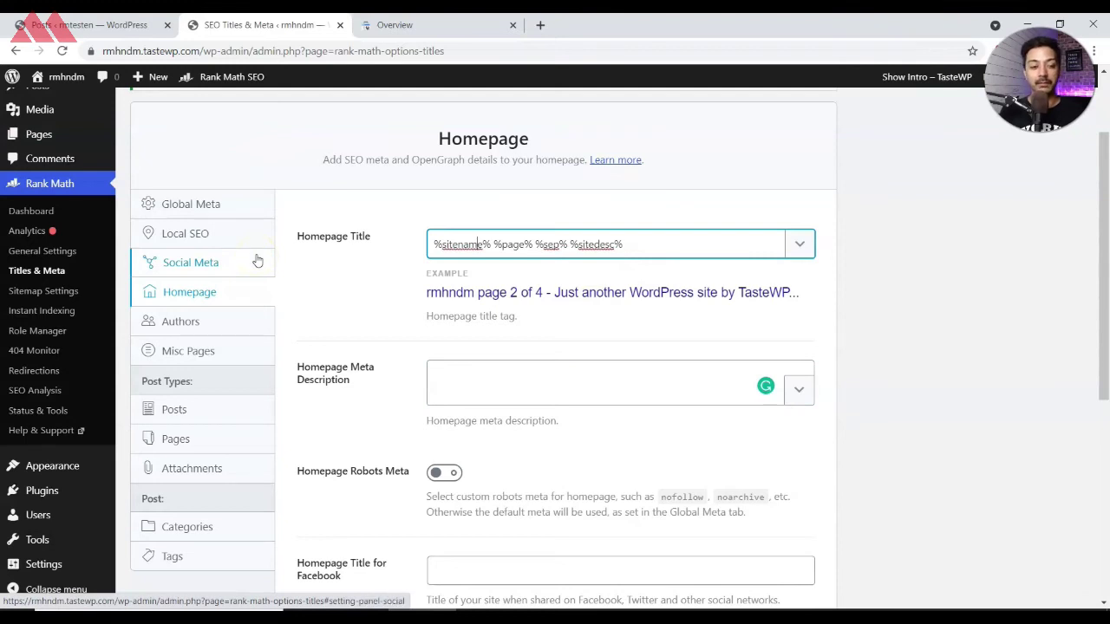
{"action": "key", "text": "Return"}
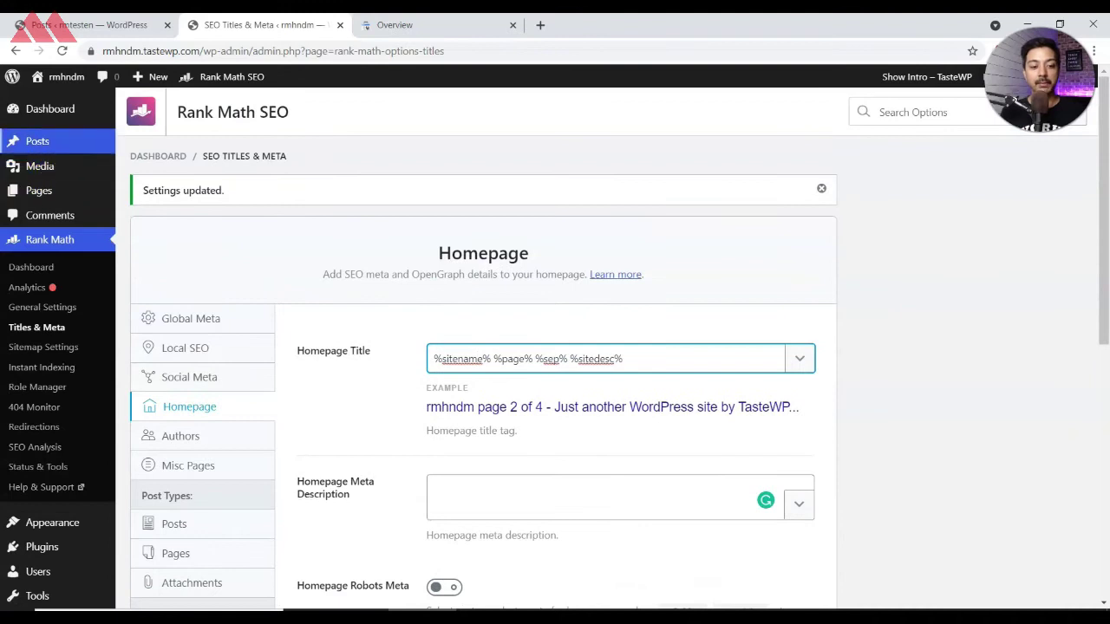
{"action": "mouse_move", "coordinate": [11, 146]}
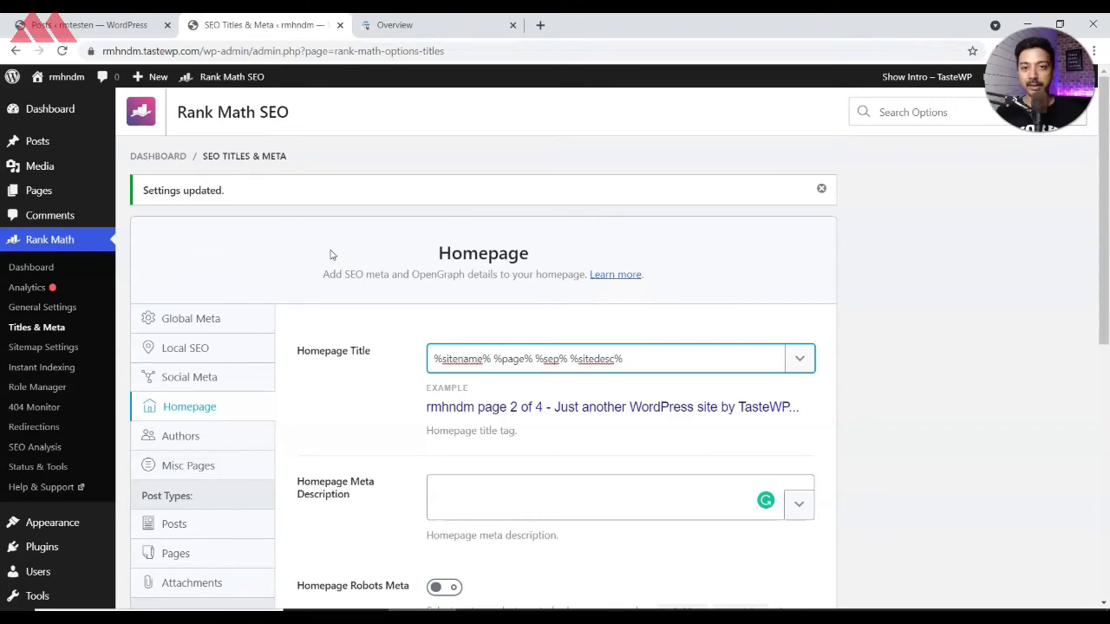
Step: Open the Authors settings and set Author Archives to Disabled
{"action": "scroll", "coordinate": [277, 235], "scroll_direction": "down", "scroll_amount": 2}
{"action": "left_click", "coordinate": [181, 254]}
{"action": "left_click", "coordinate": [439, 305]}
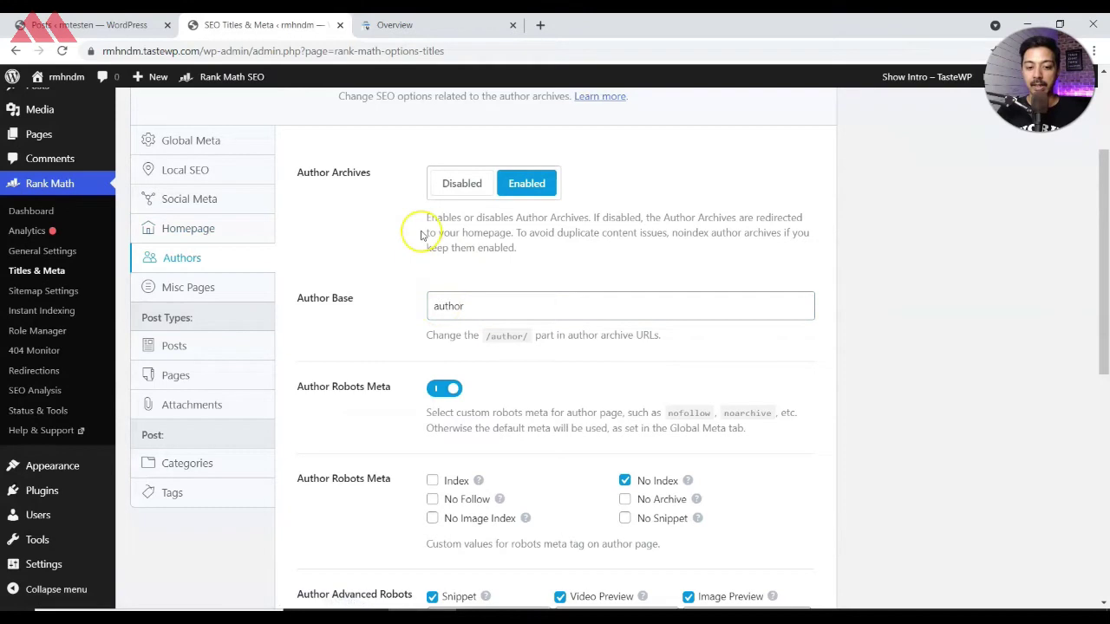
{"action": "scroll", "coordinate": [421, 232], "scroll_direction": "up", "scroll_amount": 1}
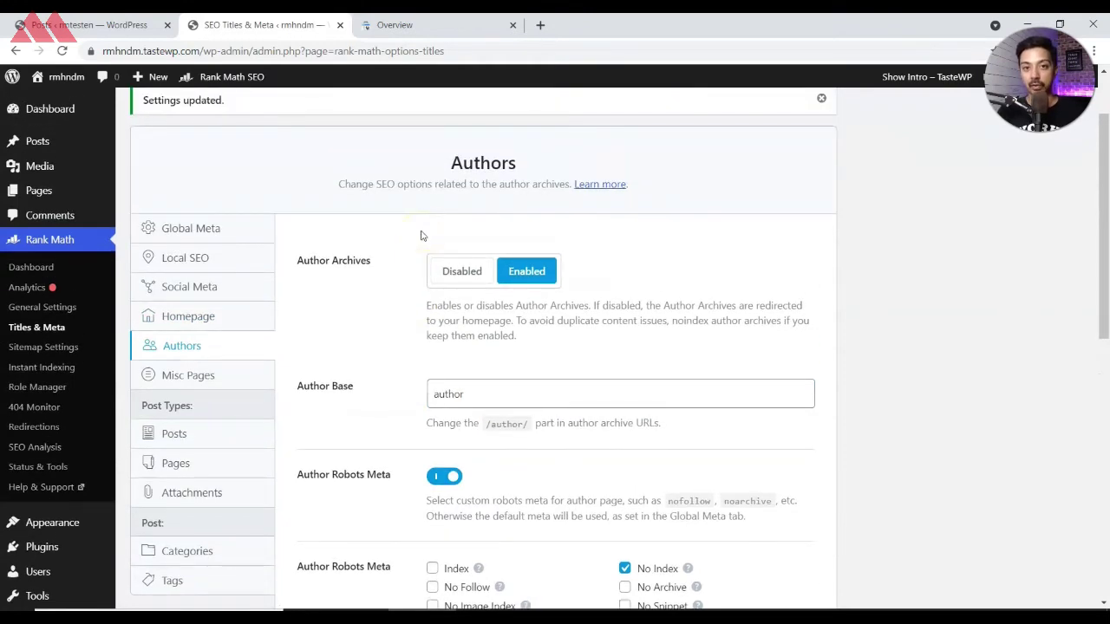
{"action": "left_click", "coordinate": [547, 271]}
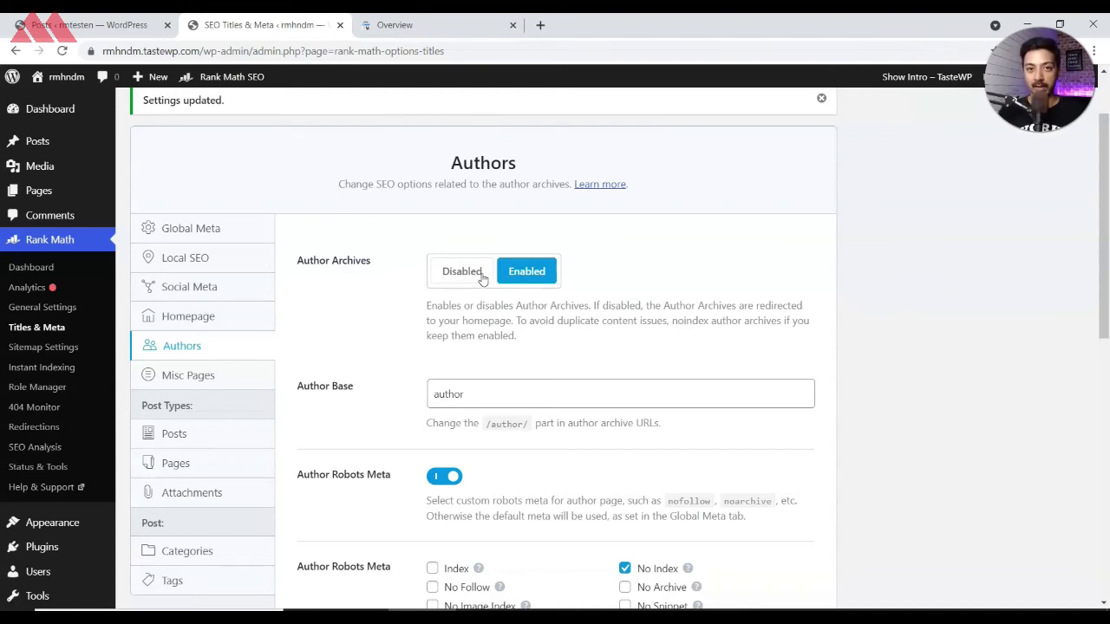
{"action": "left_click", "coordinate": [483, 276]}
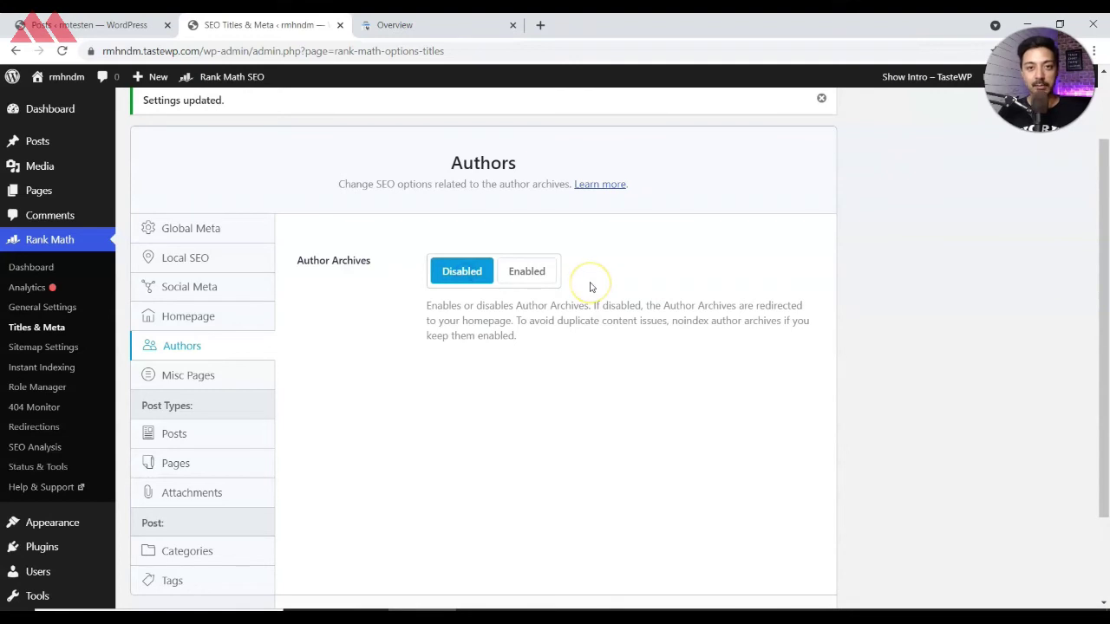
Step: Open the Misc Pages settings and select Disabled for Date Archives
{"action": "left_click", "coordinate": [211, 375]}
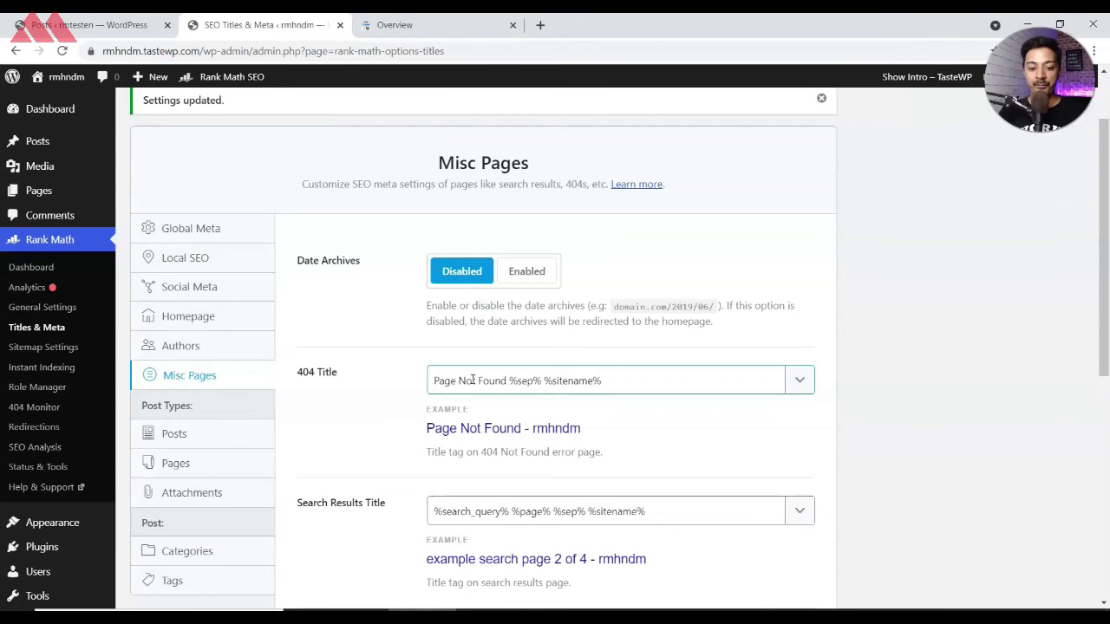
{"action": "left_click", "coordinate": [479, 286]}
{"action": "left_click", "coordinate": [458, 283]}
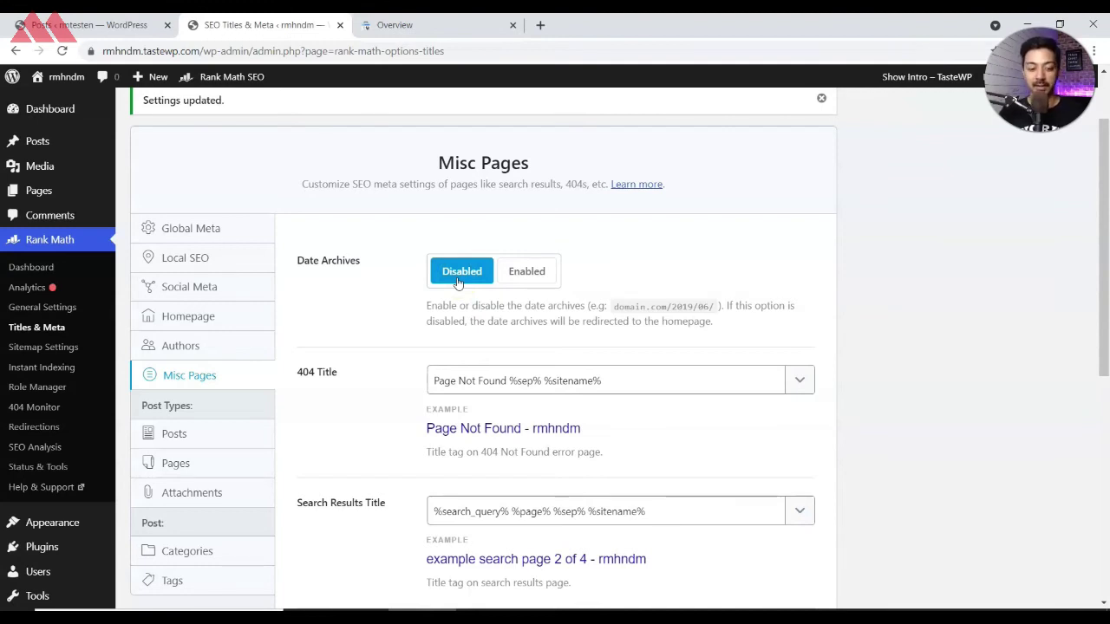
Step: Review the 404 Title, Search Results Title and noindex options for miscellaneous pages, and save the settings
{"action": "scroll", "coordinate": [451, 277], "scroll_direction": "down", "scroll_amount": 3}
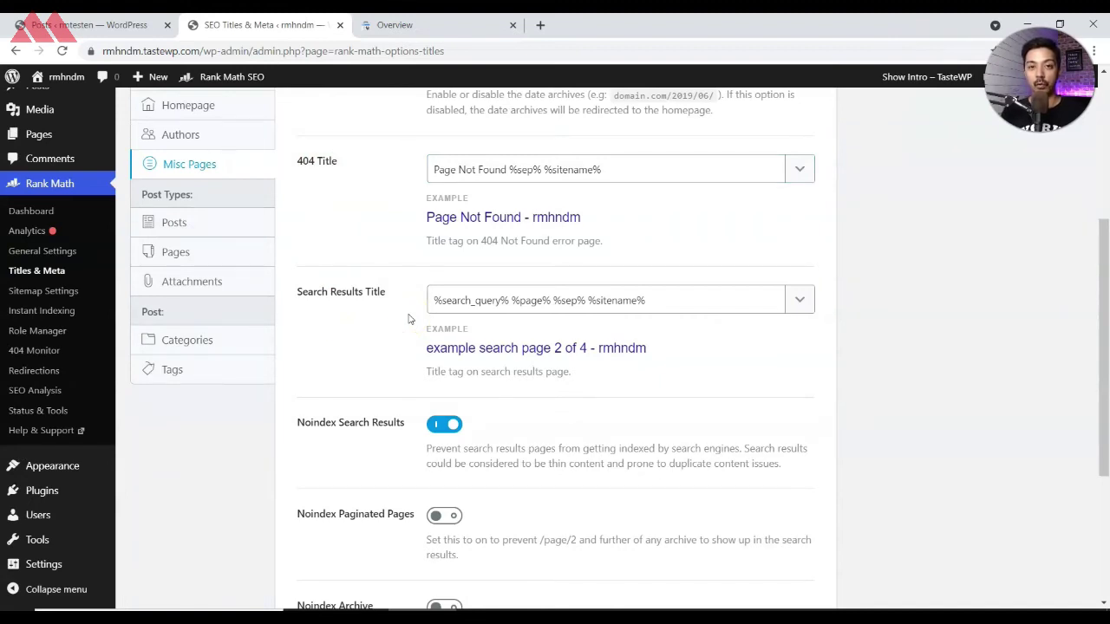
{"action": "left_click", "coordinate": [471, 170]}
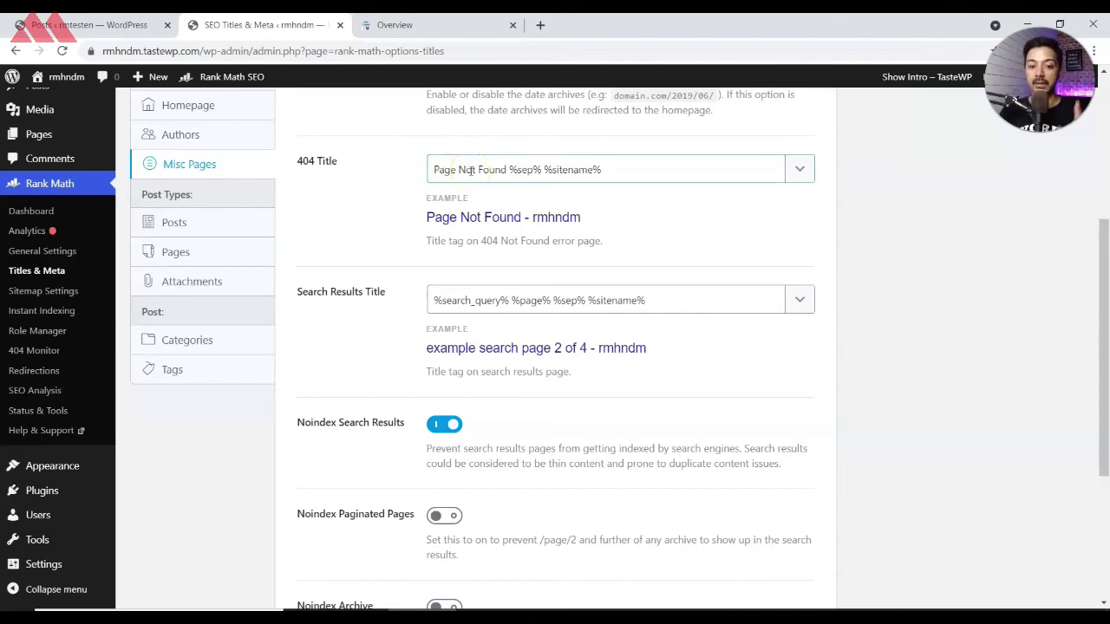
{"action": "left_click", "coordinate": [416, 189]}
{"action": "left_click", "coordinate": [355, 292]}
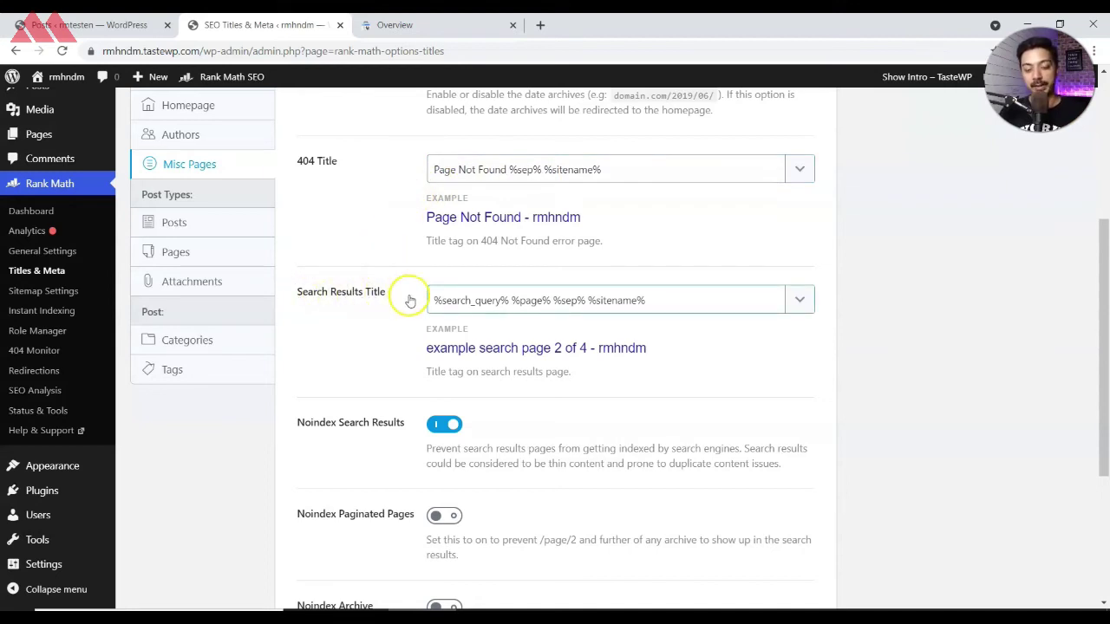
{"action": "scroll", "coordinate": [503, 314], "scroll_direction": "down", "scroll_amount": 4}
{"action": "scroll", "coordinate": [602, 509], "scroll_direction": "up", "scroll_amount": 5}
{"action": "scroll", "coordinate": [605, 510], "scroll_direction": "down", "scroll_amount": 2}
{"action": "scroll", "coordinate": [605, 510], "scroll_direction": "down", "scroll_amount": 3}
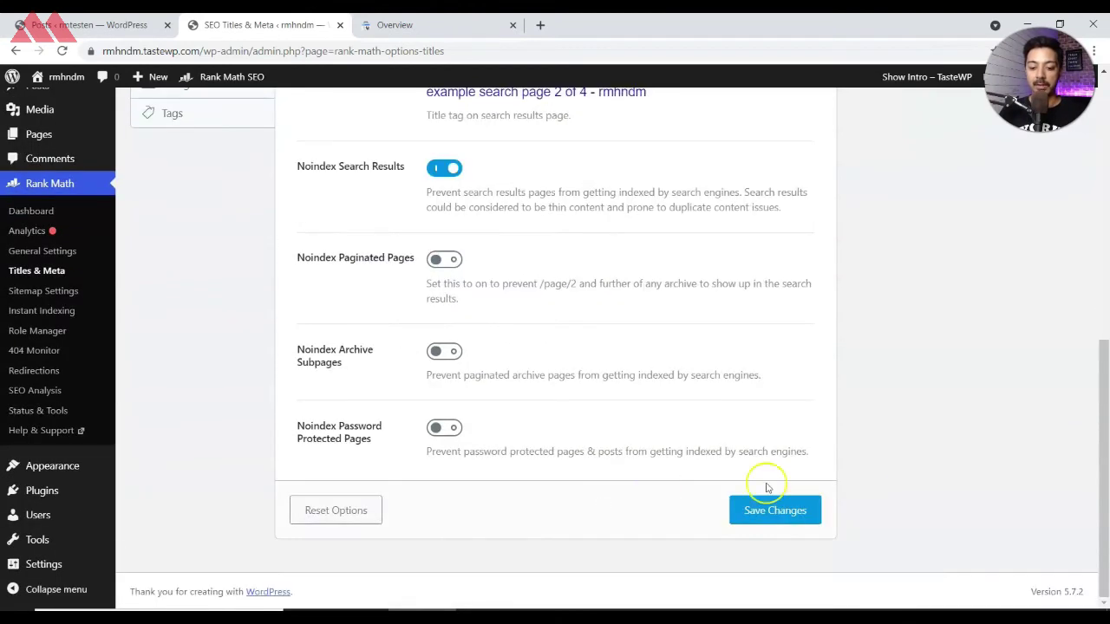
{"action": "left_click", "coordinate": [819, 508]}
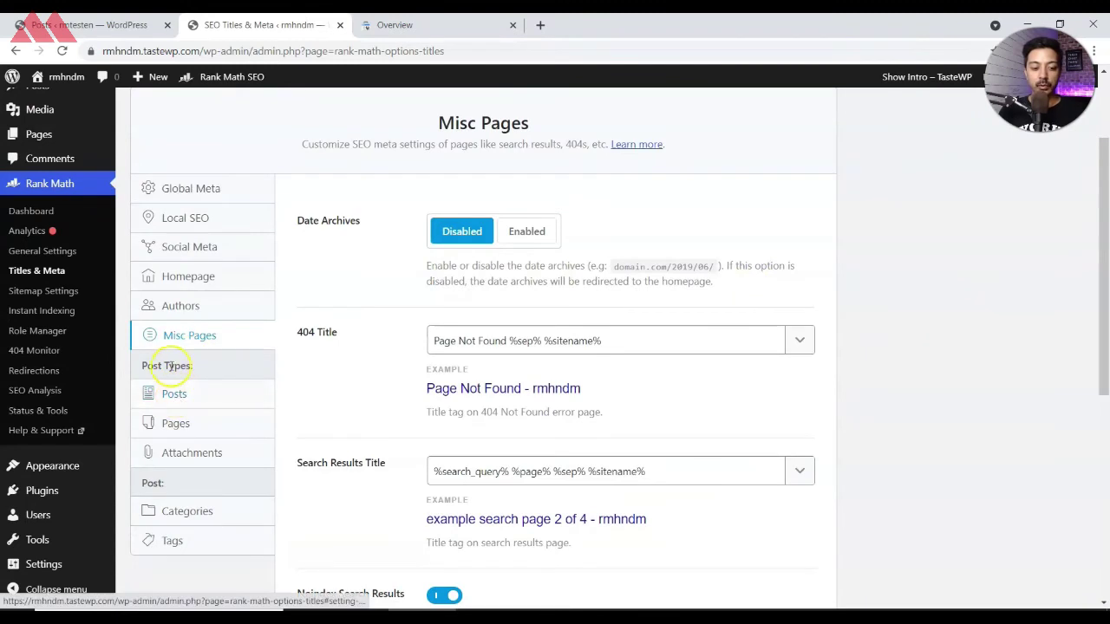
Step: Open the Posts settings and examine the Single Post Title, Single Post Description and Schema Type fields
{"action": "left_click", "coordinate": [176, 396]}
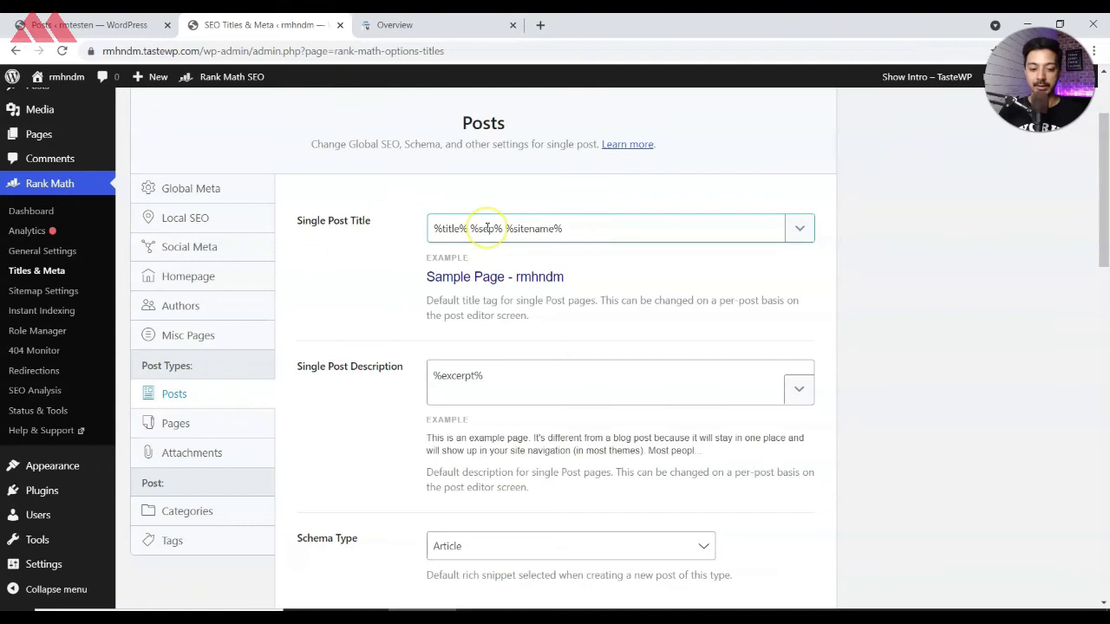
{"action": "scroll", "coordinate": [483, 228], "scroll_direction": "down", "scroll_amount": 2}
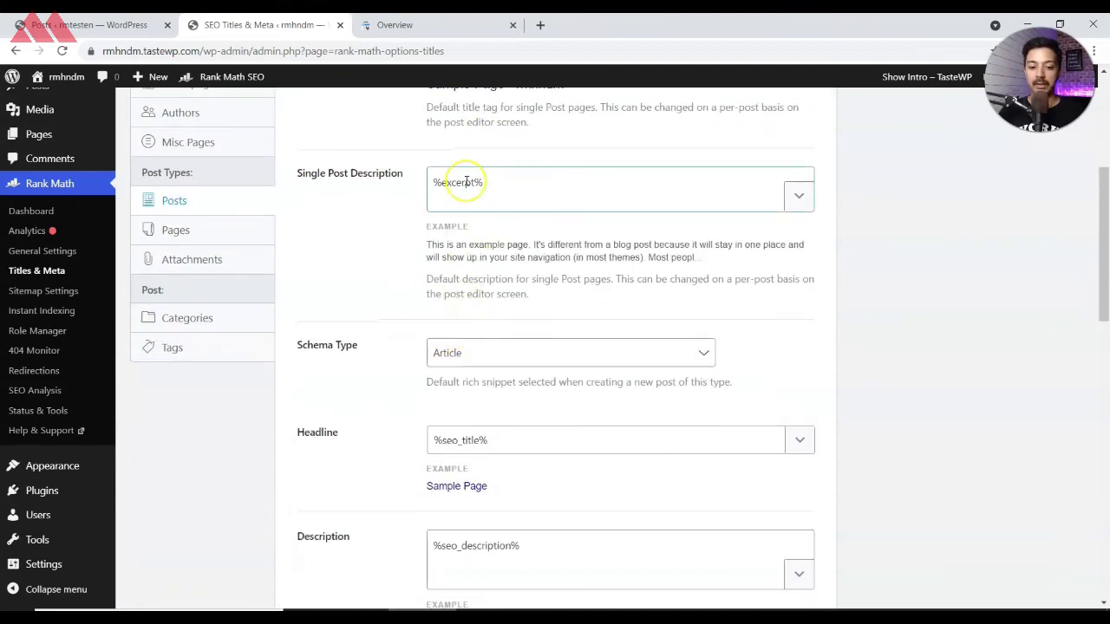
{"action": "scroll", "coordinate": [463, 179], "scroll_direction": "up", "scroll_amount": 3}
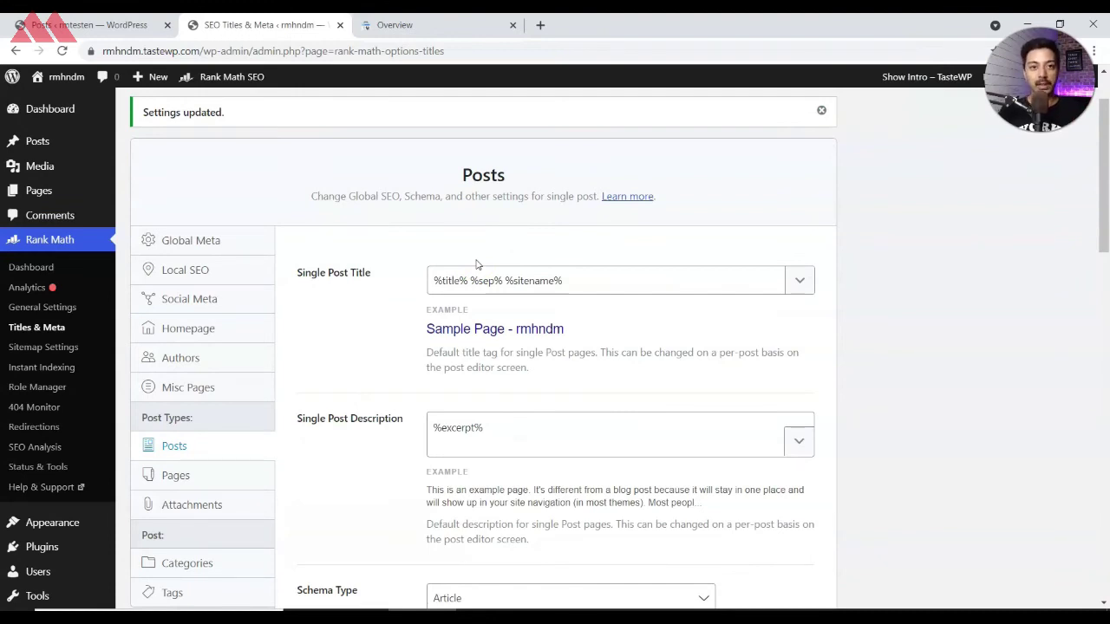
{"action": "scroll", "coordinate": [477, 264], "scroll_direction": "down", "scroll_amount": 2}
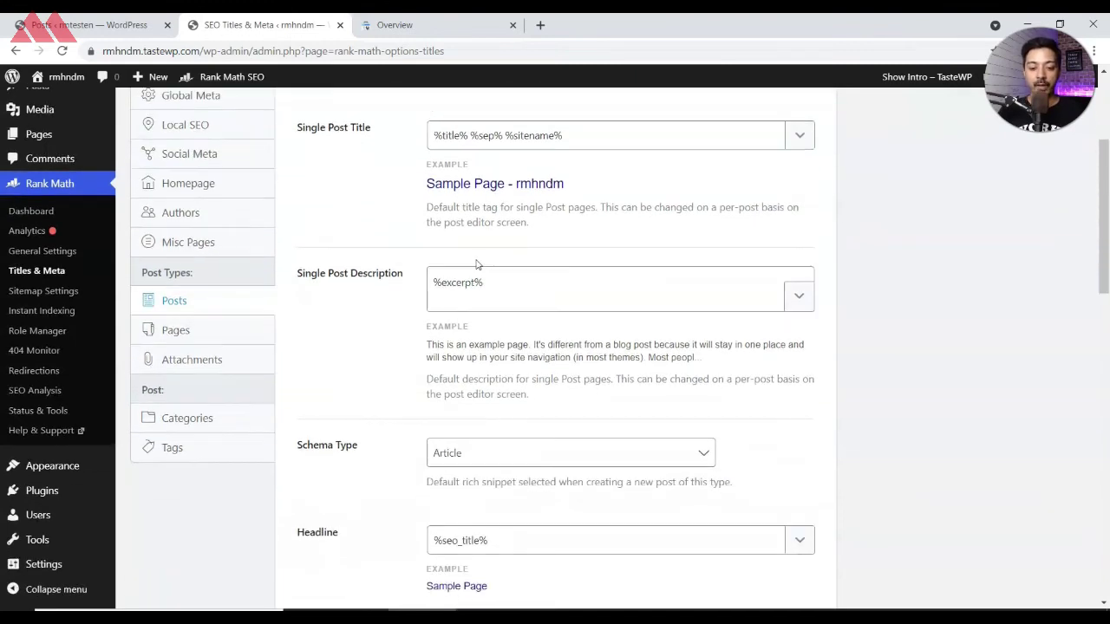
{"action": "scroll", "coordinate": [515, 271], "scroll_direction": "down", "scroll_amount": 4}
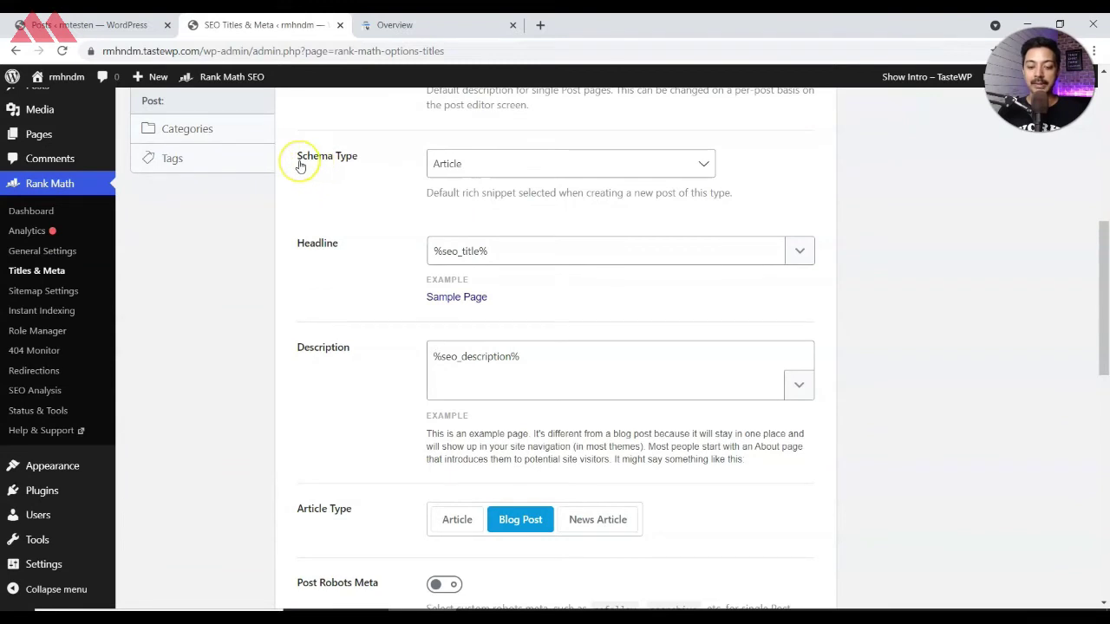
Step: Browse the schema types available for posts and set the default Schema Type to Recipe
{"action": "scroll", "coordinate": [299, 166], "scroll_direction": "up", "scroll_amount": 2}
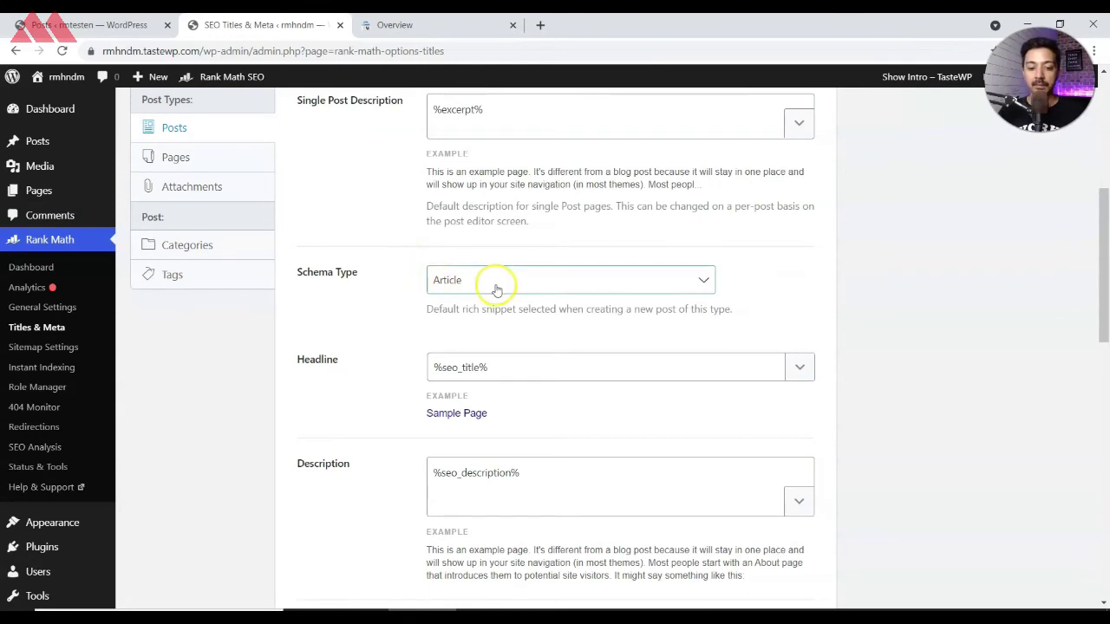
{"action": "left_click", "coordinate": [495, 287]}
{"action": "key", "text": "Down"}
{"action": "key", "text": "Down"}
{"action": "key", "text": "Down"}
{"action": "key", "text": "Down"}
{"action": "key", "text": "Down"}
{"action": "key", "text": "Down"}
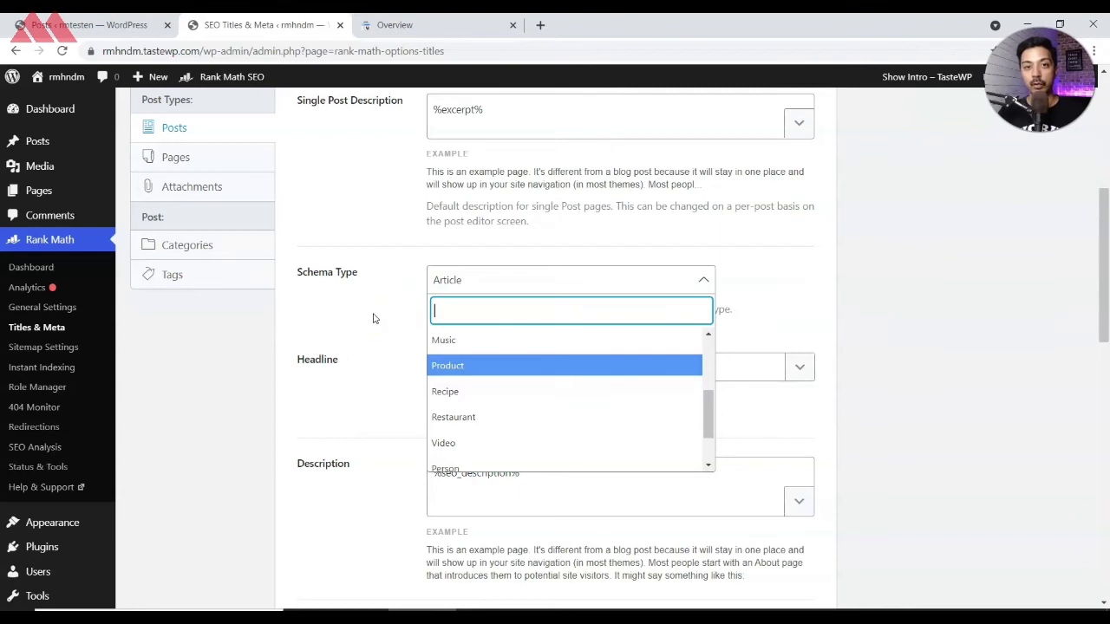
{"action": "type", "text": "reci"}
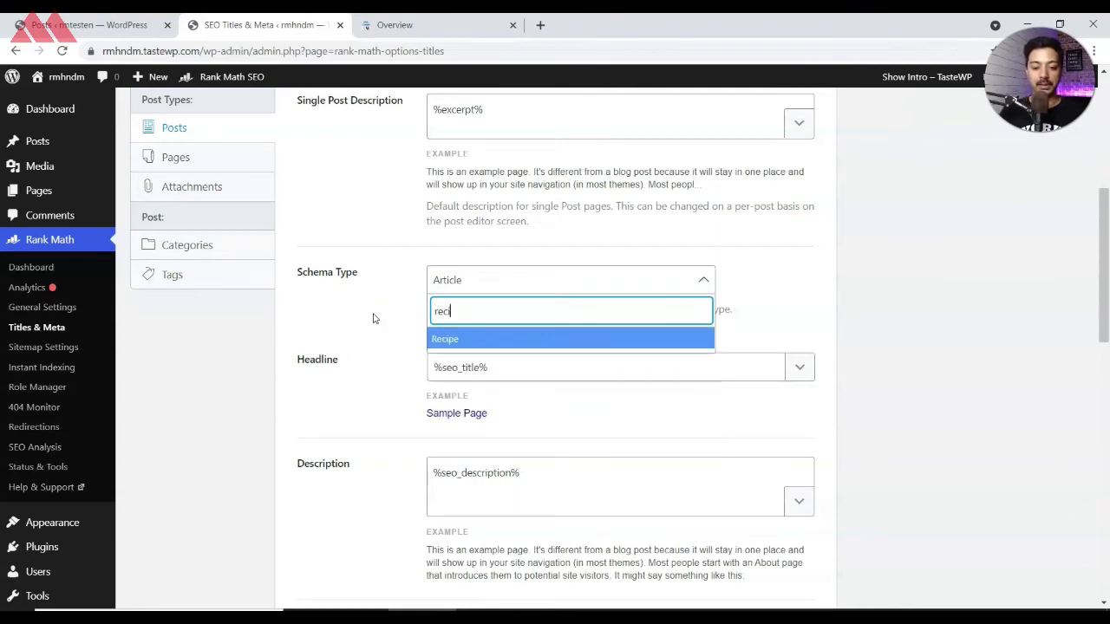
{"action": "left_click", "coordinate": [460, 338]}
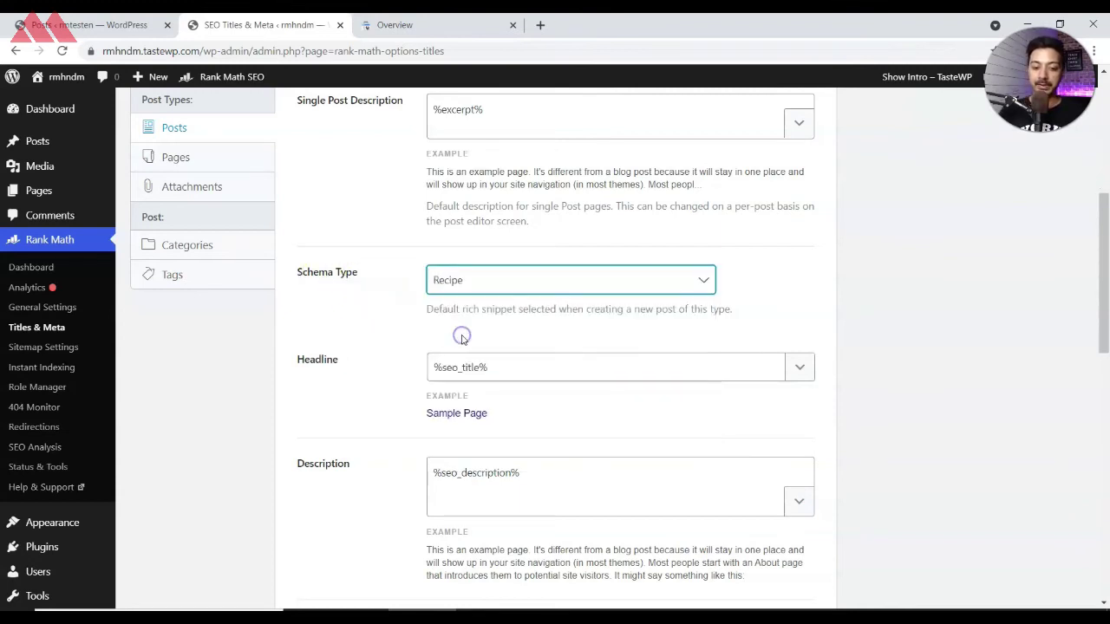
Step: Look up the Video schema type for posts, and set the default Schema Type to Article instead
{"action": "left_click", "coordinate": [464, 292]}
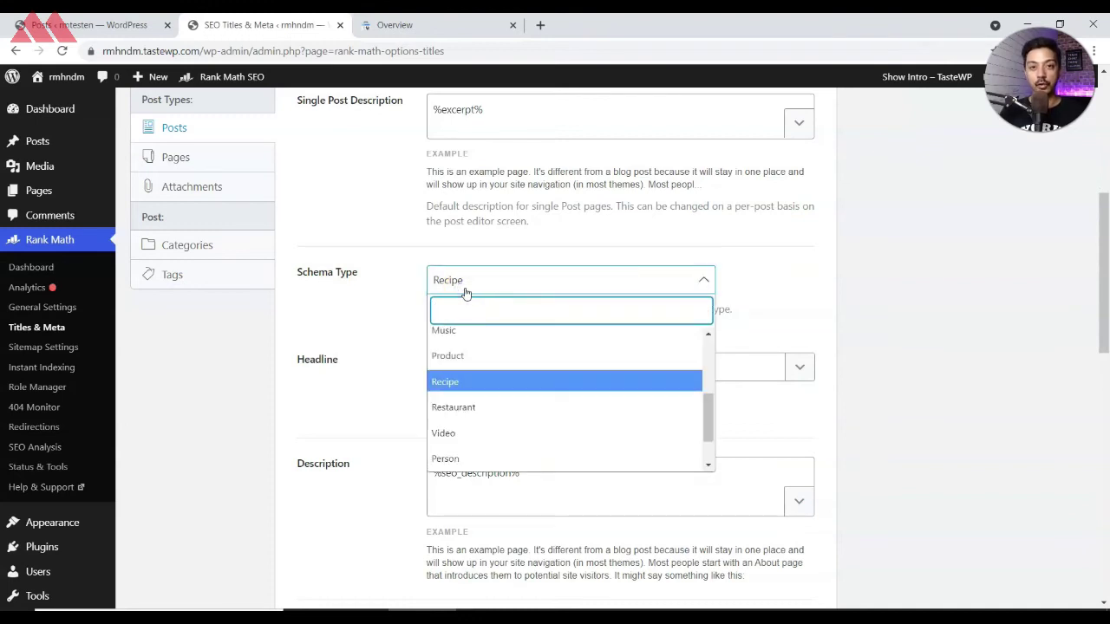
{"action": "type", "text": "vid"}
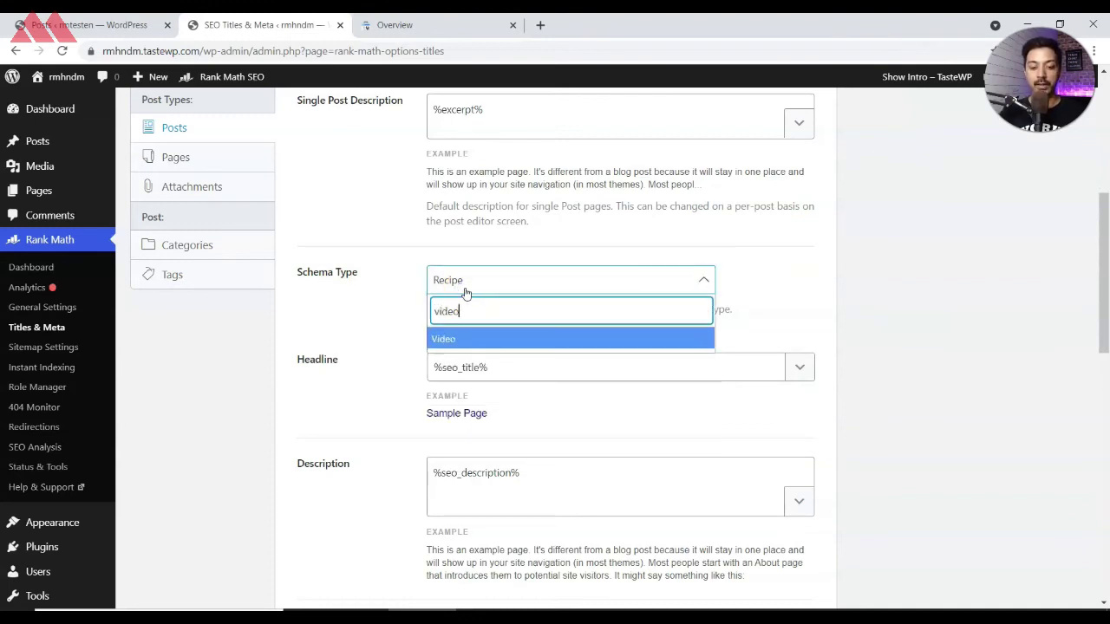
{"action": "type", "text": "eo"}
{"action": "double_click", "coordinate": [520, 317]}
{"action": "type", "text": "art"}
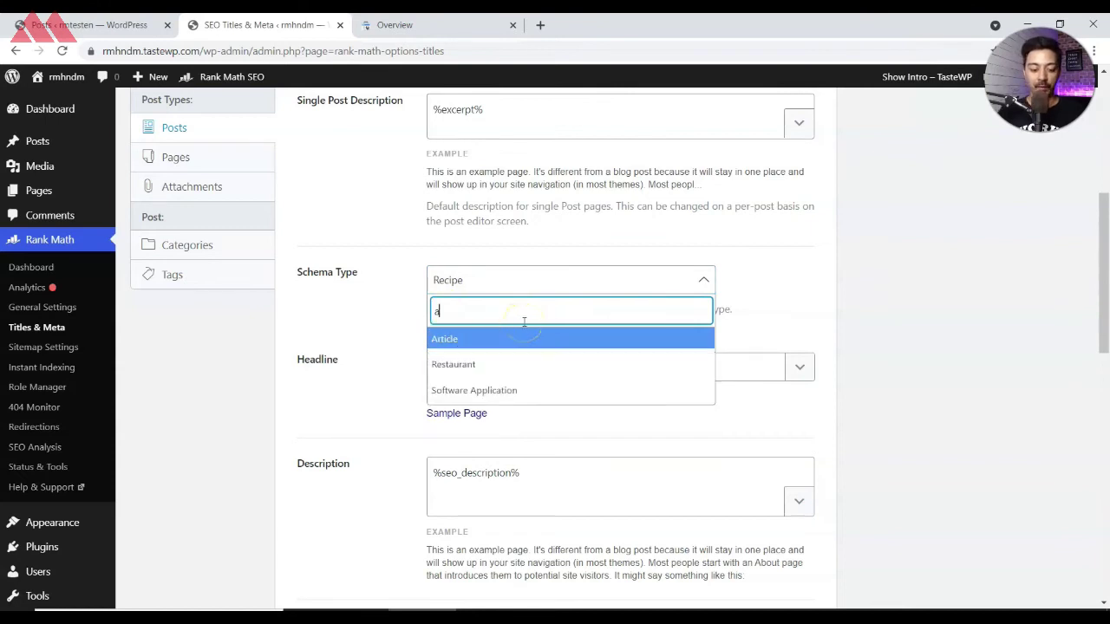
{"action": "left_click", "coordinate": [471, 338]}
{"action": "left_click", "coordinate": [384, 319]}
Step: Examine the remaining Posts settings, from Headline, Description and Article Type to Link Suggestions, Bulk Editing and Custom Fields
{"action": "scroll", "coordinate": [380, 323], "scroll_direction": "down", "scroll_amount": 1}
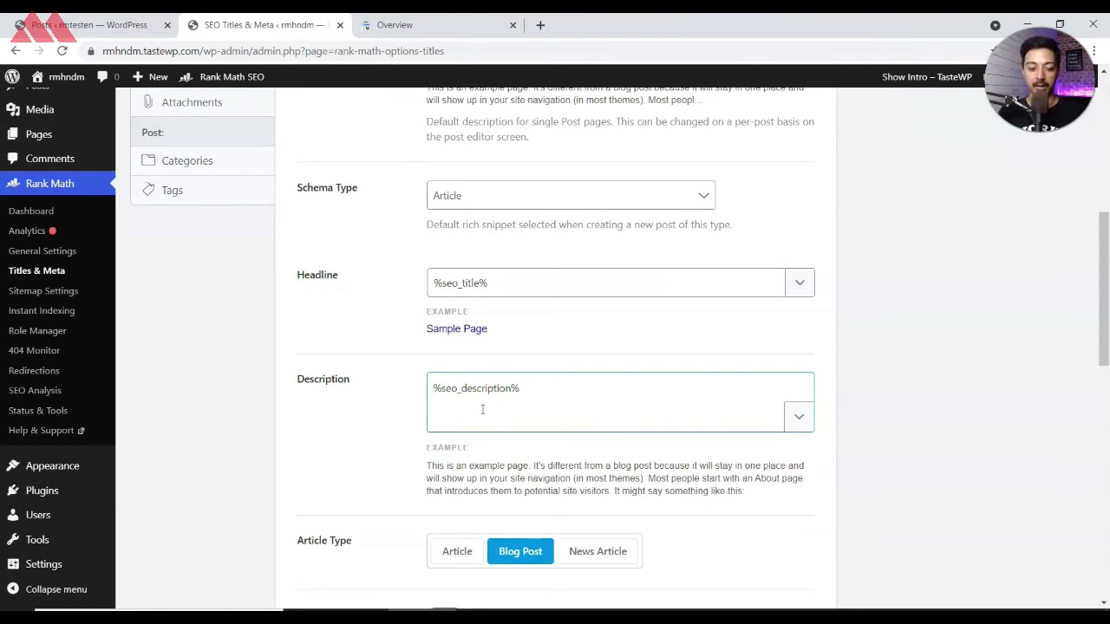
{"action": "scroll", "coordinate": [483, 410], "scroll_direction": "down", "scroll_amount": 3}
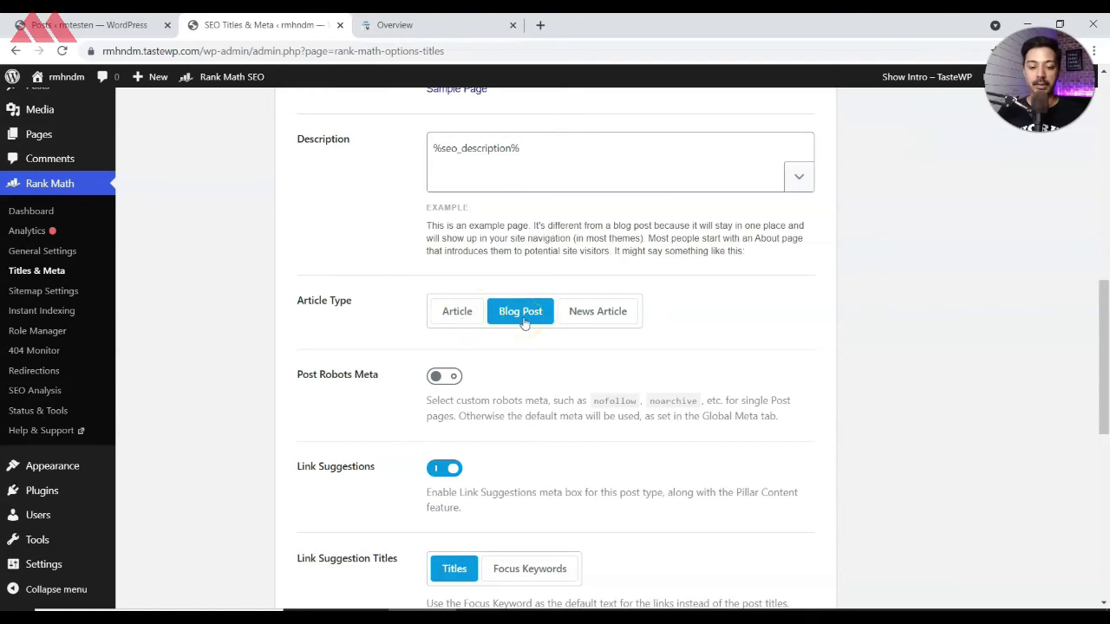
{"action": "scroll", "coordinate": [459, 292], "scroll_direction": "down", "scroll_amount": 10}
{"action": "left_click", "coordinate": [475, 379]}
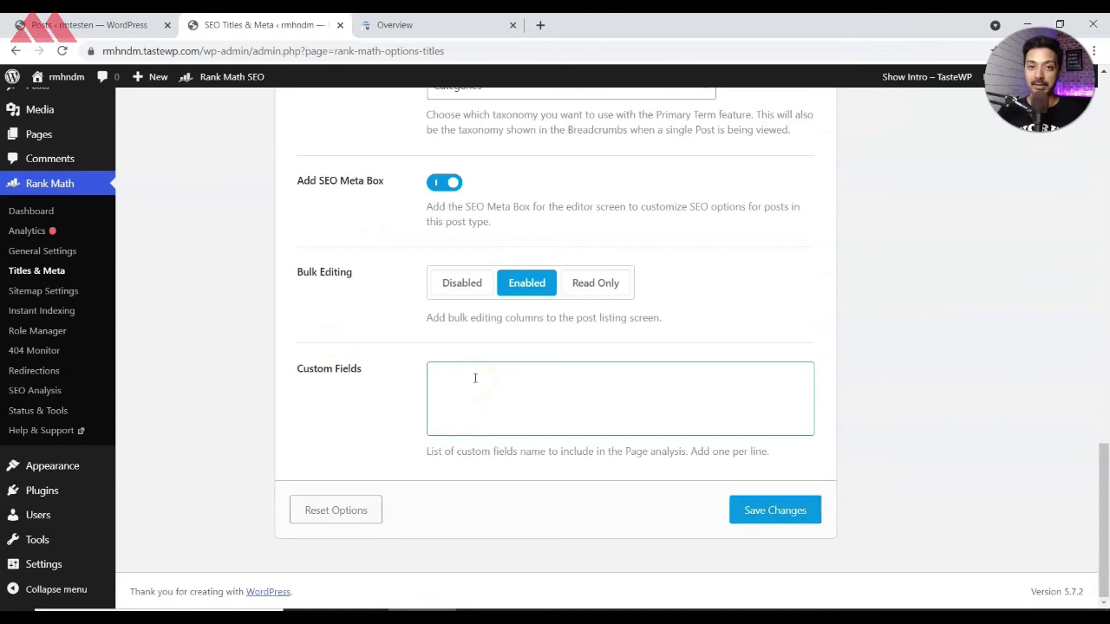
Step: Save the Posts settings and open the Pages settings to review the Single Page Title and Single Page Description fields
{"action": "left_click", "coordinate": [796, 504]}
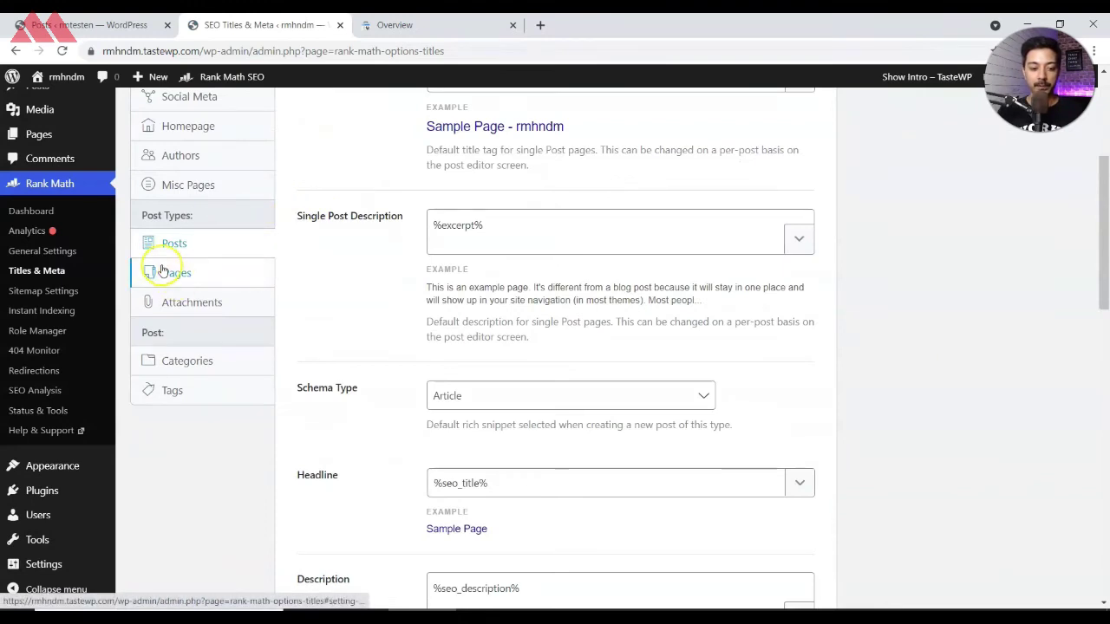
{"action": "left_click", "coordinate": [187, 272]}
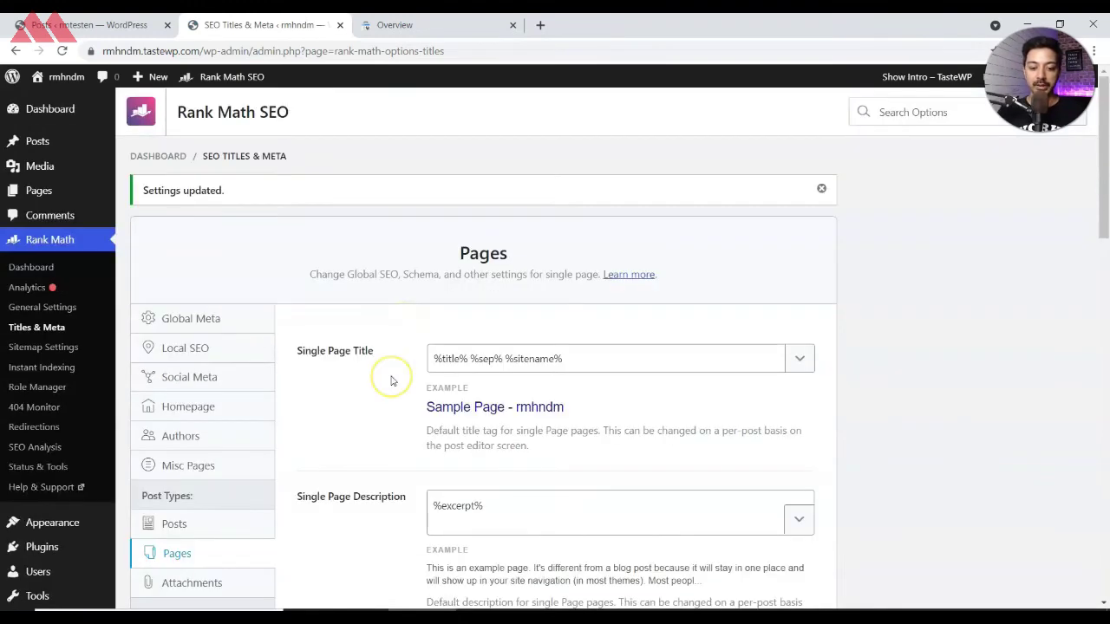
{"action": "scroll", "coordinate": [391, 381], "scroll_direction": "down", "scroll_amount": 2}
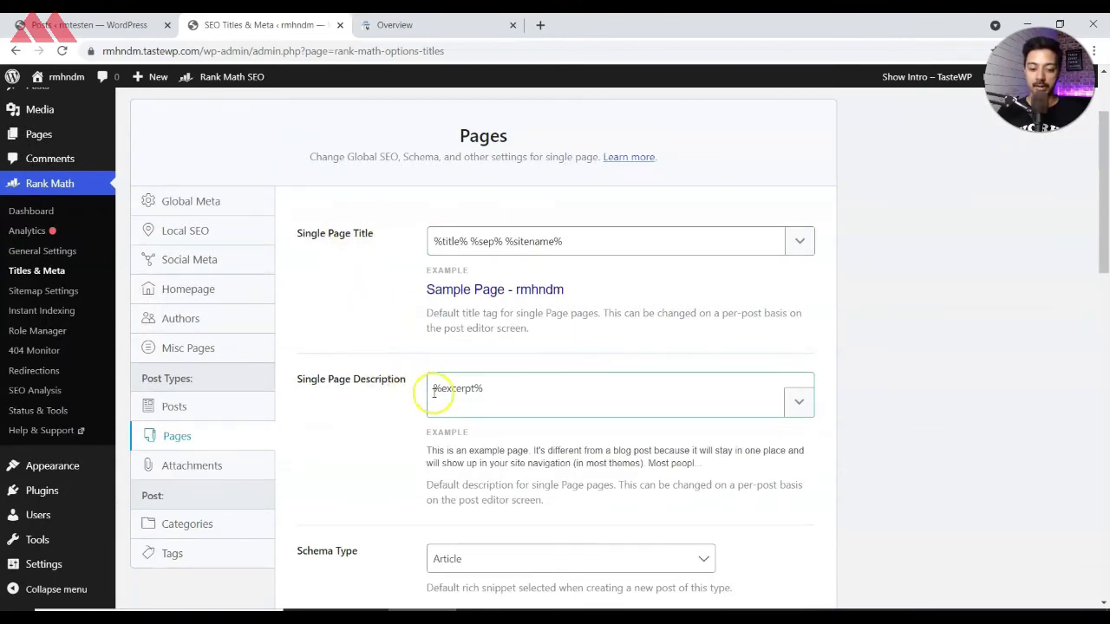
{"action": "scroll", "coordinate": [426, 391], "scroll_direction": "down", "scroll_amount": 3}
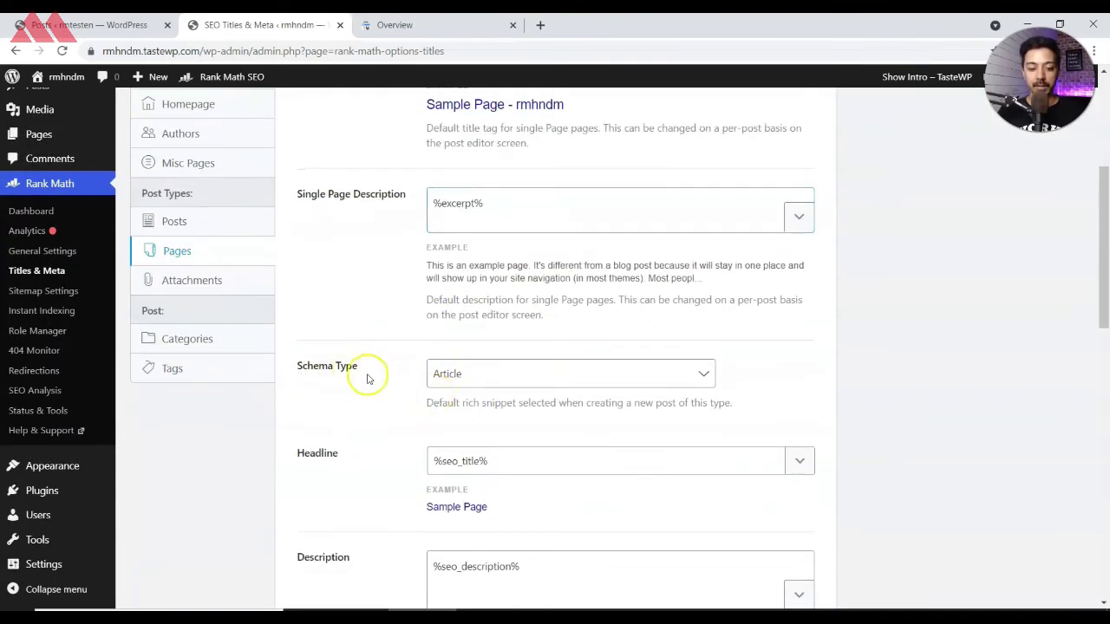
Step: Choose Article as both the default Schema Type and the Article Type for pages
{"action": "left_click", "coordinate": [447, 374]}
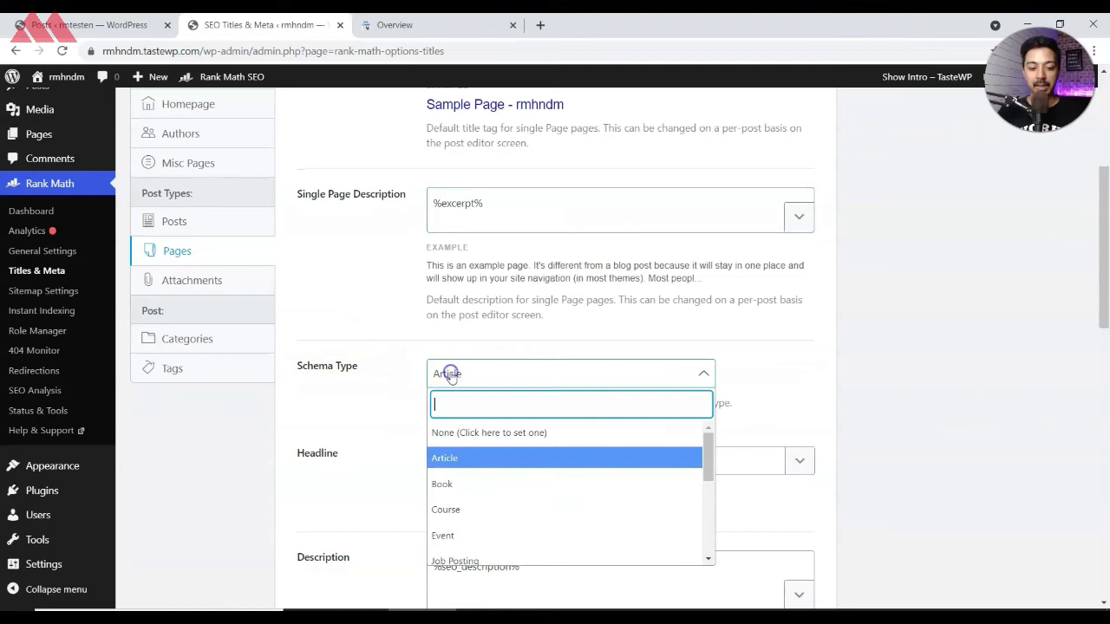
{"action": "left_click", "coordinate": [445, 458]}
{"action": "scroll", "coordinate": [392, 464], "scroll_direction": "down", "scroll_amount": 1}
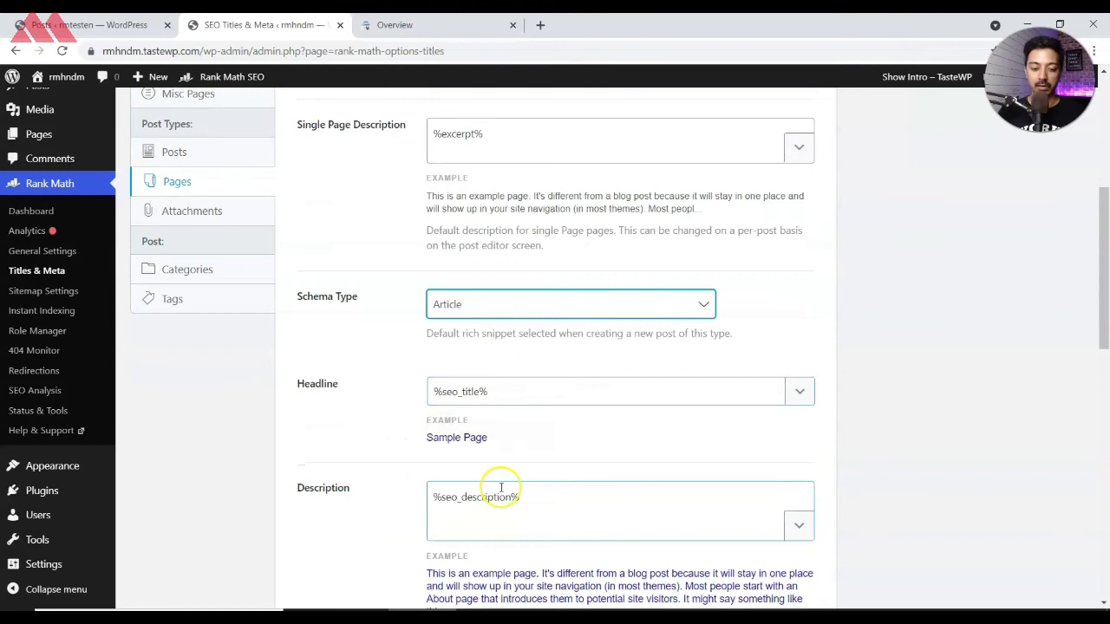
{"action": "scroll", "coordinate": [495, 495], "scroll_direction": "down", "scroll_amount": 2}
{"action": "scroll", "coordinate": [499, 493], "scroll_direction": "up", "scroll_amount": 1}
{"action": "scroll", "coordinate": [499, 491], "scroll_direction": "up", "scroll_amount": 4}
{"action": "scroll", "coordinate": [501, 488], "scroll_direction": "down", "scroll_amount": 7}
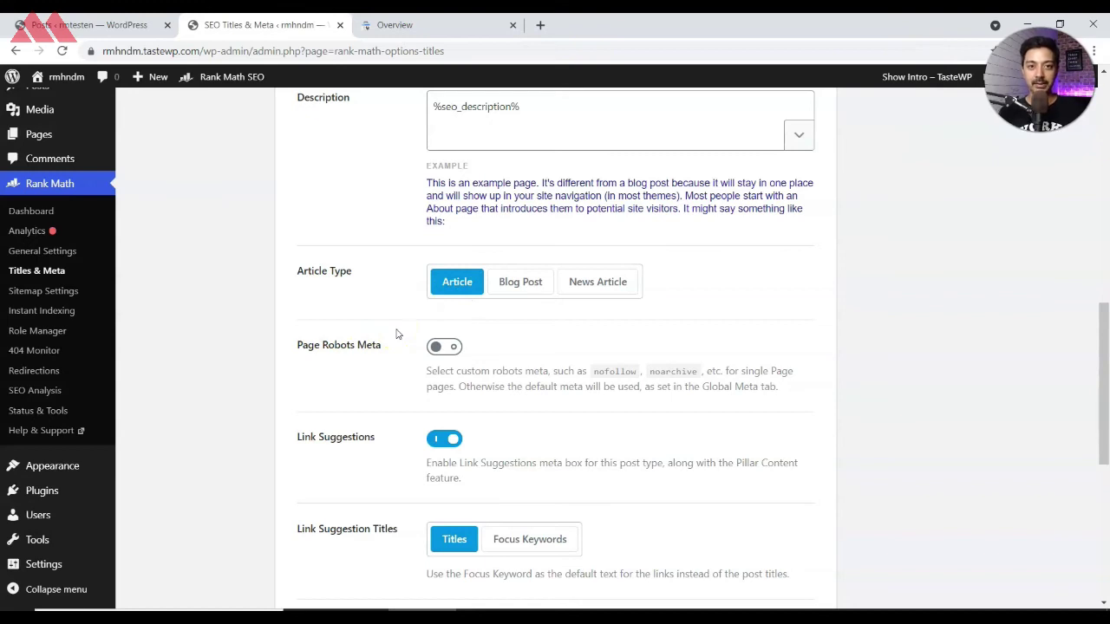
{"action": "left_click", "coordinate": [460, 280]}
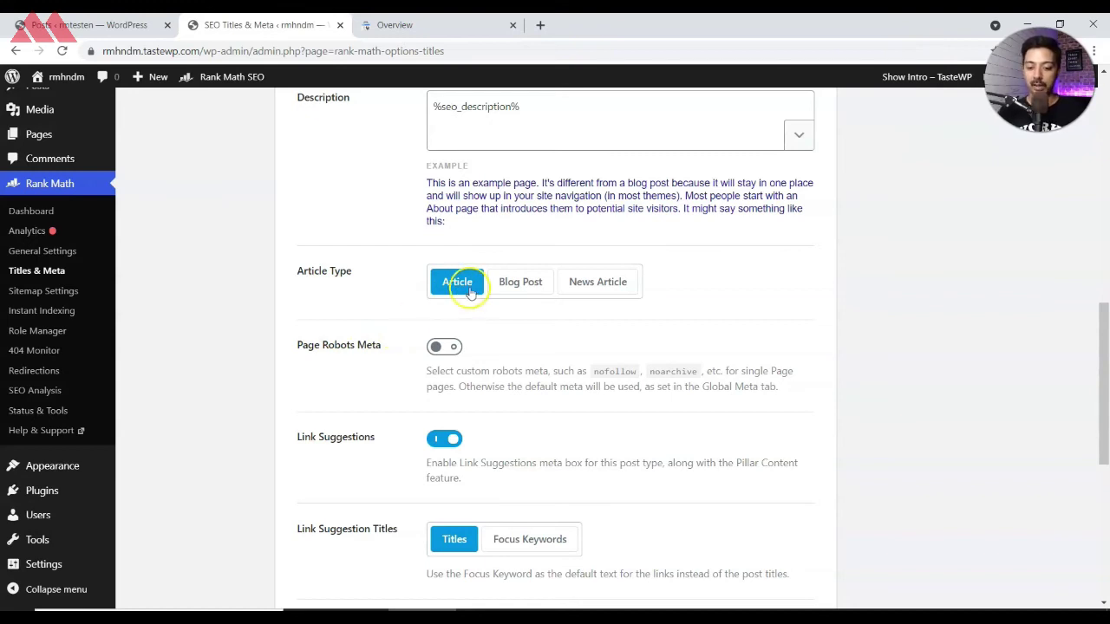
Step: Review the remaining Pages settings down to Bulk Editing and Custom Fields, and save the changes
{"action": "scroll", "coordinate": [424, 385], "scroll_direction": "down", "scroll_amount": 3}
{"action": "scroll", "coordinate": [424, 385], "scroll_direction": "down", "scroll_amount": 2}
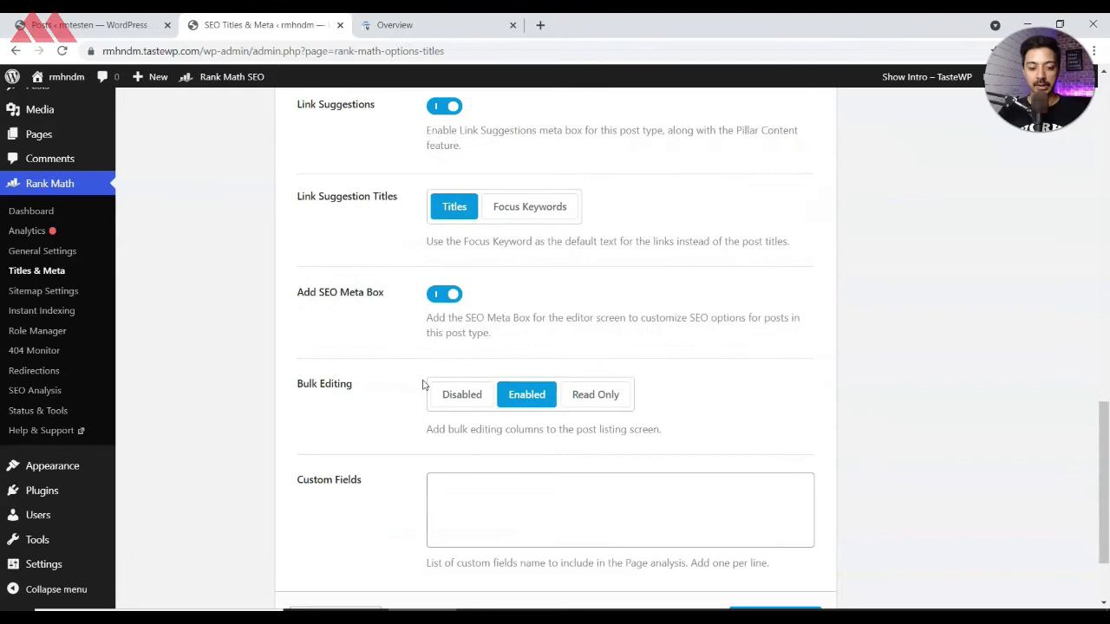
{"action": "scroll", "coordinate": [424, 385], "scroll_direction": "down", "scroll_amount": 1}
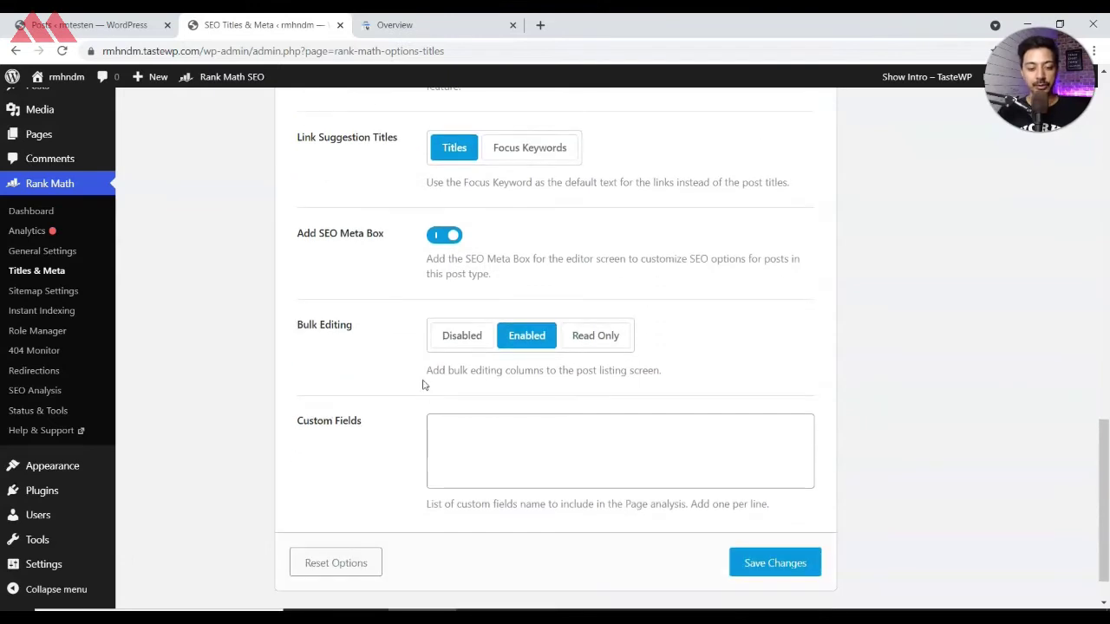
{"action": "left_click", "coordinate": [470, 423]}
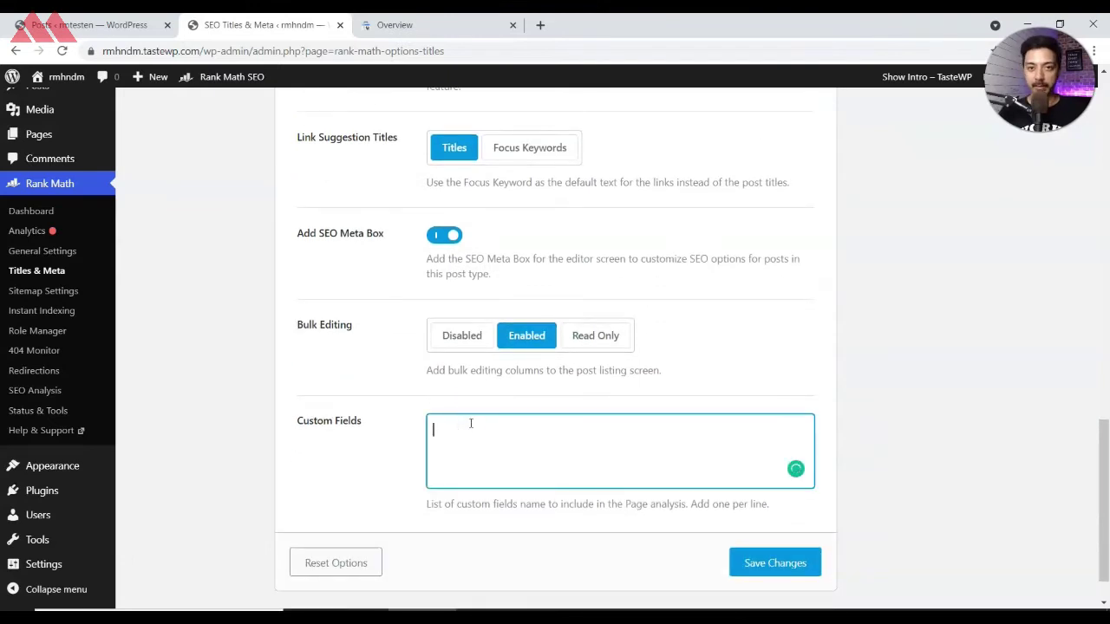
{"action": "left_click", "coordinate": [767, 563]}
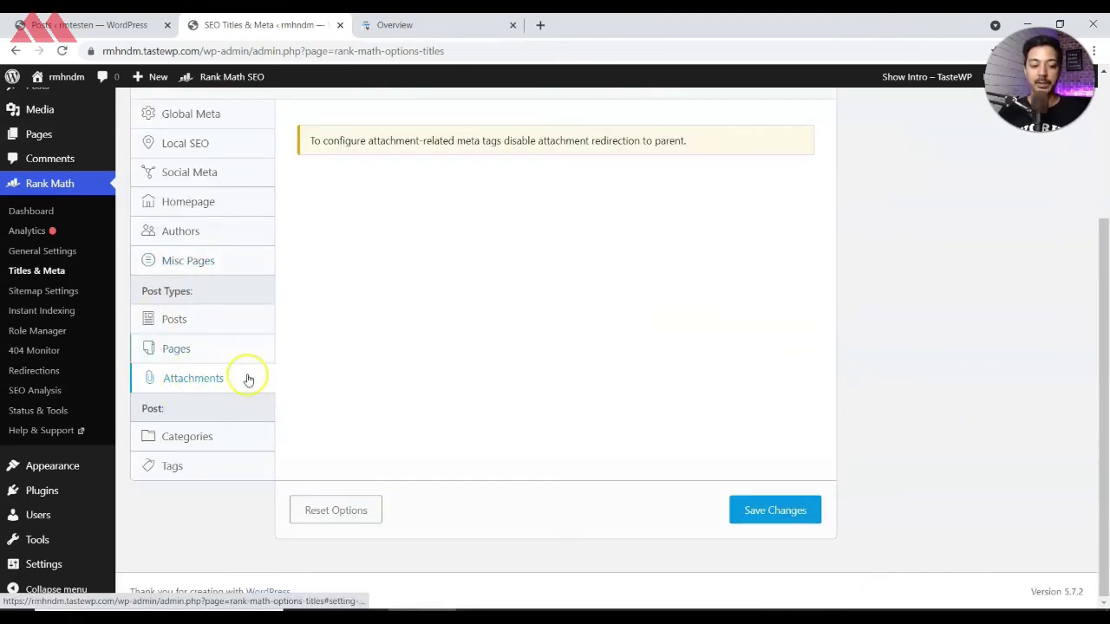
Step: Check the Attachments settings and open the Categories settings to view the Category Archive Titles field
{"action": "scroll", "coordinate": [243, 382], "scroll_direction": "up", "scroll_amount": 2}
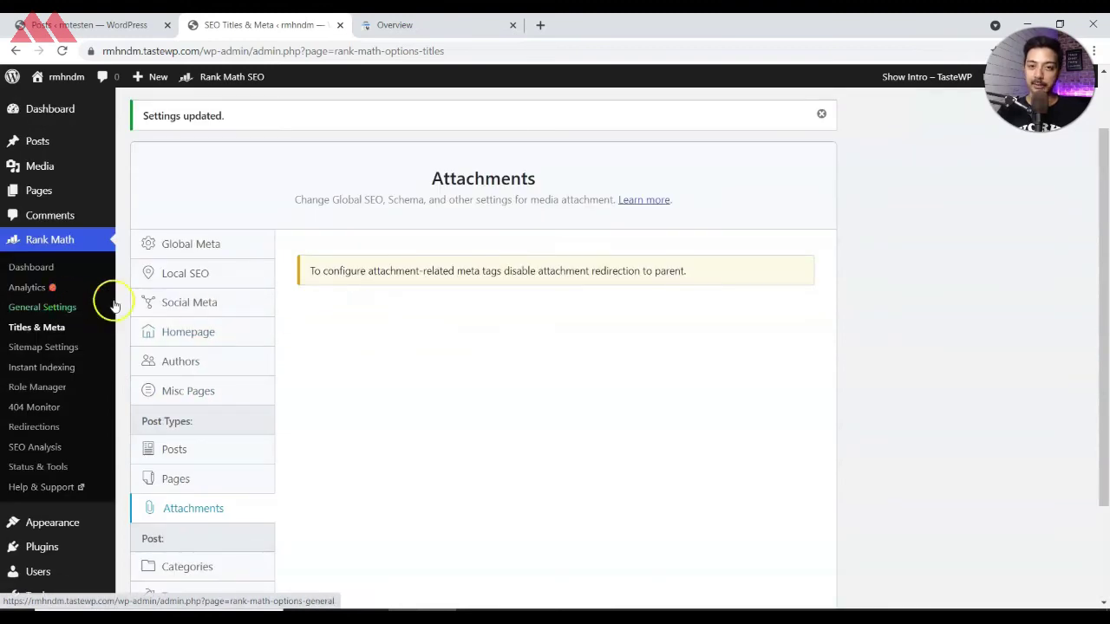
{"action": "scroll", "coordinate": [283, 407], "scroll_direction": "down", "scroll_amount": 2}
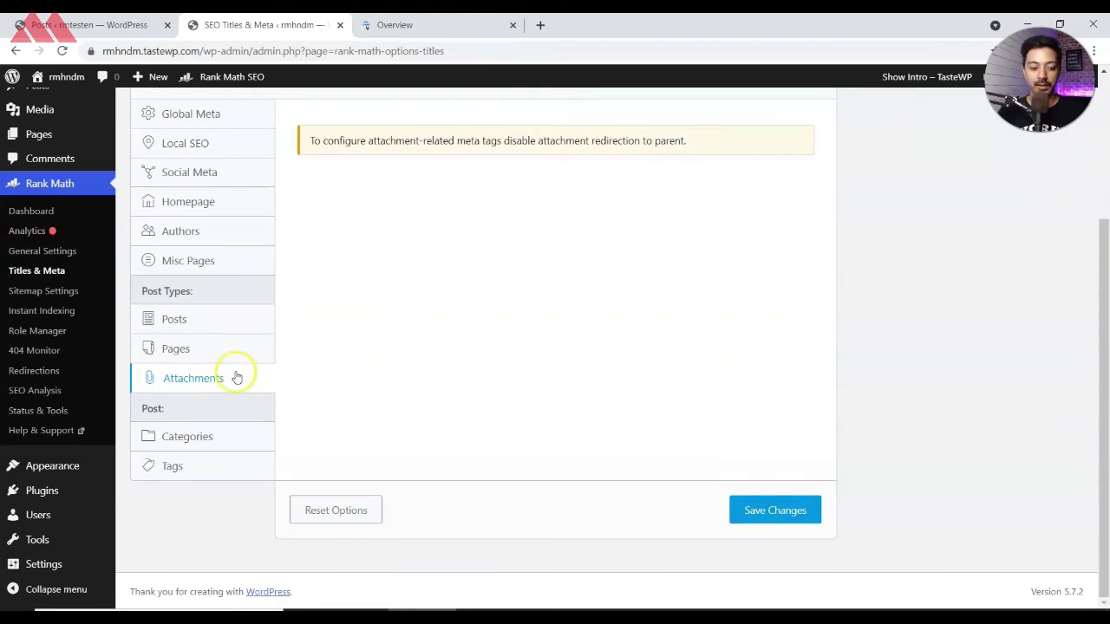
{"action": "left_click", "coordinate": [172, 432]}
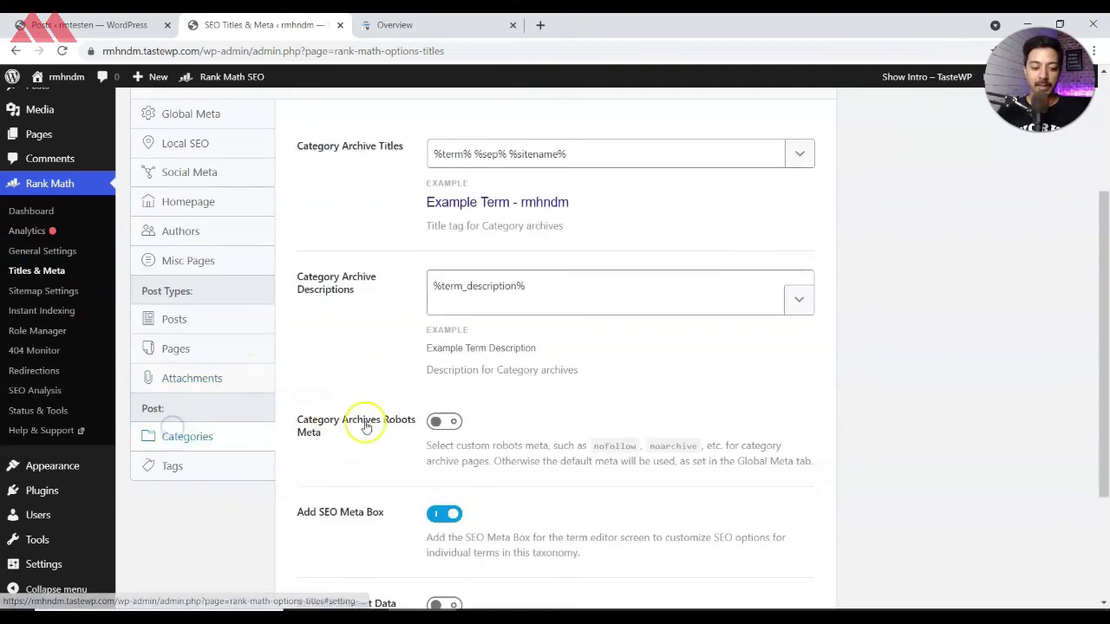
{"action": "scroll", "coordinate": [390, 426], "scroll_direction": "up", "scroll_amount": 2}
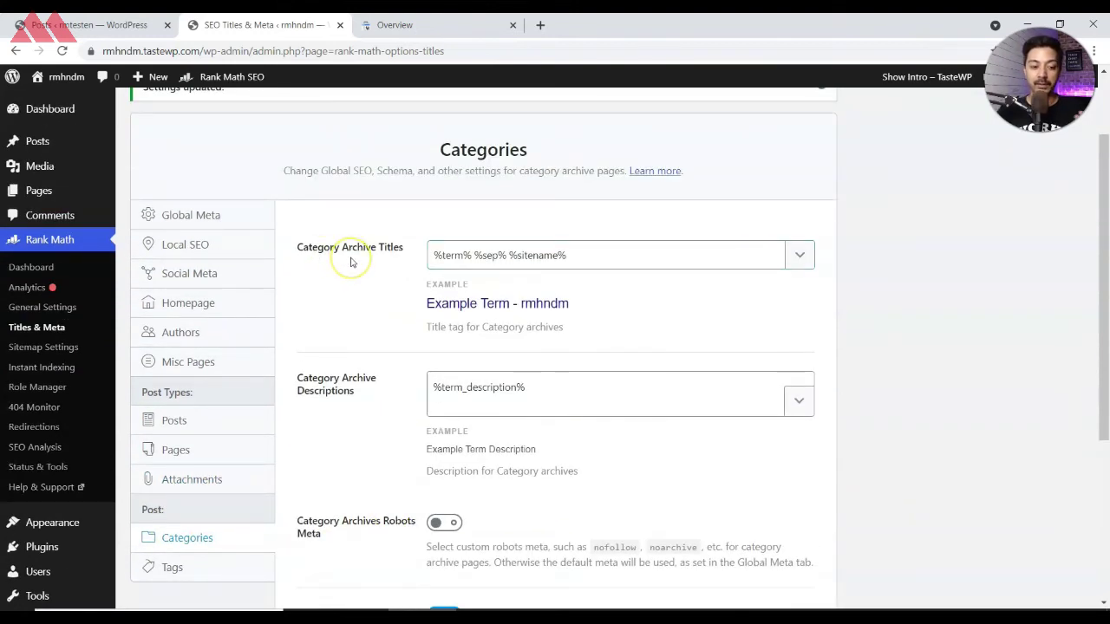
Step: Locate where post categories are managed and examine the category archive titles, descriptions, robots meta and snippet options
{"action": "mouse_move", "coordinate": [32, 143]}
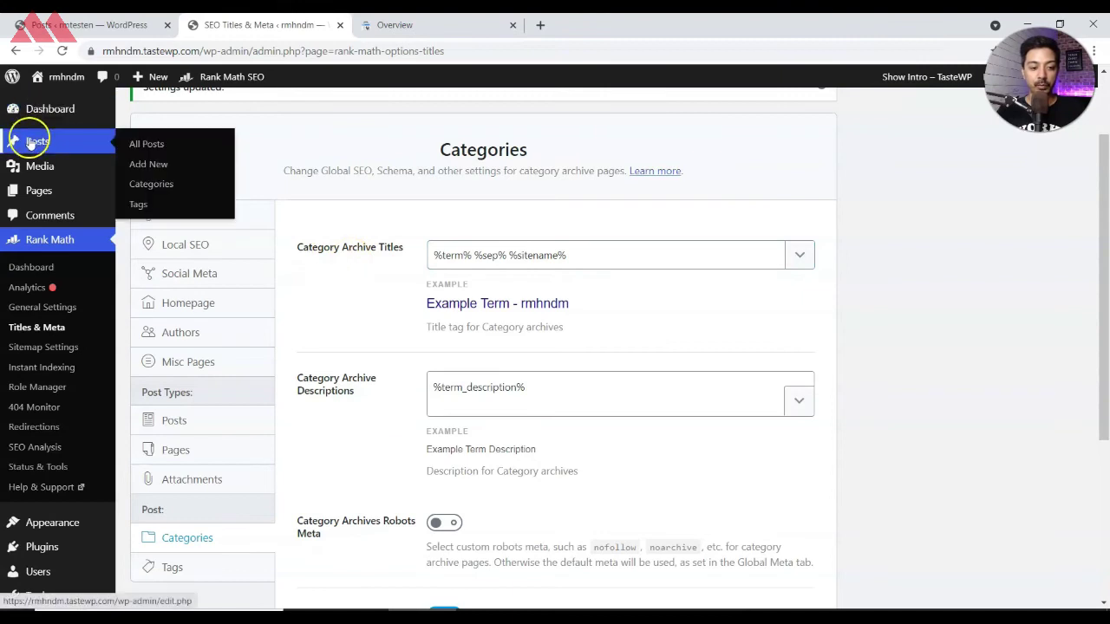
{"action": "left_click", "coordinate": [155, 184]}
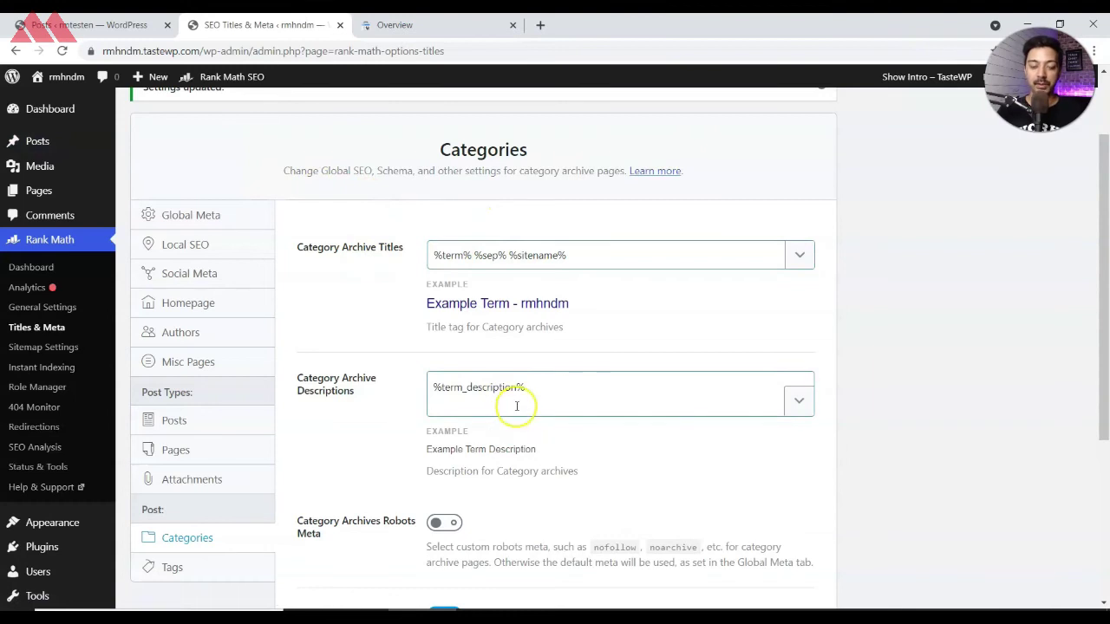
{"action": "scroll", "coordinate": [516, 406], "scroll_direction": "down", "scroll_amount": 1}
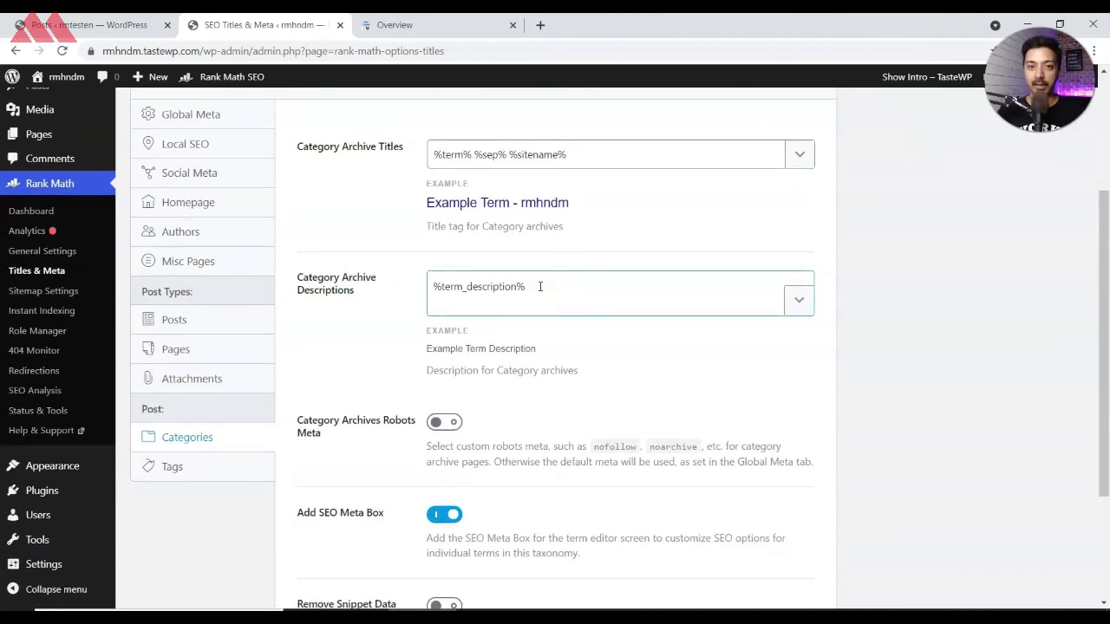
{"action": "scroll", "coordinate": [87, 105], "scroll_direction": "up", "scroll_amount": 2}
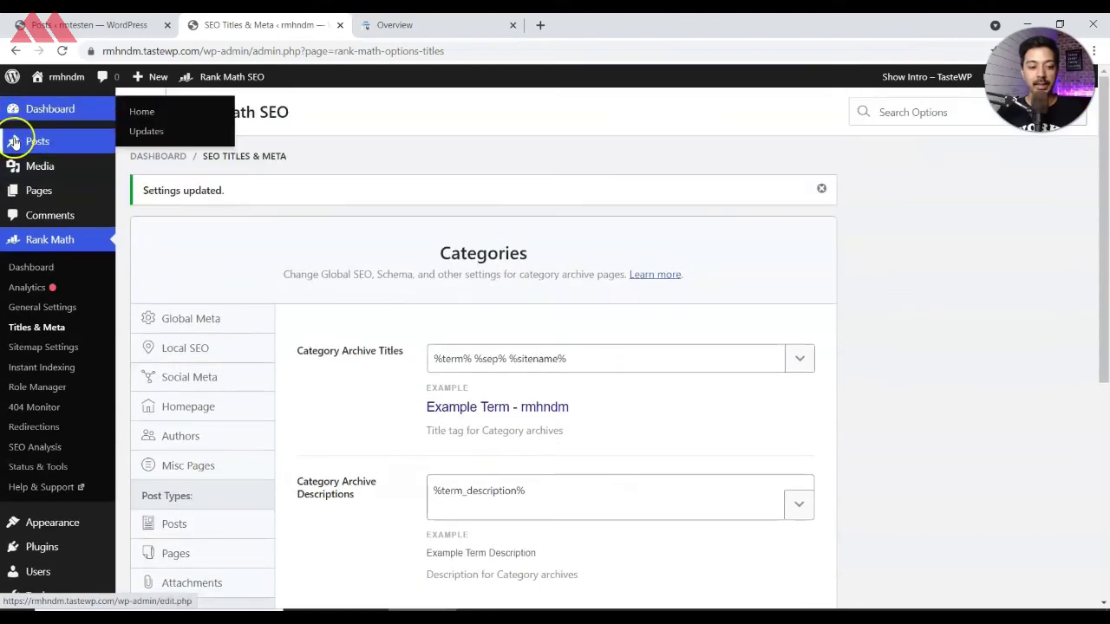
{"action": "mouse_move", "coordinate": [14, 141]}
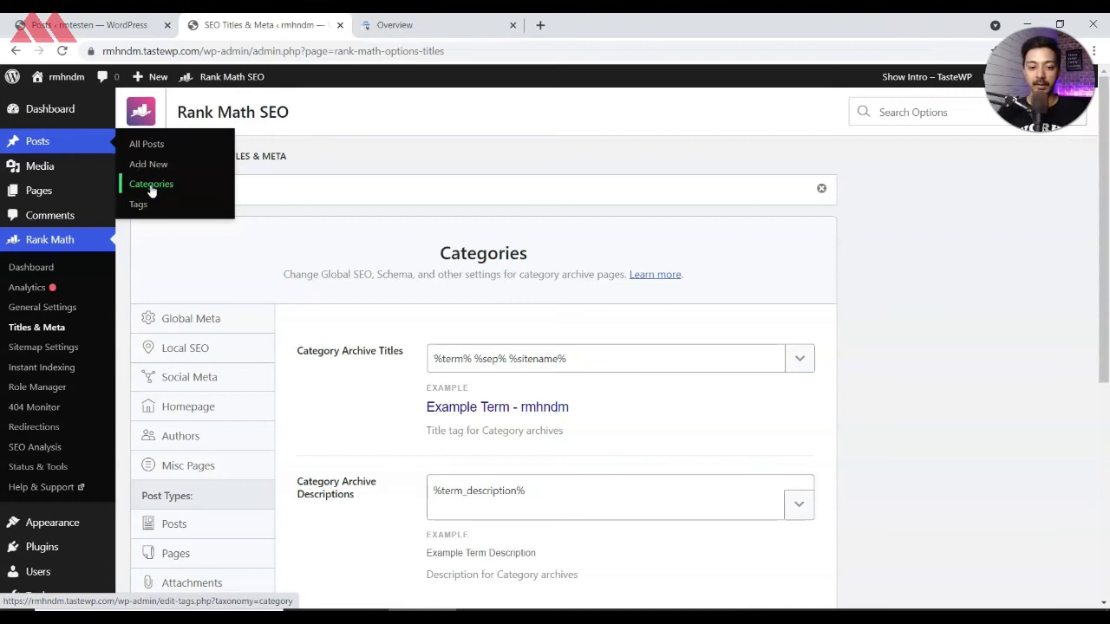
{"action": "left_click", "coordinate": [480, 341]}
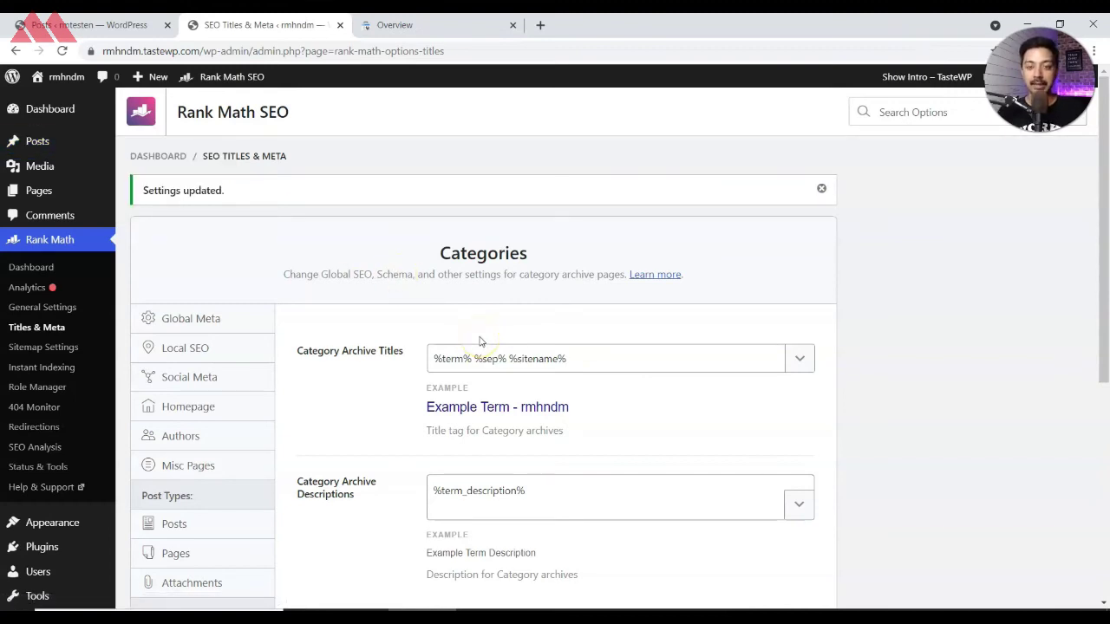
{"action": "left_click", "coordinate": [603, 490]}
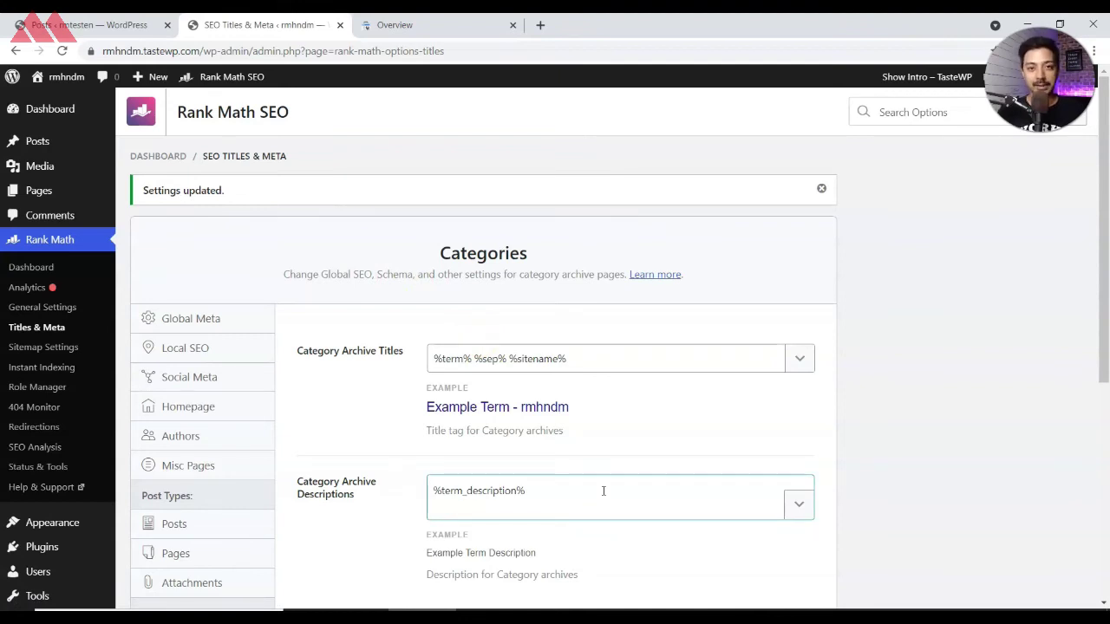
{"action": "scroll", "coordinate": [603, 491], "scroll_direction": "down", "scroll_amount": 4}
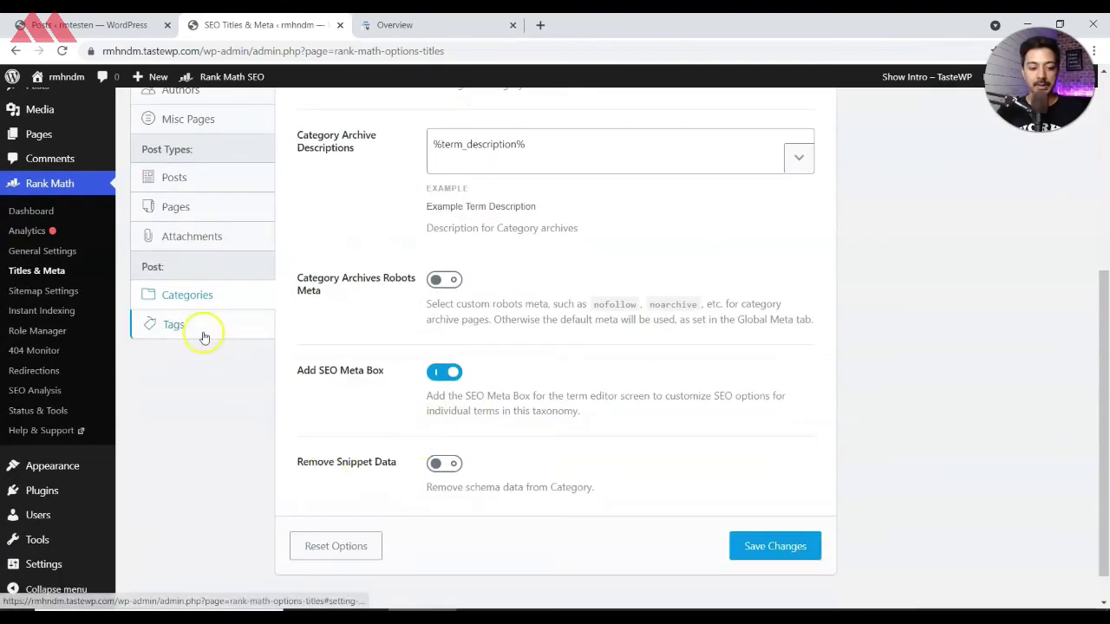
Step: Open the Tags settings and examine the tag archive titles, descriptions and robots meta options
{"action": "left_click", "coordinate": [205, 334]}
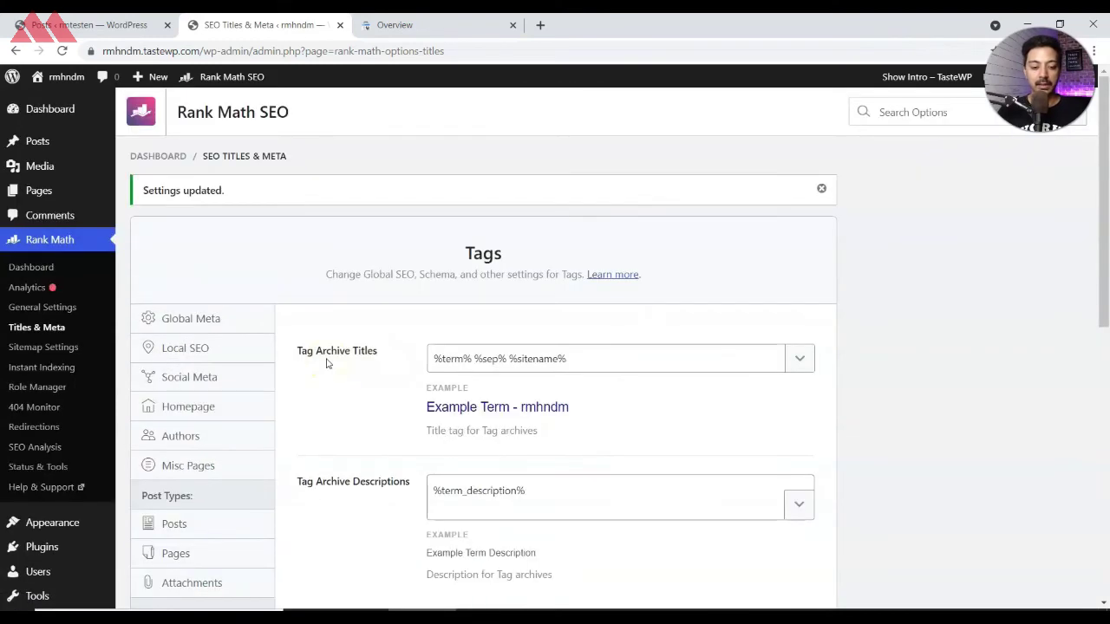
{"action": "scroll", "coordinate": [461, 364], "scroll_direction": "down", "scroll_amount": 1}
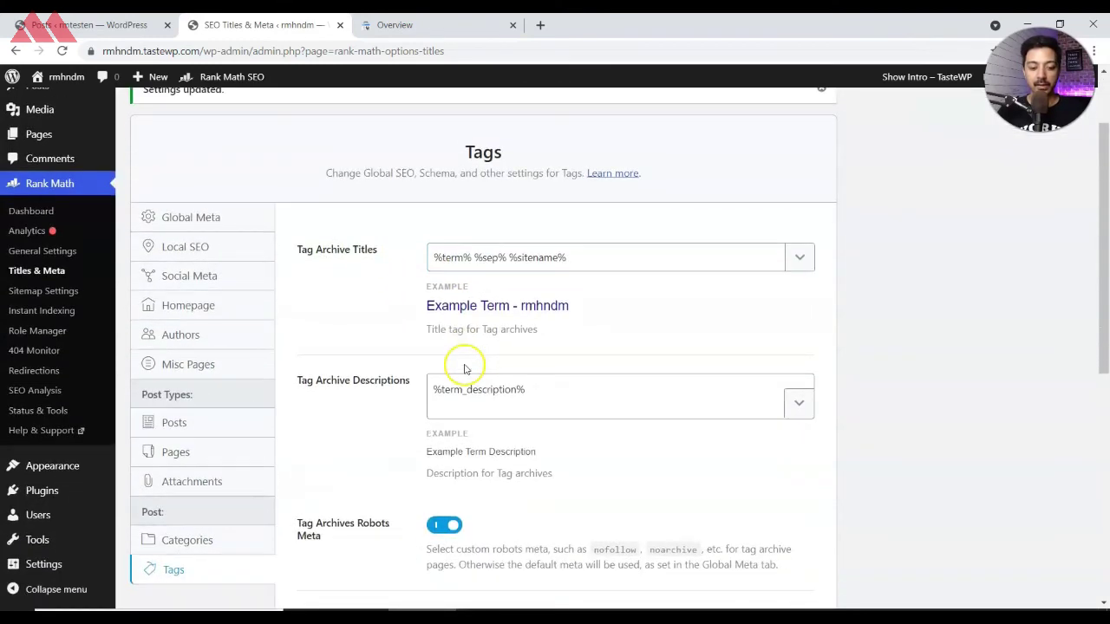
{"action": "scroll", "coordinate": [485, 388], "scroll_direction": "down", "scroll_amount": 2}
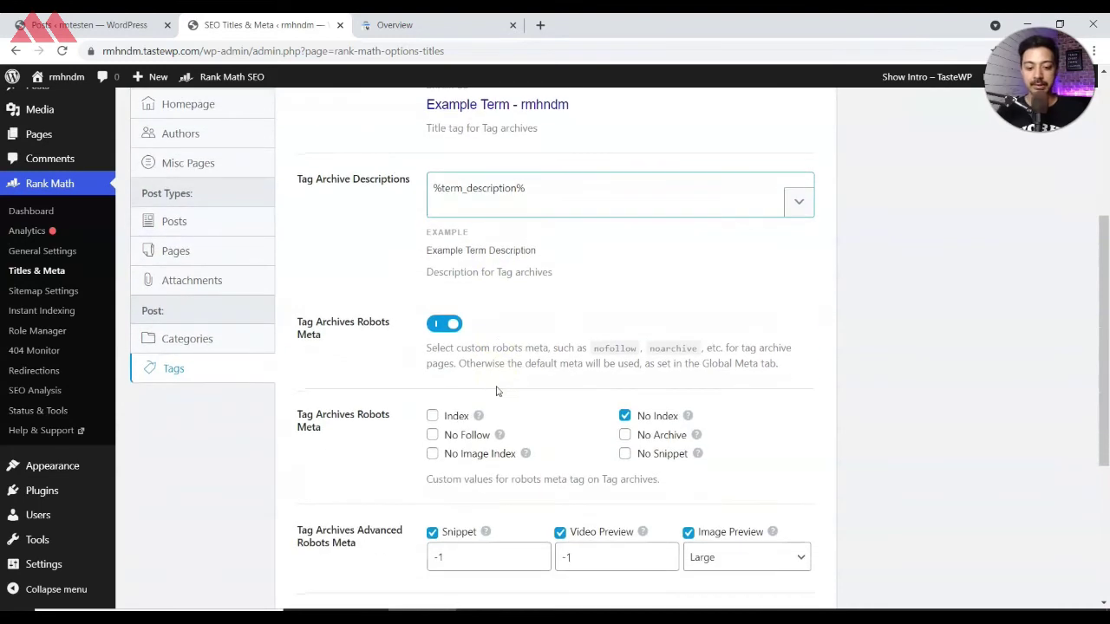
{"action": "scroll", "coordinate": [497, 391], "scroll_direction": "down", "scroll_amount": 1}
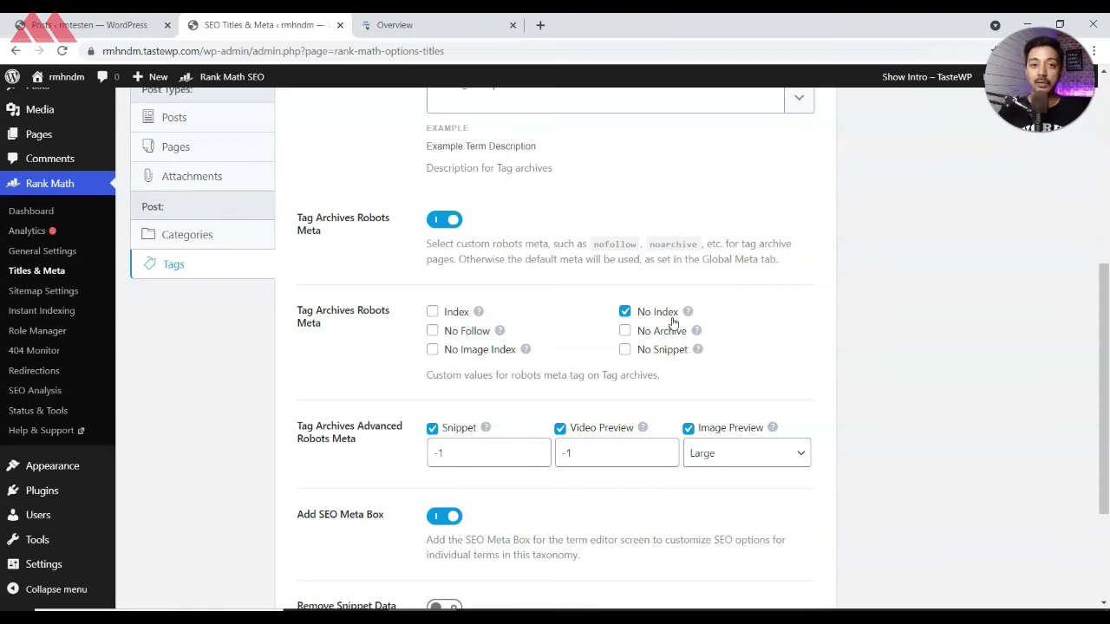
Step: Try Index for the Tag Archives Robots Meta and switch it back to No Index
{"action": "left_click", "coordinate": [432, 312]}
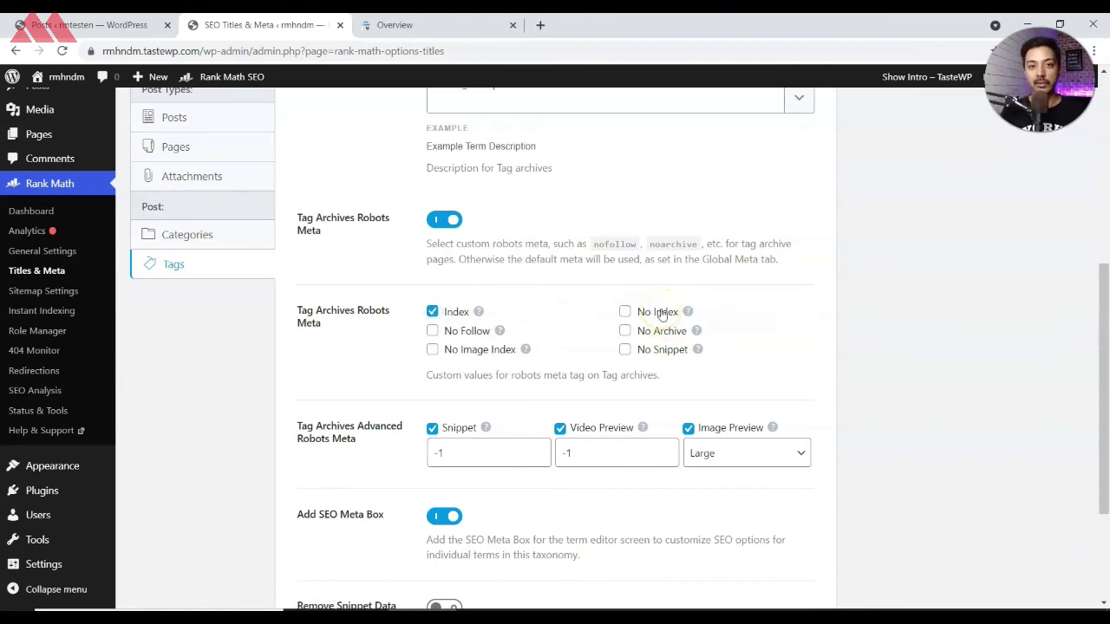
{"action": "left_click", "coordinate": [625, 312]}
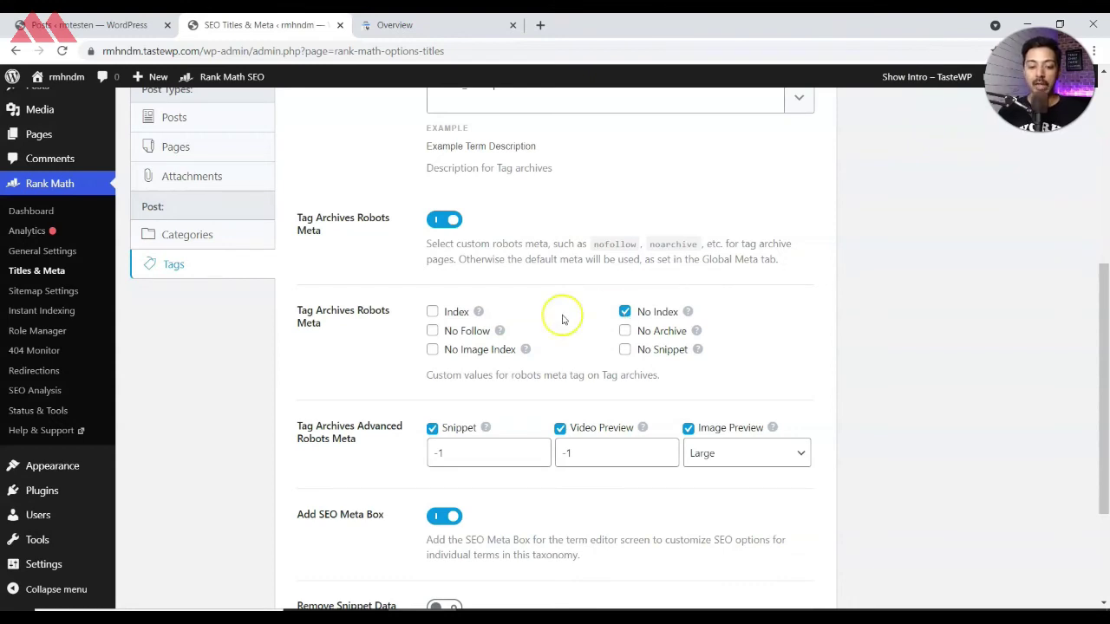
{"action": "left_click", "coordinate": [432, 312]}
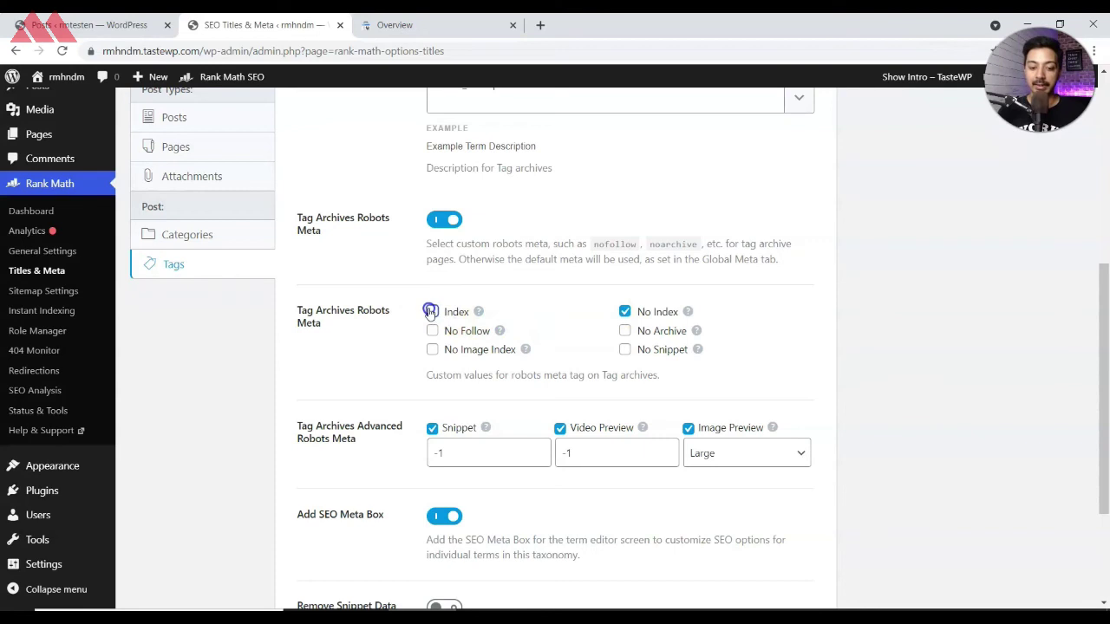
{"action": "left_click", "coordinate": [625, 312]}
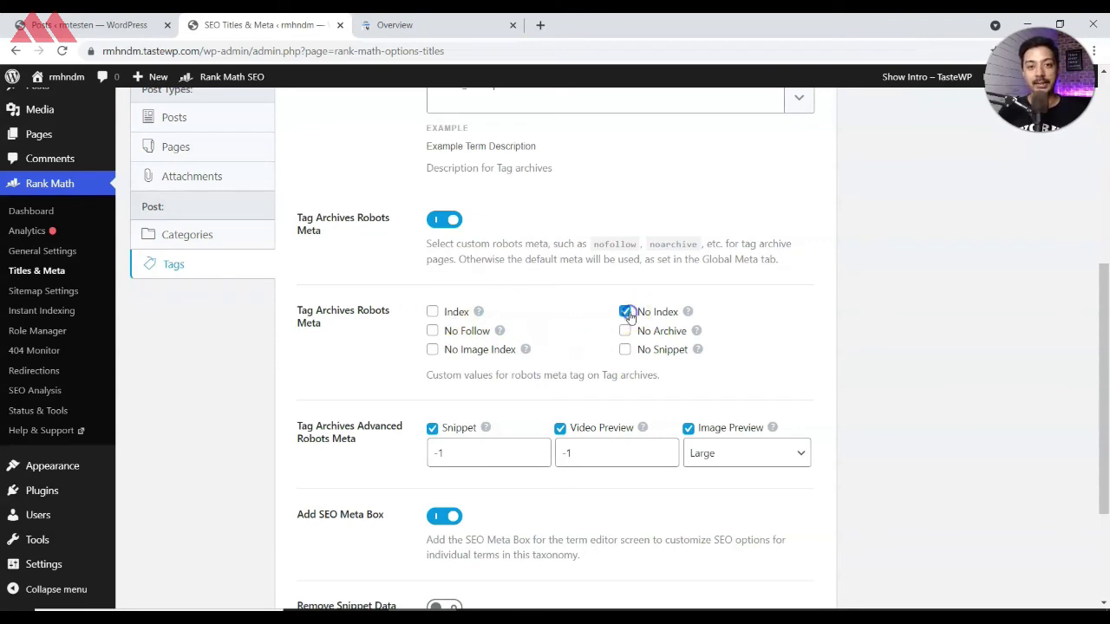
Step: Open the Sitemap Settings and load the sitemap_index.xml link in a new tab while reviewing the General sitemap options
{"action": "left_click", "coordinate": [52, 290]}
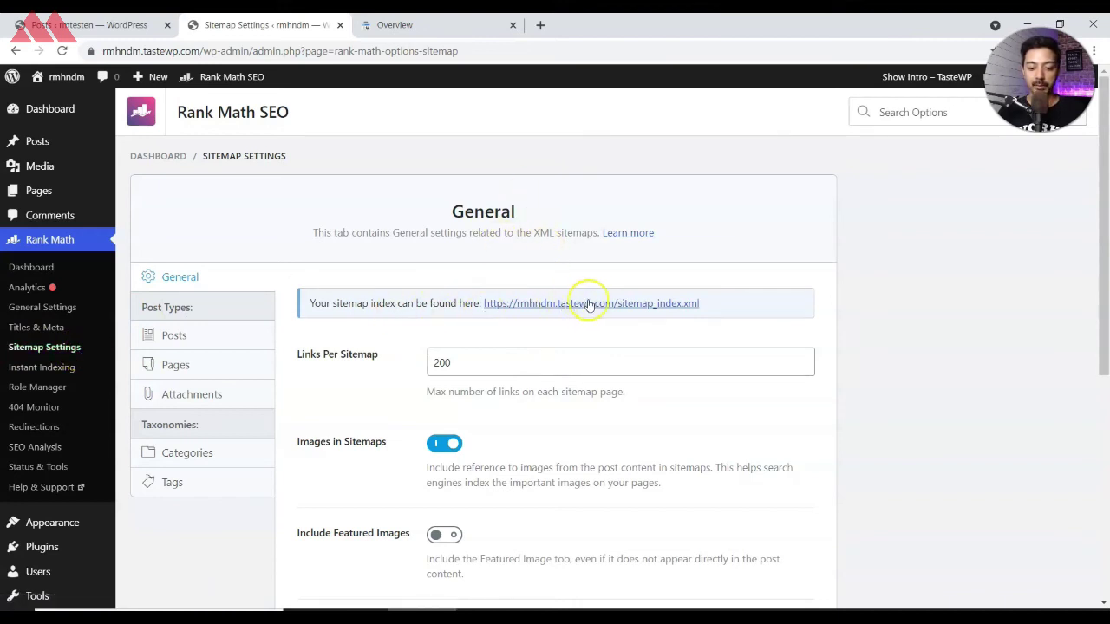
{"action": "right_click", "coordinate": [638, 305]}
{"action": "left_click", "coordinate": [692, 313]}
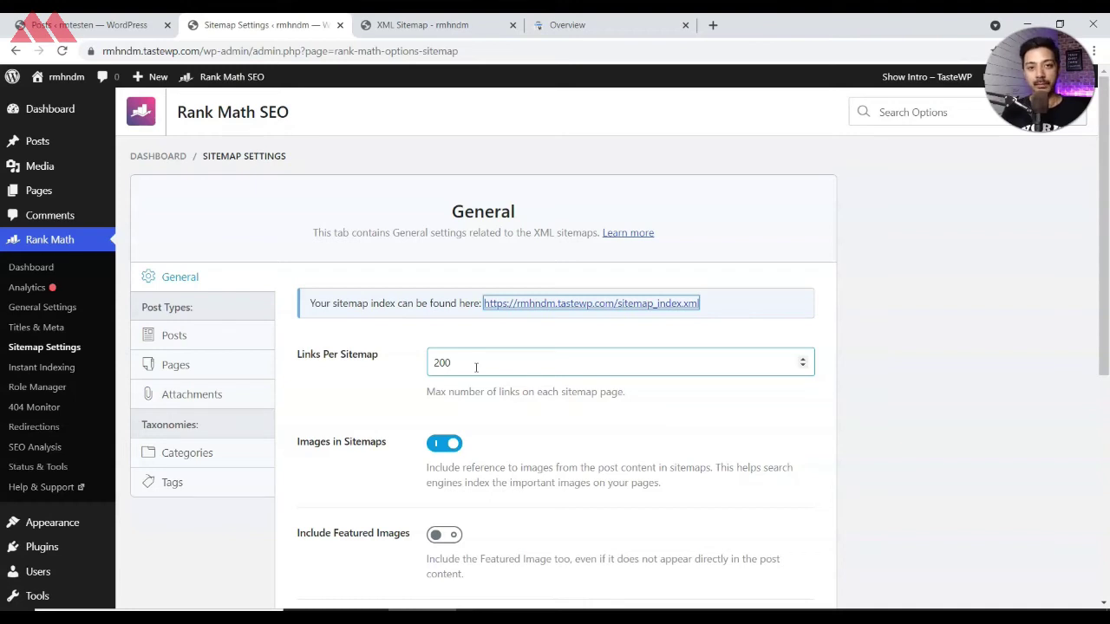
{"action": "scroll", "coordinate": [476, 367], "scroll_direction": "down", "scroll_amount": 2}
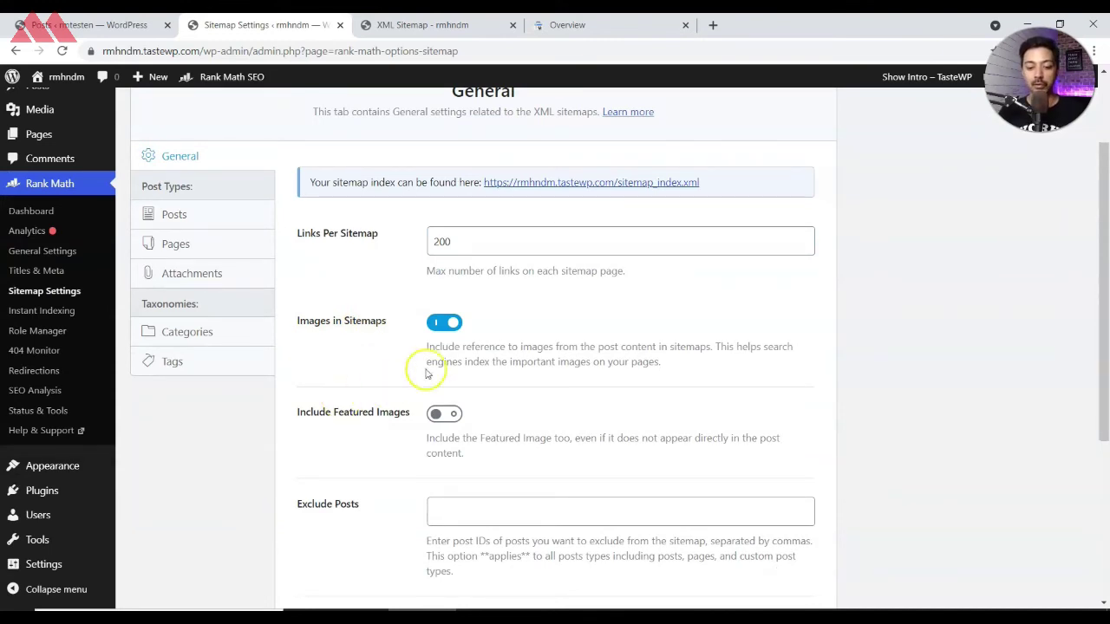
Step: Examine the General sitemap options for images, featured images, excluded posts and terms, and pinging search engines
{"action": "scroll", "coordinate": [477, 327], "scroll_direction": "down", "scroll_amount": 2}
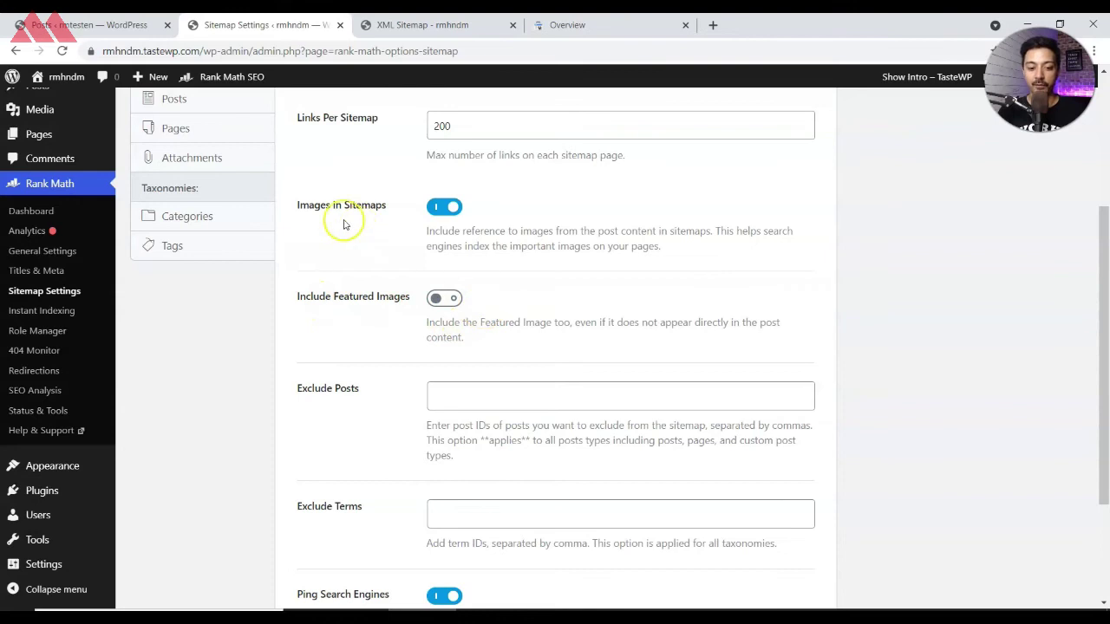
{"action": "scroll", "coordinate": [387, 259], "scroll_direction": "down", "scroll_amount": 2}
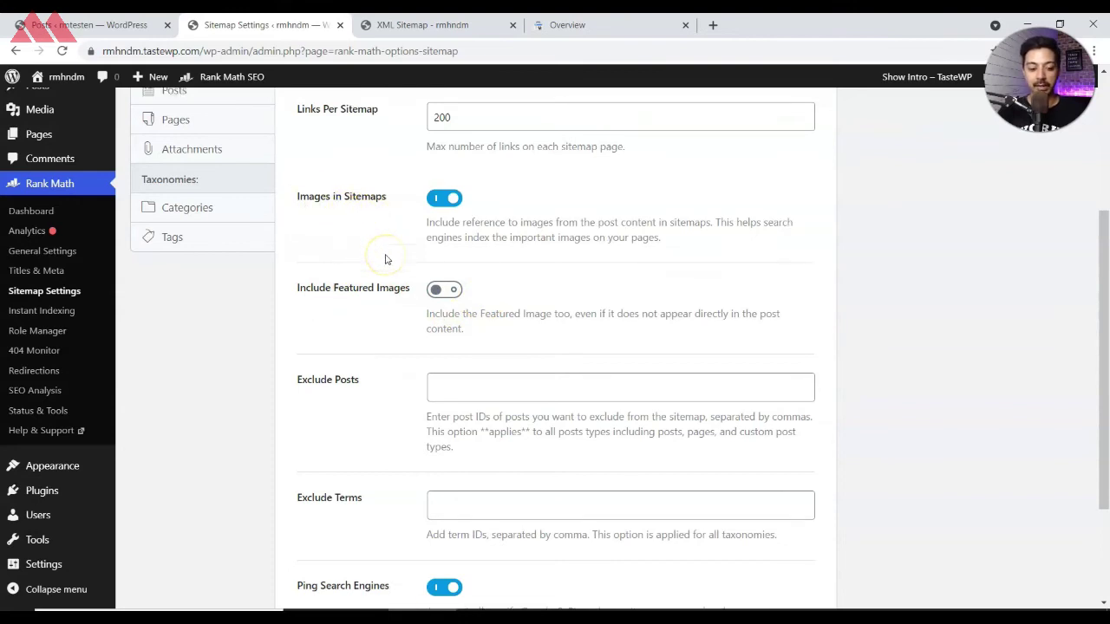
{"action": "left_click", "coordinate": [465, 286]}
{"action": "scroll", "coordinate": [464, 288], "scroll_direction": "up", "scroll_amount": 1}
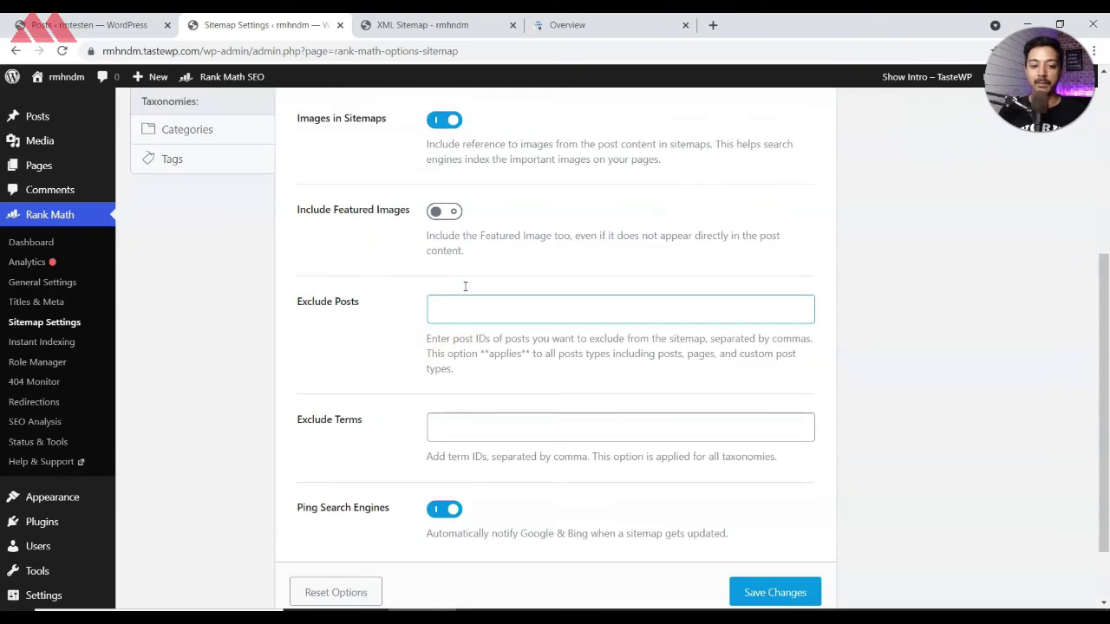
{"action": "left_click", "coordinate": [460, 297]}
{"action": "left_click", "coordinate": [513, 307]}
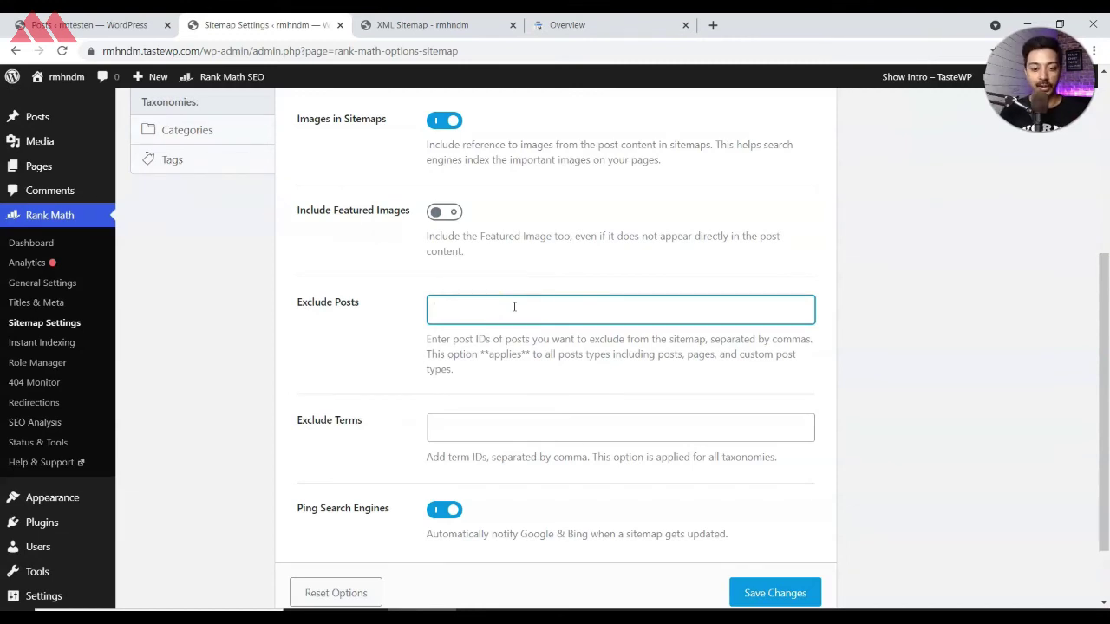
{"action": "scroll", "coordinate": [405, 426], "scroll_direction": "down", "scroll_amount": 2}
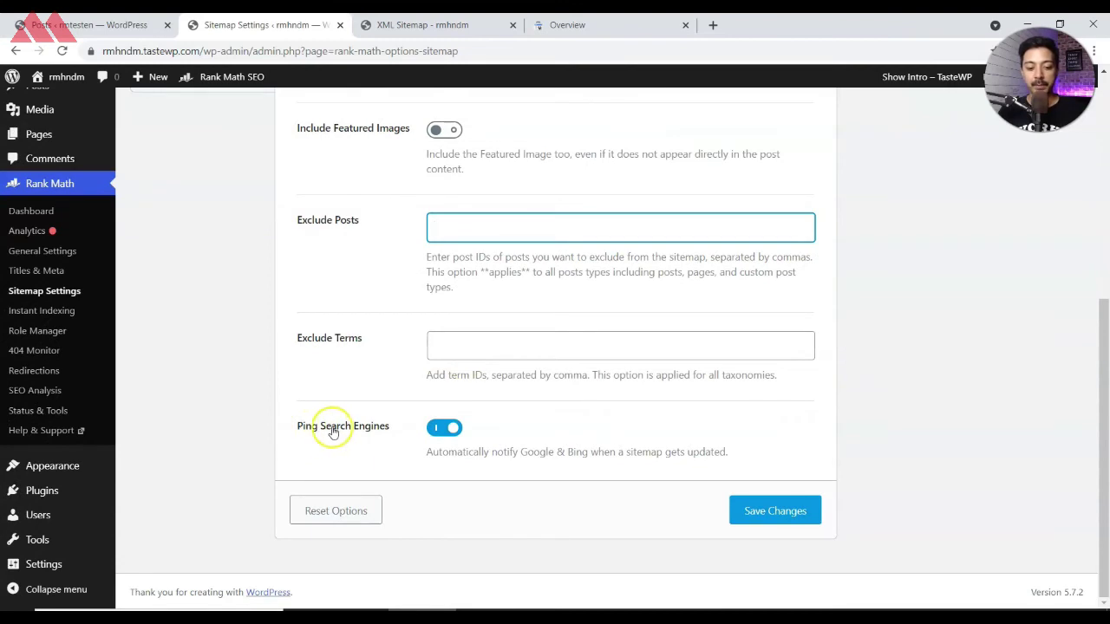
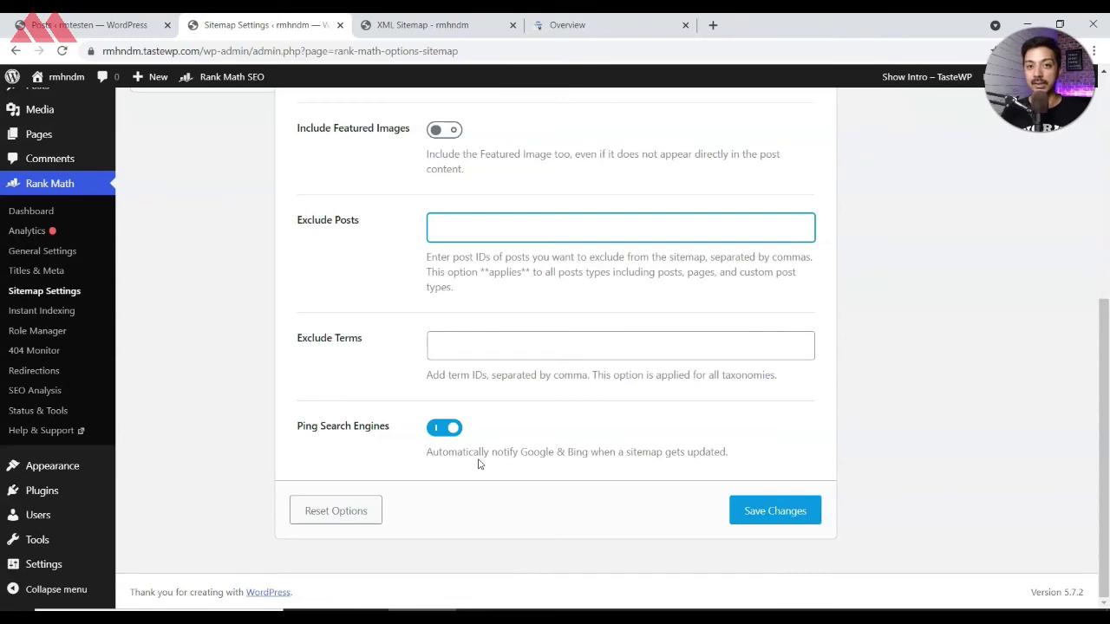
Step: Review the sitemap inclusion settings for the Posts, Pages and Attachments post types
{"action": "scroll", "coordinate": [478, 464], "scroll_direction": "up", "scroll_amount": 5}
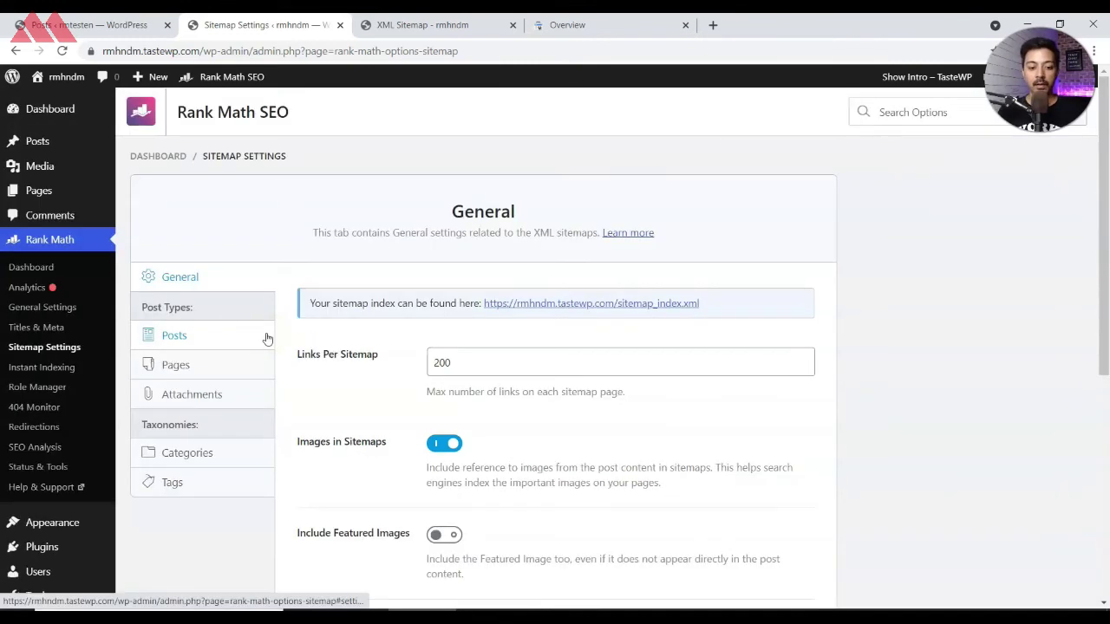
{"action": "left_click", "coordinate": [213, 335]}
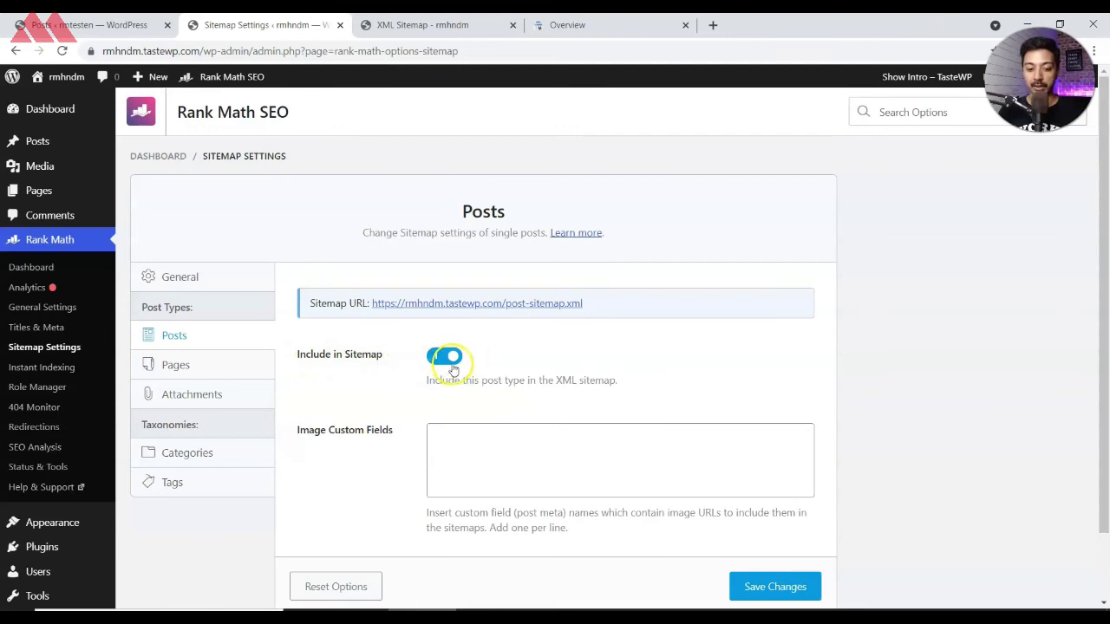
{"action": "left_click", "coordinate": [260, 364]}
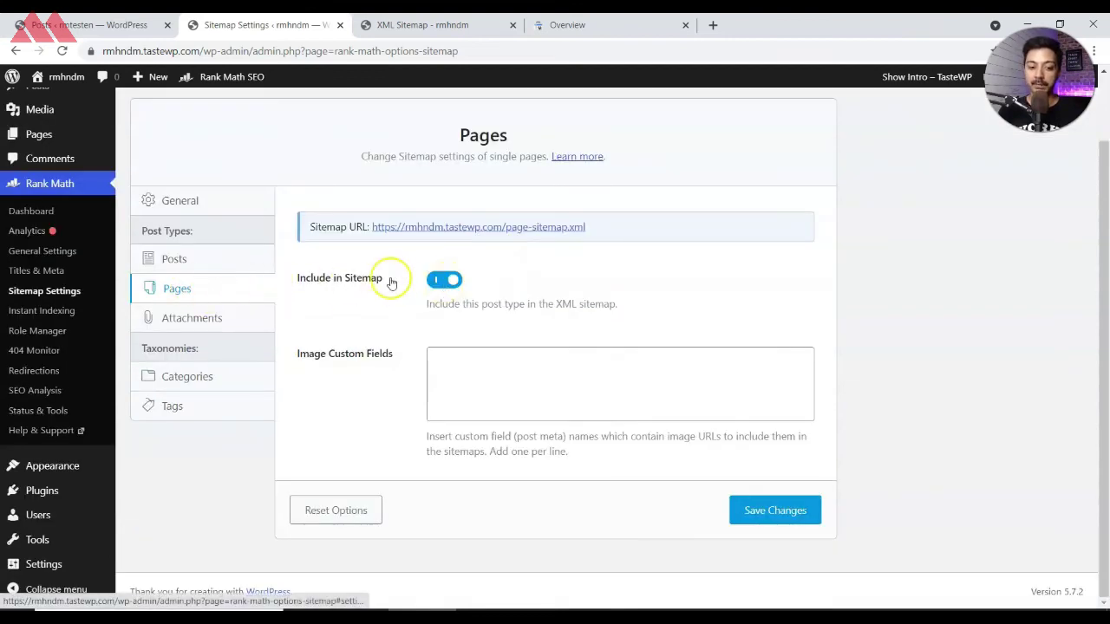
{"action": "left_click", "coordinate": [179, 319]}
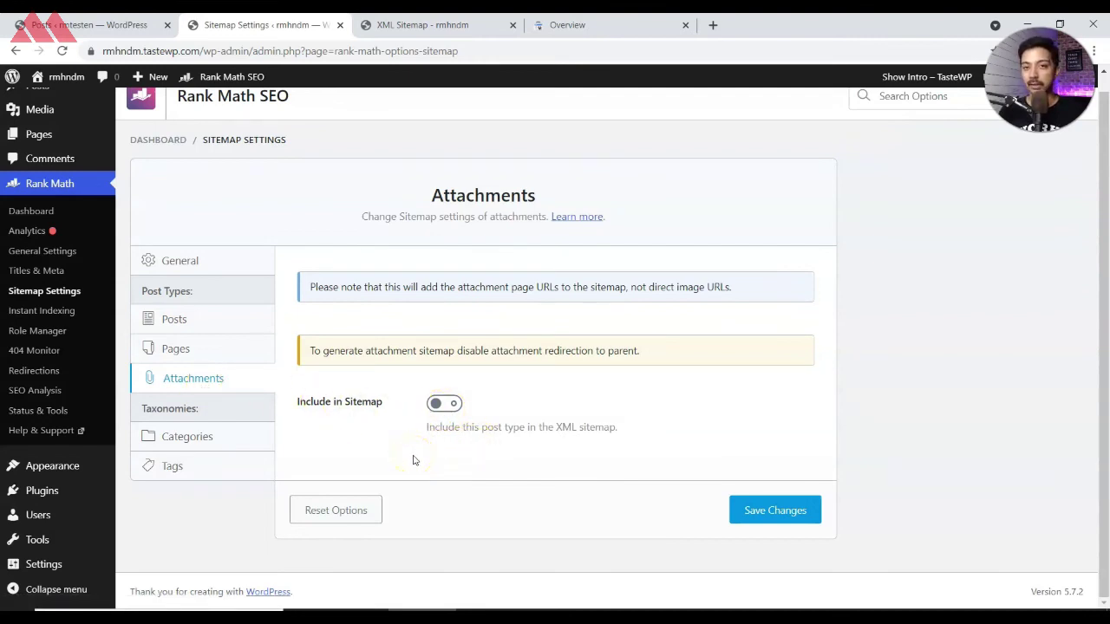
{"action": "left_click", "coordinate": [478, 442]}
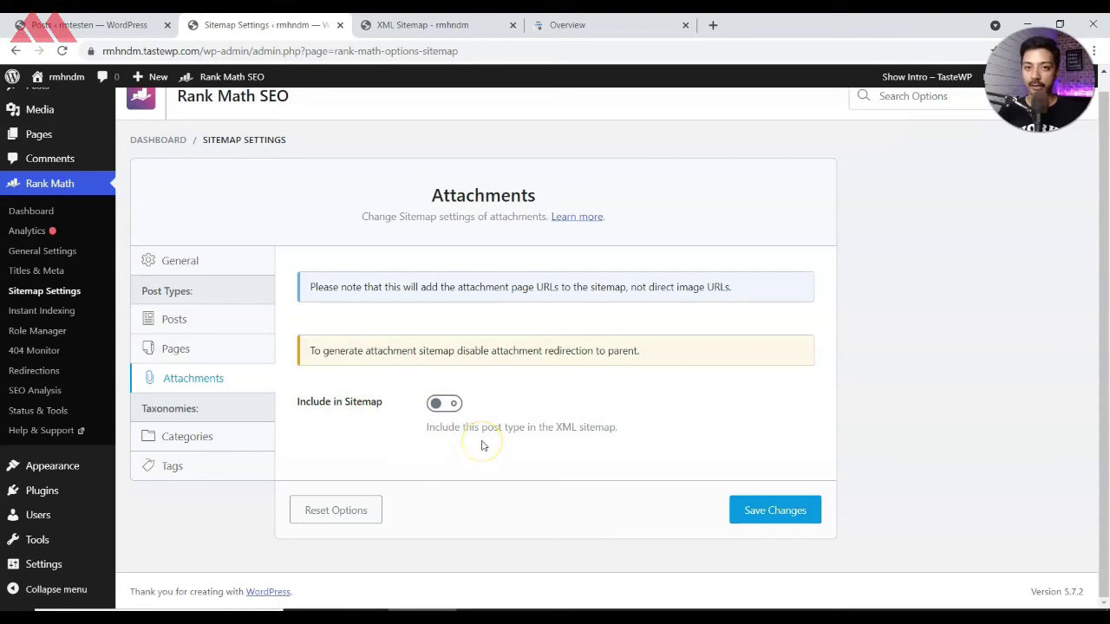
Step: Review the sitemap inclusion settings for the Categories and Tags taxonomies
{"action": "left_click", "coordinate": [191, 436]}
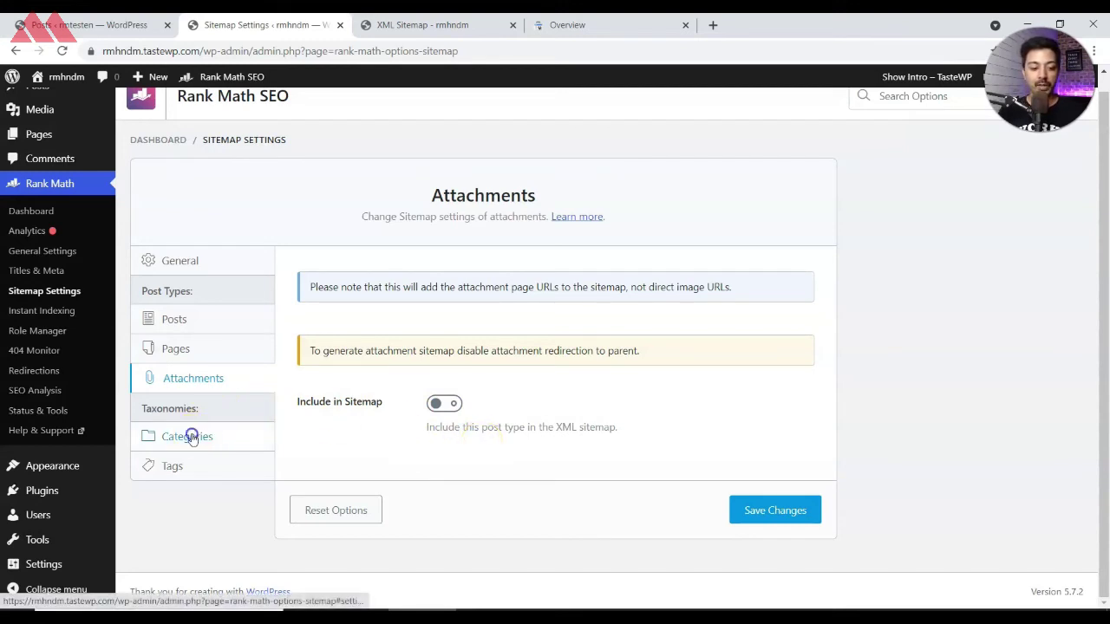
{"action": "left_click", "coordinate": [304, 438]}
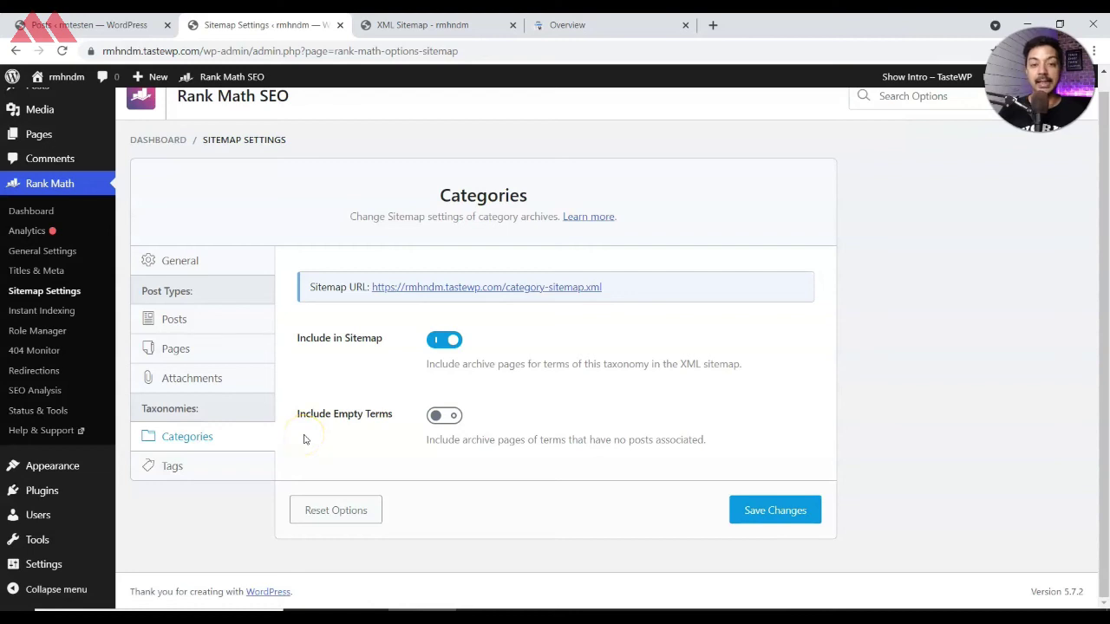
{"action": "scroll", "coordinate": [43, 186], "scroll_direction": "up", "scroll_amount": 1}
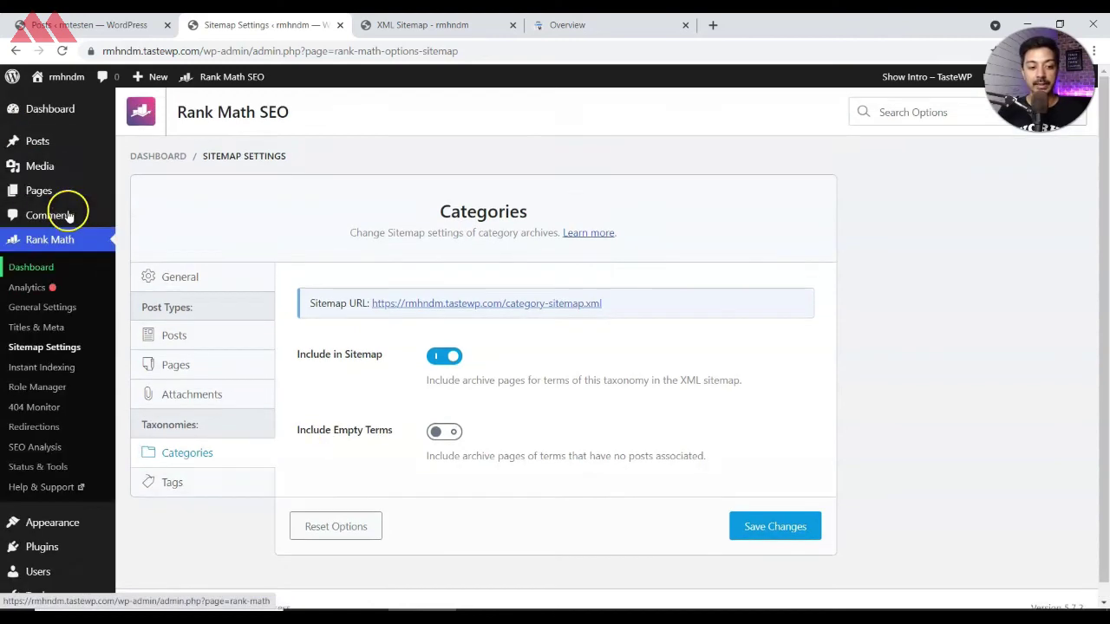
{"action": "mouse_move", "coordinate": [50, 149]}
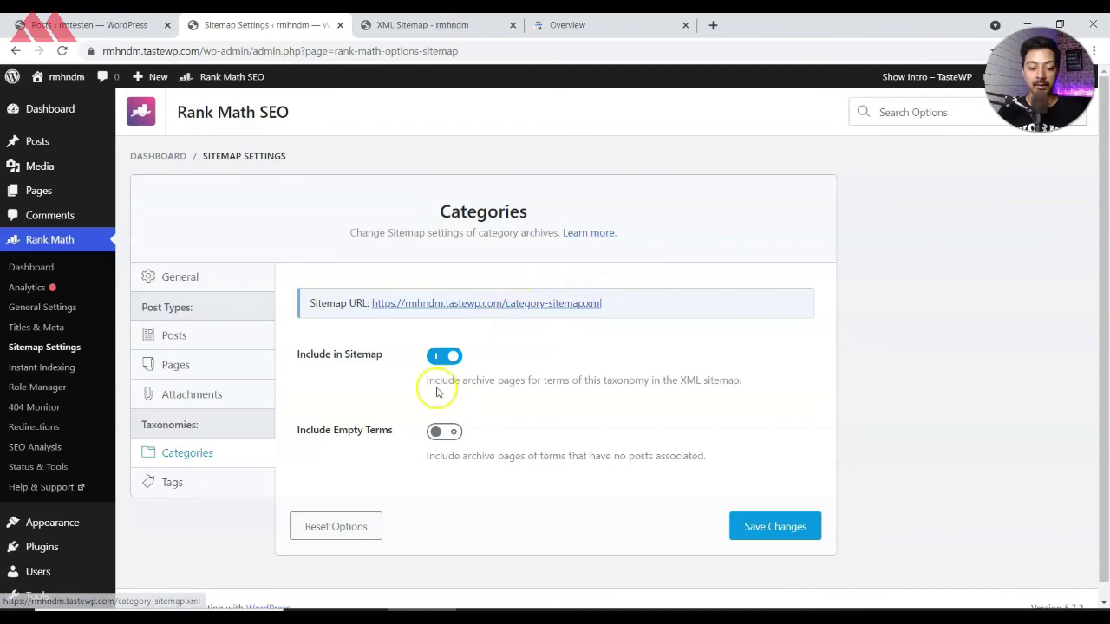
{"action": "left_click", "coordinate": [182, 483]}
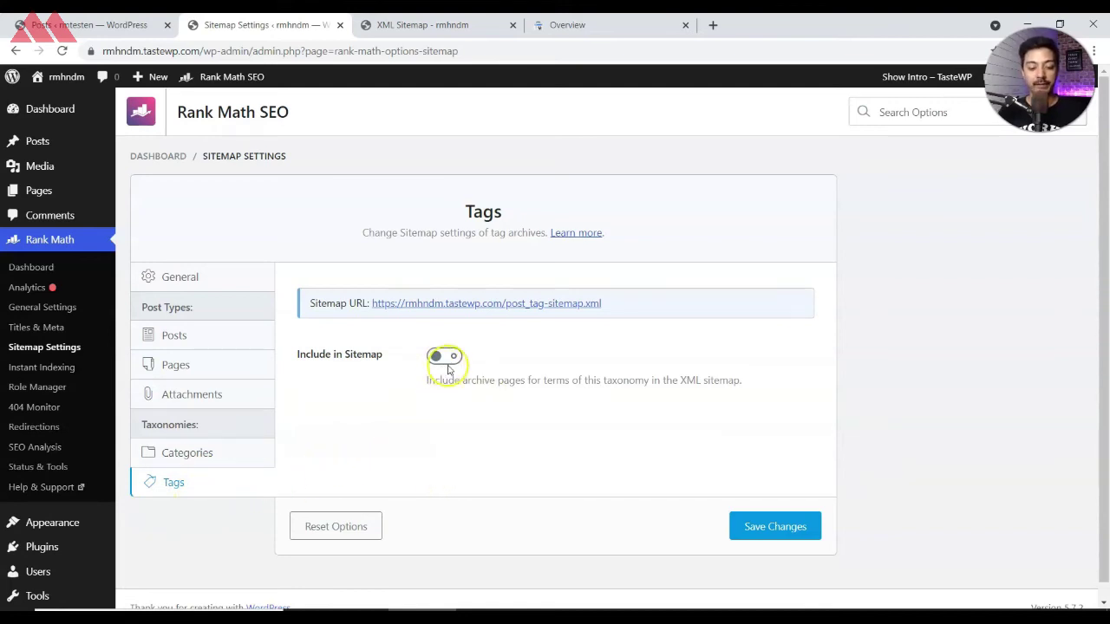
Step: Look over the Instant Indexing settings and examine the Role Manager capabilities from Administrator through Subscriber
{"action": "left_click", "coordinate": [47, 367]}
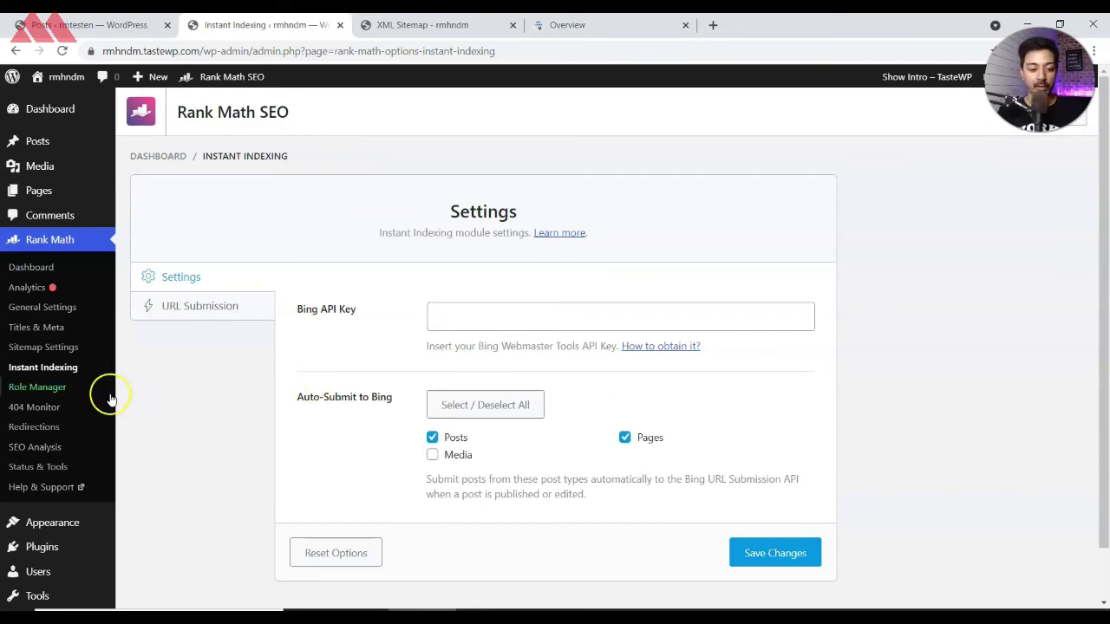
{"action": "left_click", "coordinate": [39, 387]}
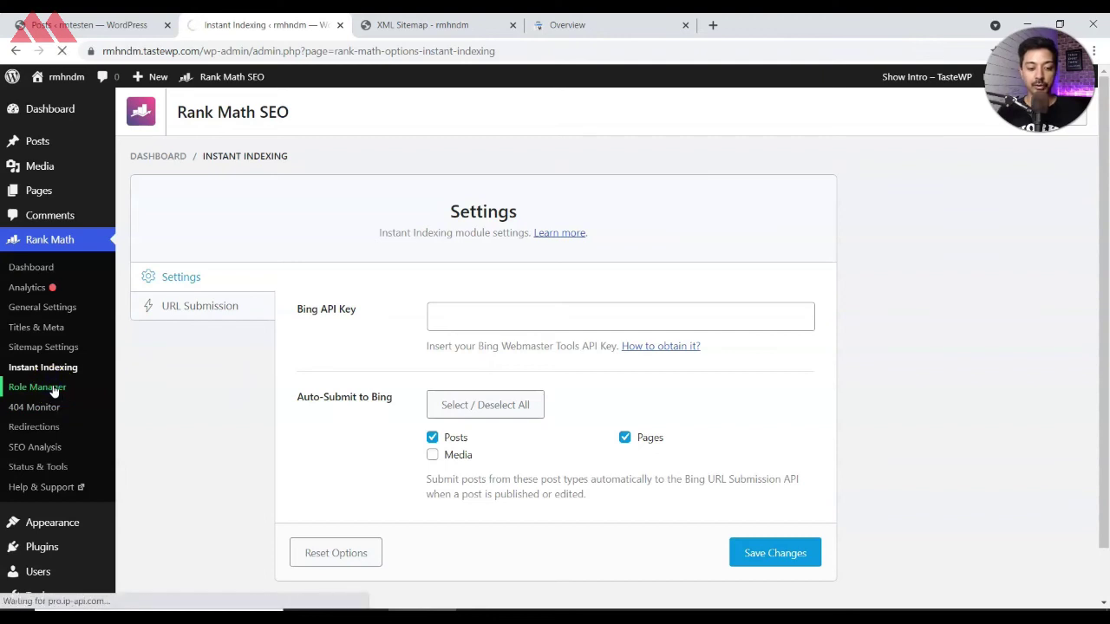
{"action": "left_click", "coordinate": [490, 405]}
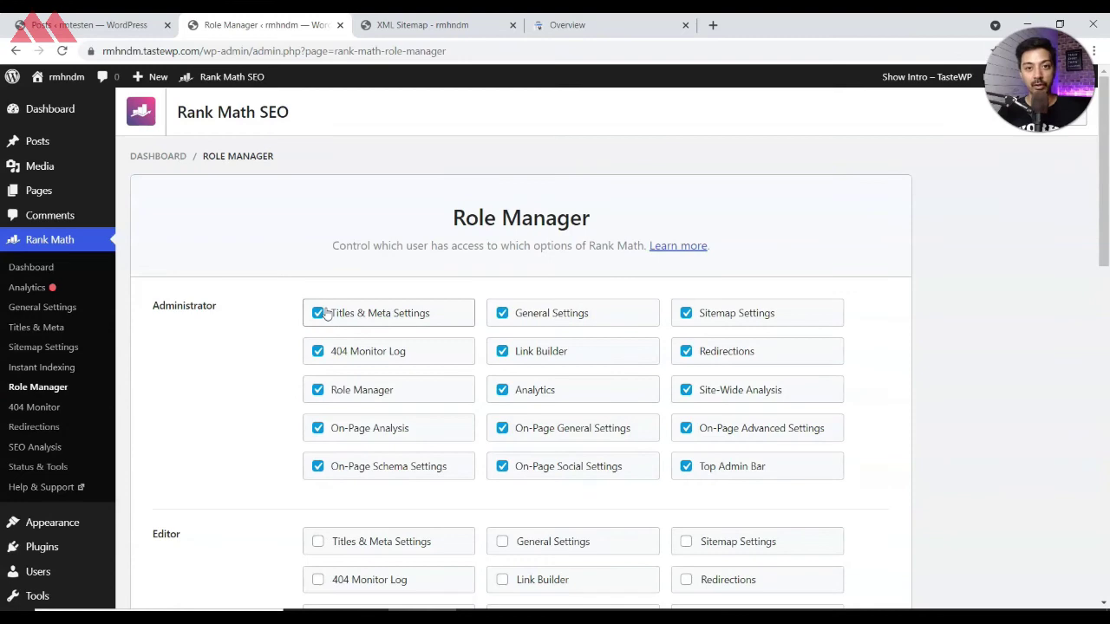
{"action": "scroll", "coordinate": [325, 314], "scroll_direction": "down", "scroll_amount": 5}
{"action": "scroll", "coordinate": [325, 314], "scroll_direction": "up", "scroll_amount": 1}
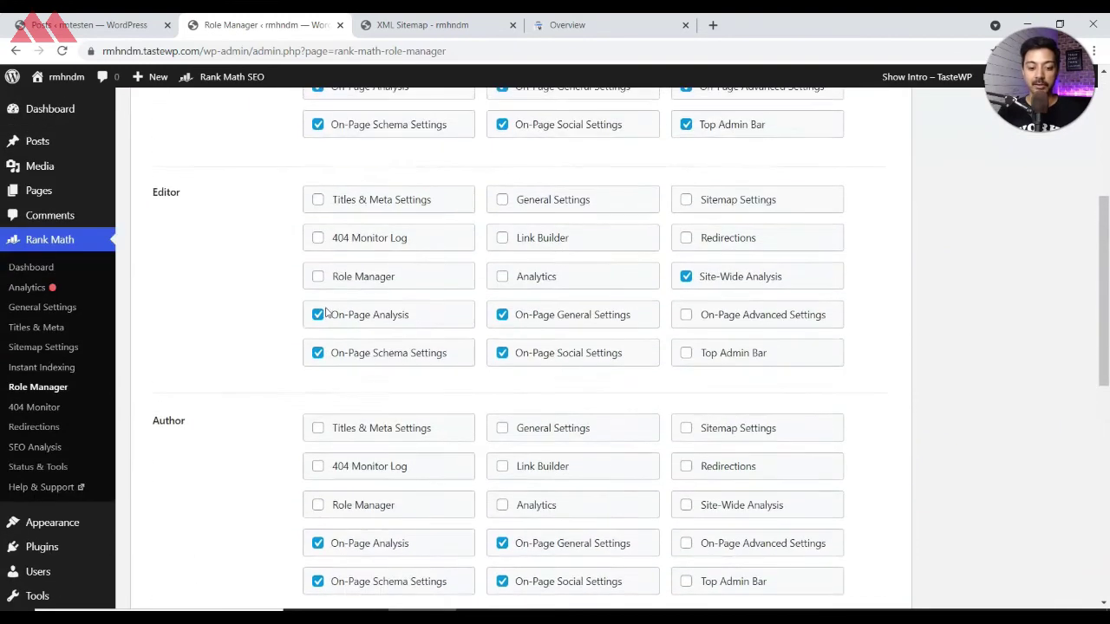
{"action": "scroll", "coordinate": [326, 314], "scroll_direction": "down", "scroll_amount": 6}
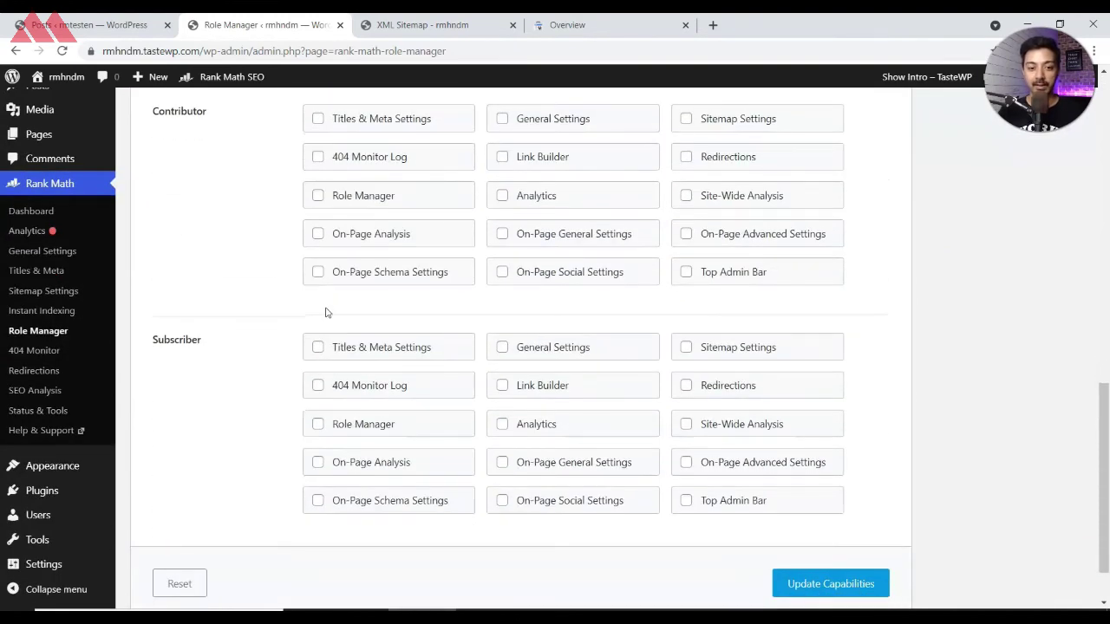
{"action": "left_click", "coordinate": [36, 353]}
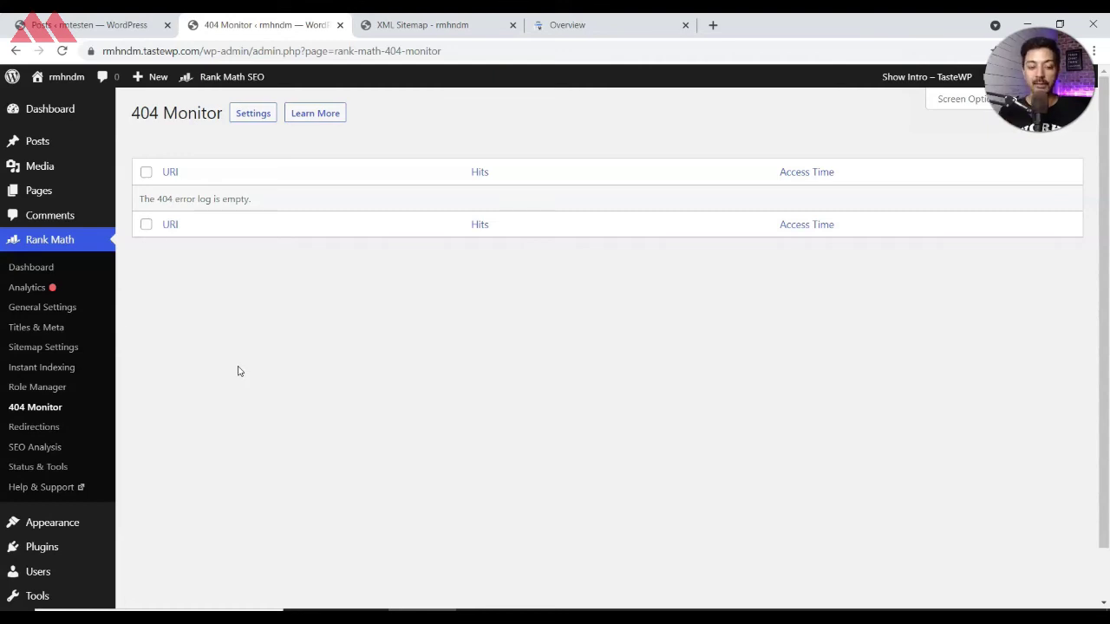
{"action": "left_click_drag", "start_coordinate": [236, 51], "coordinate": [35, 54]}
{"action": "key", "text": "ctrl+c"}
{"action": "key", "text": "ctrl+t"}
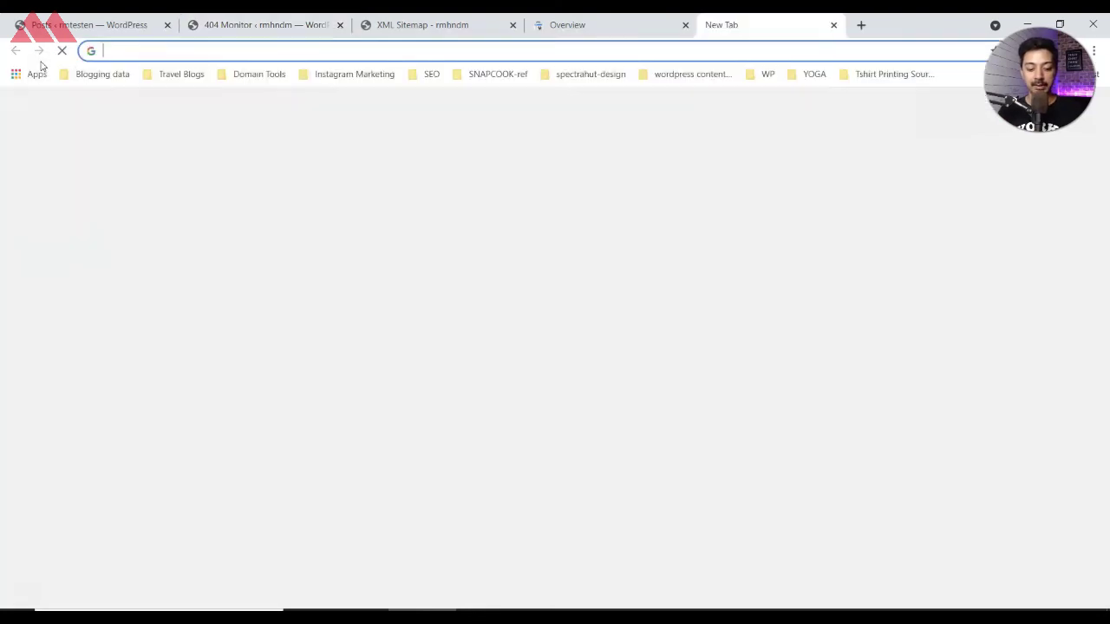
{"action": "key", "text": "ctrl+v"}
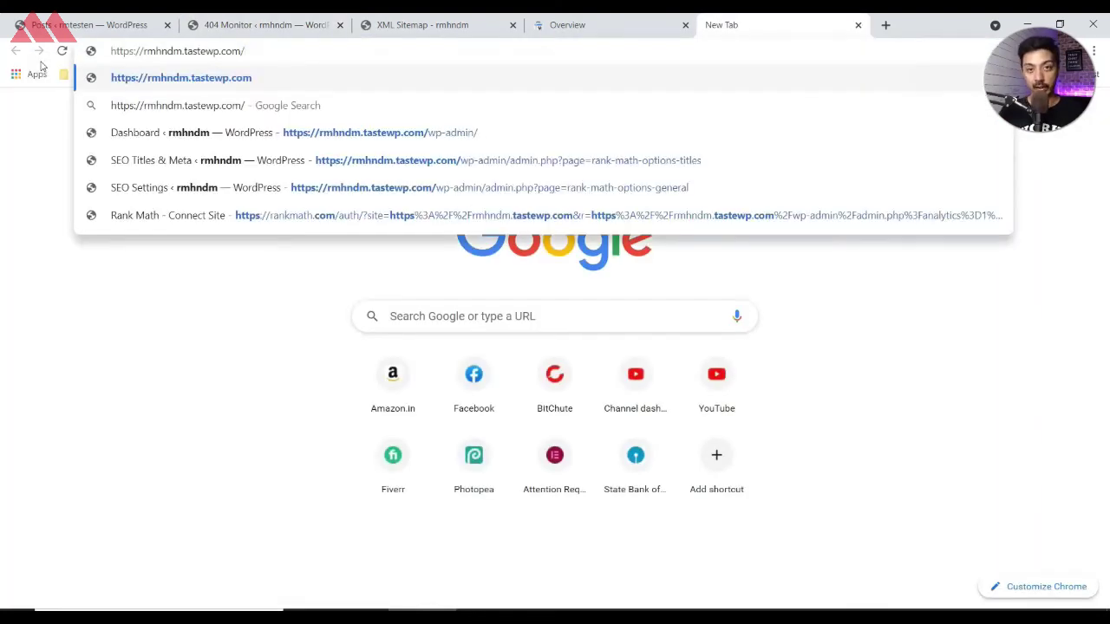
{"action": "type", "text": "alwkdjawldkja"}
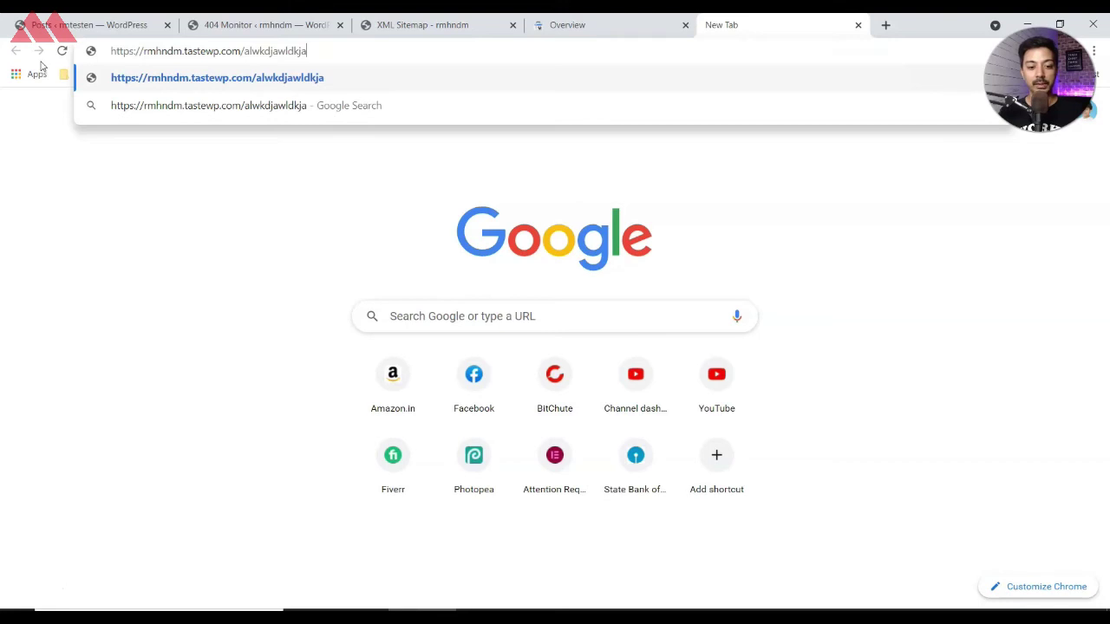
{"action": "key", "text": "Return"}
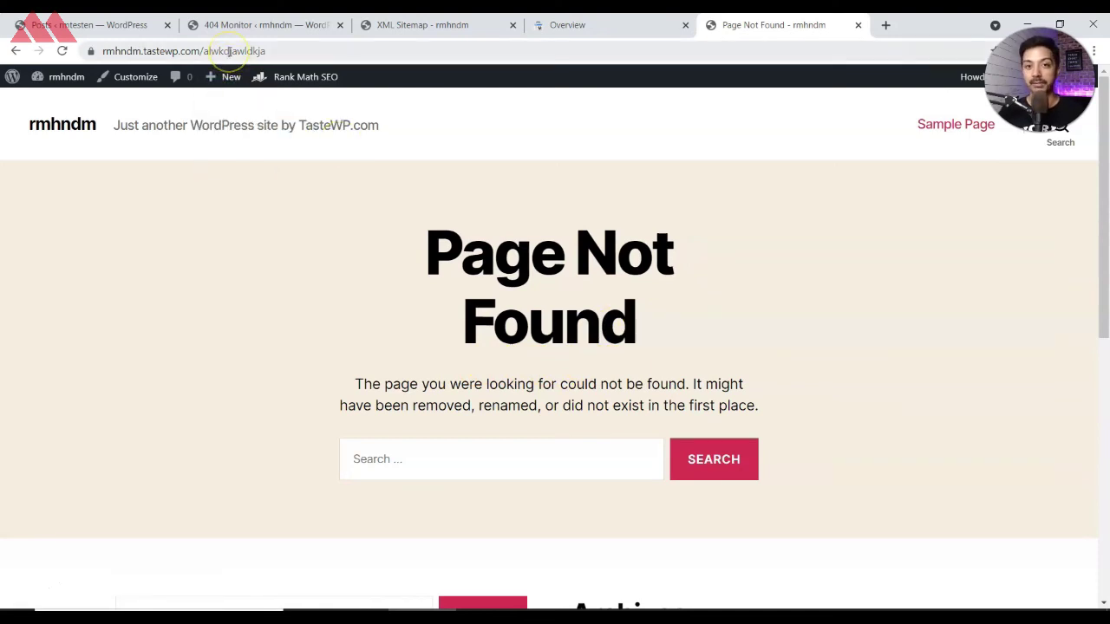
Step: Return to the 404 Monitor, reload its log and examine the entry for alwkdjawldkja
{"action": "left_click", "coordinate": [260, 24]}
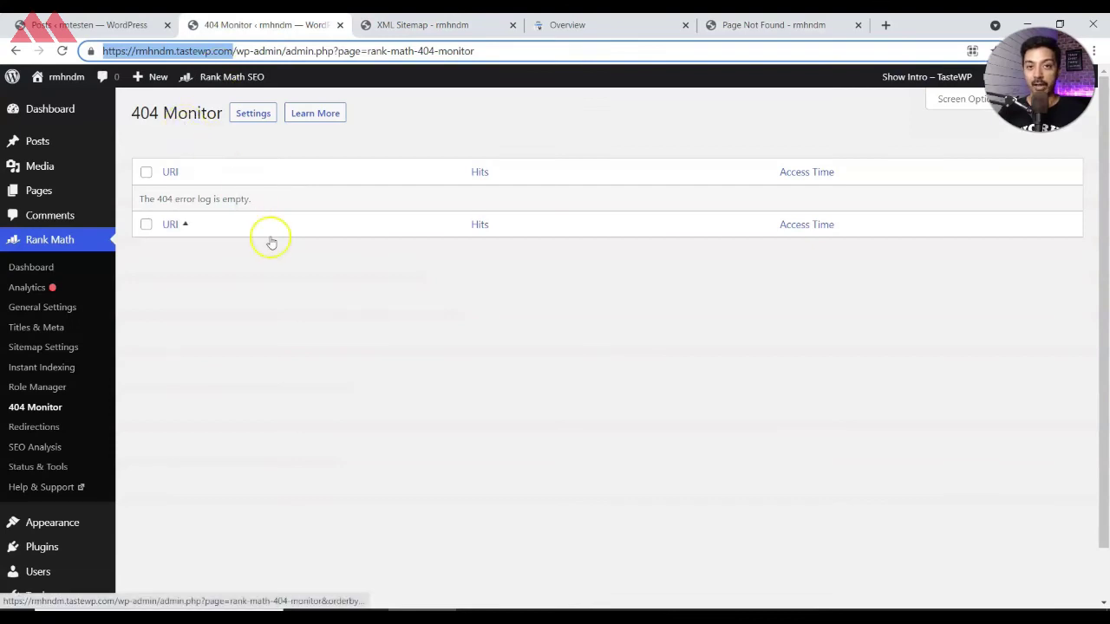
{"action": "left_click", "coordinate": [29, 414]}
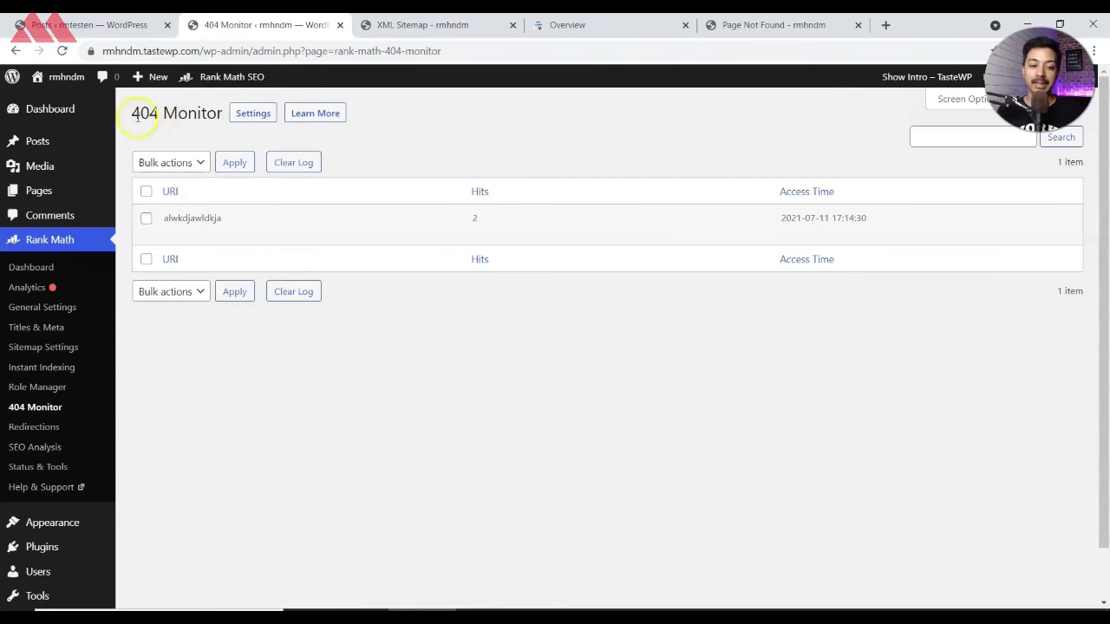
{"action": "mouse_move", "coordinate": [173, 219]}
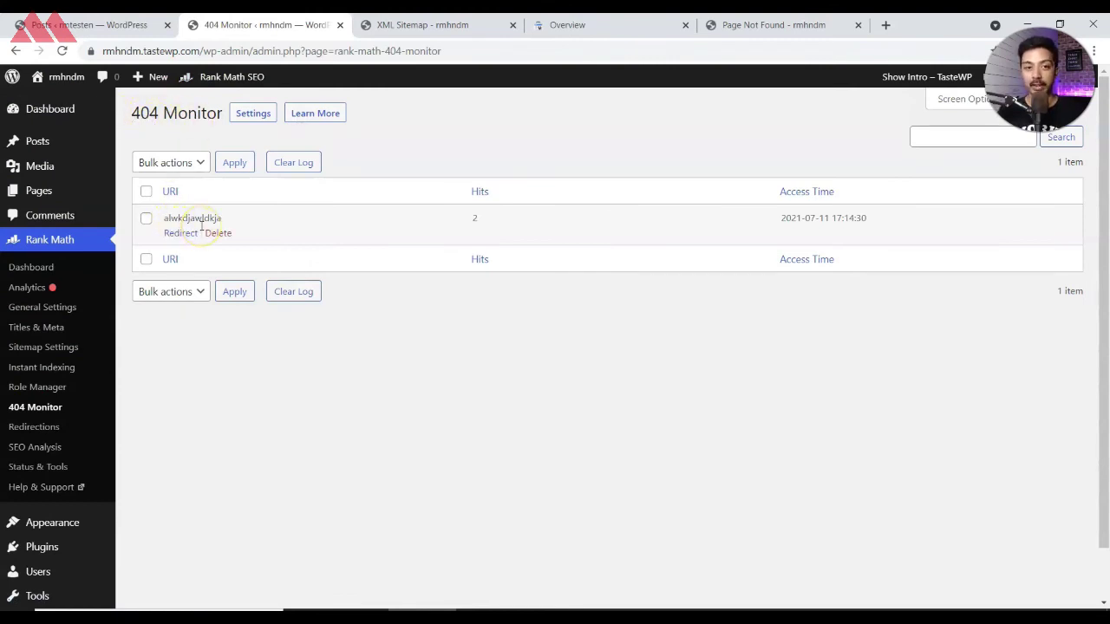
{"action": "double_click", "coordinate": [198, 220]}
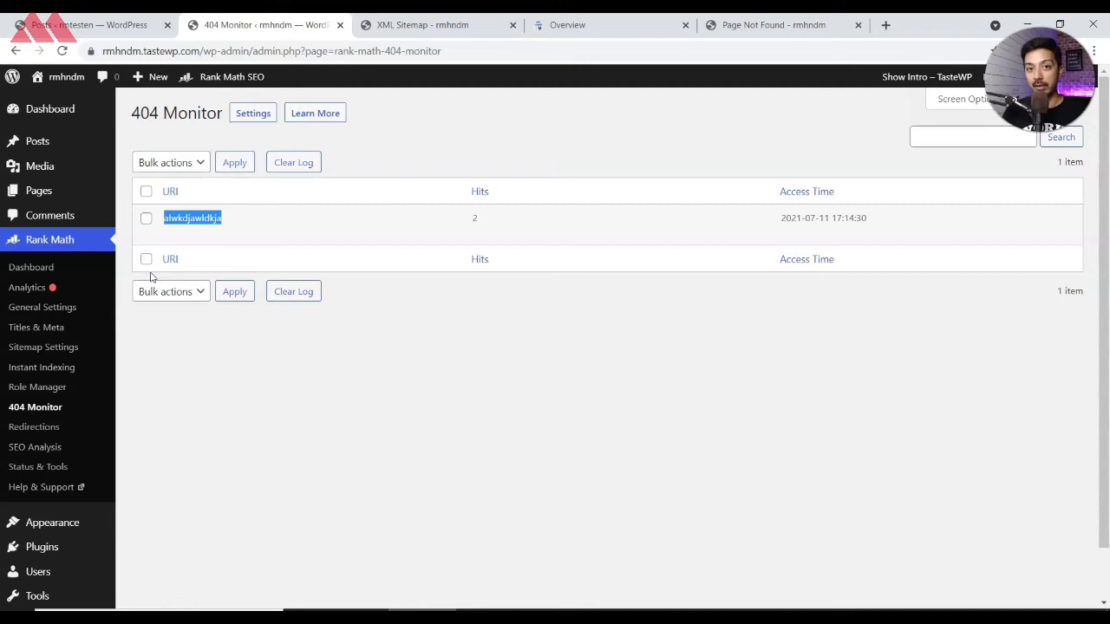
{"action": "mouse_move", "coordinate": [203, 219]}
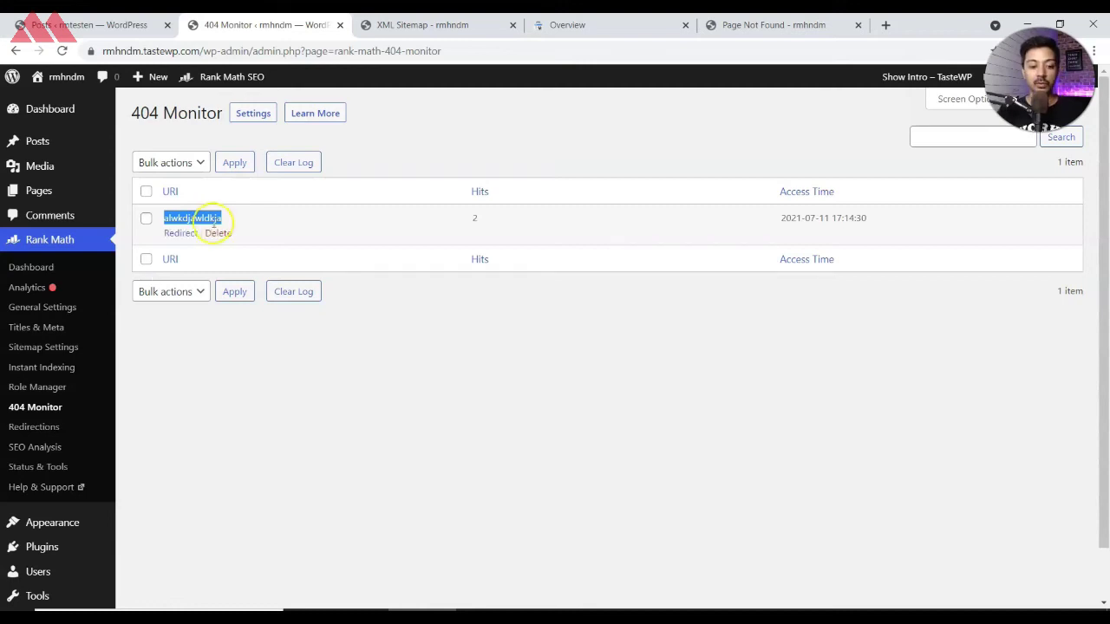
{"action": "left_click", "coordinate": [172, 234]}
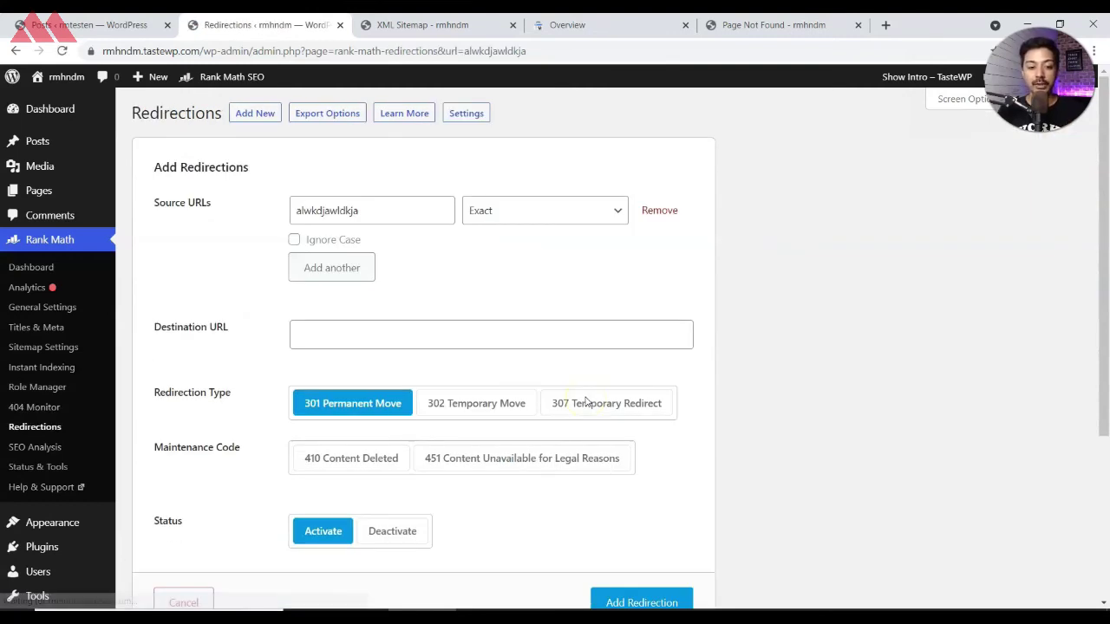
{"action": "left_click", "coordinate": [365, 347]}
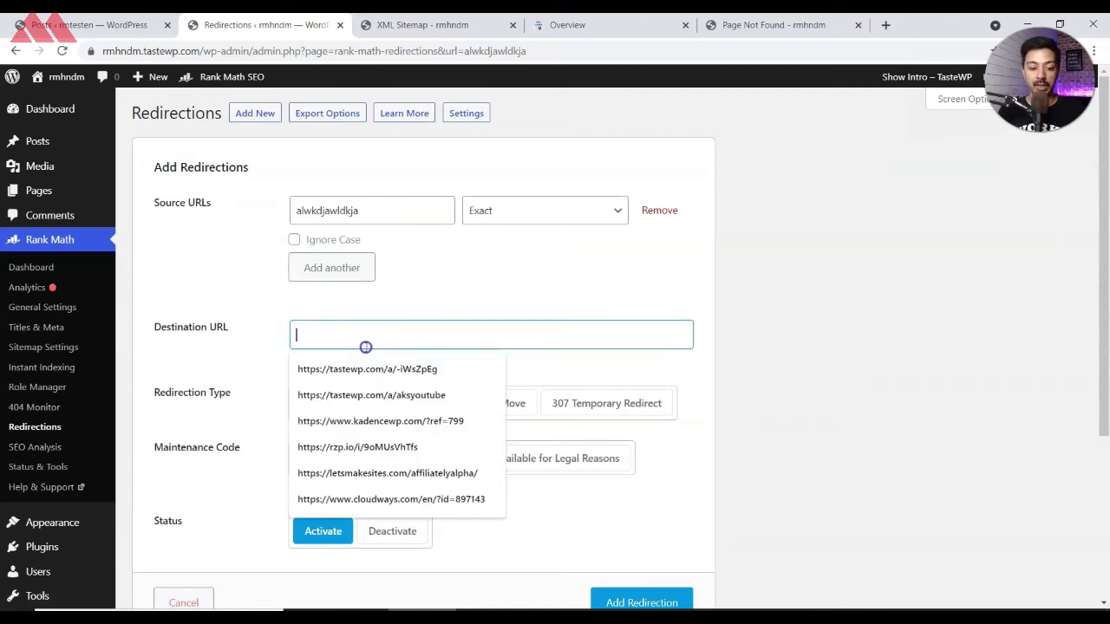
{"action": "key", "text": "ctrl+v"}
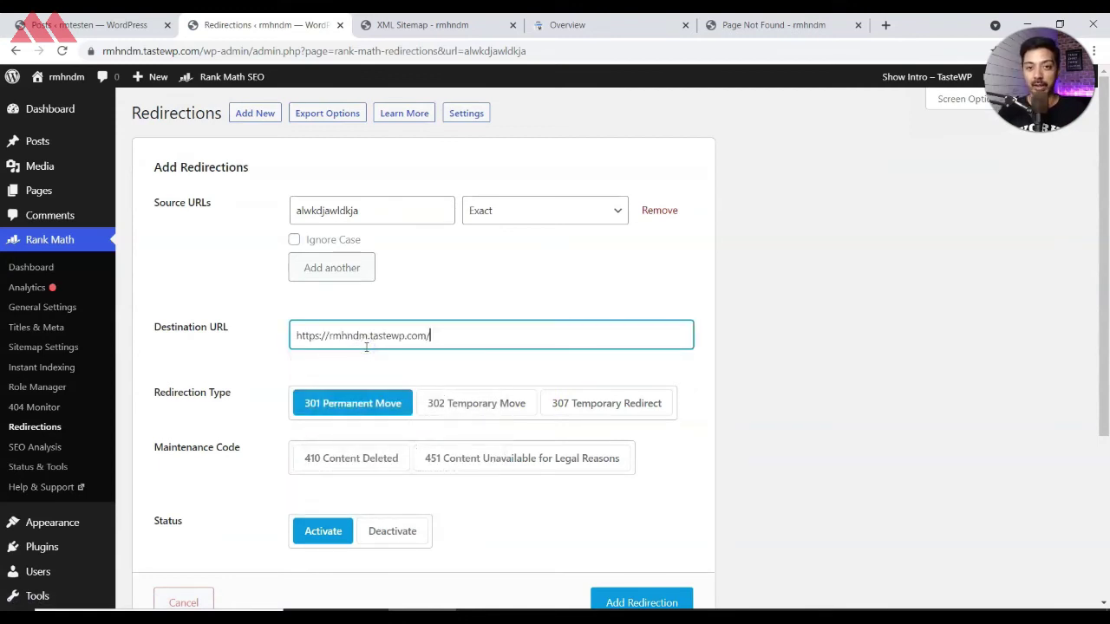
{"action": "scroll", "coordinate": [367, 346], "scroll_direction": "down", "scroll_amount": 1}
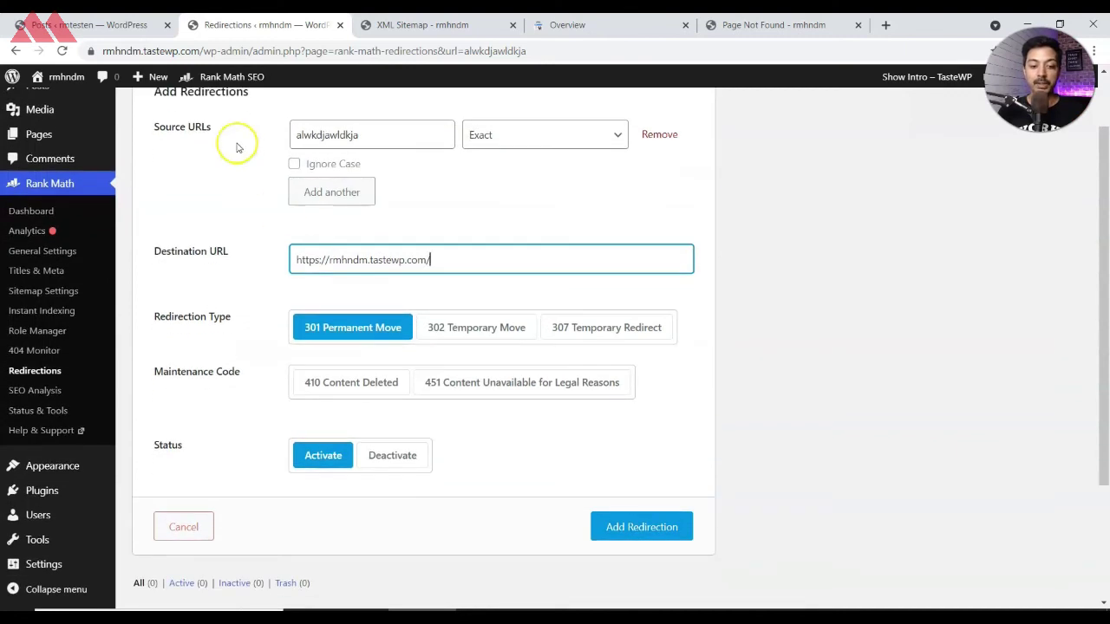
{"action": "left_click", "coordinate": [763, 26]}
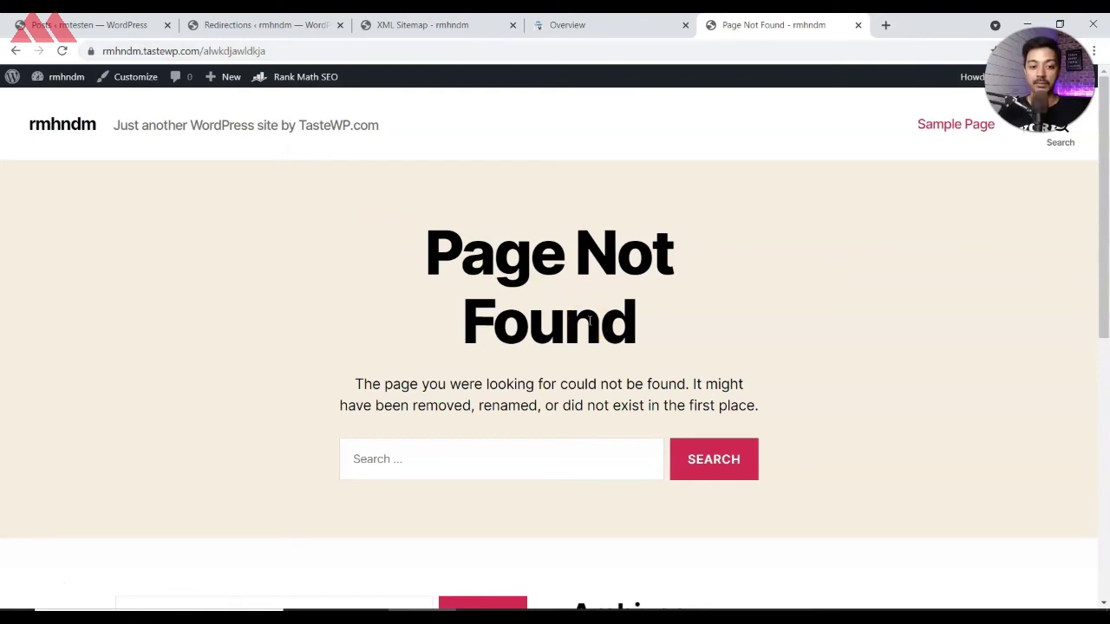
{"action": "left_click", "coordinate": [265, 25]}
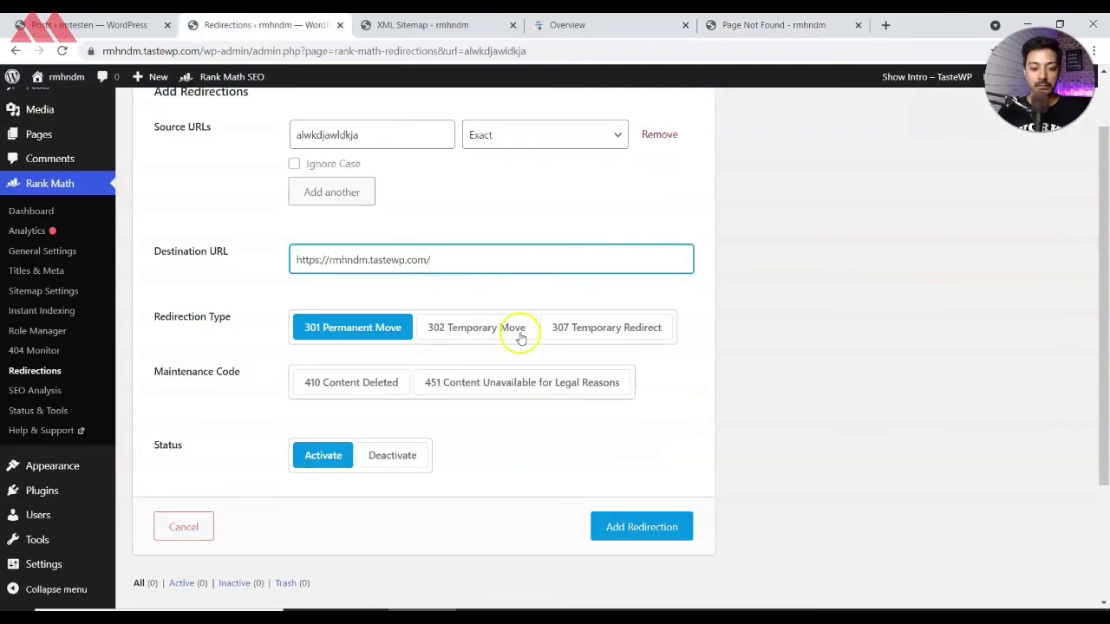
{"action": "left_click", "coordinate": [636, 531]}
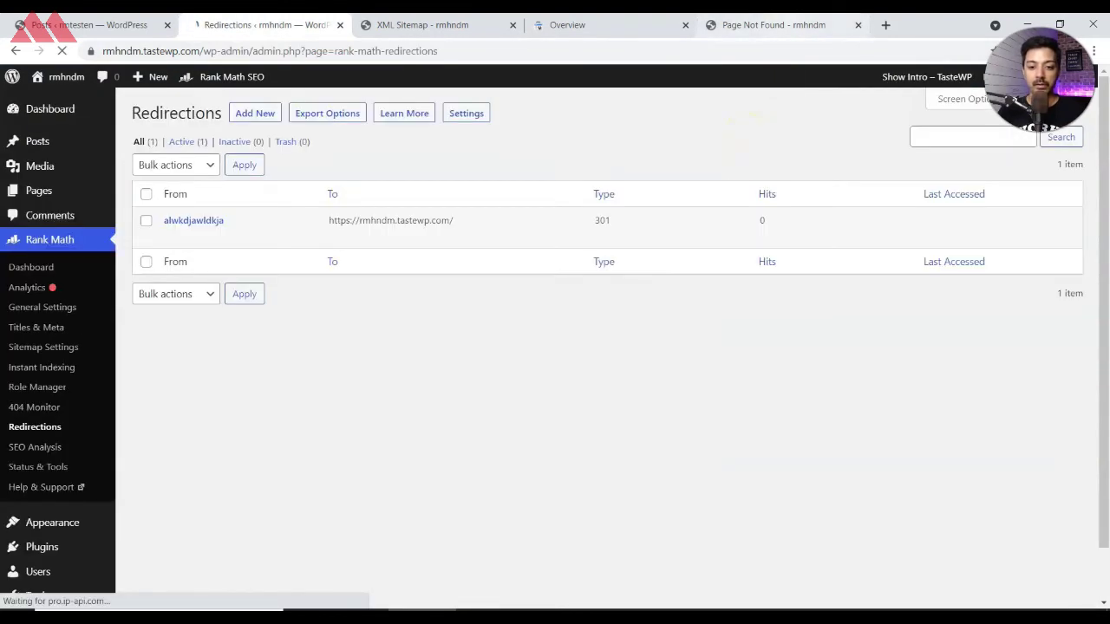
Step: Reload the nonexistent page to test its redirection, and return to the Redirections list
{"action": "left_click", "coordinate": [773, 25]}
{"action": "left_click", "coordinate": [70, 52]}
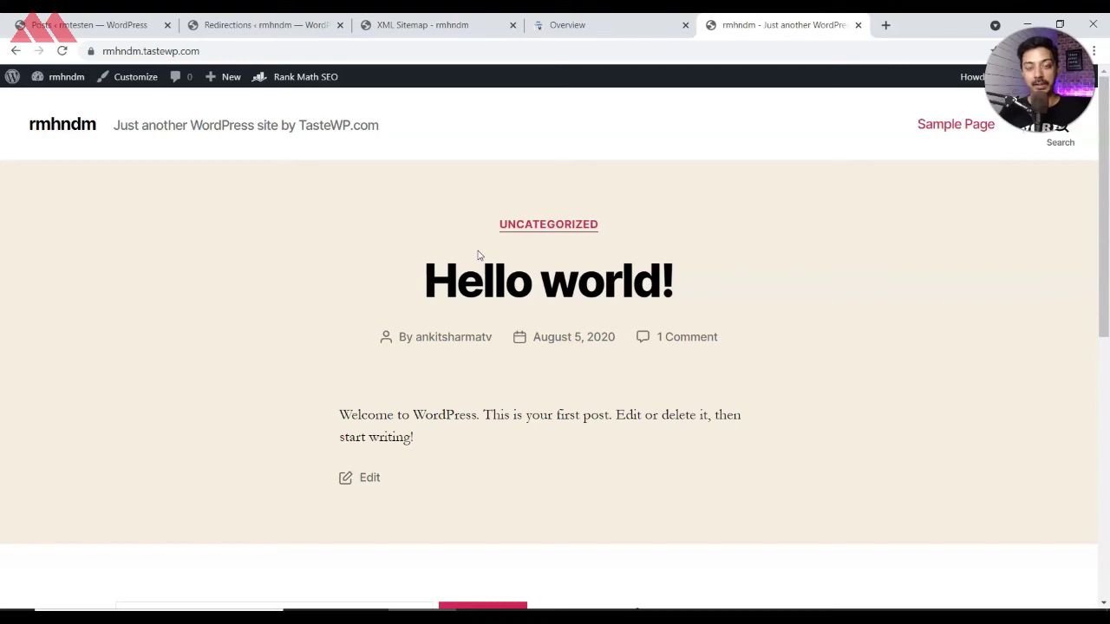
{"action": "left_click", "coordinate": [304, 25]}
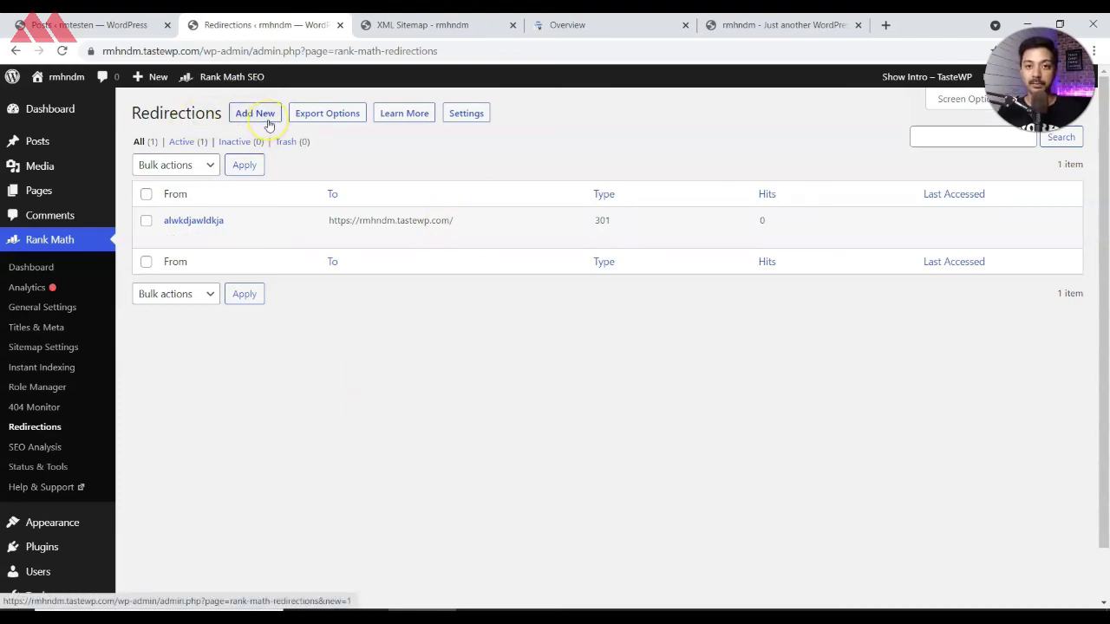
Step: Look at SEO Analysis and review the rollback versions, Beta Opt-in and Auto Update settings in Status & Tools
{"action": "scroll", "coordinate": [260, 363], "scroll_direction": "down", "scroll_amount": 1}
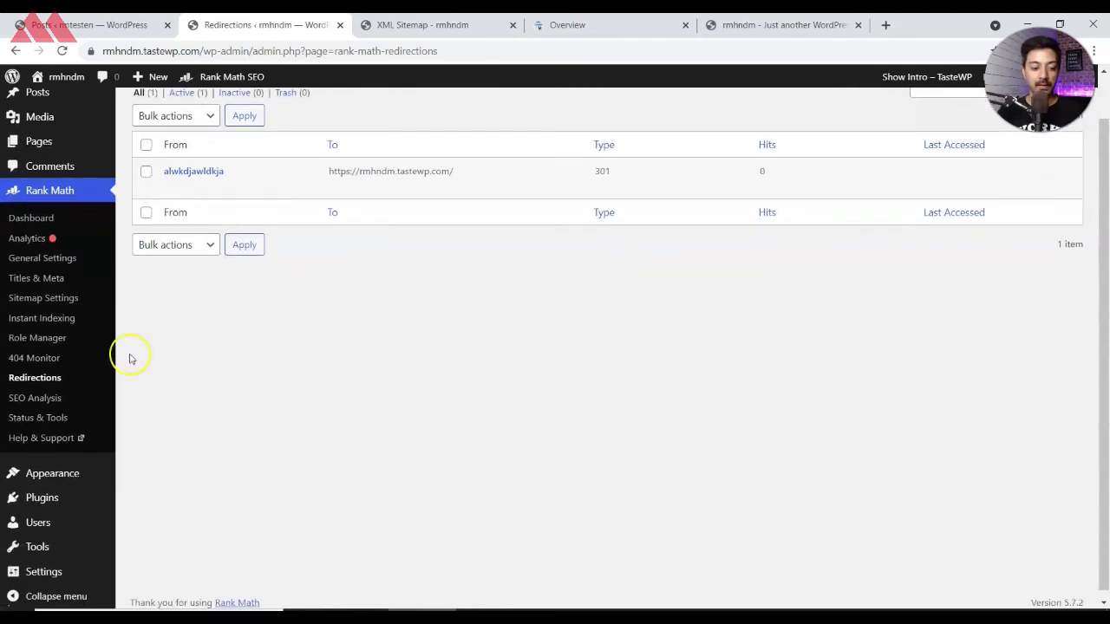
{"action": "left_click", "coordinate": [15, 402]}
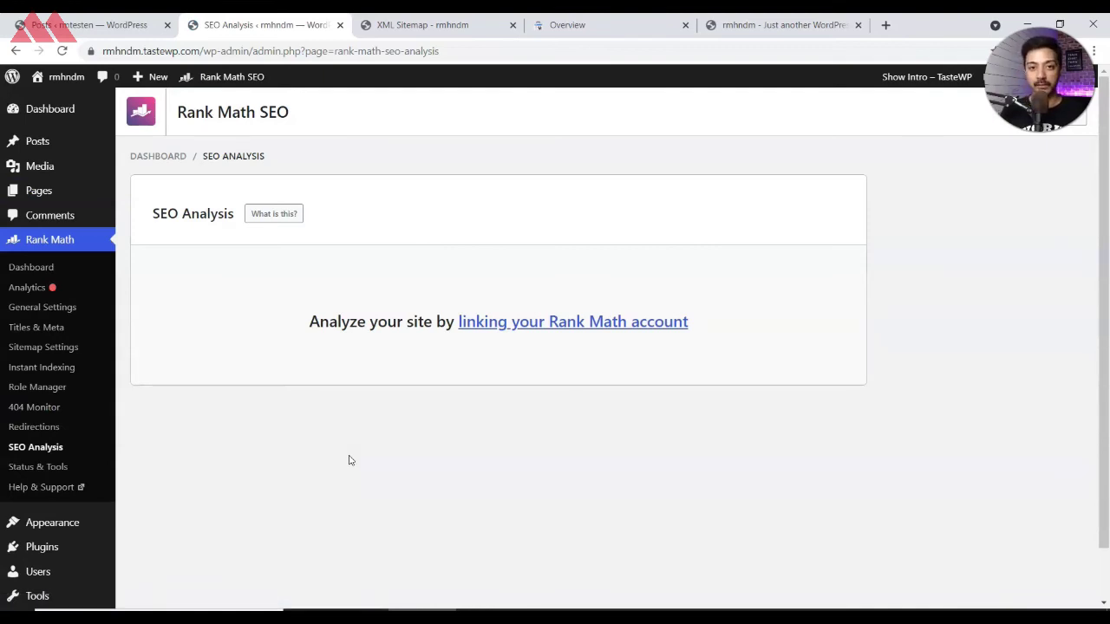
{"action": "left_click", "coordinate": [38, 466]}
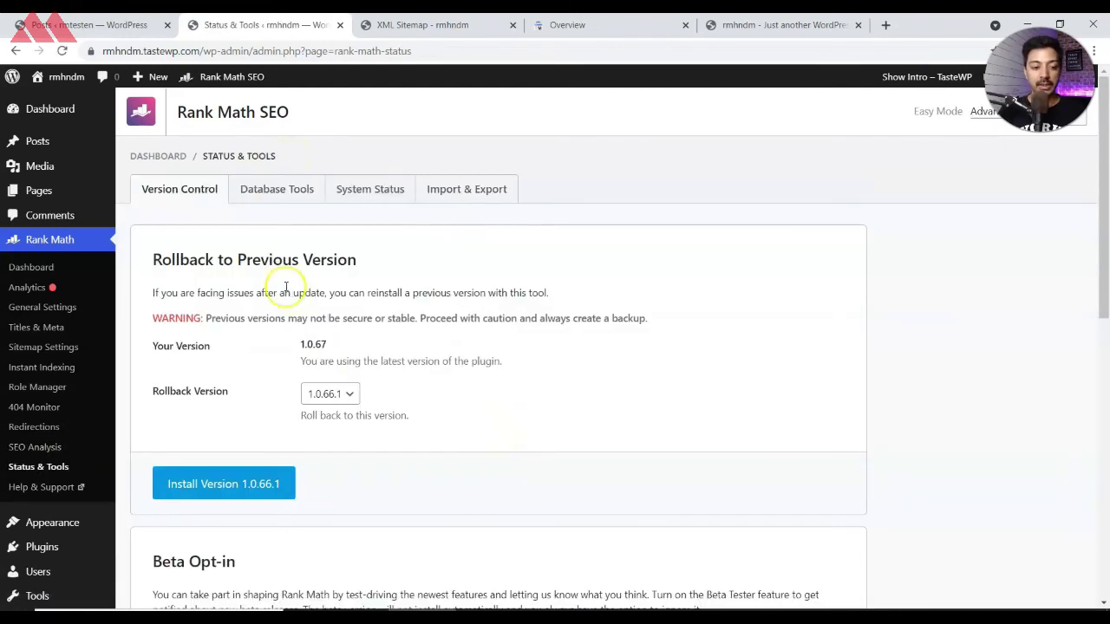
{"action": "scroll", "coordinate": [321, 260], "scroll_direction": "down", "scroll_amount": 2}
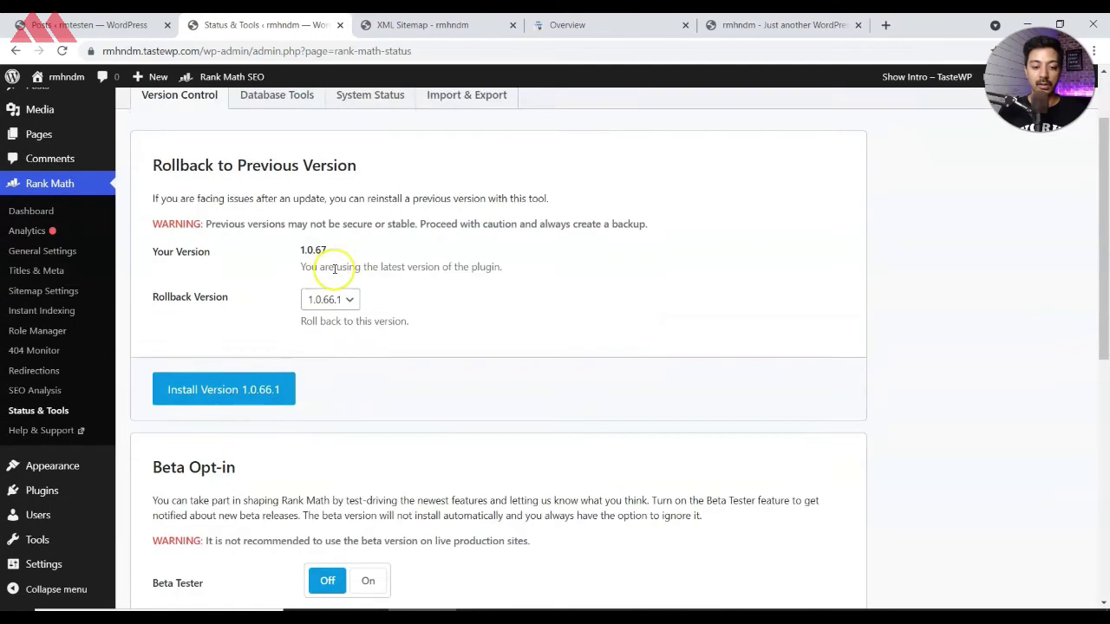
{"action": "left_click", "coordinate": [348, 283]}
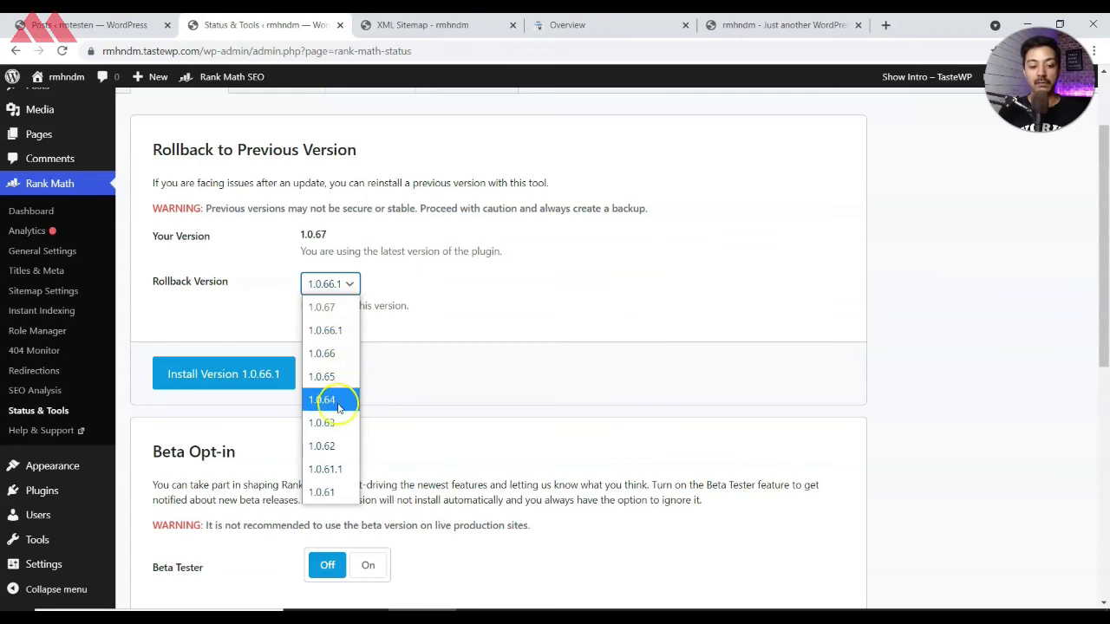
{"action": "left_click", "coordinate": [444, 373]}
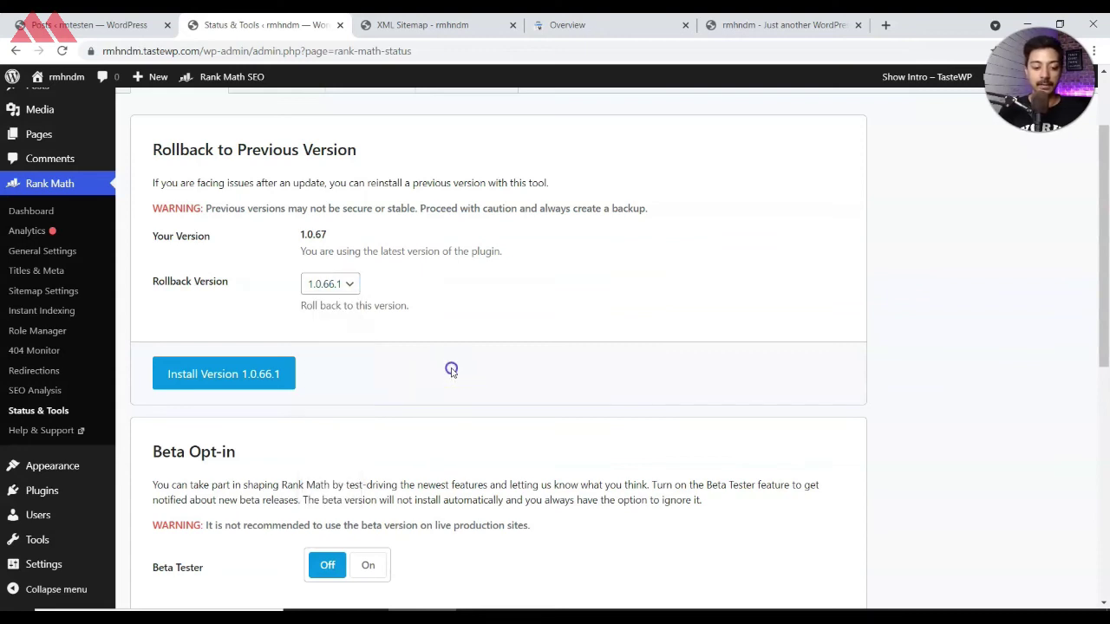
{"action": "scroll", "coordinate": [451, 367], "scroll_direction": "down", "scroll_amount": 2}
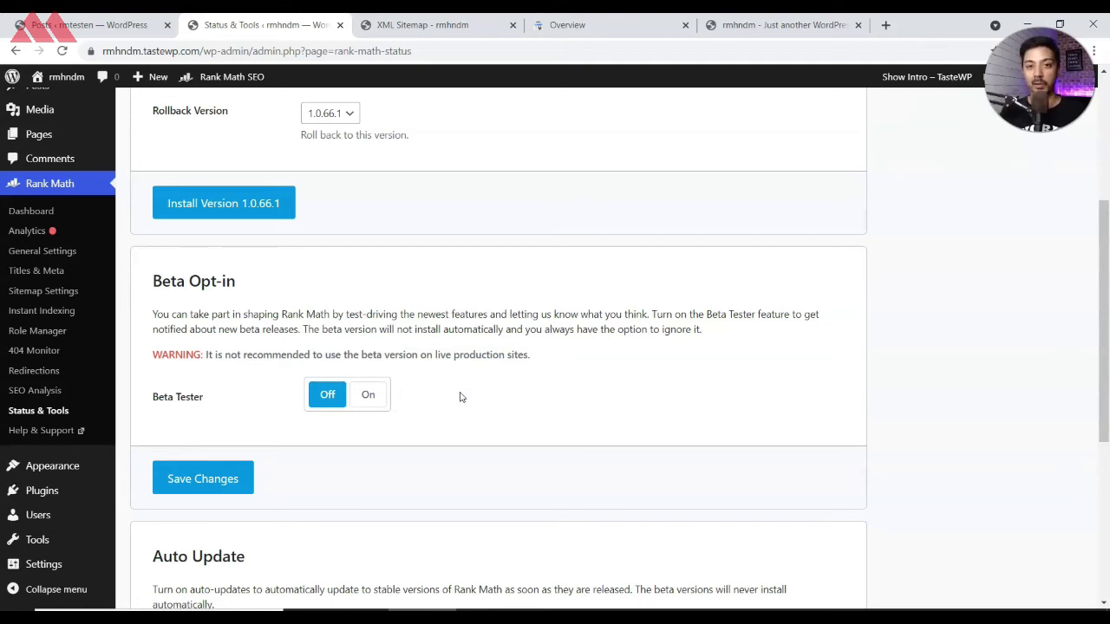
{"action": "scroll", "coordinate": [461, 396], "scroll_direction": "down", "scroll_amount": 4}
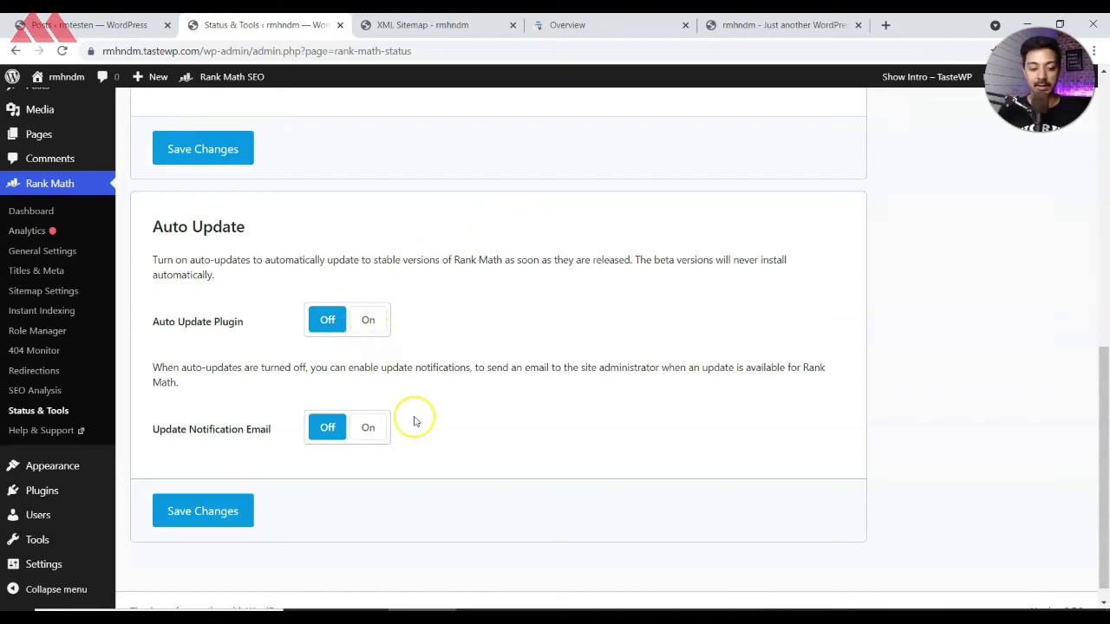
{"action": "scroll", "coordinate": [415, 422], "scroll_direction": "up", "scroll_amount": 15}
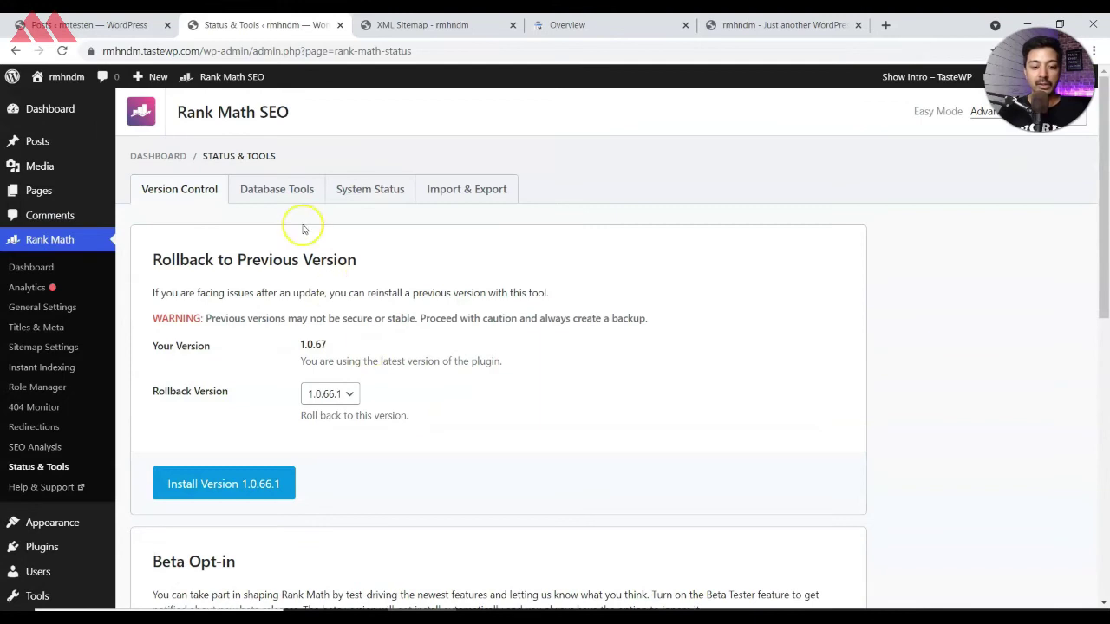
Step: View the Database Tools and examine the Rank Math details in the System Status information
{"action": "left_click", "coordinate": [288, 189]}
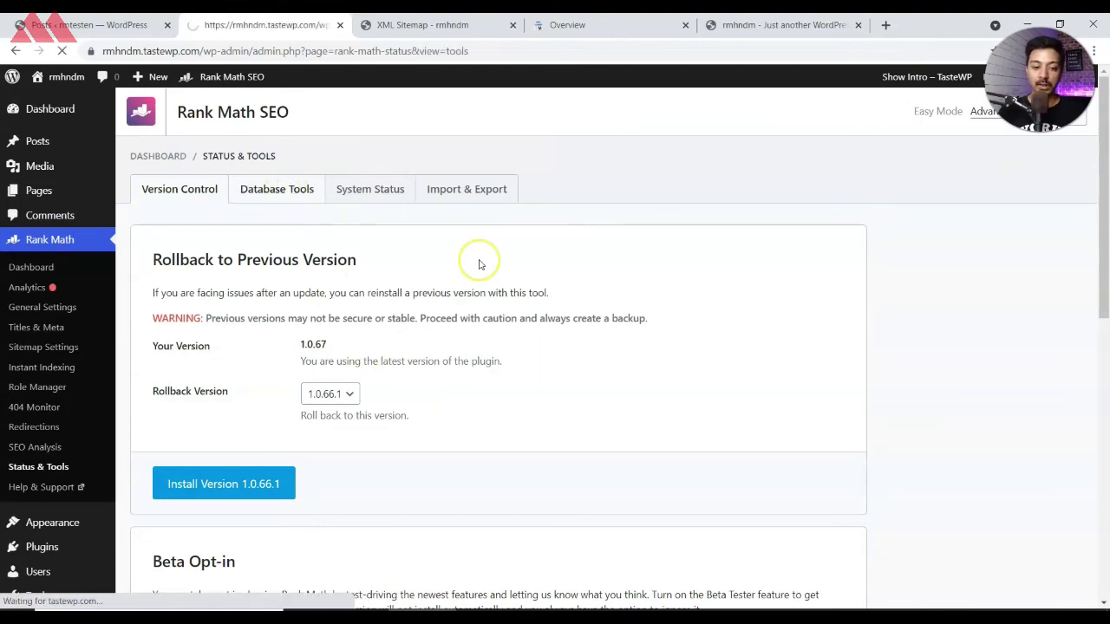
{"action": "left_click", "coordinate": [355, 268]}
{"action": "left_click", "coordinate": [347, 184]}
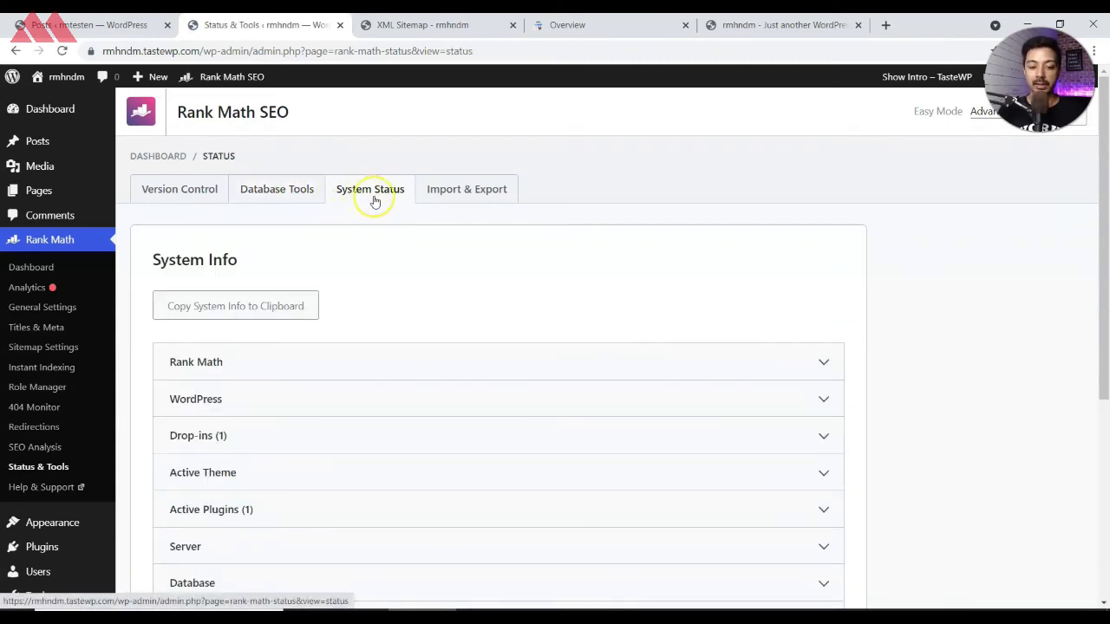
{"action": "left_click", "coordinate": [318, 364]}
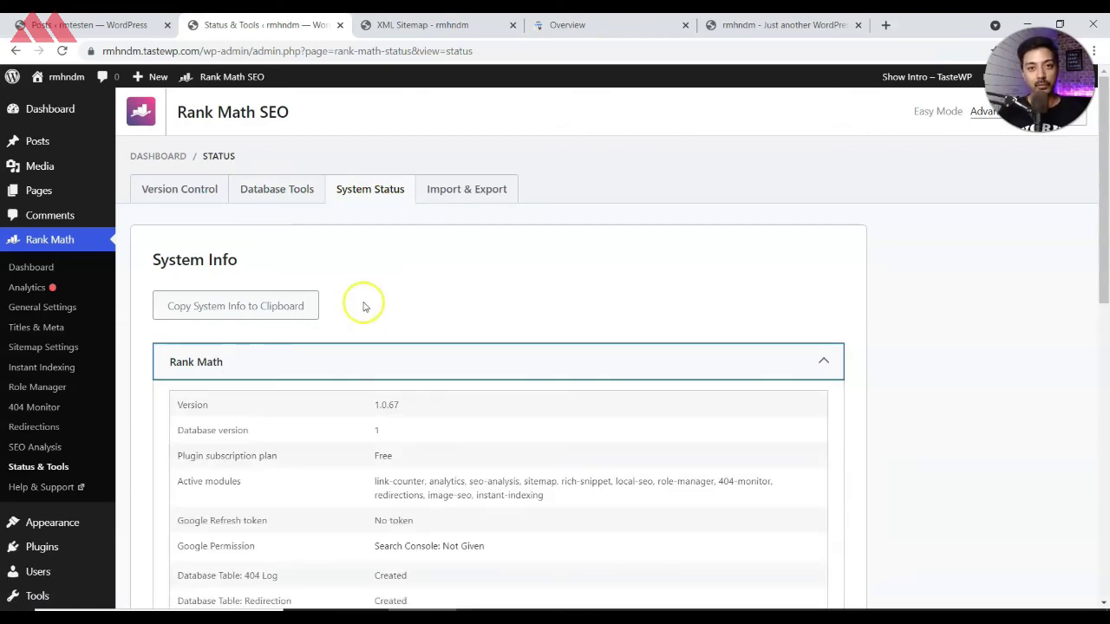
Step: Review the plugin's import and export options, including which settings panels can be exported
{"action": "left_click", "coordinate": [438, 189]}
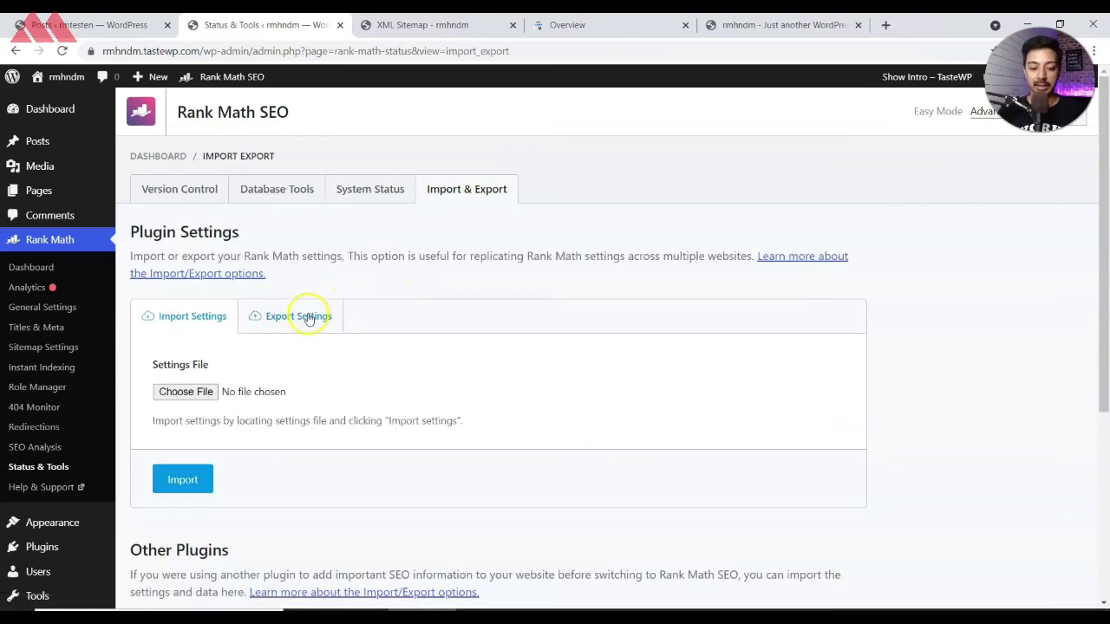
{"action": "left_click", "coordinate": [307, 317]}
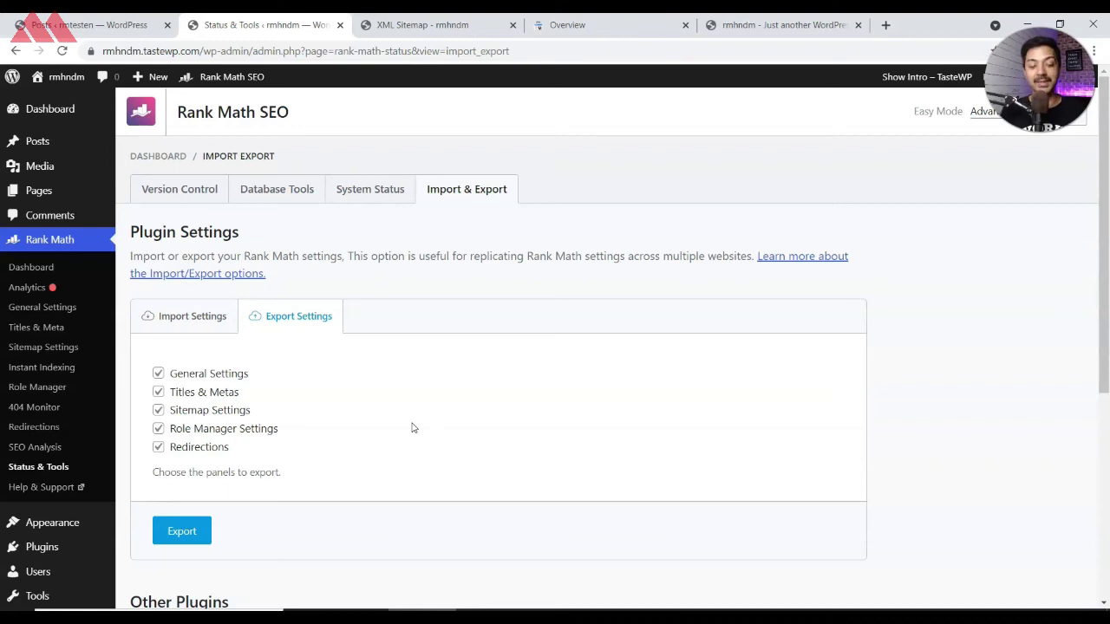
{"action": "left_click", "coordinate": [192, 316]}
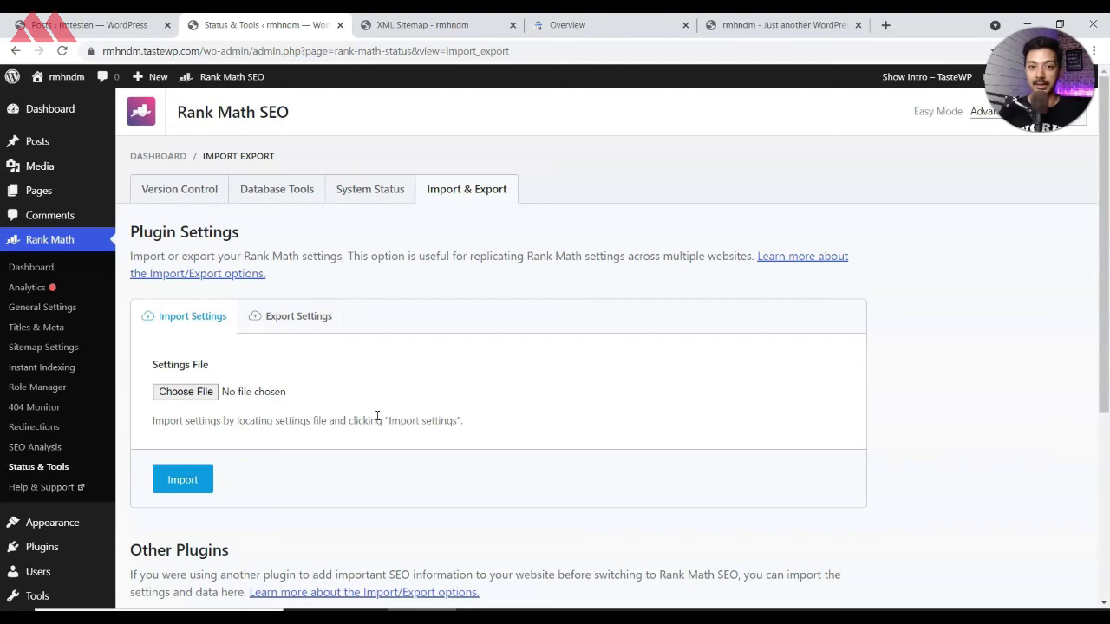
Step: Copy sitemap_index.xml from the address of the site's XML sitemap page
{"action": "key", "text": "ctrl+Tab"}
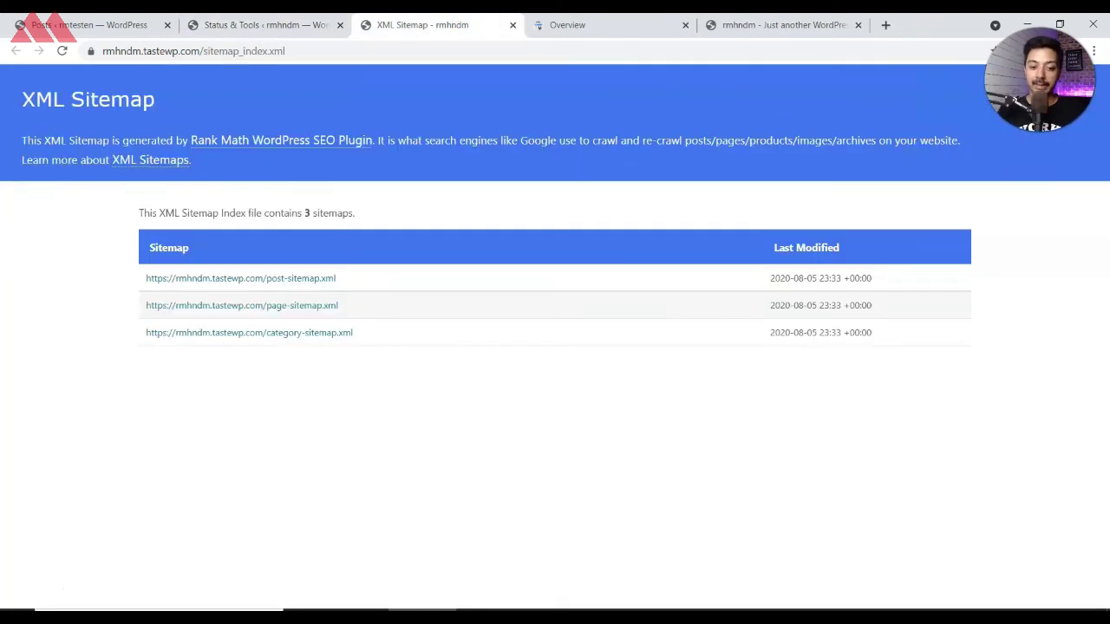
{"action": "left_click_drag", "start_coordinate": [198, 51], "coordinate": [332, 39]}
{"action": "key", "text": "ctrl+c"}
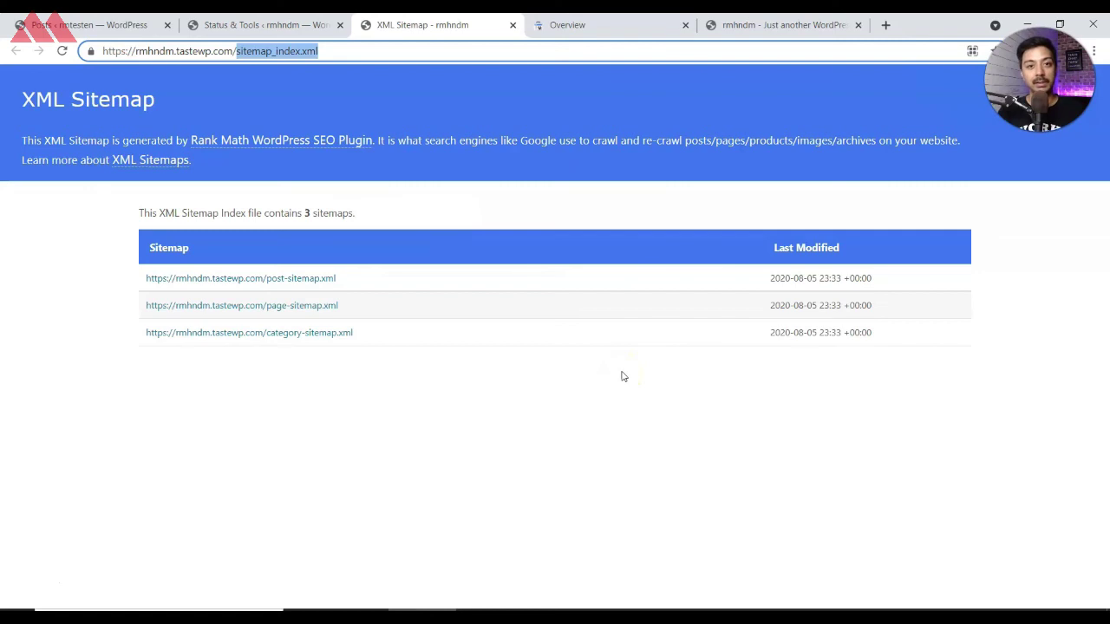
{"action": "left_click", "coordinate": [415, 92]}
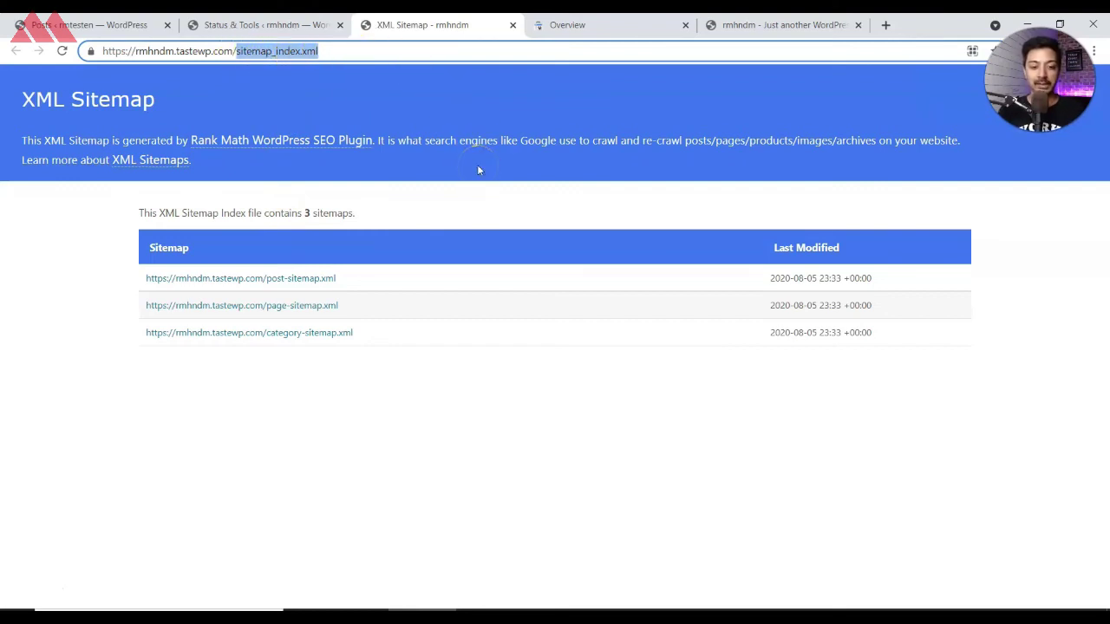
Step: Switch to Google Search Console and enter sitemap_index.xml as the new sitemap URL for the rmtesten.tastewp.com property
{"action": "left_click", "coordinate": [560, 25]}
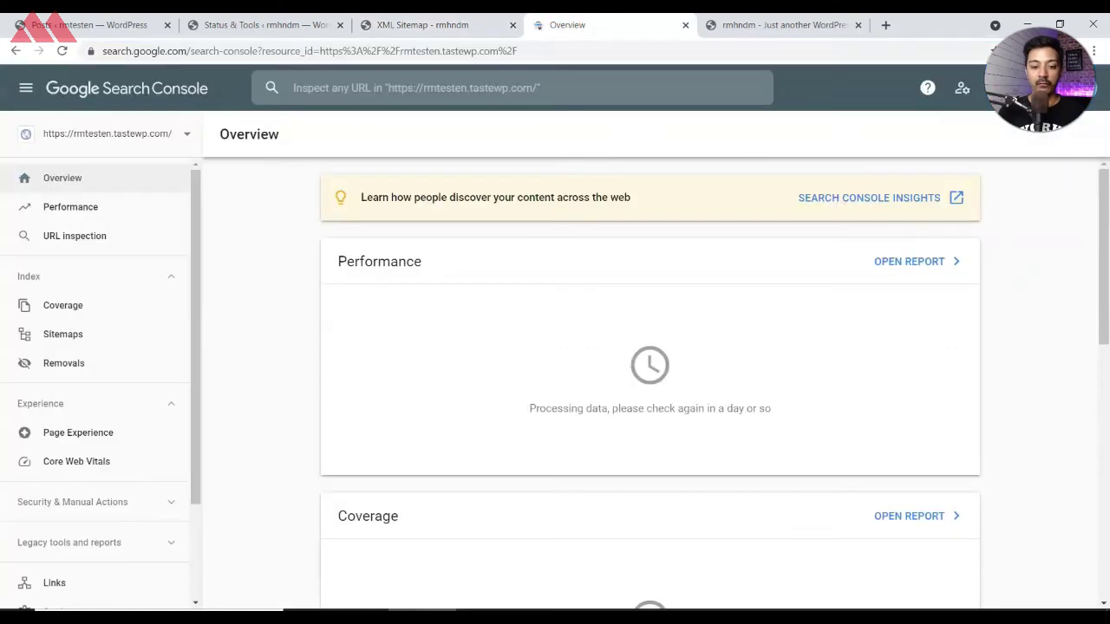
{"action": "left_click", "coordinate": [361, 330]}
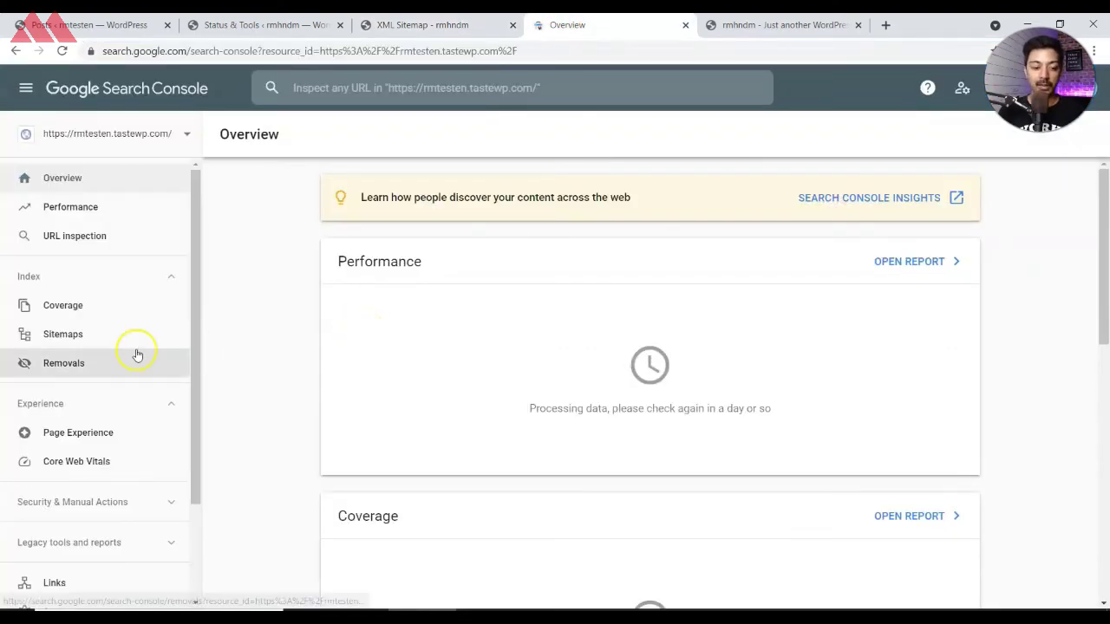
{"action": "left_click", "coordinate": [87, 334]}
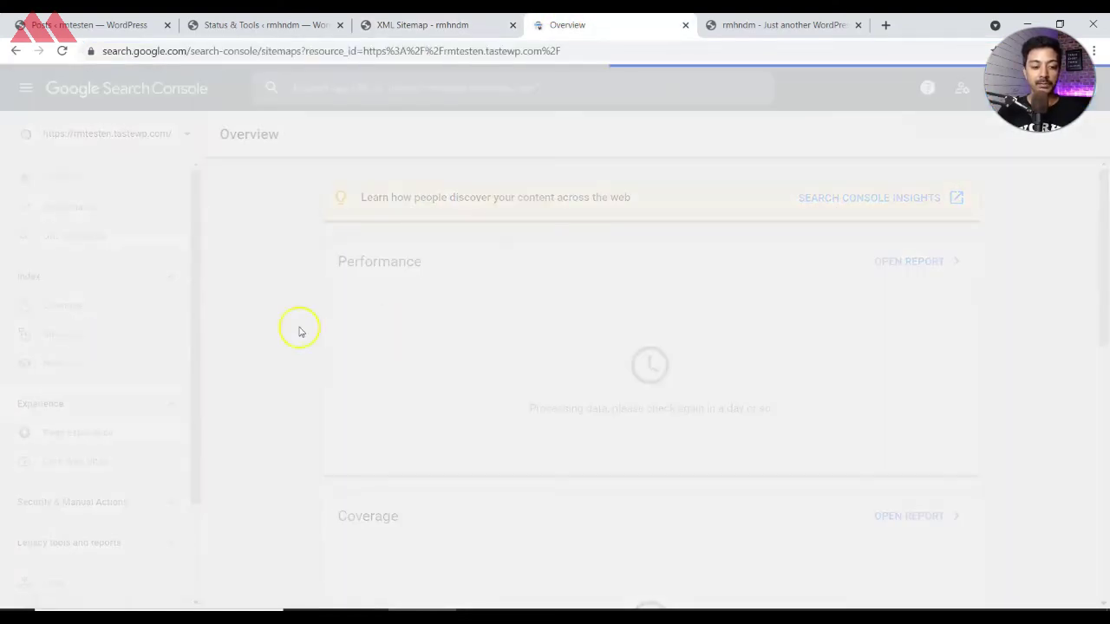
{"action": "left_click", "coordinate": [518, 236]}
{"action": "left_click", "coordinate": [606, 229]}
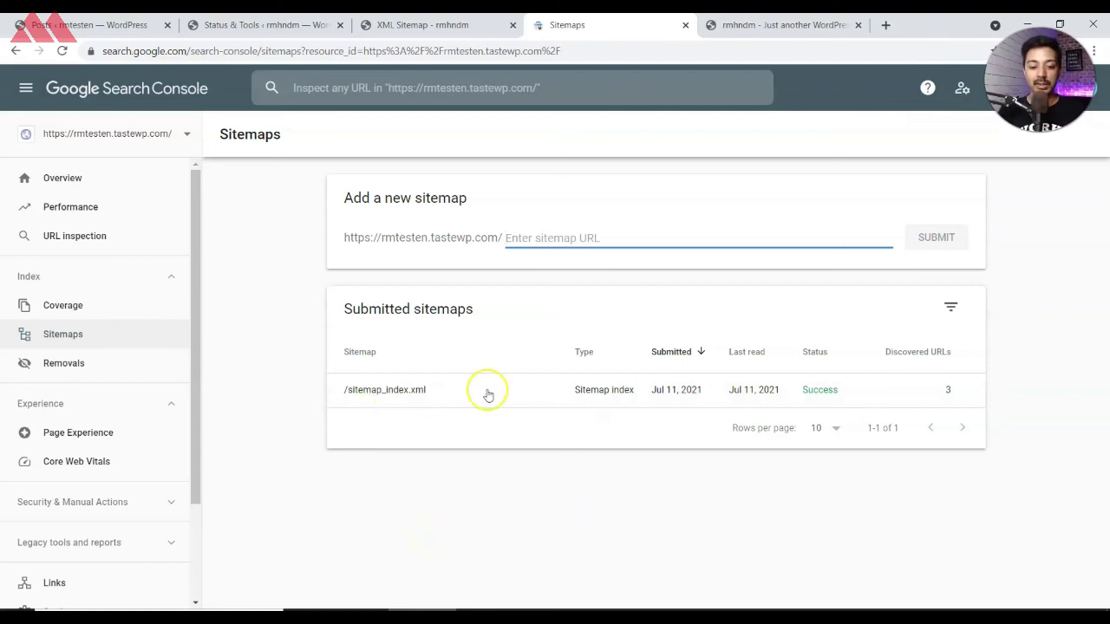
{"action": "left_click", "coordinate": [622, 223]}
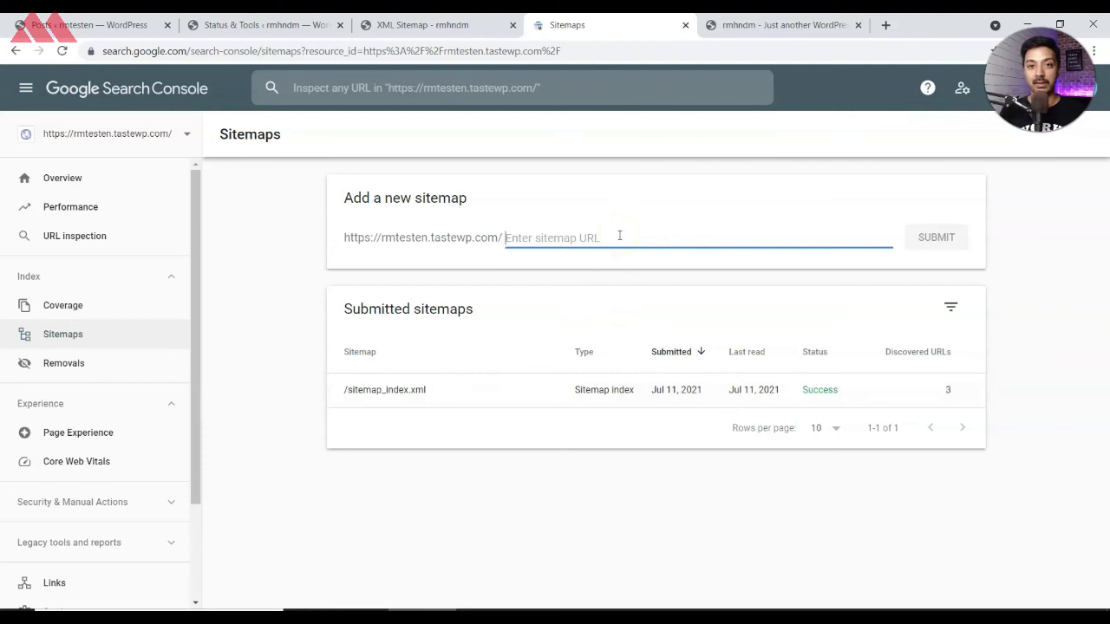
{"action": "key", "text": "ctrl+v"}
{"action": "left_click", "coordinate": [619, 235]}
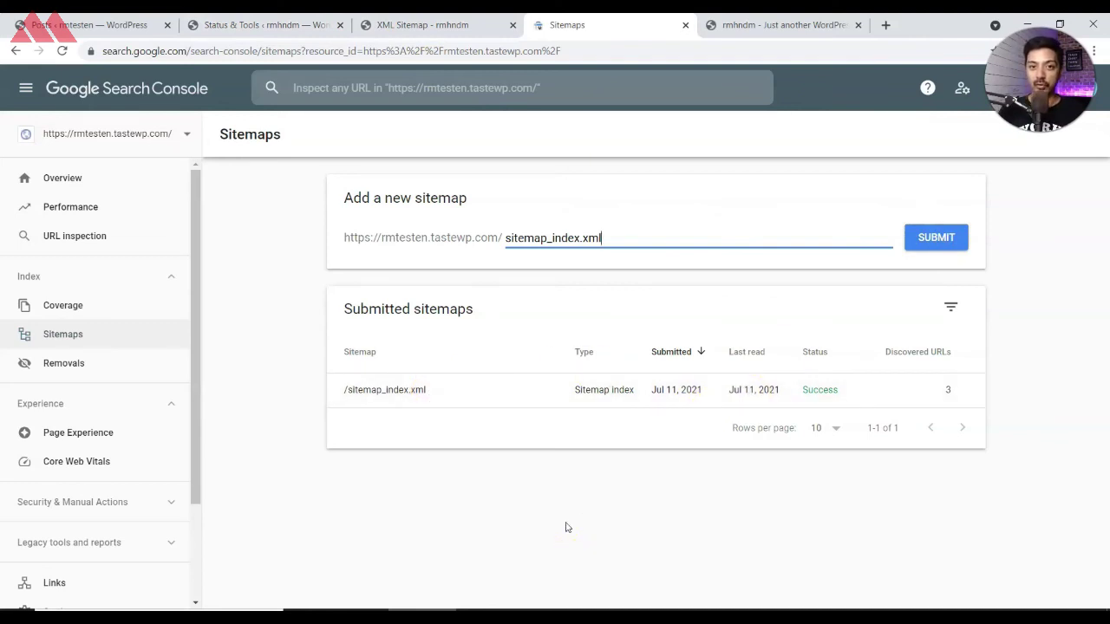
Step: Return to the XML sitemap index and open post-sitemap.xml to examine the post URLs it lists
{"action": "left_click", "coordinate": [438, 26]}
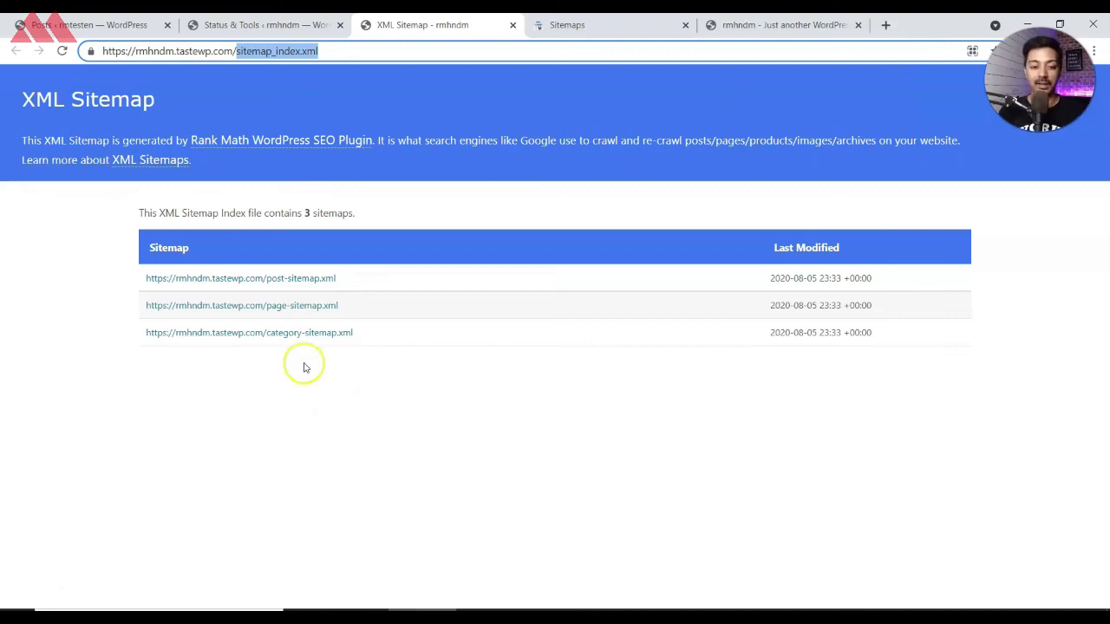
{"action": "left_click", "coordinate": [278, 280]}
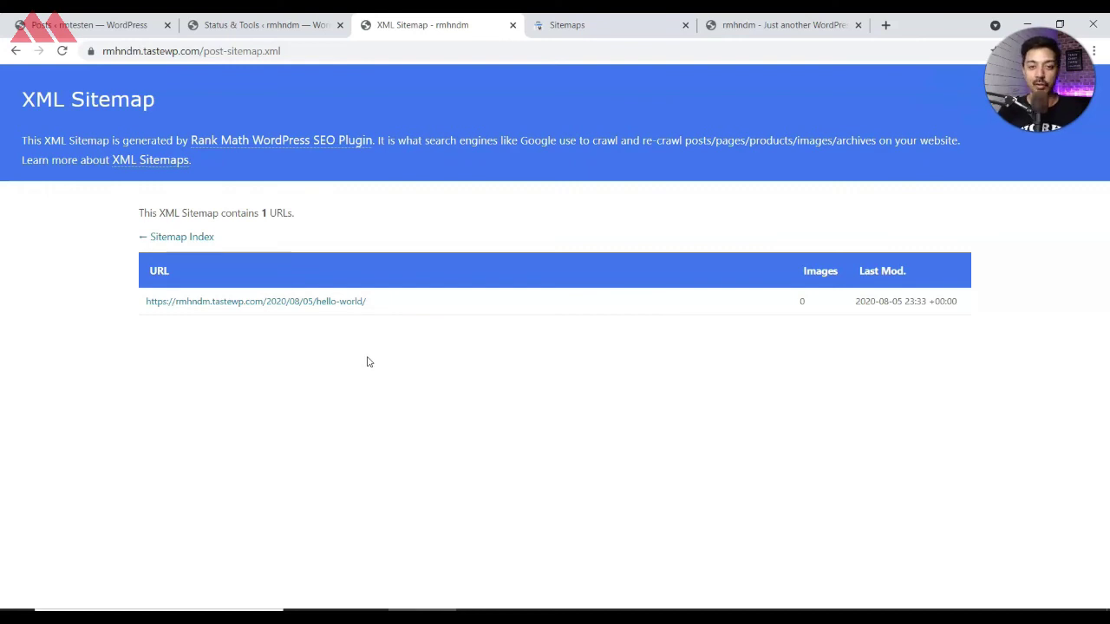
Step: Return to the WordPress dashboard and open the post "15 Best Yoga Poses For Kids" in the editor to review its content
{"action": "left_click", "coordinate": [228, 243]}
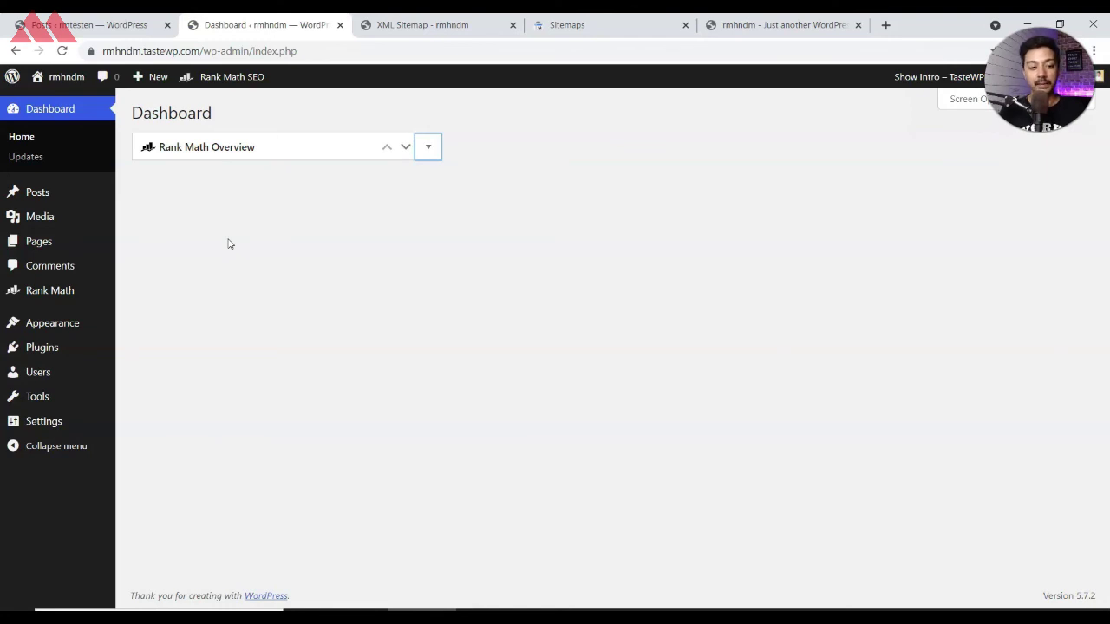
{"action": "mouse_move", "coordinate": [67, 195]}
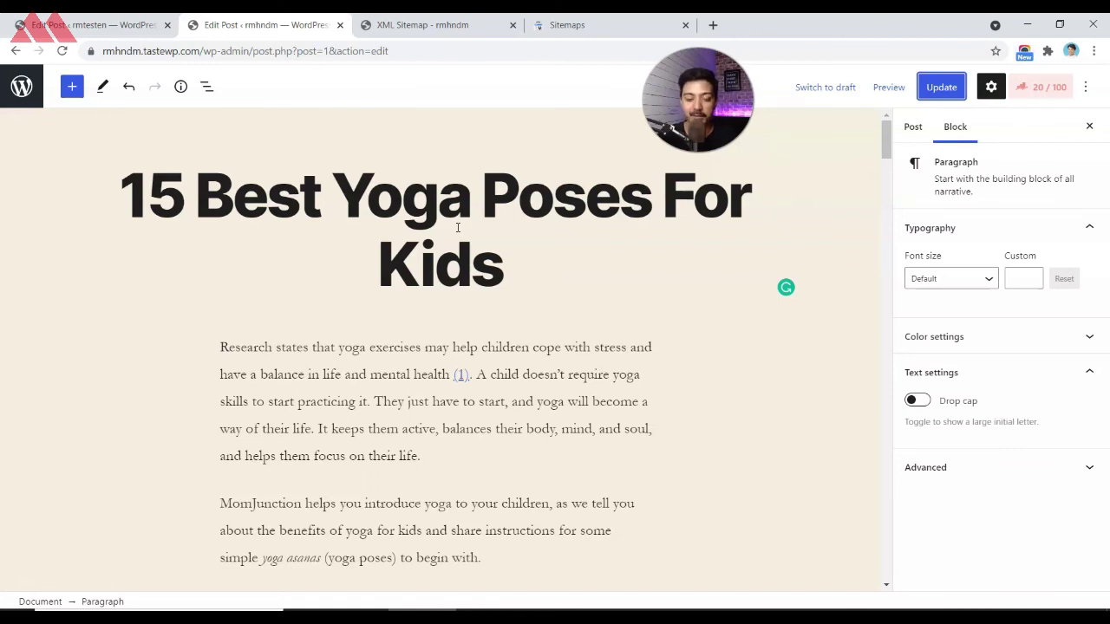
{"action": "left_click", "coordinate": [496, 260]}
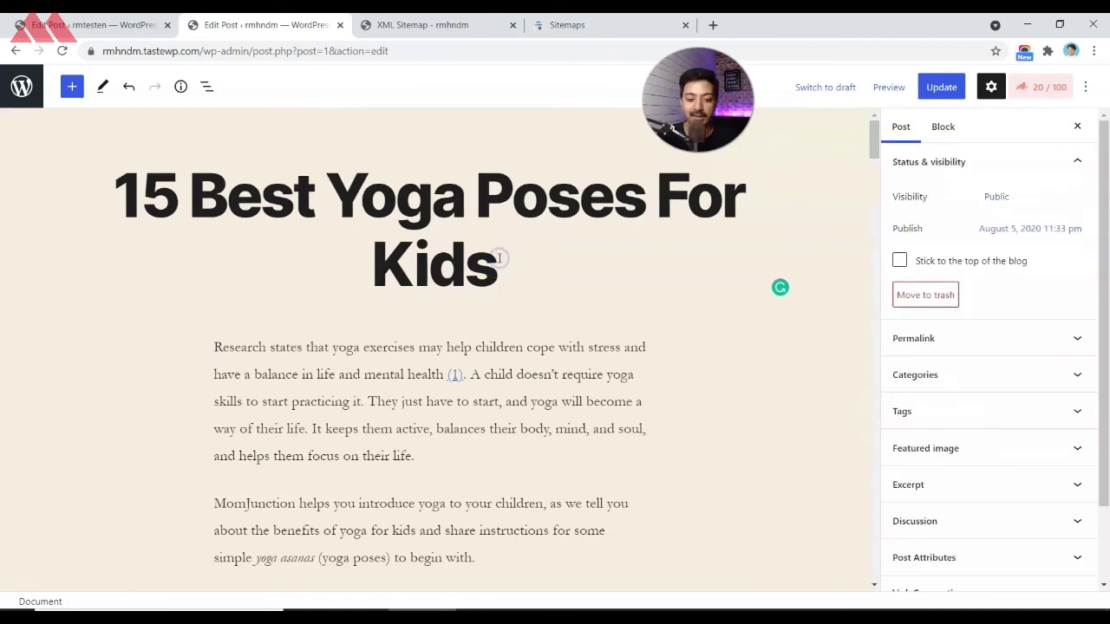
{"action": "scroll", "coordinate": [500, 258], "scroll_direction": "down", "scroll_amount": 1}
{"action": "scroll", "coordinate": [499, 257], "scroll_direction": "down", "scroll_amount": 20}
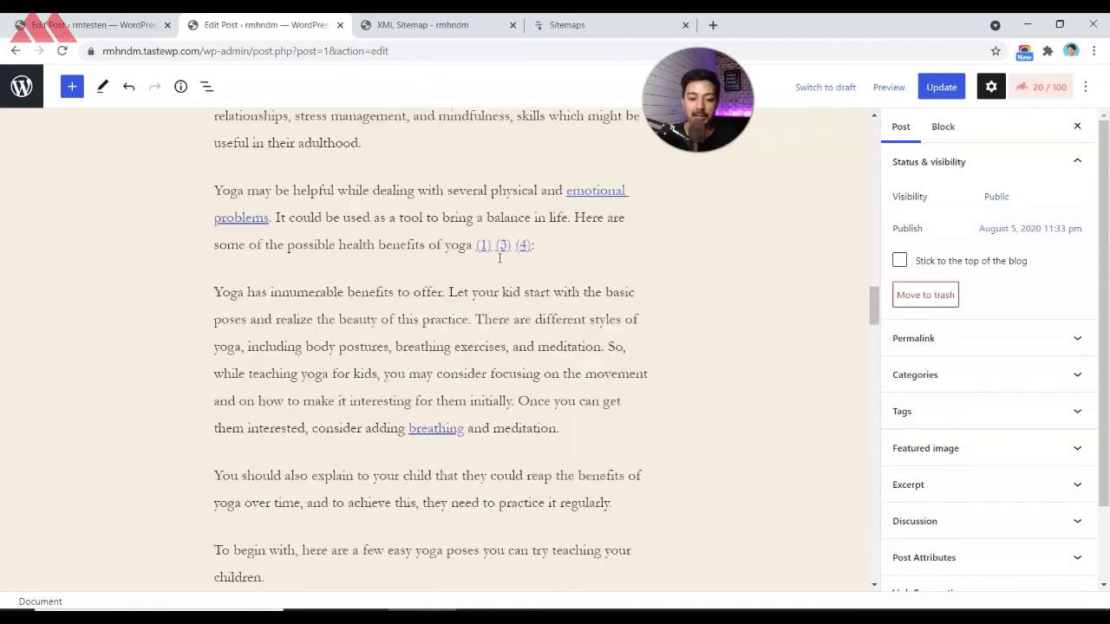
{"action": "scroll", "coordinate": [500, 258], "scroll_direction": "down", "scroll_amount": 3}
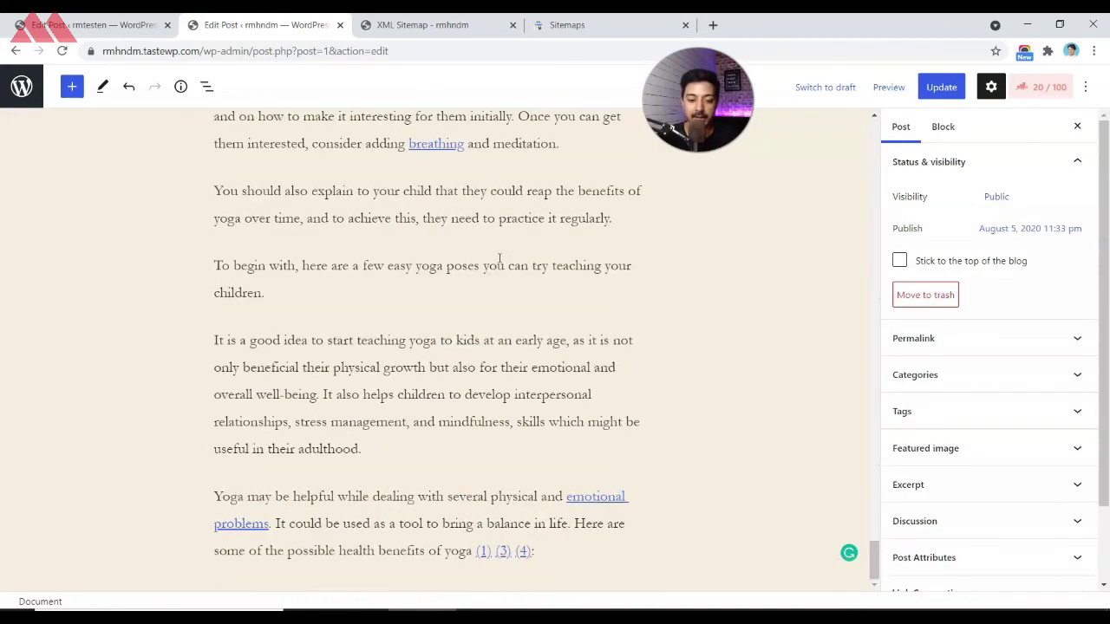
{"action": "scroll", "coordinate": [498, 404], "scroll_direction": "up", "scroll_amount": 20}
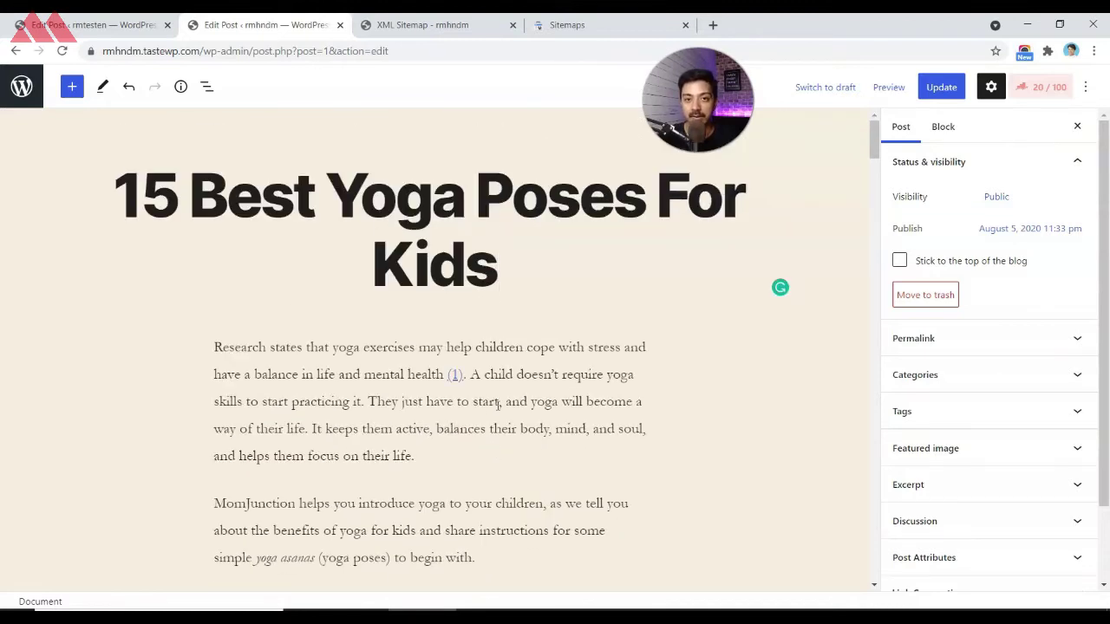
Step: Add "yoga poses for kids" as the post's Rank Math focus keyword
{"action": "left_click", "coordinate": [1041, 95]}
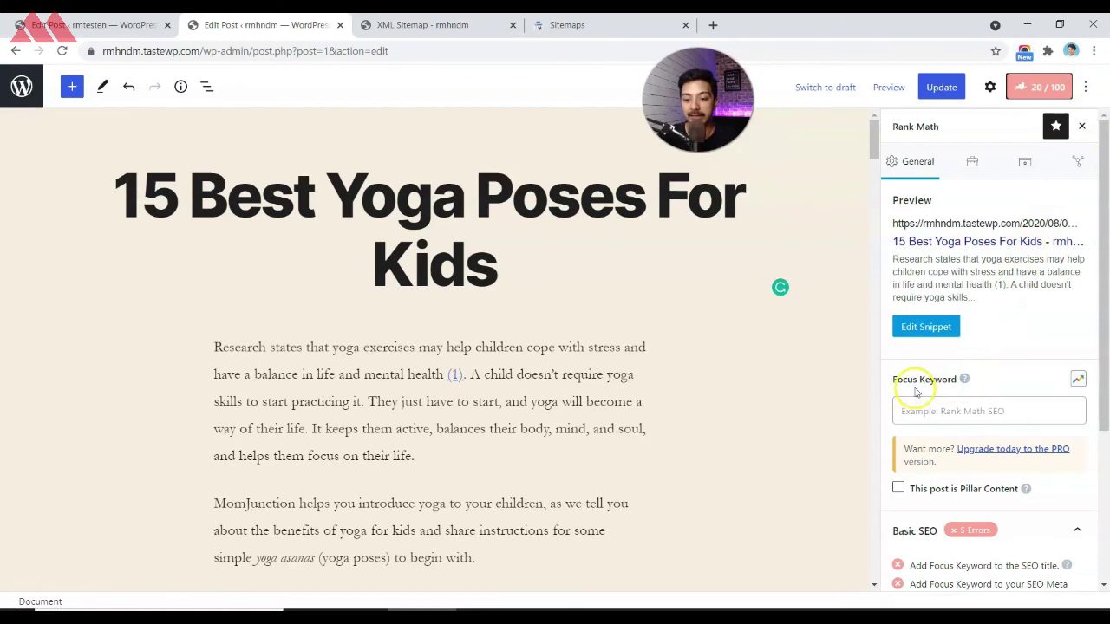
{"action": "left_click", "coordinate": [937, 414]}
{"action": "type", "text": "yoga poses"}
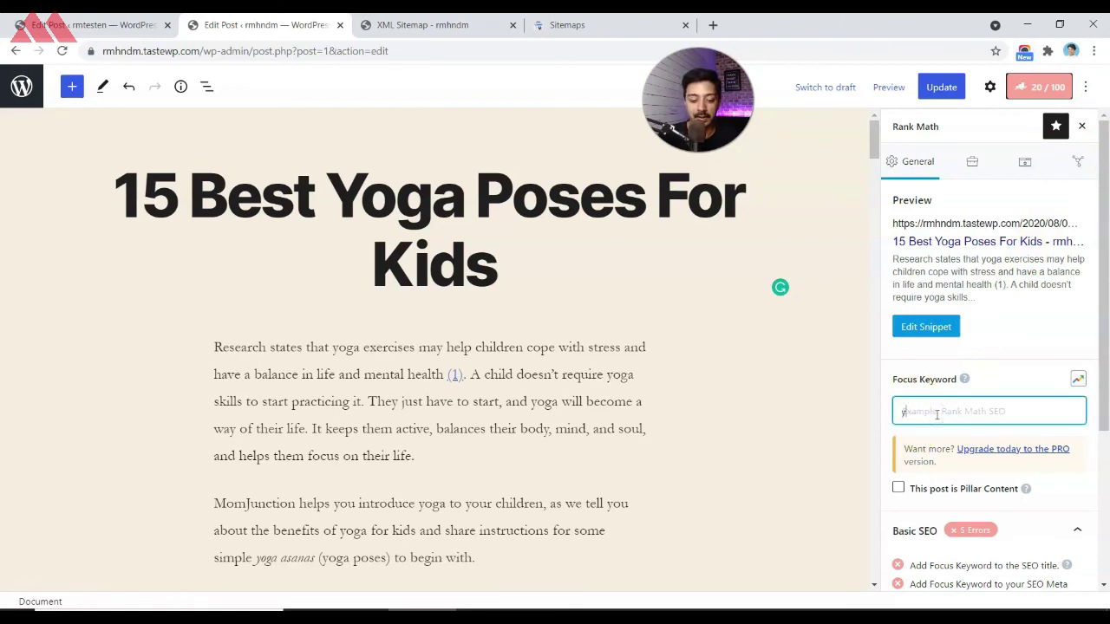
{"action": "type", "text": " for kids"}
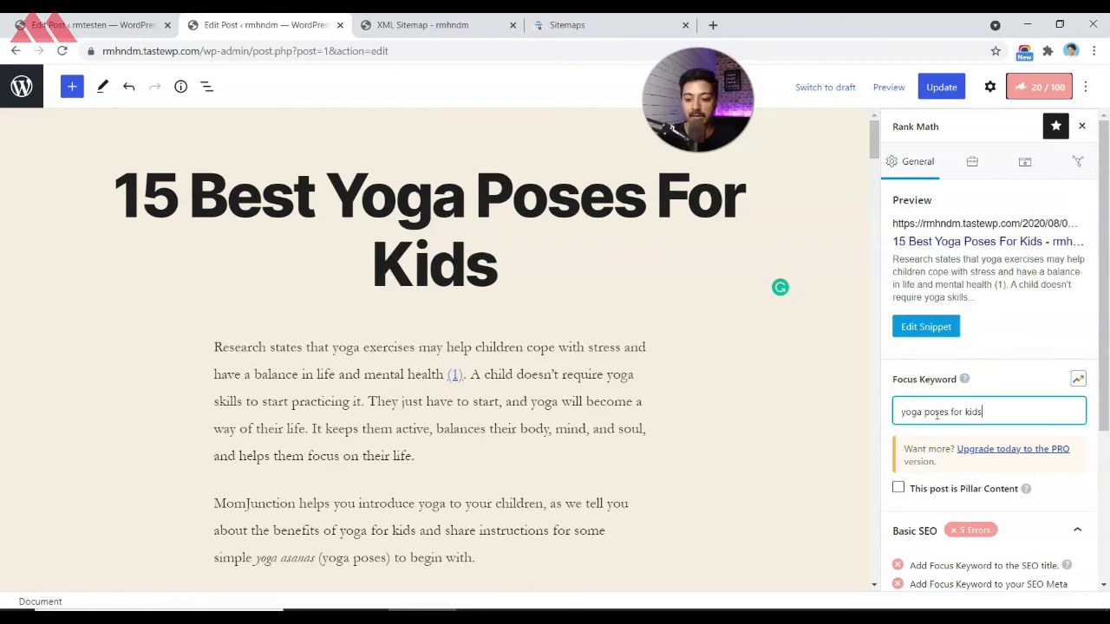
{"action": "key", "text": "Return"}
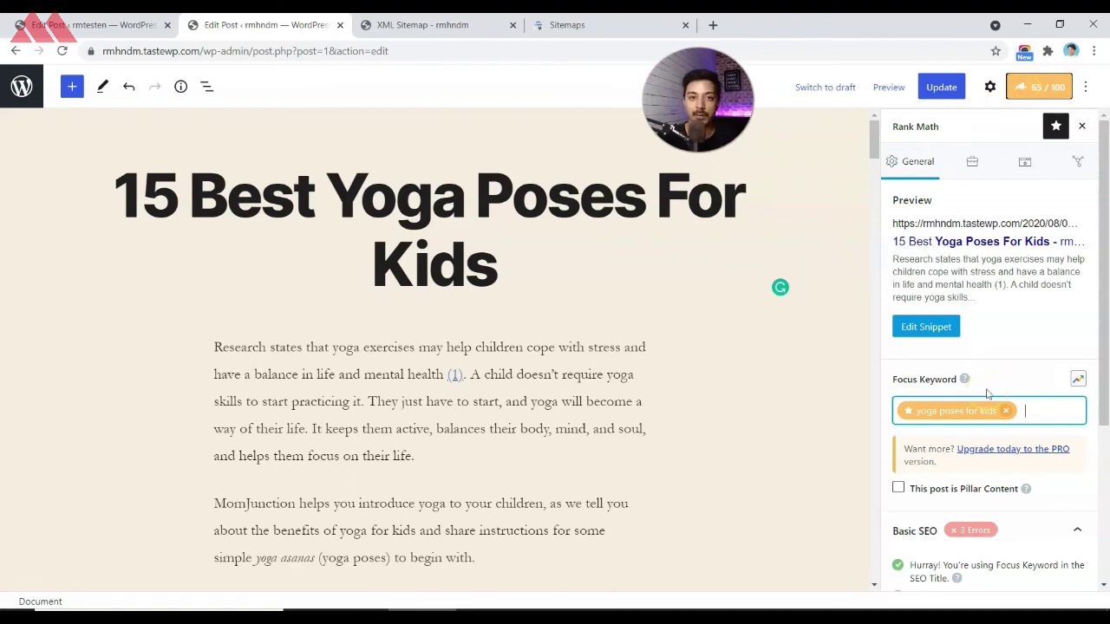
Step: Open the snippet for editing and replace its SEO title with "Best 15 yoga poses for kids to do daily in morning for"
{"action": "left_click", "coordinate": [925, 332]}
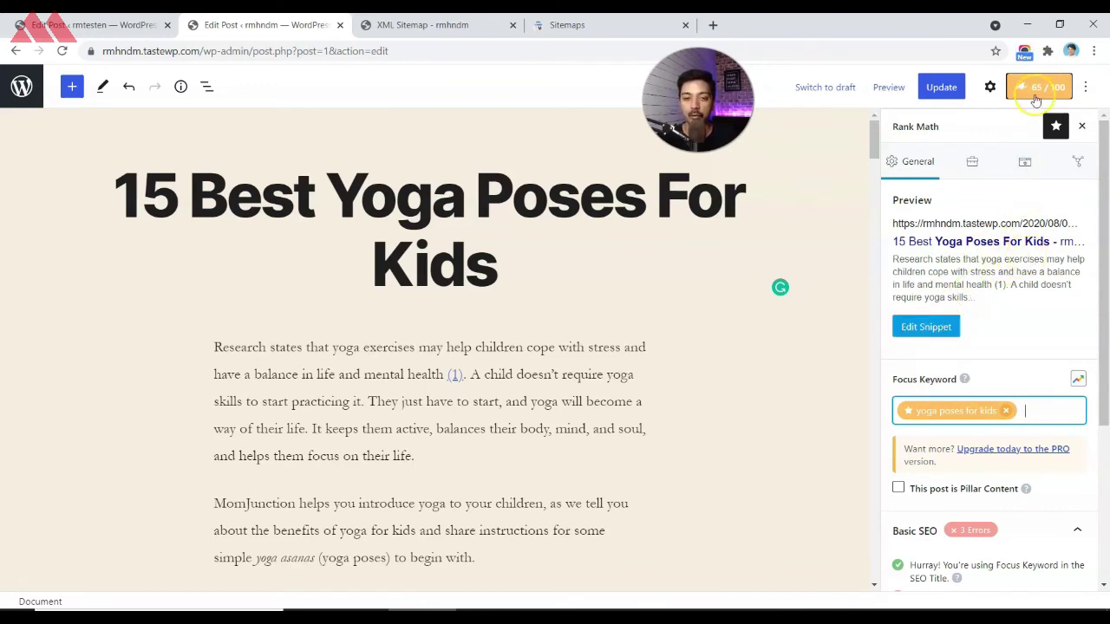
{"action": "left_click", "coordinate": [927, 324]}
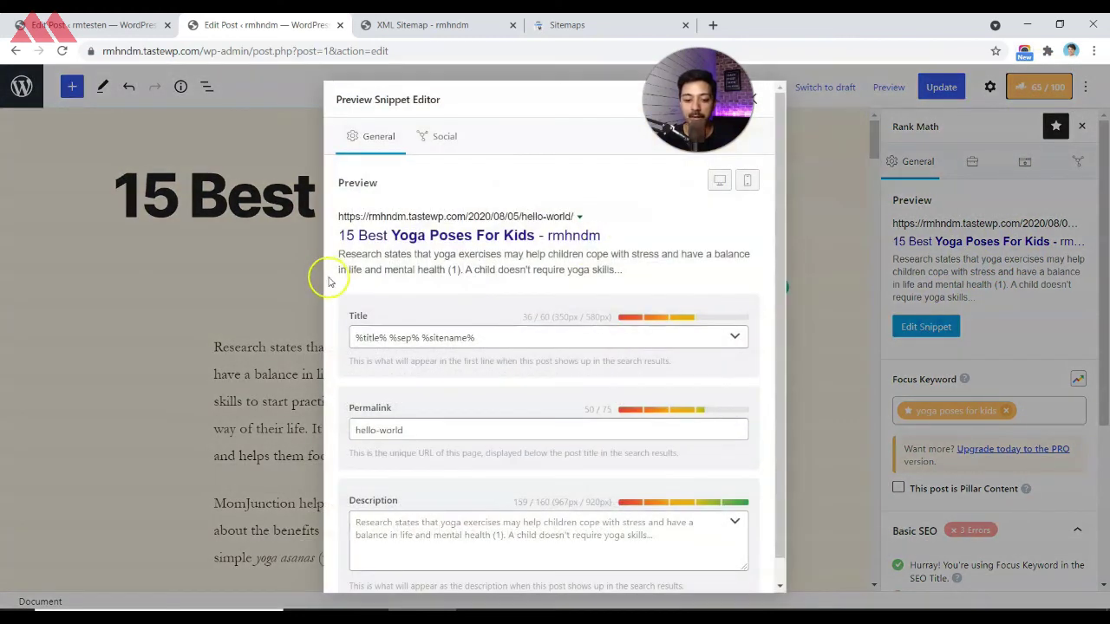
{"action": "triple_click", "coordinate": [453, 337]}
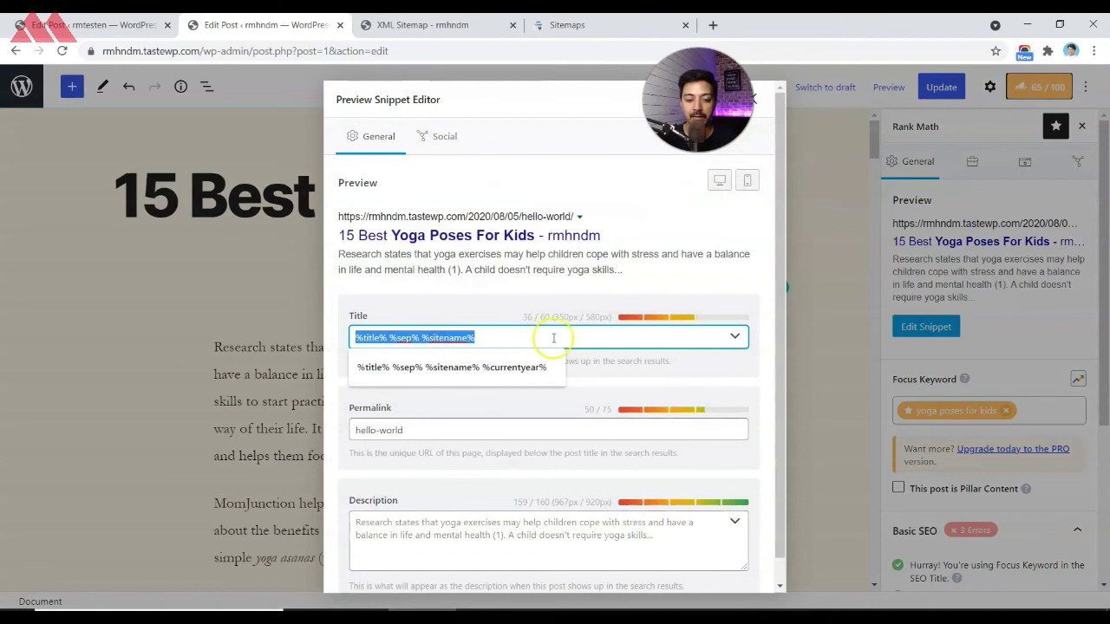
{"action": "left_click", "coordinate": [650, 346]}
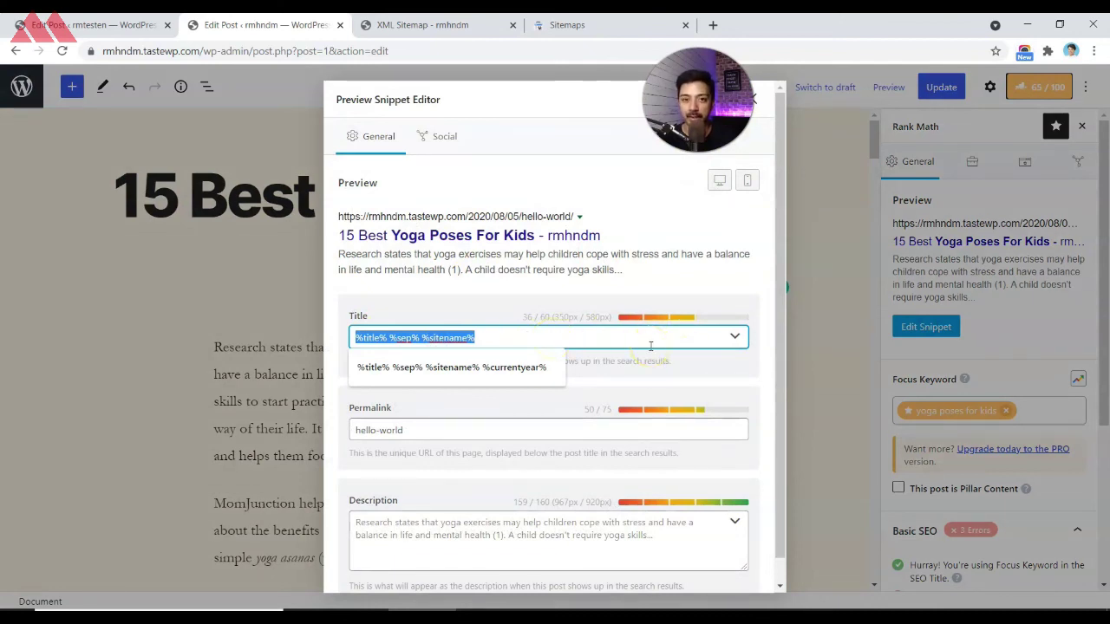
{"action": "type", "text": "Best 15 yoga poses for kids to do daiy"}
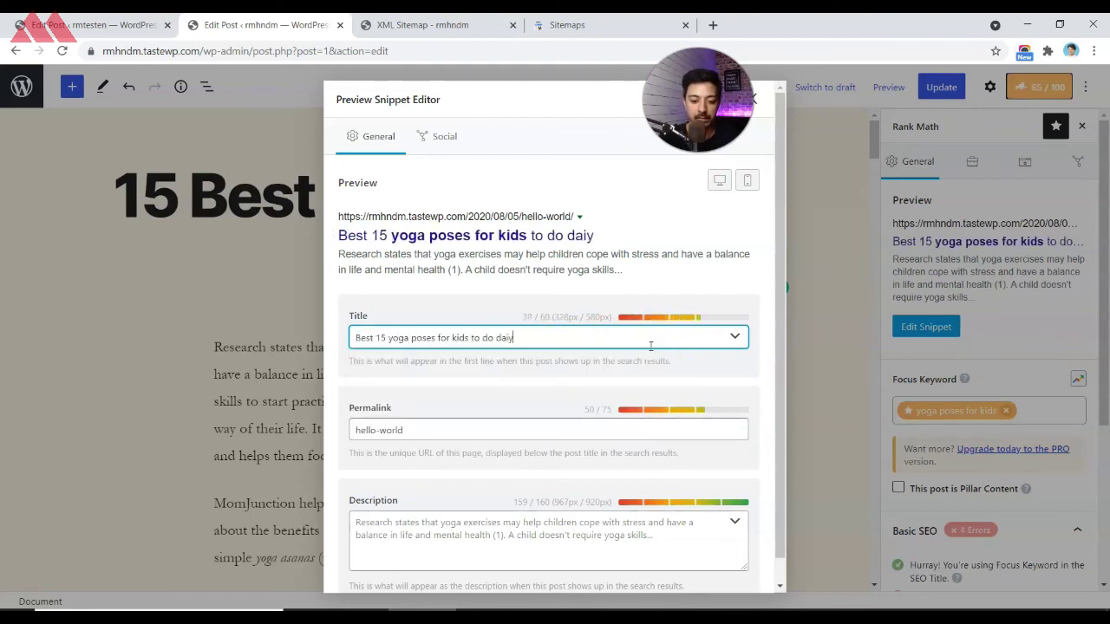
{"action": "key", "text": "BackSpace"}
{"action": "type", "text": "ly in morning for"}
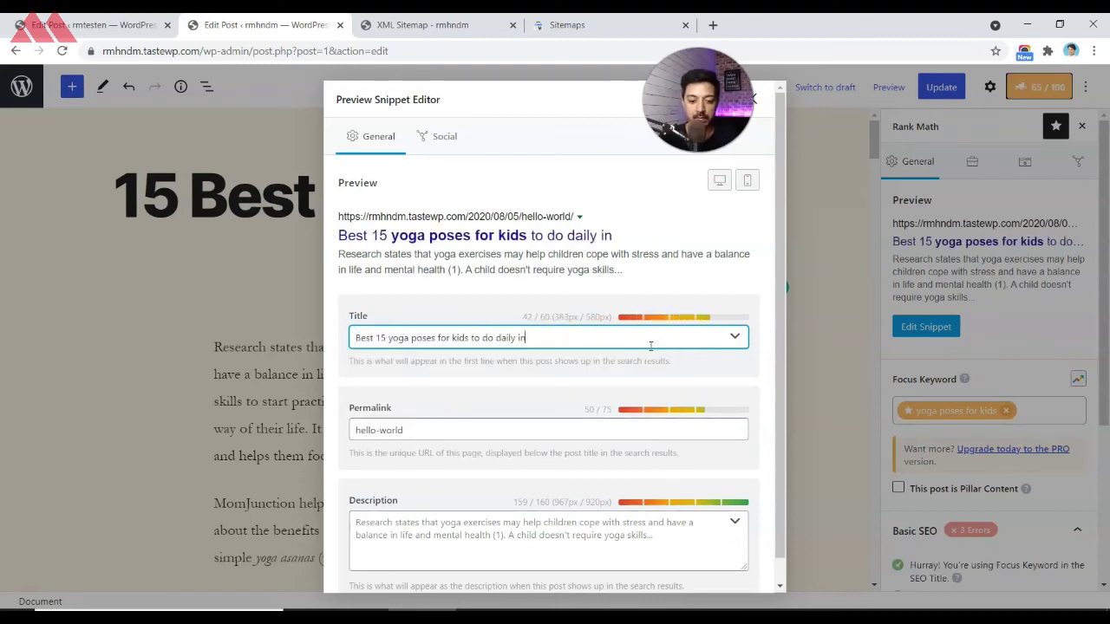
Step: Append the %currentyear% variable to the snippet's SEO title and remove the extra space before it
{"action": "left_click", "coordinate": [734, 336]}
{"action": "scroll", "coordinate": [491, 414], "scroll_direction": "down", "scroll_amount": 4}
{"action": "scroll", "coordinate": [493, 495], "scroll_direction": "down", "scroll_amount": 3}
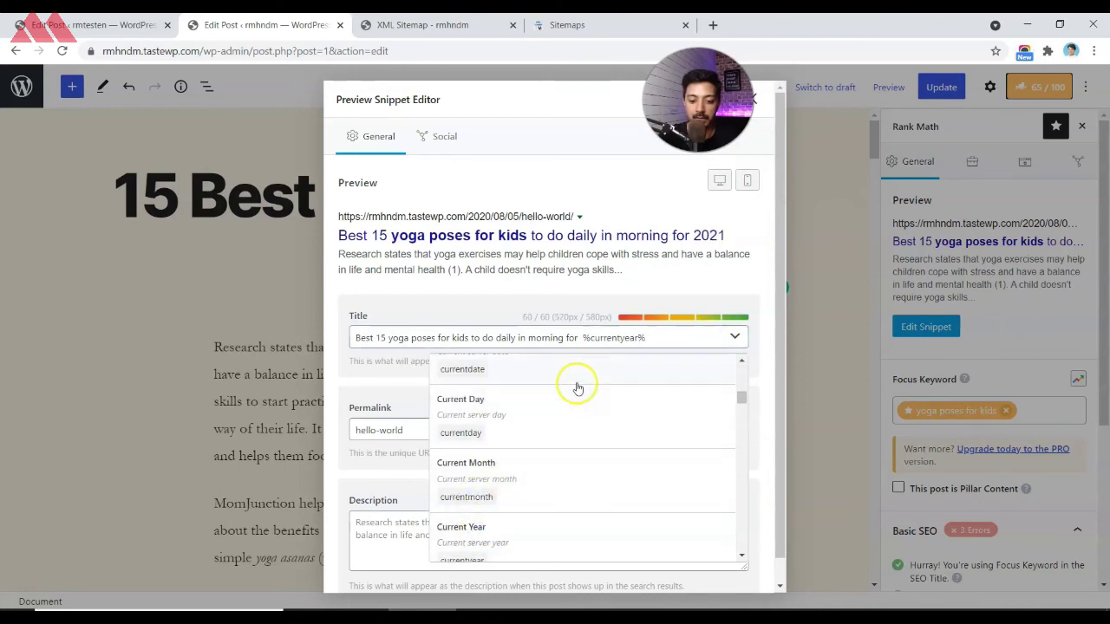
{"action": "left_click", "coordinate": [583, 338]}
{"action": "key", "text": "BackSpace"}
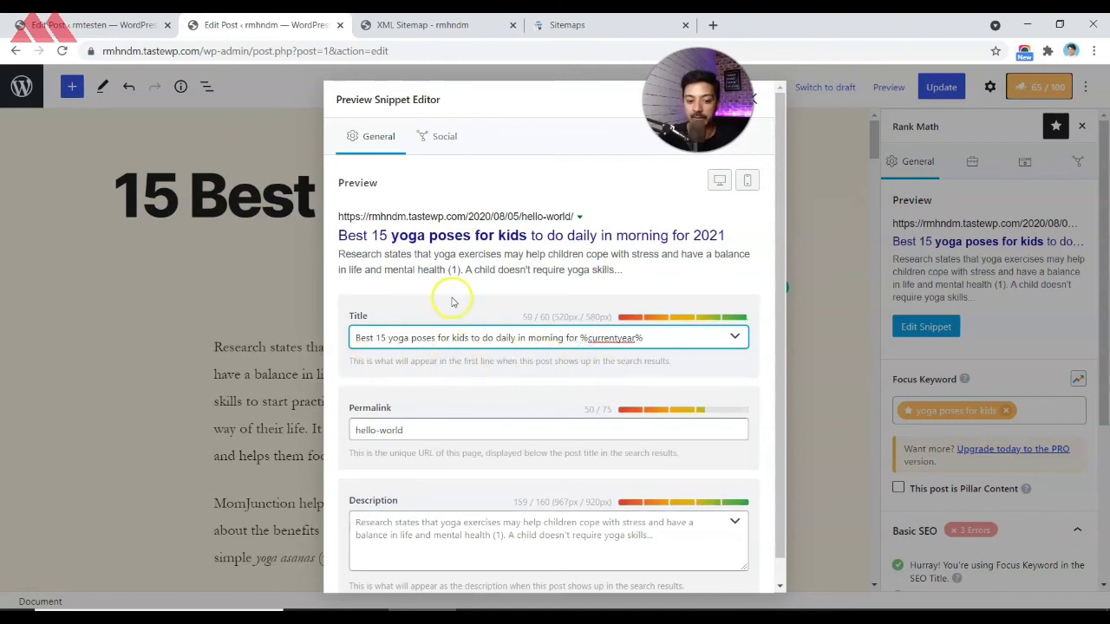
{"action": "left_click_drag", "start_coordinate": [390, 338], "coordinate": [467, 340]}
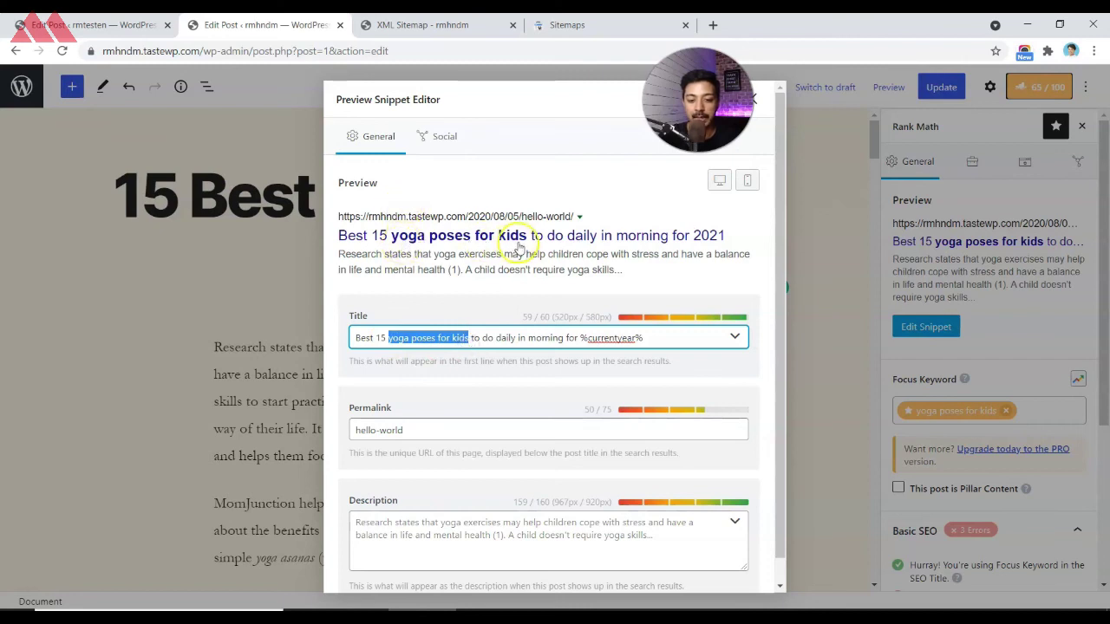
Step: Set the permalink to yoga-poses-for-kids and write a description promoting 15 easy yoga poses for kids to do daily at home, ending with %currentyear%
{"action": "triple_click", "coordinate": [404, 428]}
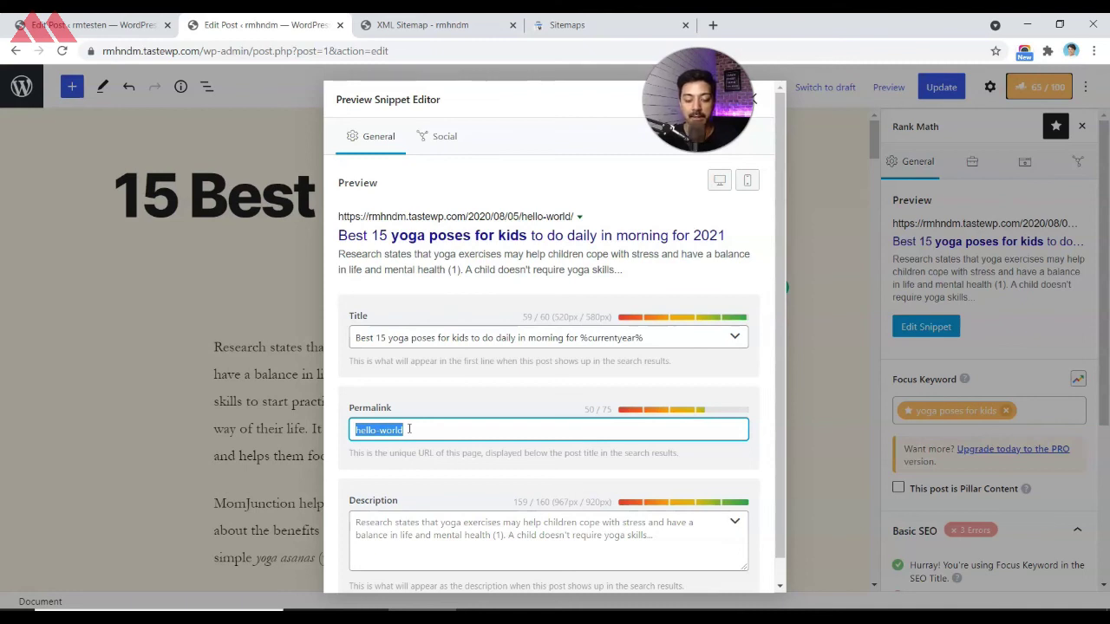
{"action": "type", "text": "yoga-poses-for-kids"}
{"action": "left_click", "coordinate": [410, 515]}
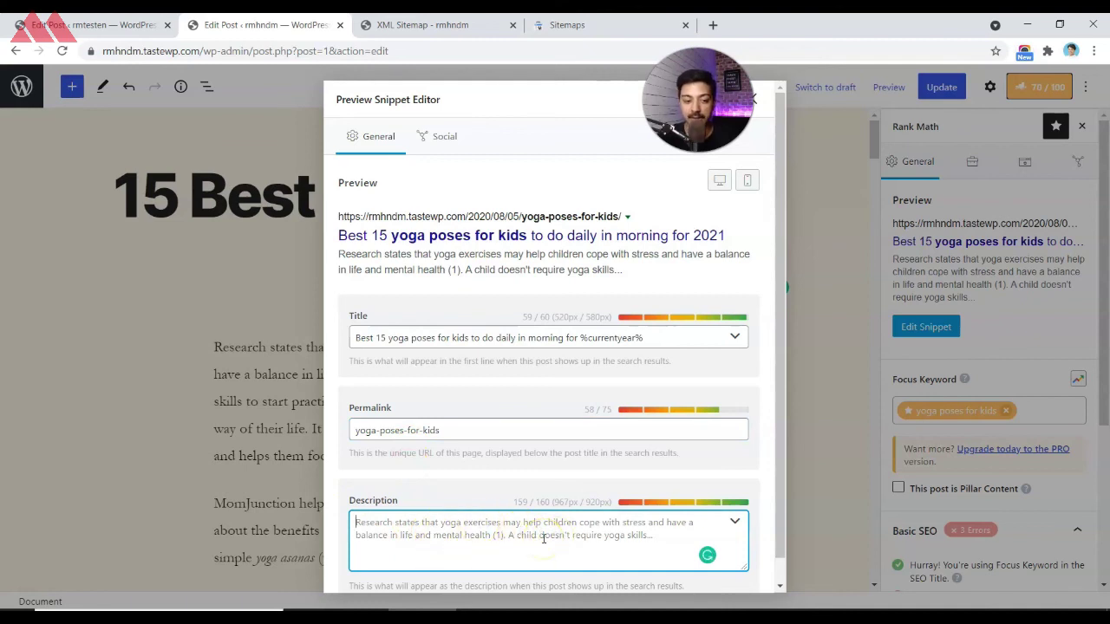
{"action": "type", "text": "Best 15 yoga poses for kids that they can do daily at home and be fit. These yoga poses for kids are easy and can be done in any age in %currentyear%"}
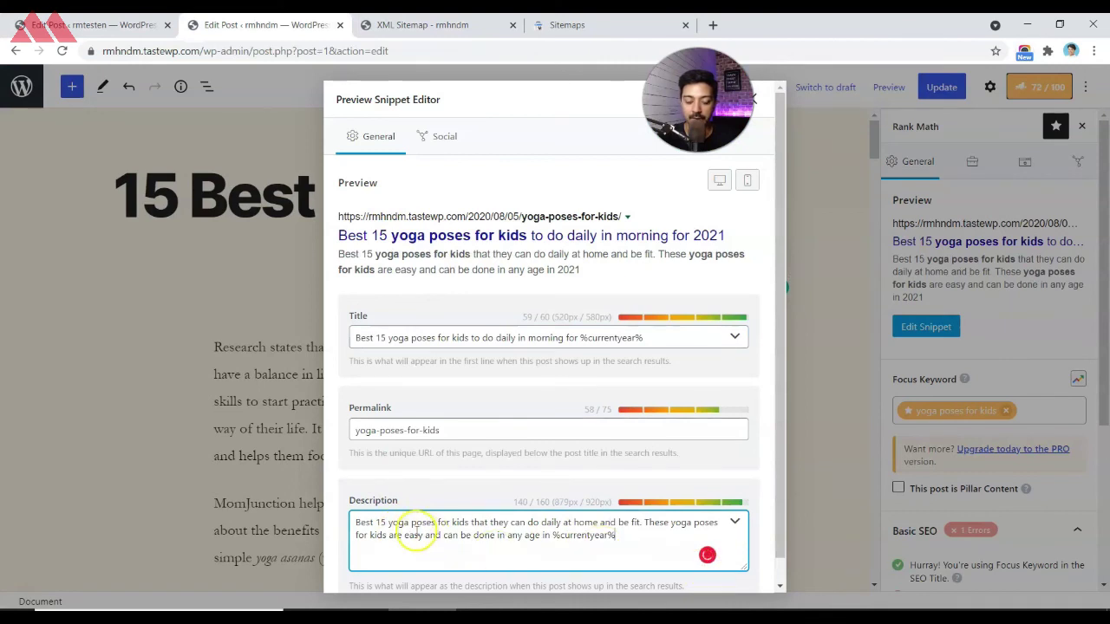
{"action": "left_click", "coordinate": [556, 430]}
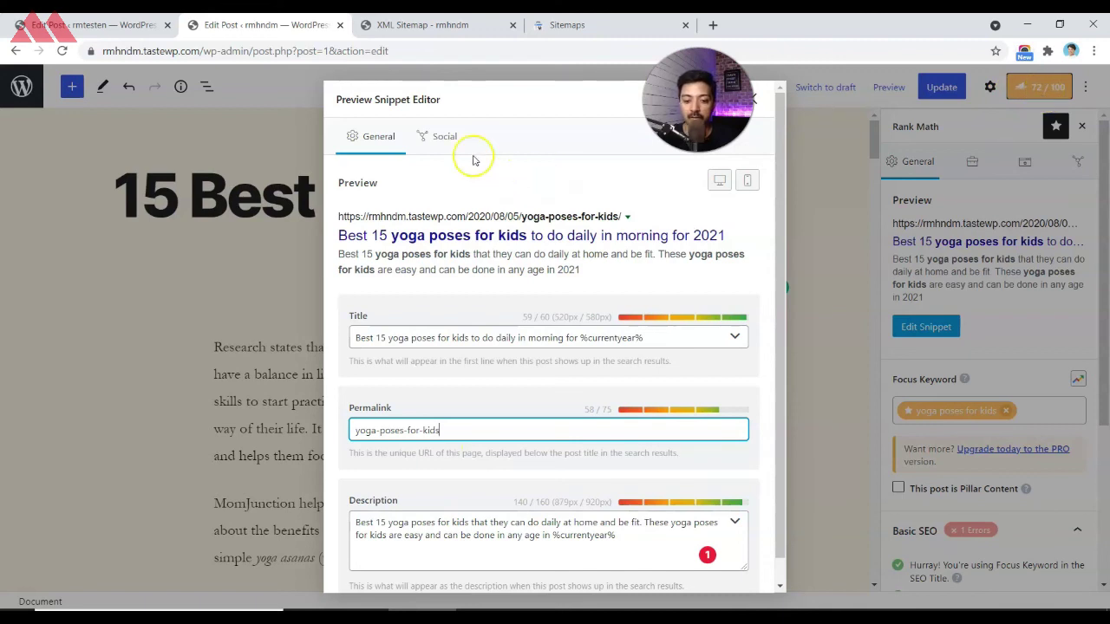
Step: Examine the snippet's Facebook and Twitter sharing previews and their image, title and description options
{"action": "left_click", "coordinate": [432, 141]}
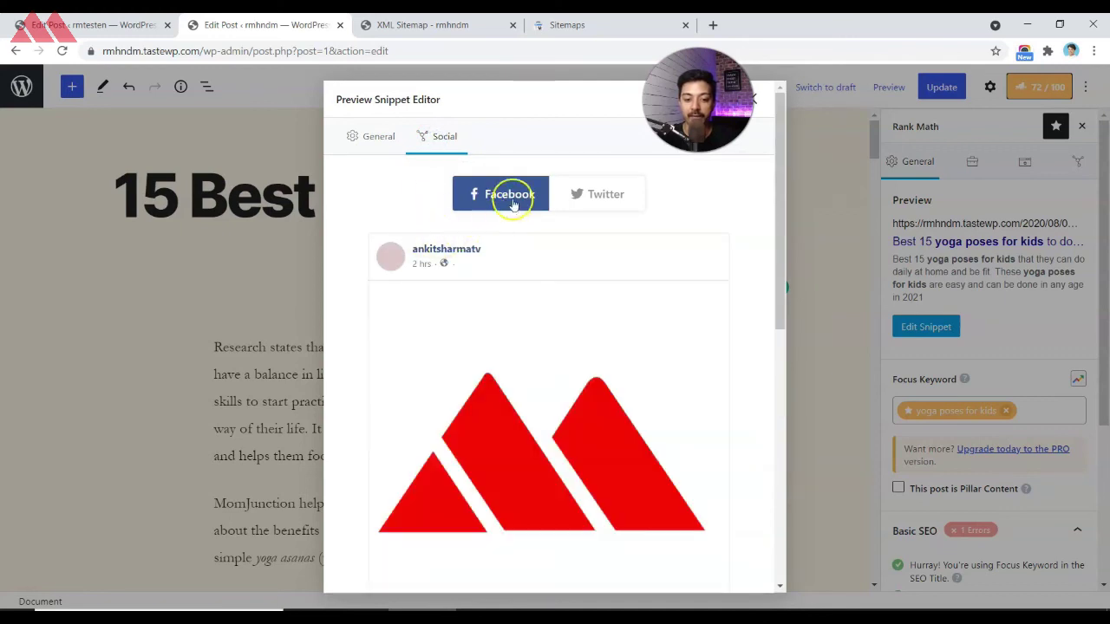
{"action": "left_click", "coordinate": [572, 196]}
{"action": "left_click", "coordinate": [503, 198]}
{"action": "scroll", "coordinate": [503, 198], "scroll_direction": "down", "scroll_amount": 3}
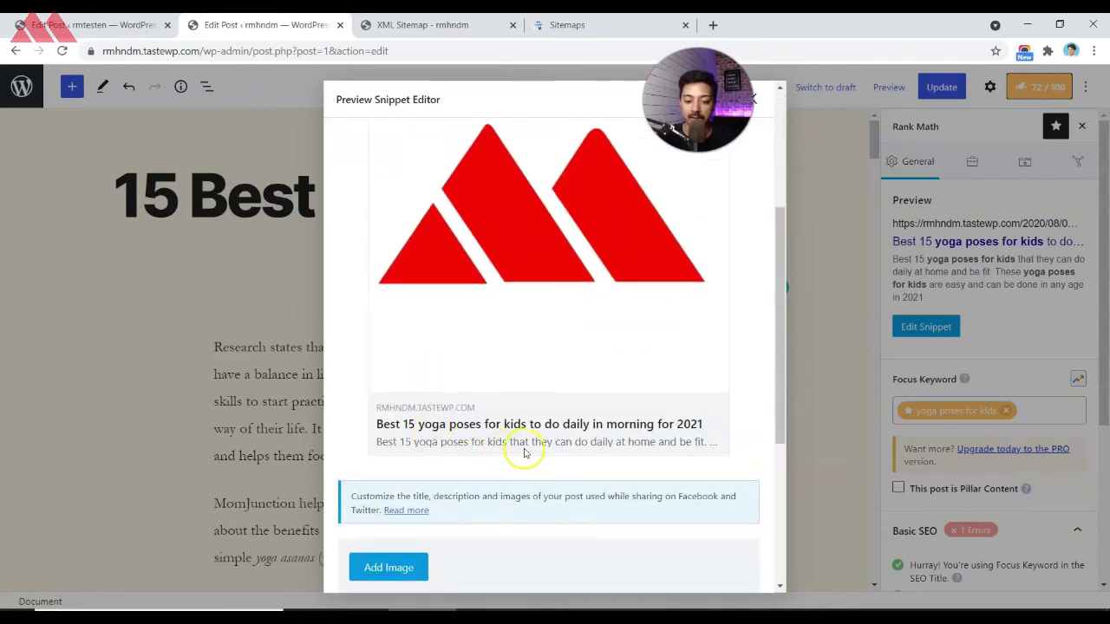
{"action": "scroll", "coordinate": [524, 449], "scroll_direction": "down", "scroll_amount": 2}
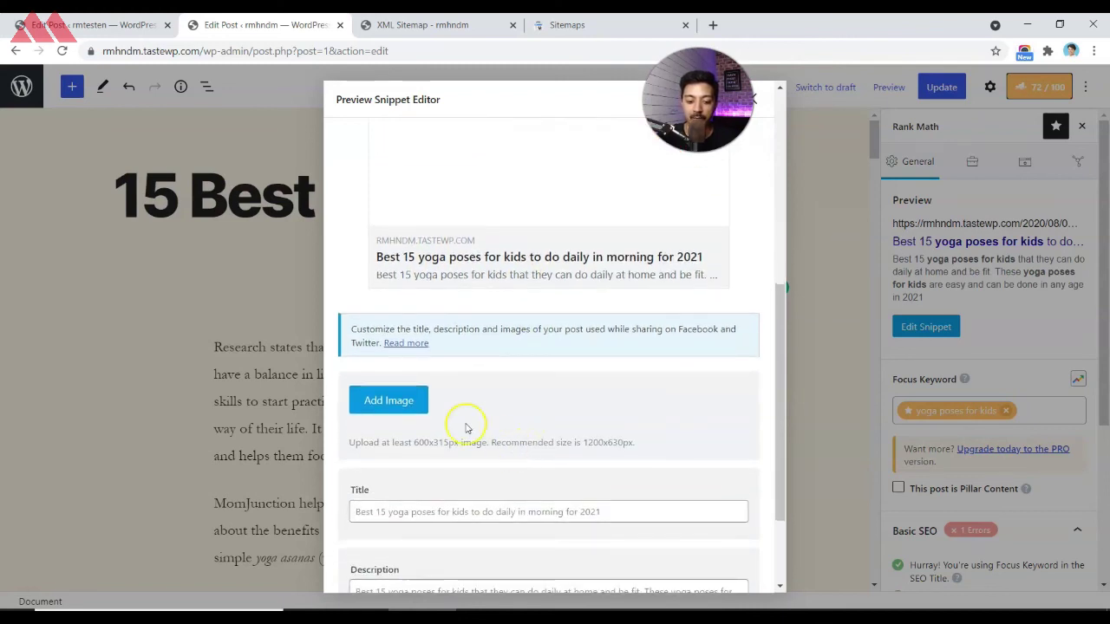
{"action": "scroll", "coordinate": [463, 426], "scroll_direction": "down", "scroll_amount": 2}
{"action": "left_click", "coordinate": [454, 387]}
{"action": "left_click", "coordinate": [453, 493]}
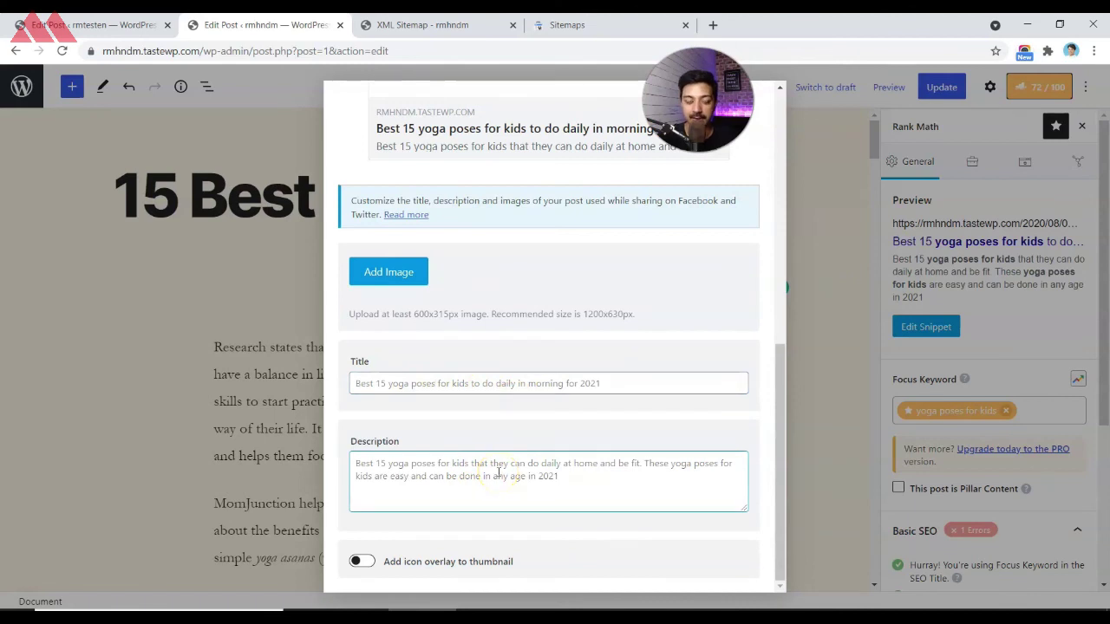
{"action": "left_click", "coordinate": [406, 382]}
{"action": "scroll", "coordinate": [382, 260], "scroll_direction": "up", "scroll_amount": 5}
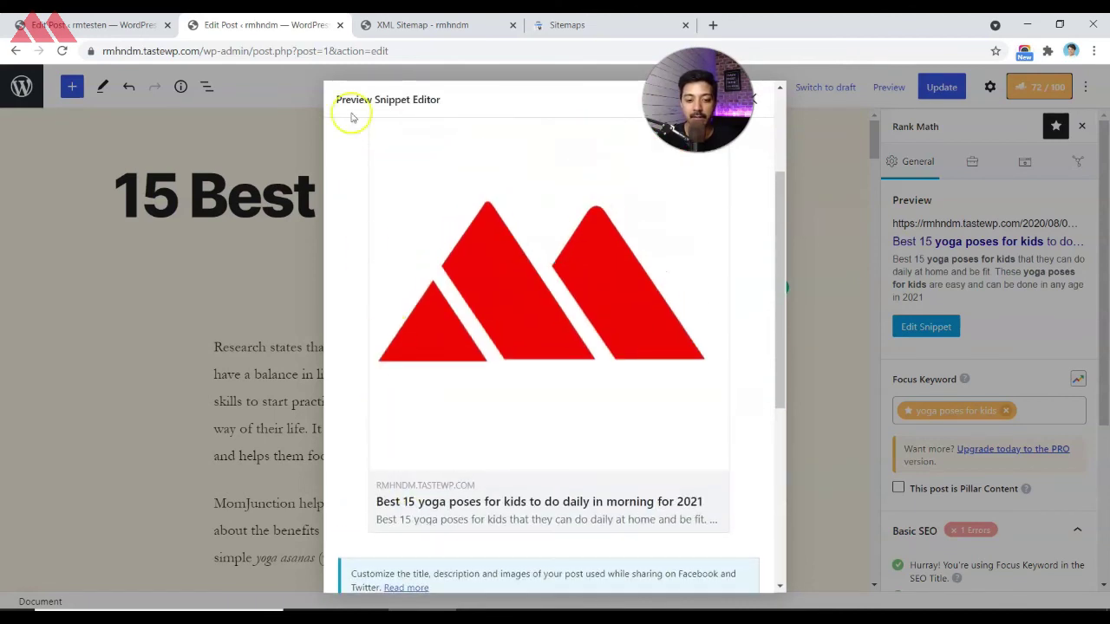
{"action": "scroll", "coordinate": [391, 254], "scroll_direction": "up", "scroll_amount": 2}
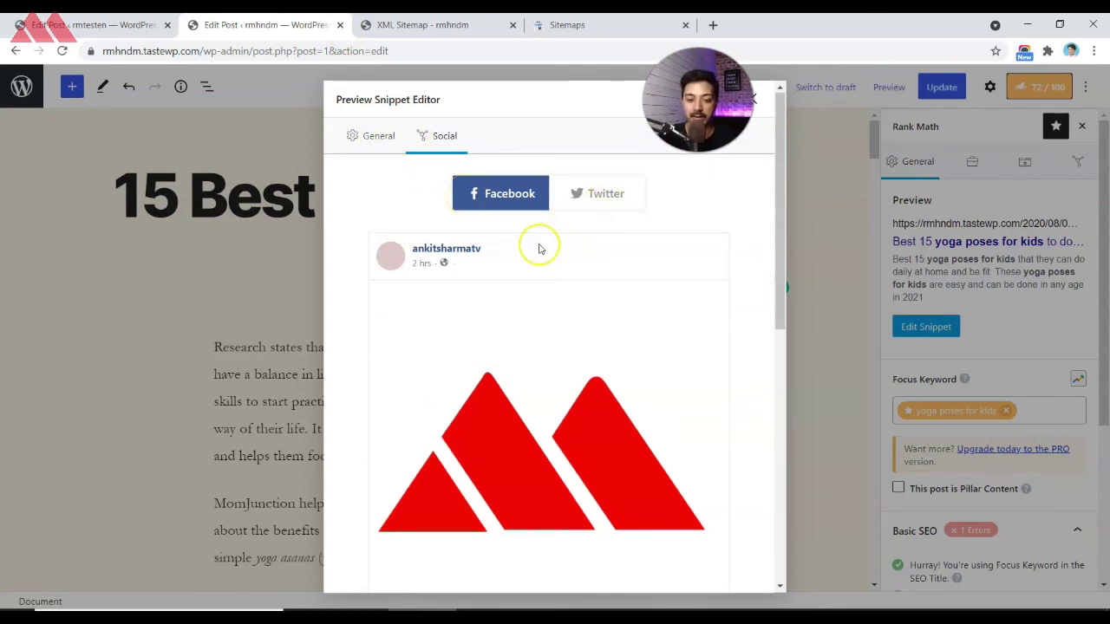
Step: Add download.jpg from the media library as the post's Facebook sharing image, check the preview and close the snippet editor
{"action": "scroll", "coordinate": [538, 244], "scroll_direction": "down", "scroll_amount": 5}
{"action": "scroll", "coordinate": [540, 249], "scroll_direction": "down", "scroll_amount": 2}
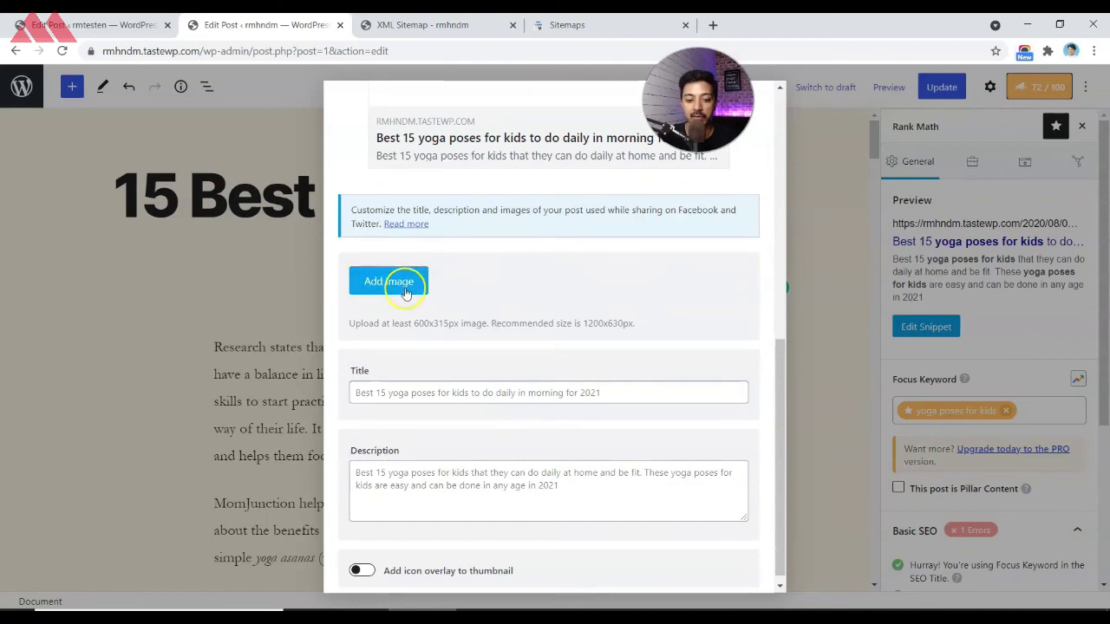
{"action": "scroll", "coordinate": [525, 316], "scroll_direction": "up", "scroll_amount": 4}
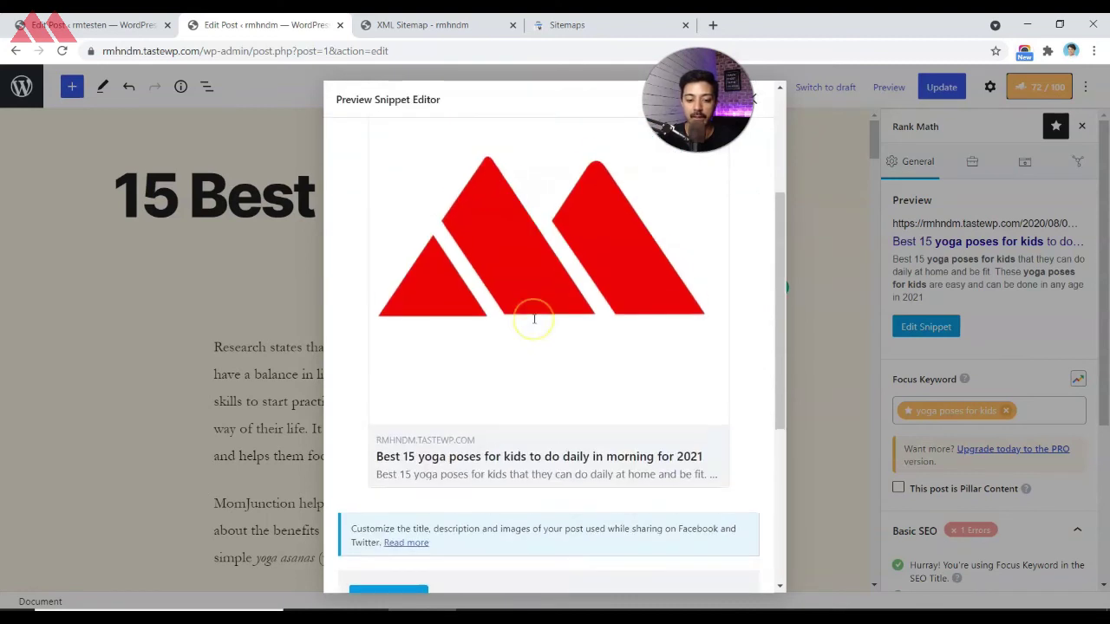
{"action": "scroll", "coordinate": [503, 319], "scroll_direction": "down", "scroll_amount": 2}
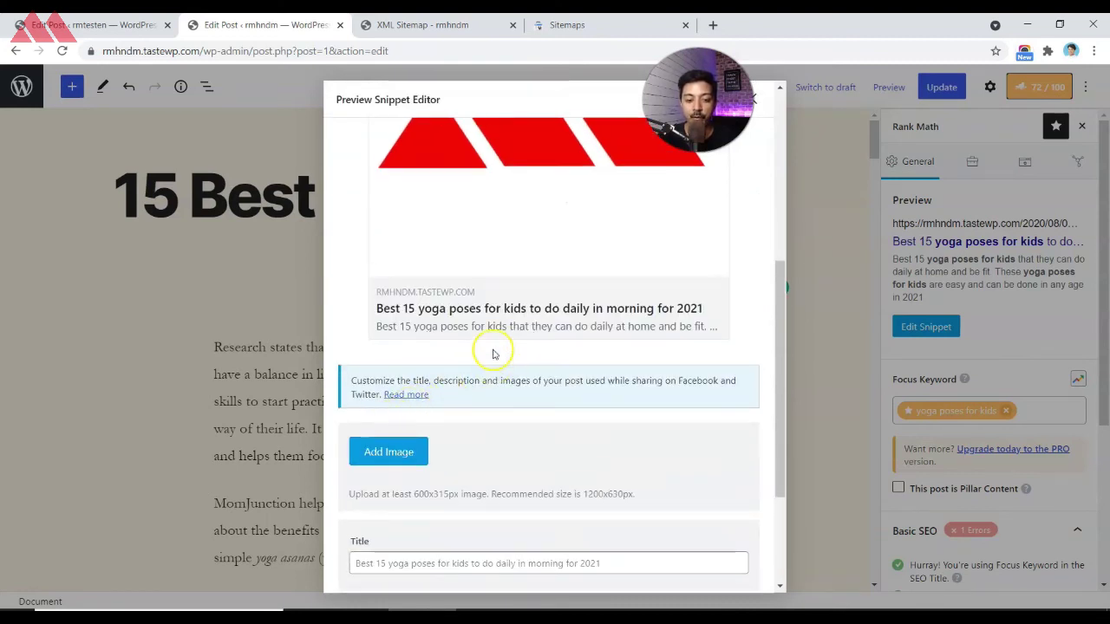
{"action": "scroll", "coordinate": [555, 364], "scroll_direction": "up", "scroll_amount": 5}
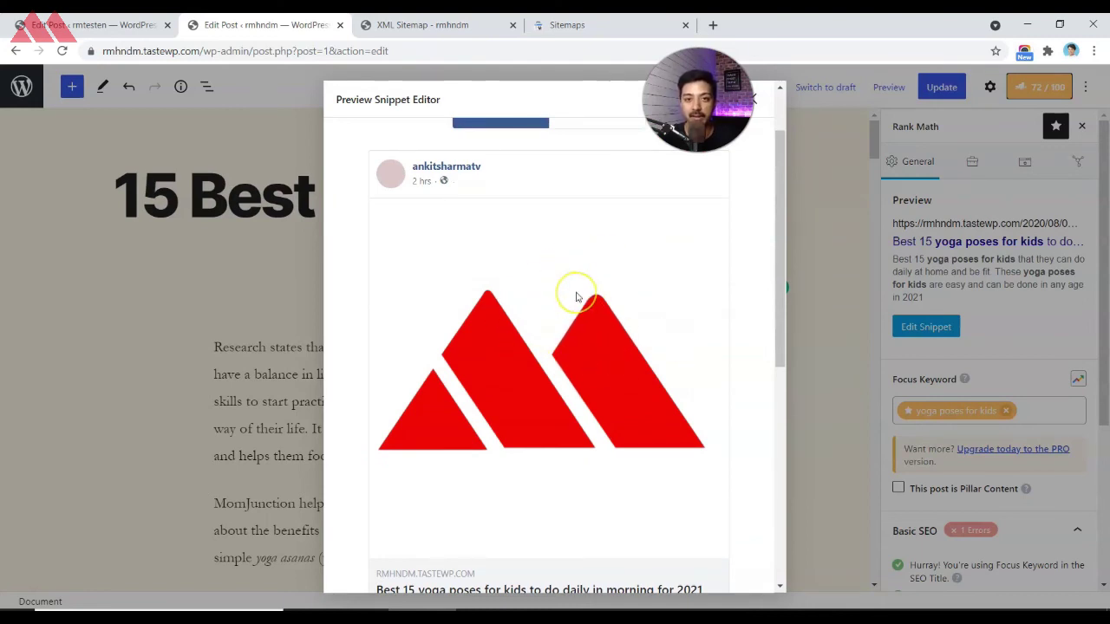
{"action": "scroll", "coordinate": [576, 297], "scroll_direction": "down", "scroll_amount": 4}
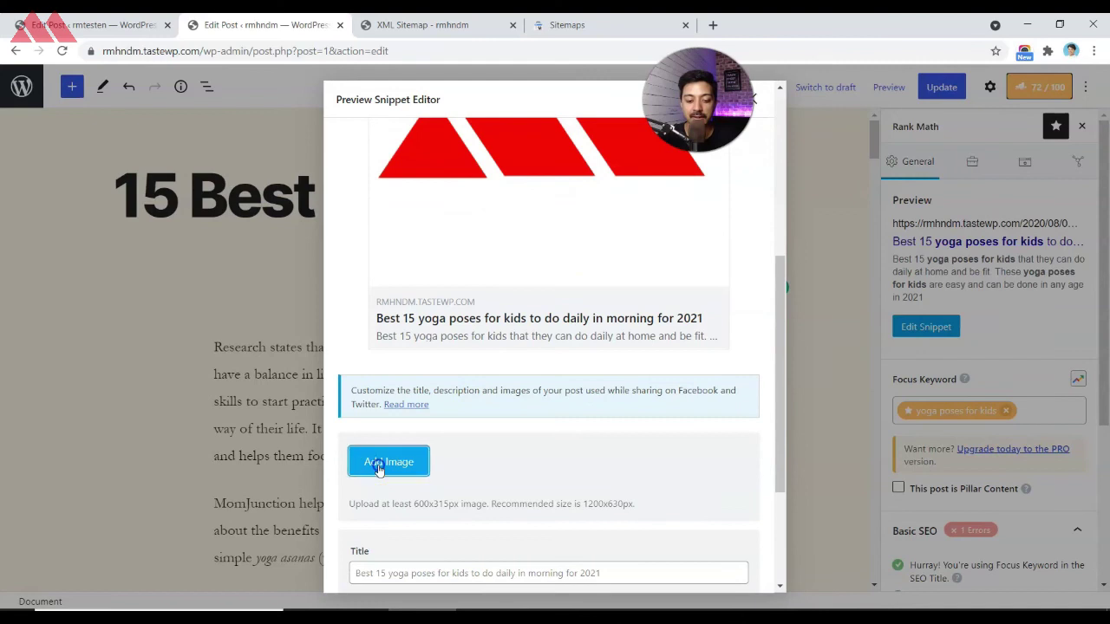
{"action": "left_click", "coordinate": [379, 469]}
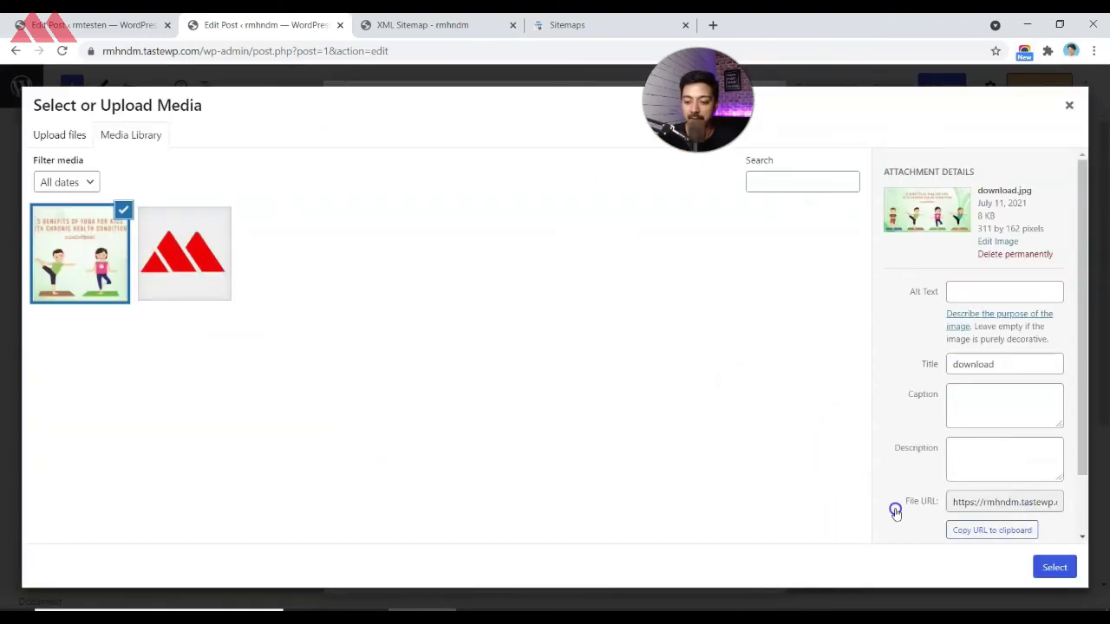
{"action": "left_click", "coordinate": [1049, 567]}
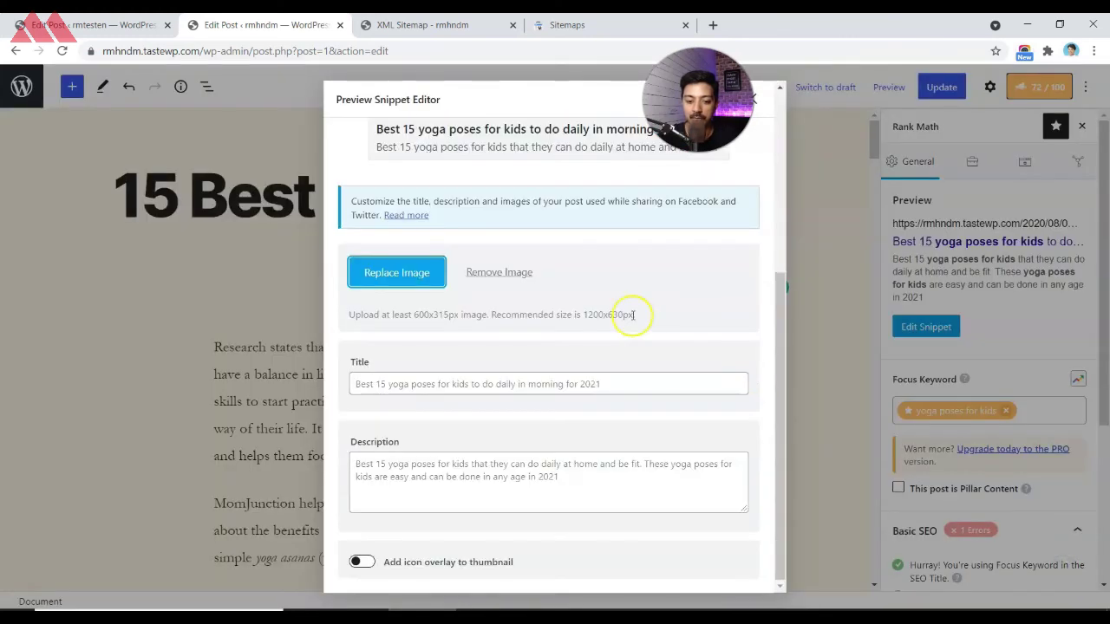
{"action": "scroll", "coordinate": [531, 226], "scroll_direction": "up", "scroll_amount": 4}
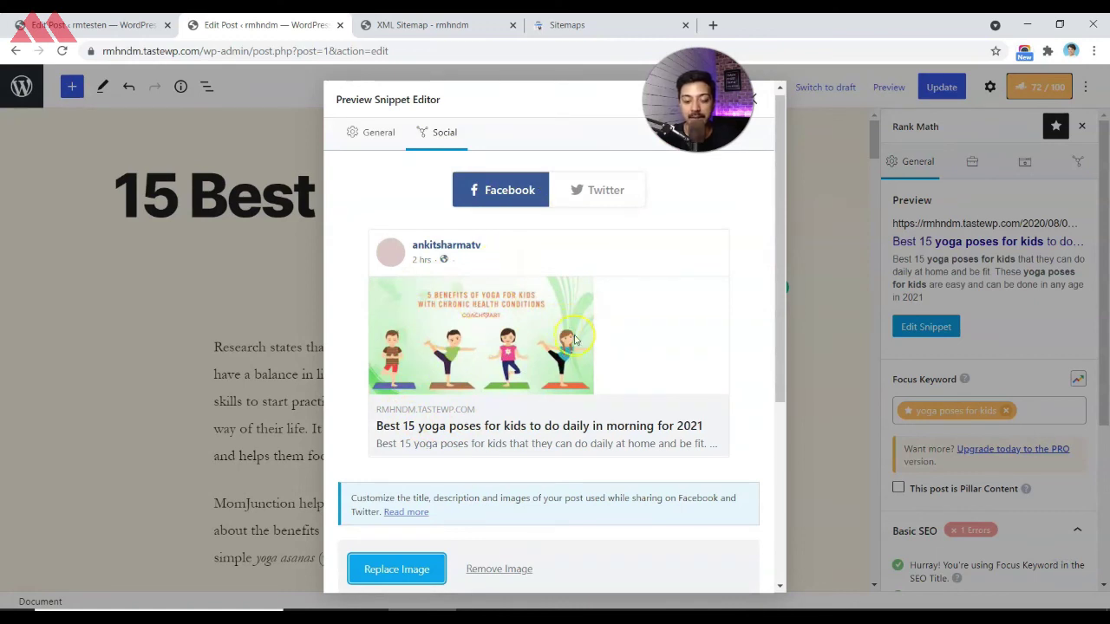
{"action": "scroll", "coordinate": [575, 340], "scroll_direction": "down", "scroll_amount": 3}
{"action": "scroll", "coordinate": [575, 340], "scroll_direction": "up", "scroll_amount": 3}
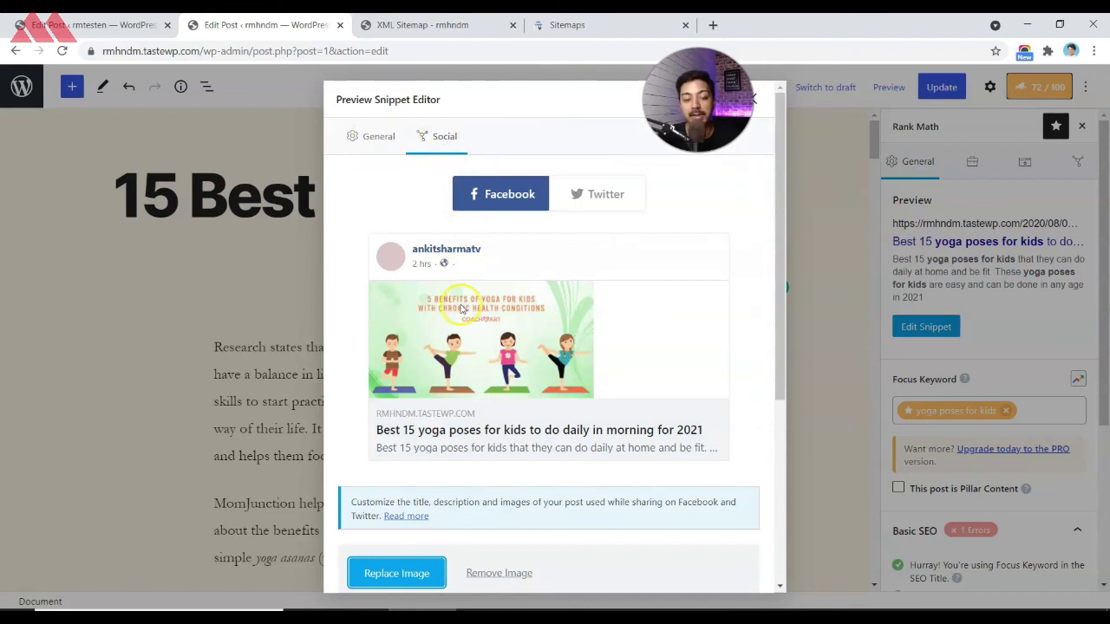
{"action": "left_click", "coordinate": [769, 93]}
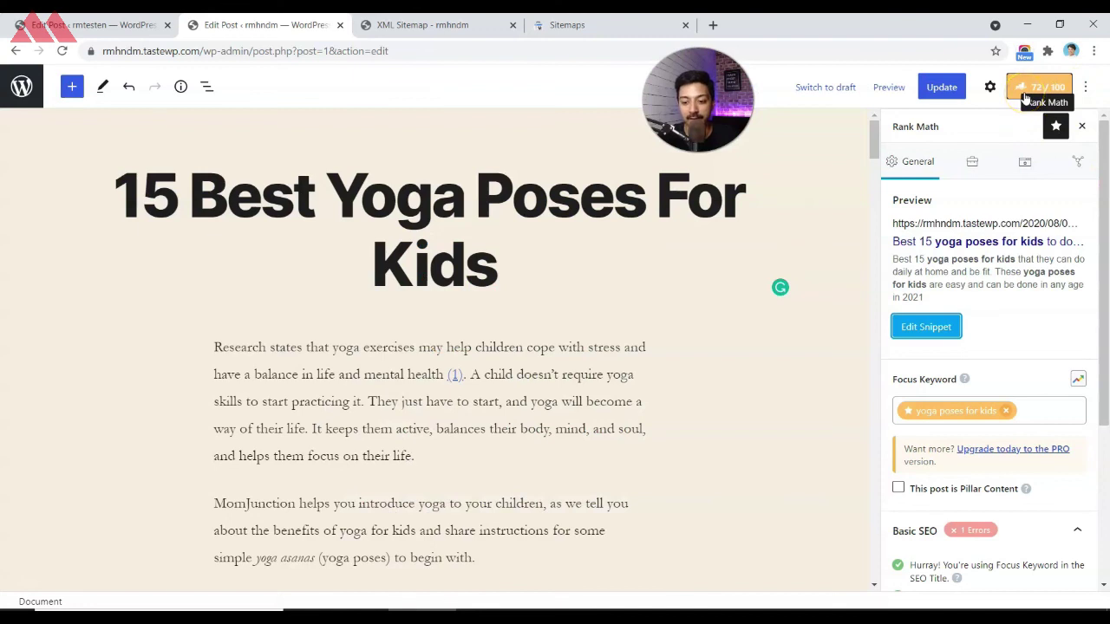
Step: Insert the focus keyword "Yoga poses for kids" at the beginning of the post's first paragraph to resolve the Basic SEO error
{"action": "scroll", "coordinate": [1003, 247], "scroll_direction": "down", "scroll_amount": 3}
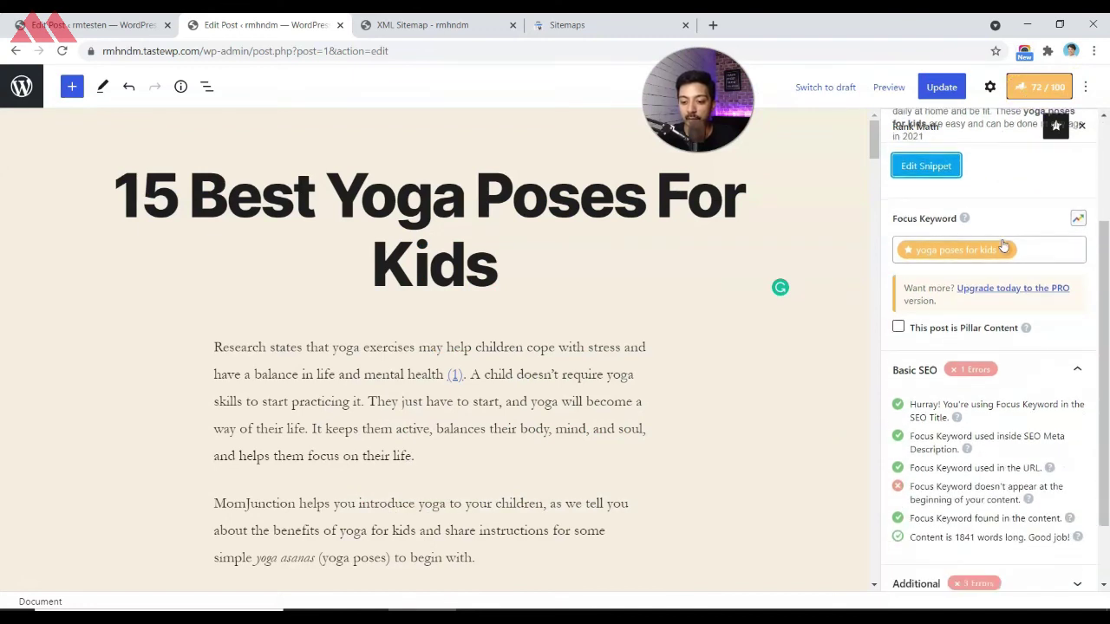
{"action": "scroll", "coordinate": [1004, 246], "scroll_direction": "down", "scroll_amount": 2}
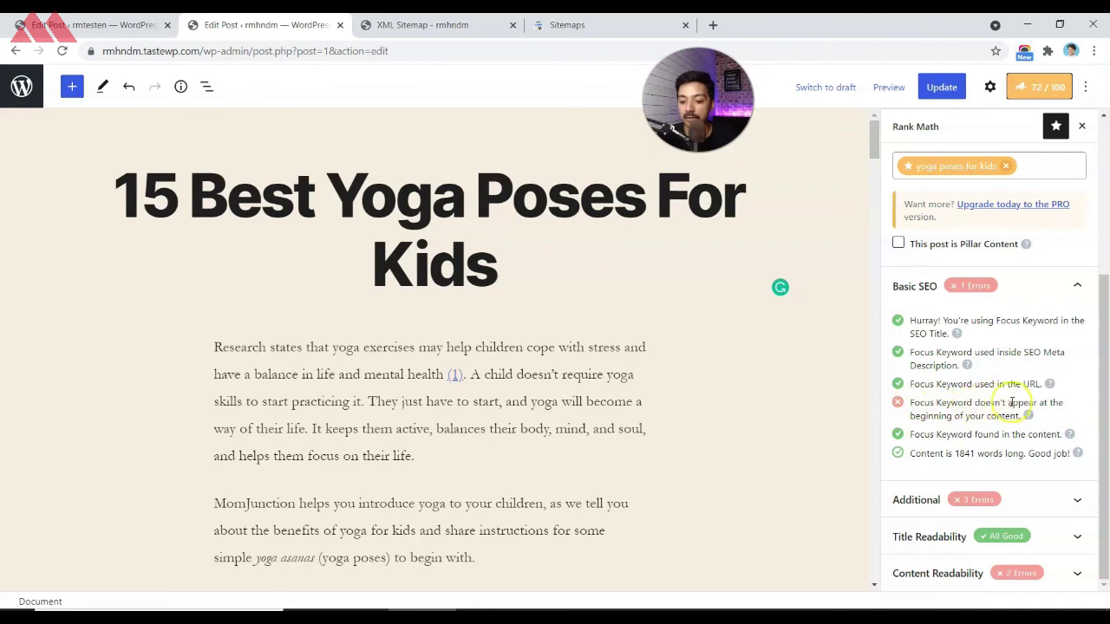
{"action": "left_click", "coordinate": [906, 417]}
{"action": "left_click_drag", "start_coordinate": [905, 416], "coordinate": [1021, 417]}
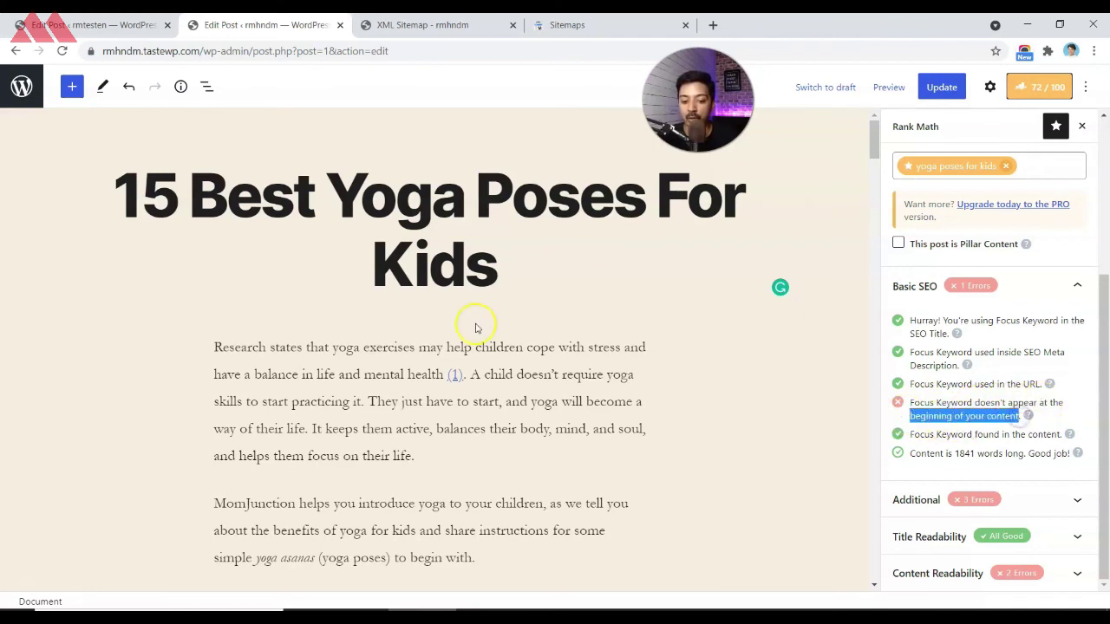
{"action": "left_click", "coordinate": [217, 349]}
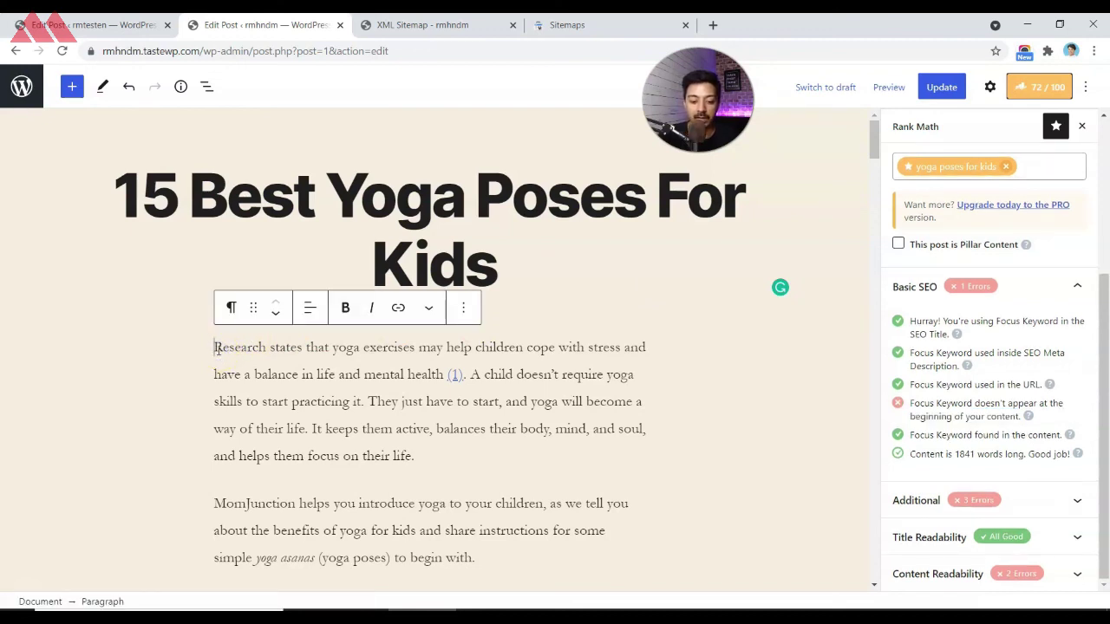
{"action": "type", "text": "Yoga poses for kids"}
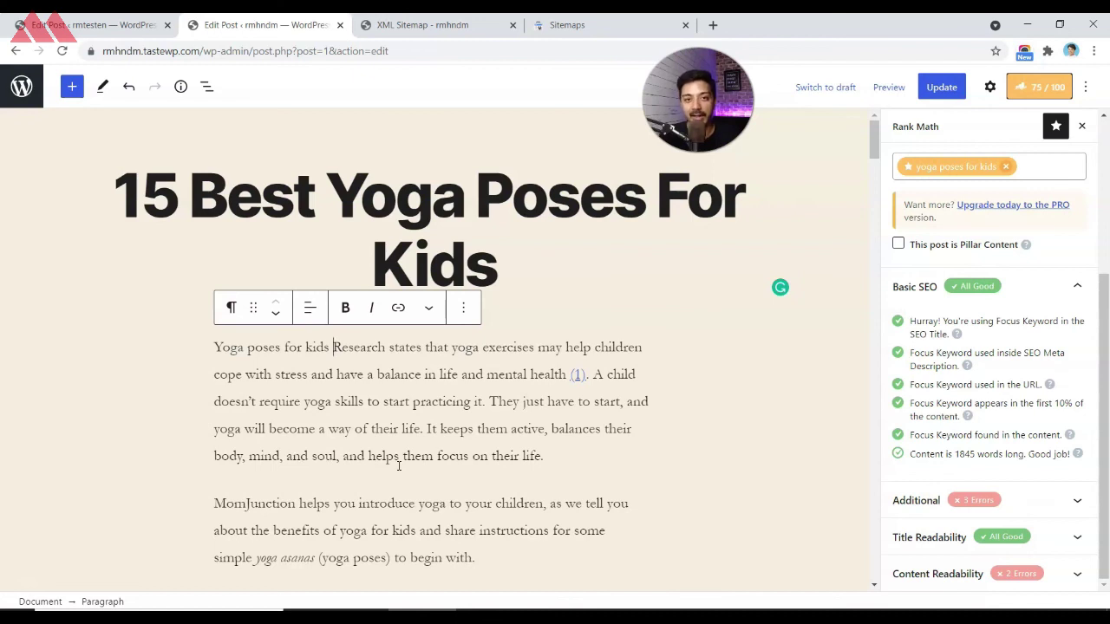
{"action": "left_click", "coordinate": [216, 347], "text": "shift"}
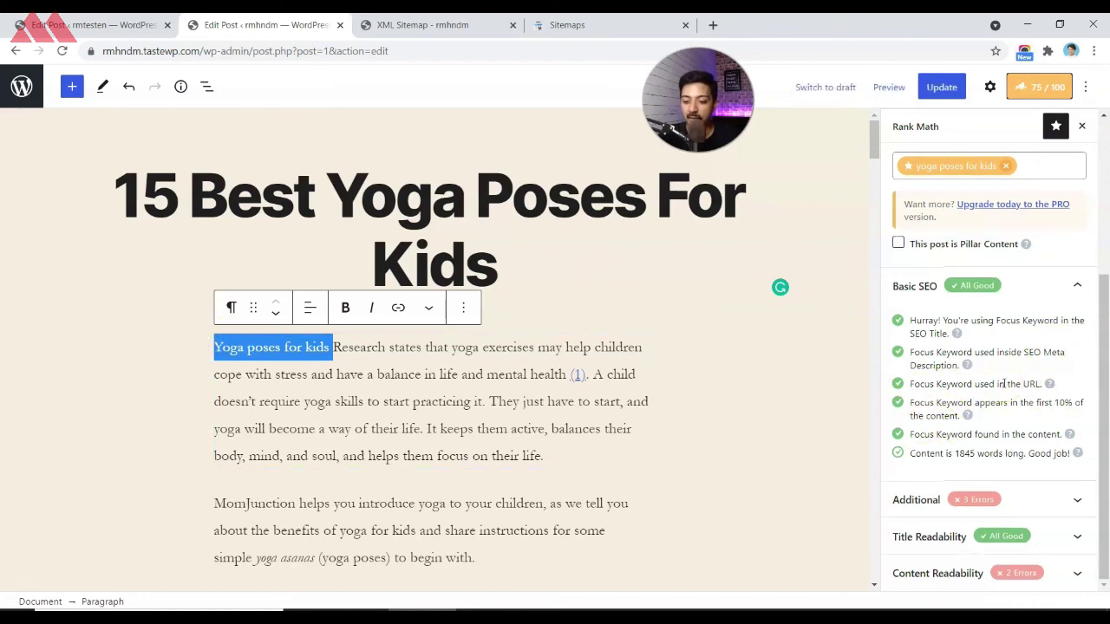
Step: Examine the Additional SEO checks, including image alt text, keyword density and internal links
{"action": "left_click", "coordinate": [919, 505]}
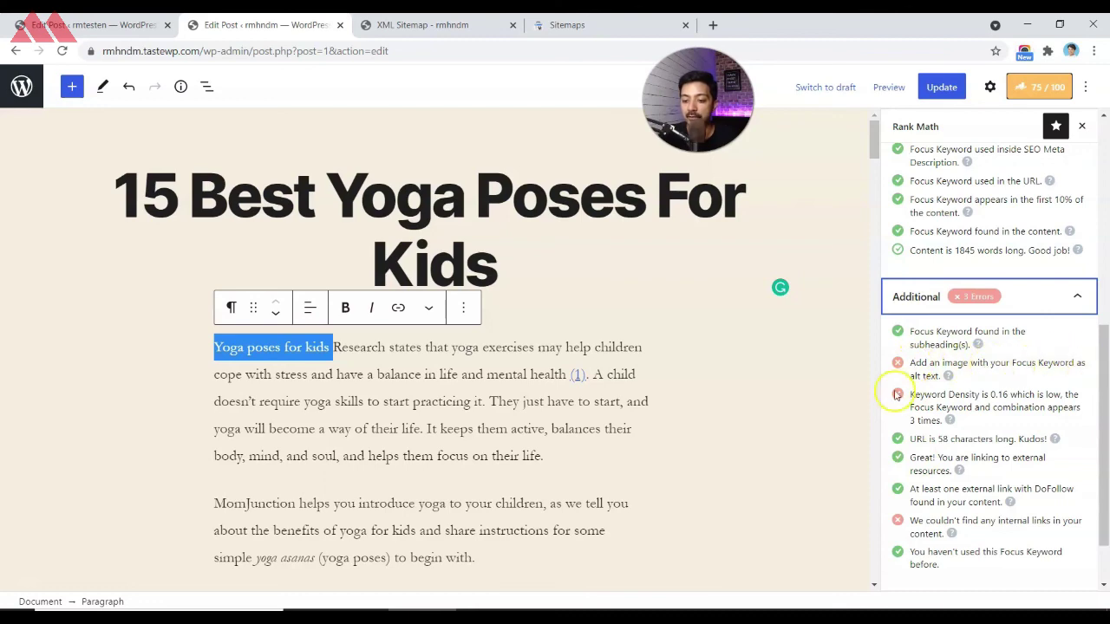
{"action": "scroll", "coordinate": [506, 400], "scroll_direction": "down", "scroll_amount": 15}
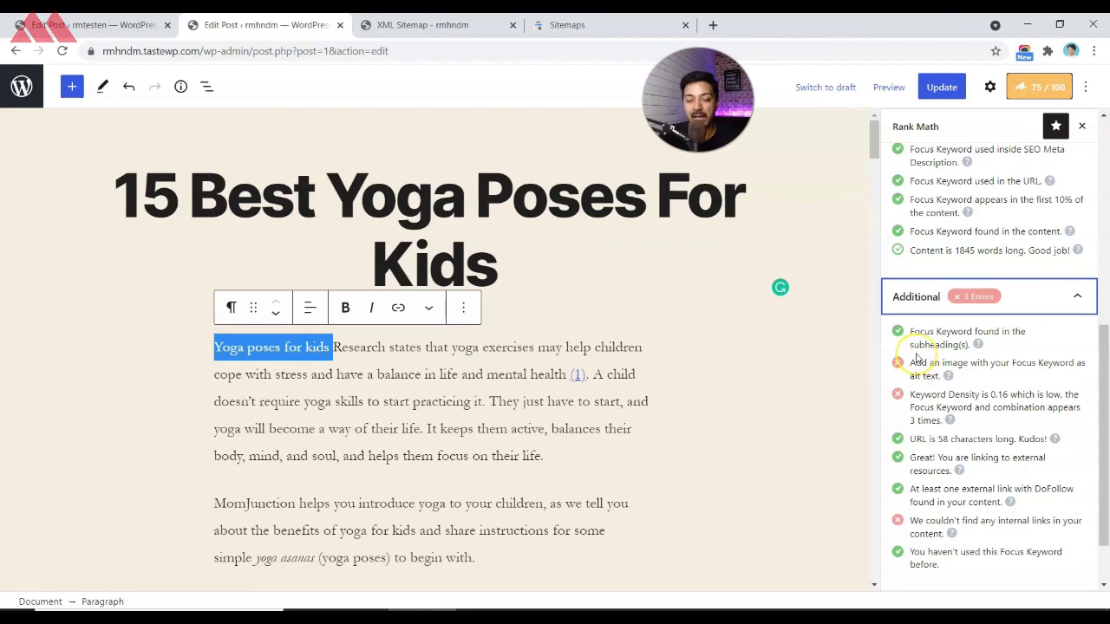
{"action": "double_click", "coordinate": [1023, 362]}
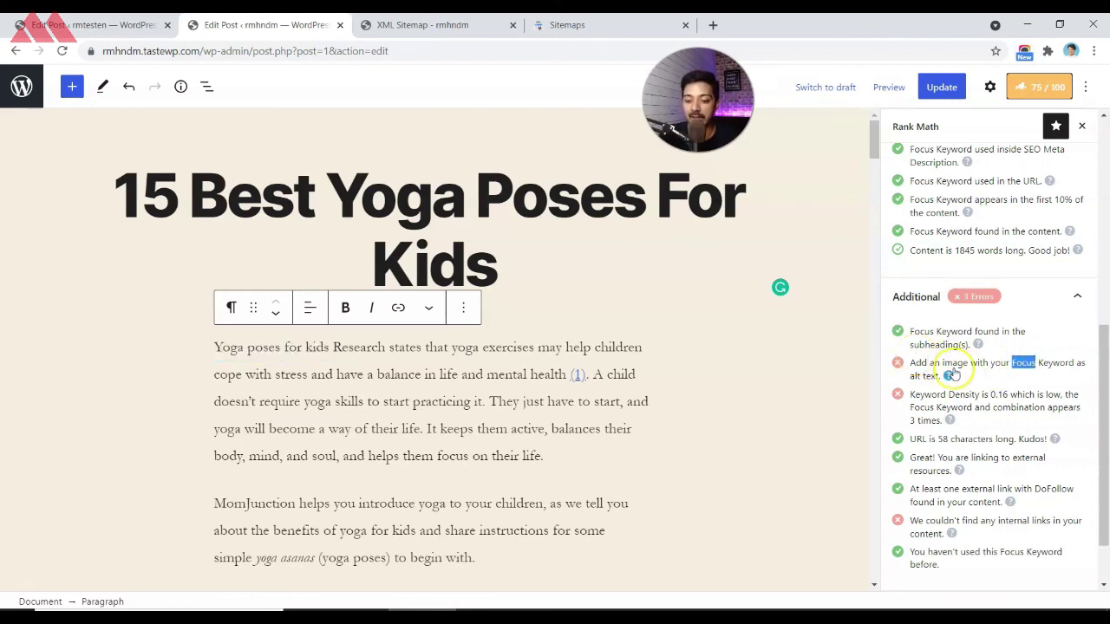
{"action": "scroll", "coordinate": [954, 366], "scroll_direction": "down", "scroll_amount": 2}
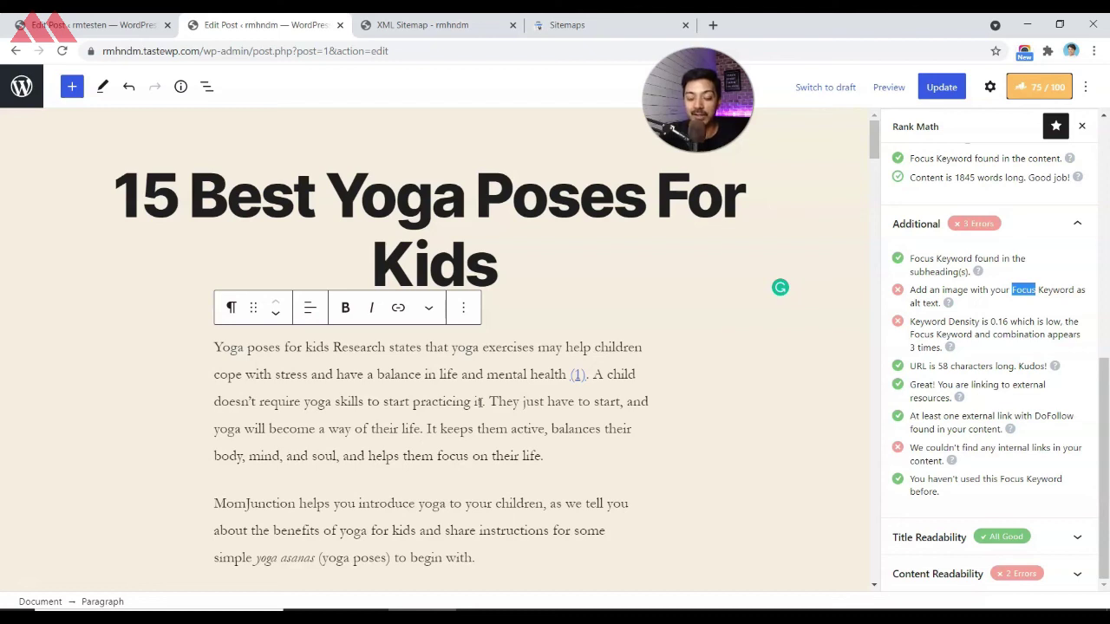
{"action": "left_click", "coordinate": [352, 402]}
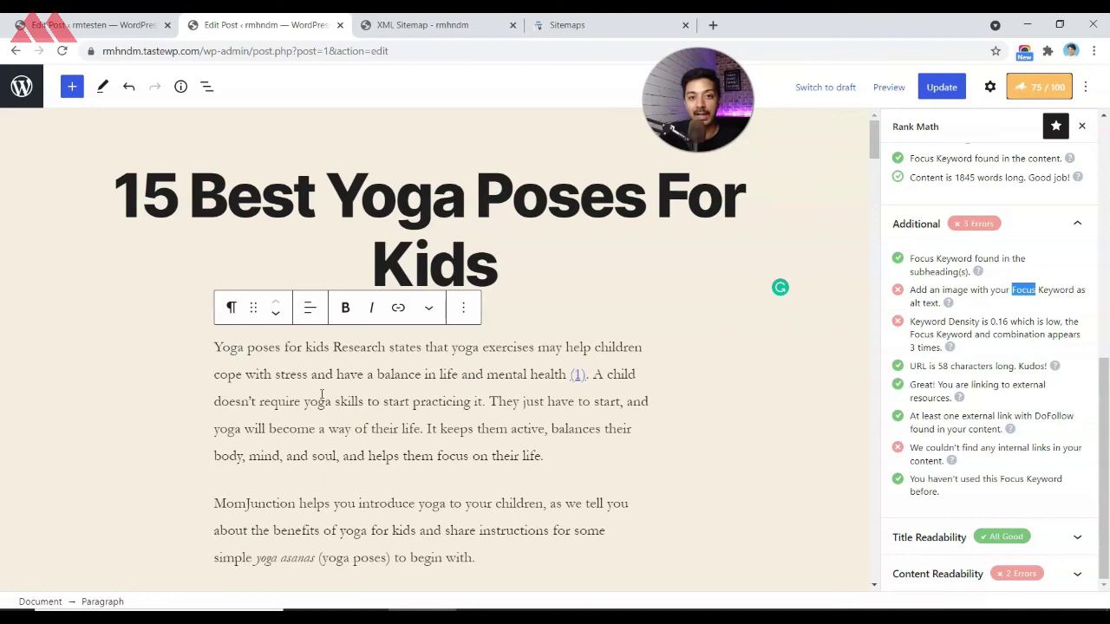
Step: Update the post and check its SEO score and focus keyword in the list of all posts
{"action": "left_click", "coordinate": [942, 87]}
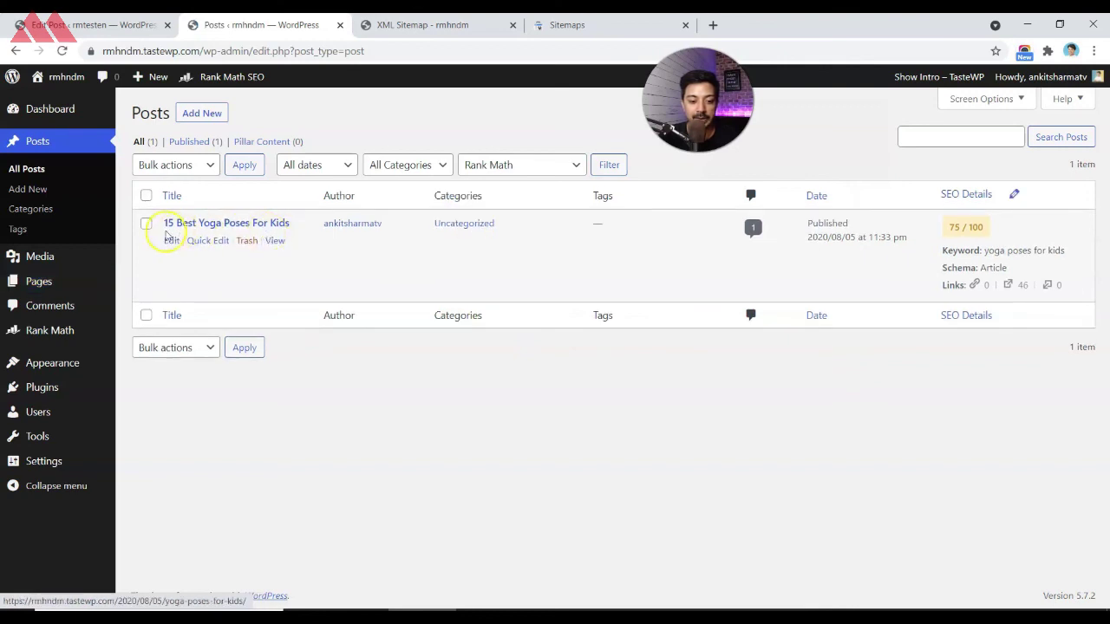
{"action": "triple_click", "coordinate": [958, 227]}
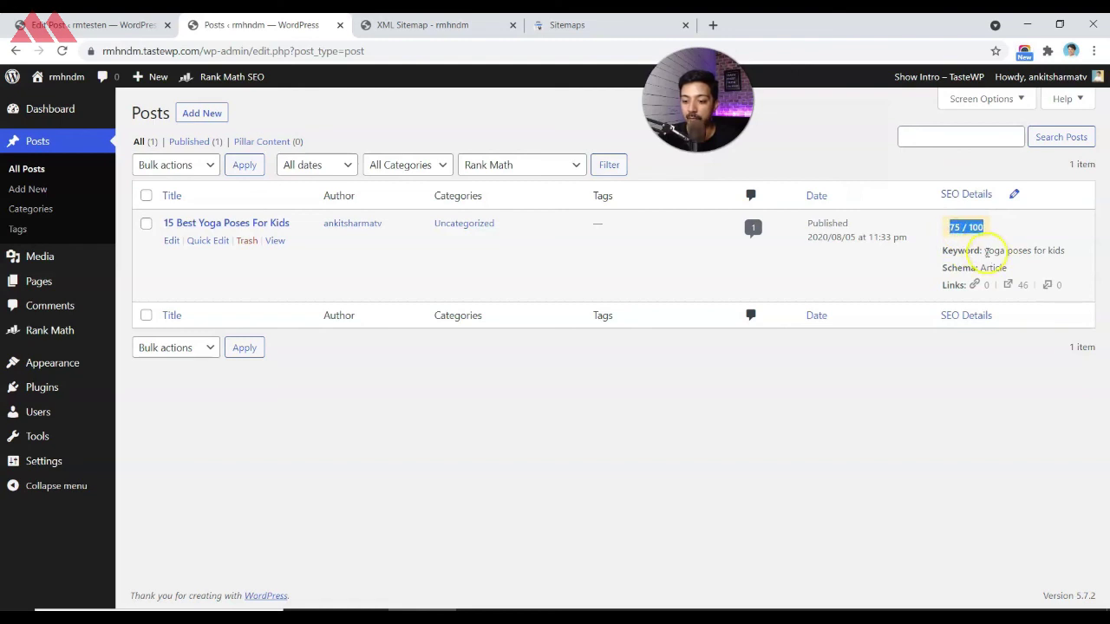
{"action": "left_click_drag", "start_coordinate": [984, 250], "coordinate": [1063, 251]}
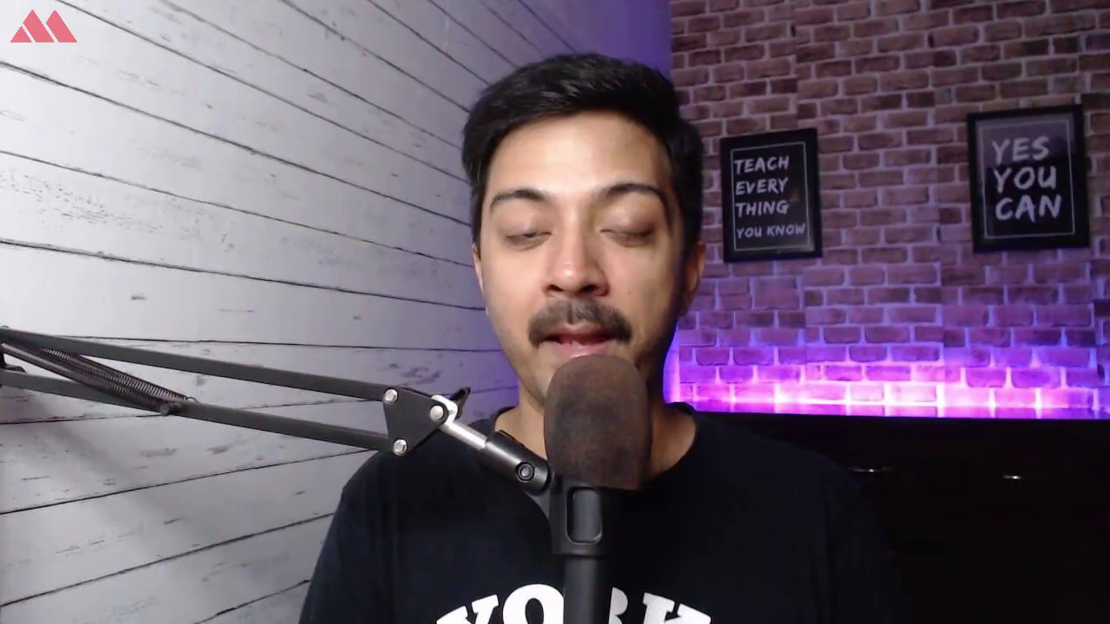